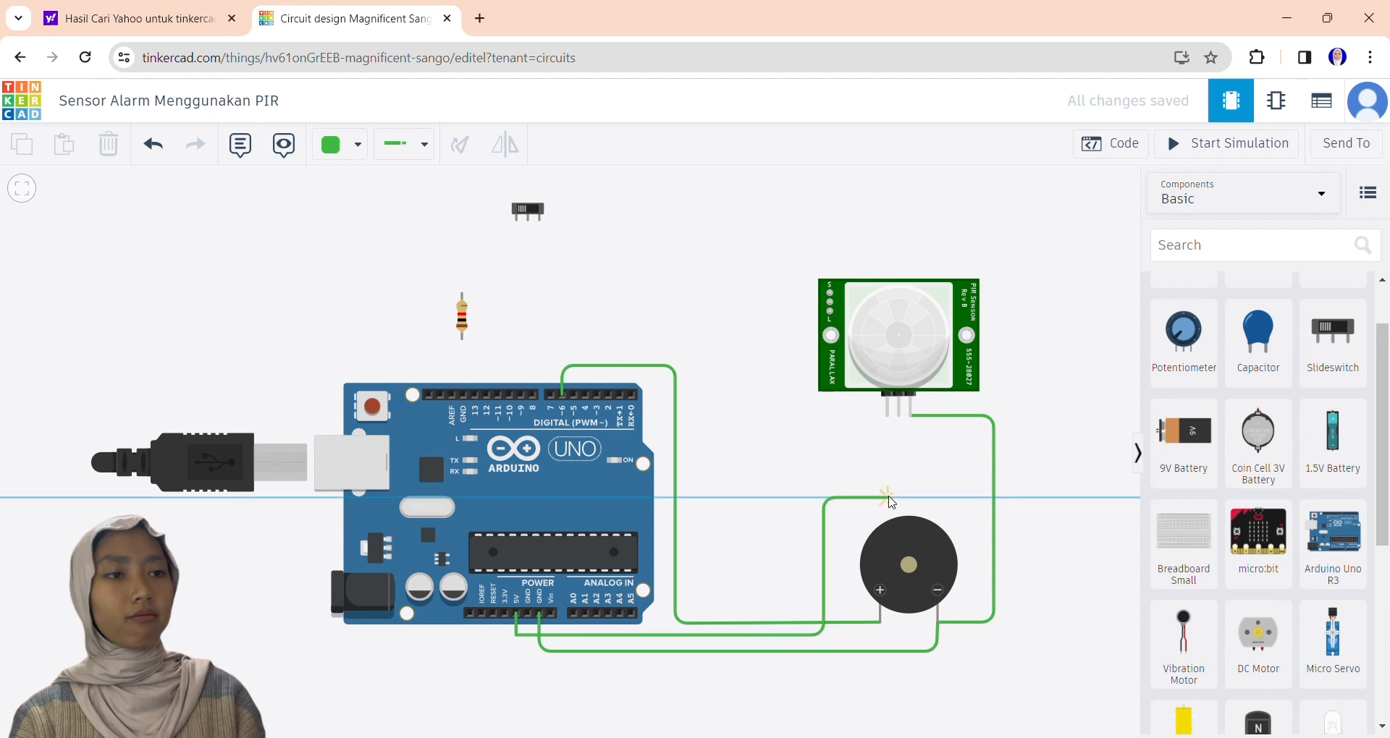
# Finish the 5V wire at the PIR sensor's power pin and wire Arduino pin 7 to the sensor's signal pin.
pyautogui.click(898, 498)
pyautogui.click(898, 416)
pyautogui.click(551, 394)
pyautogui.click(551, 347)
# Wire the slide switch's middle terminal to the resistor's upper lead, and the resistor's lower lead to the Arduino's digital-side GND.
pyautogui.click(528, 220)
pyautogui.click(527, 293)
pyautogui.click(462, 293)
pyautogui.click(461, 339)
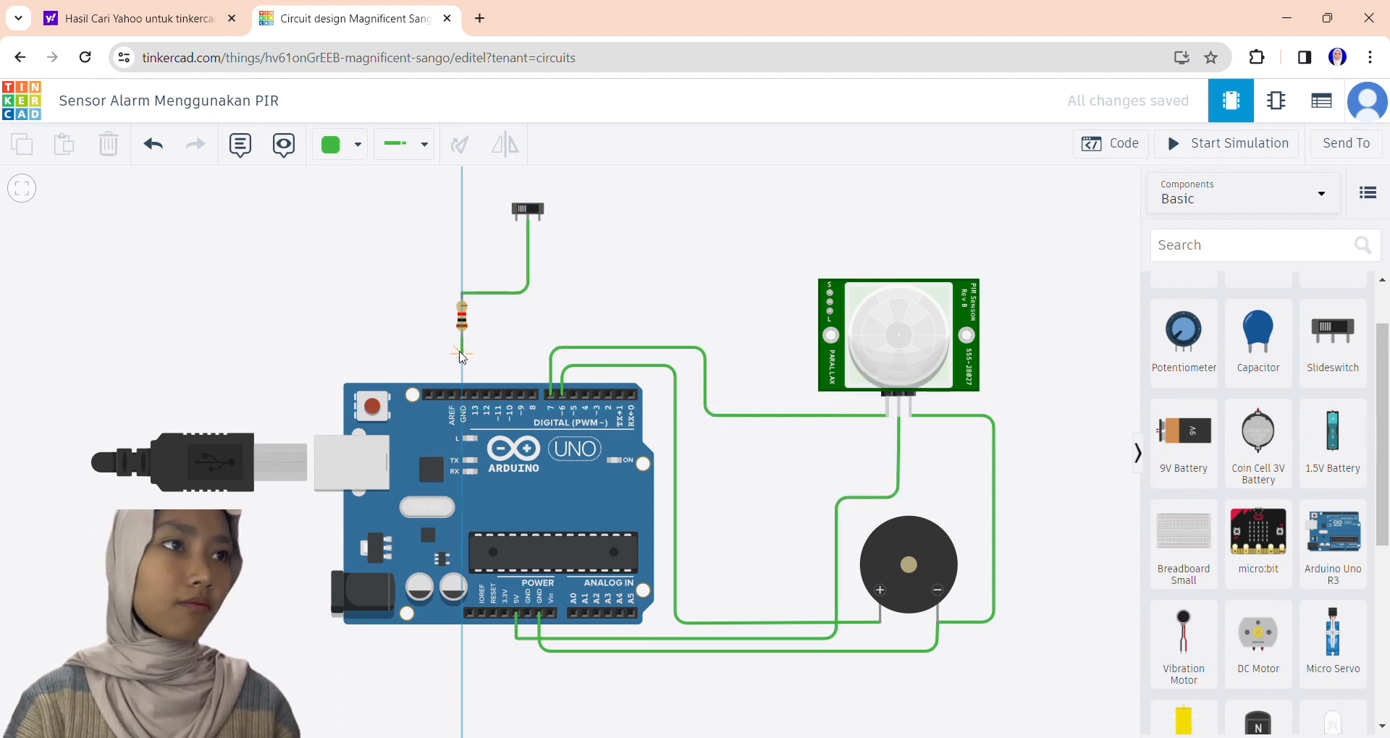
pyautogui.click(463, 395)
# Wire Arduino pin 5 to the resistor's upper lead, where the slide switch wire joins.
pyautogui.click(527, 292)
pyautogui.click(574, 395)
pyautogui.click(574, 294)
pyautogui.click(462, 293)
# Wire the slide switch's right terminal to the PIR sensor's power pin, routing it above and around the Arduino.
pyautogui.click(540, 220)
pyautogui.click(540, 277)
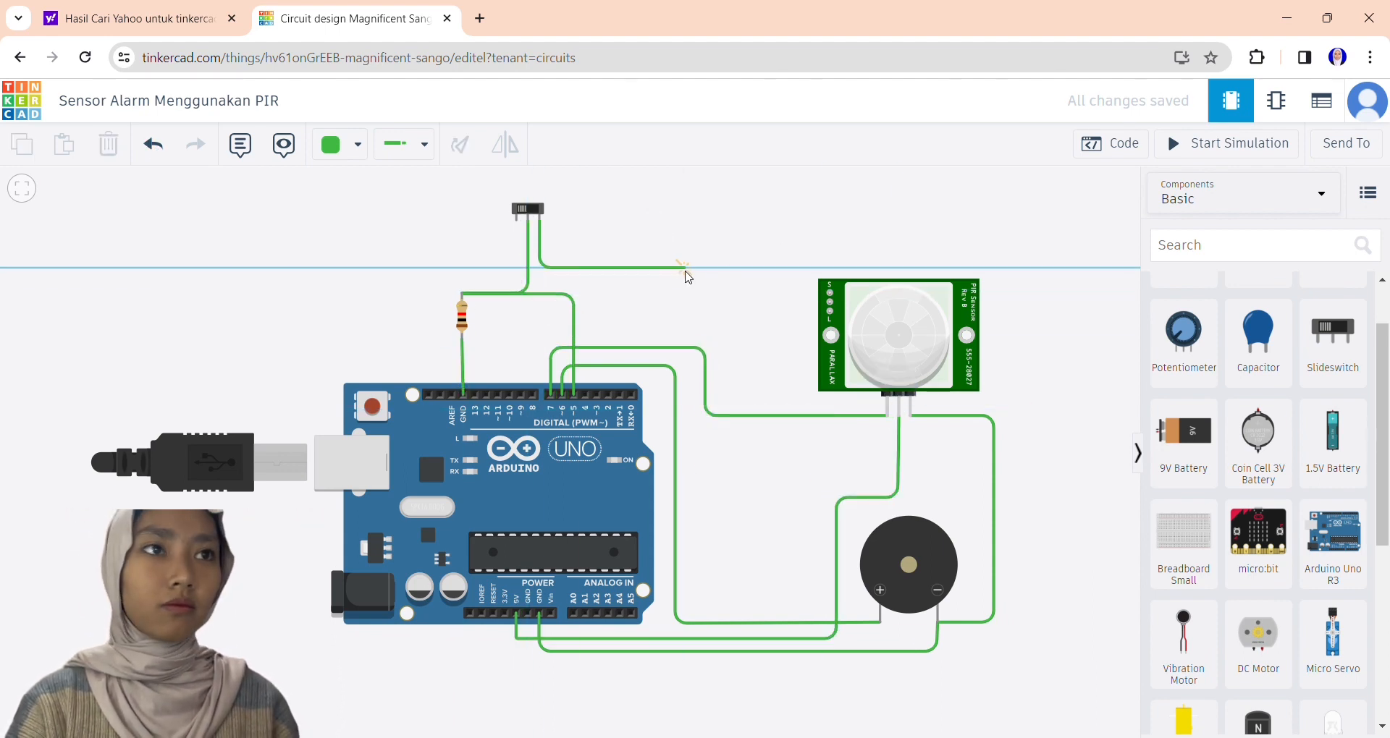
pyautogui.click(689, 278)
pyautogui.click(692, 429)
pyautogui.click(899, 429)
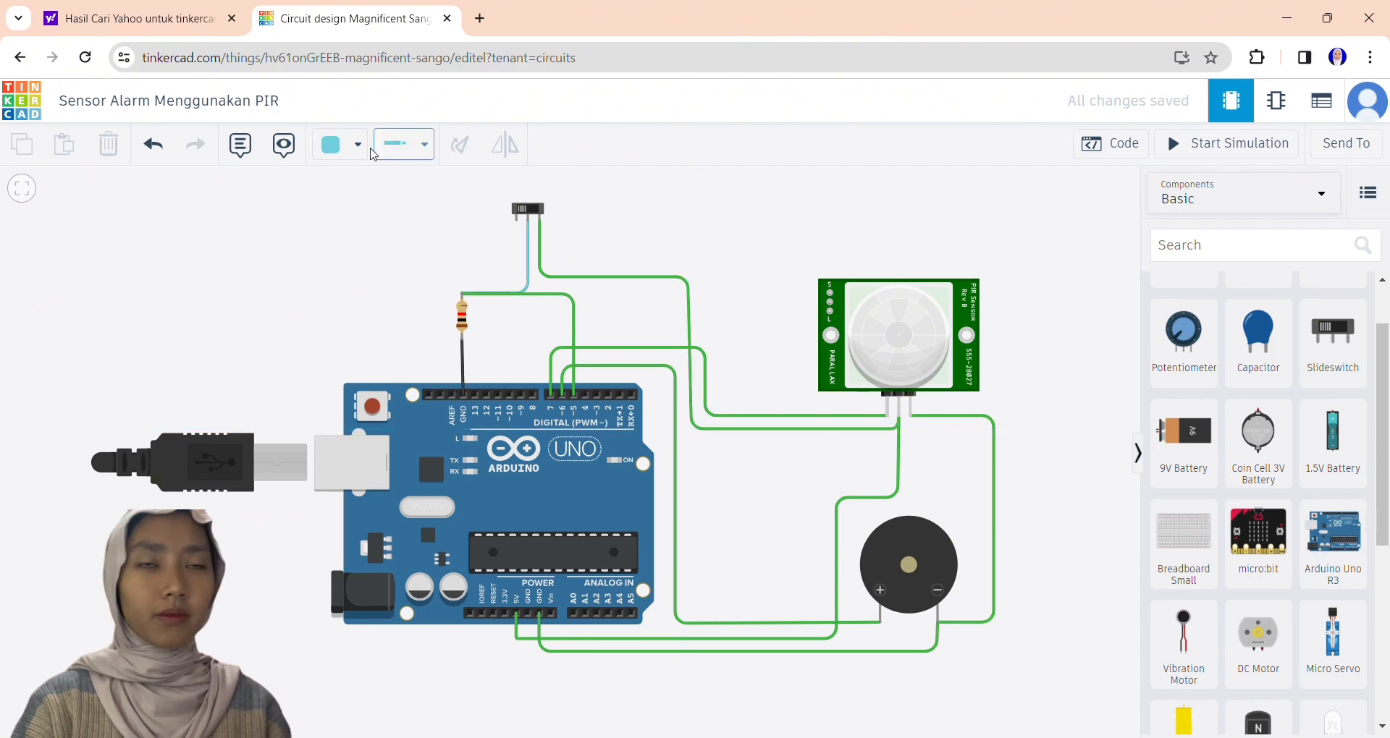
pyautogui.click(1109, 284)
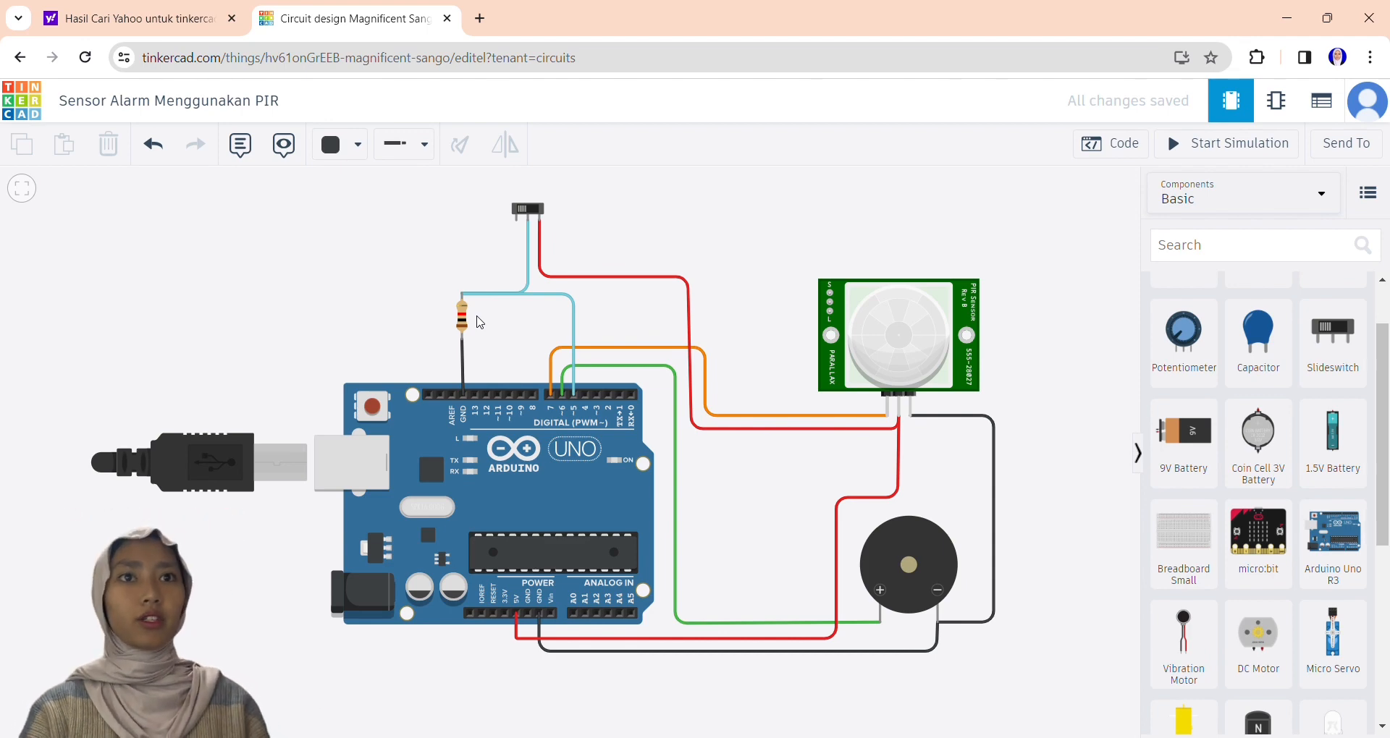
# Open the Arduino's code and change its edit mode from blocks to Text.
pyautogui.click(1114, 143)
pyautogui.click(955, 187)
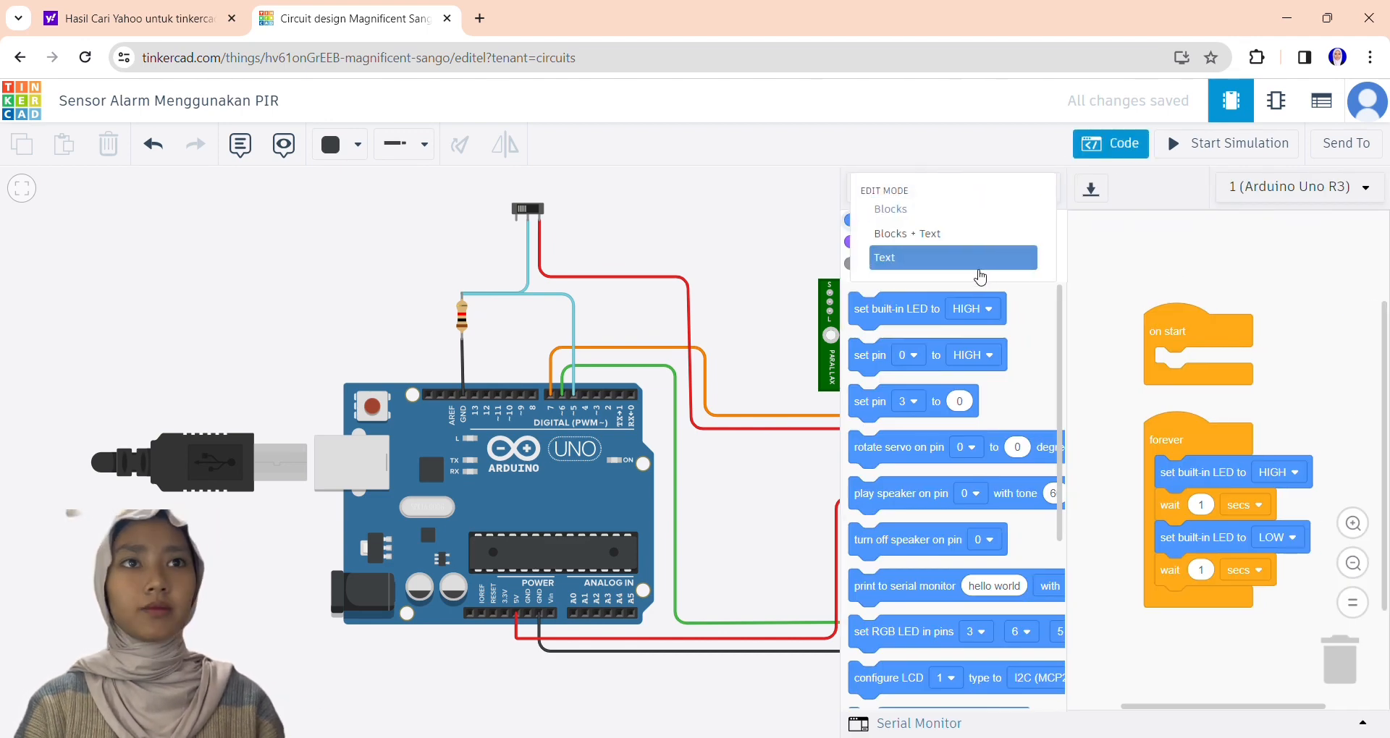
pyautogui.click(875, 259)
pyautogui.click(693, 451)
# Clear the default sketch and paste in the PIR alarm code with pinBuzzer, pinPir and pinSaklar.
pyautogui.moveTo(895, 409)
pyautogui.mouseDown()
pyautogui.moveTo(904, 235)
pyautogui.moveTo(884, 220)
pyautogui.mouseUp()
pyautogui.press('BackSpace')
pyautogui.hotkey('ctrl', 'v')
pyautogui.press('BackSpace')
pyautogui.press('BackSpace')
pyautogui.press('BackSpace')
pyautogui.press('BackSpace')
pyautogui.press('BackSpace')
pyautogui.press('BackSpace')
pyautogui.press('BackSpace')
pyautogui.press('BackSpace')
pyautogui.press('BackSpace')
pyautogui.press('BackSpace')
pyautogui.press('BackSpace')
pyautogui.press('BackSpace')
pyautogui.press('BackSpace')
pyautogui.press('BackSpace')
pyautogui.press('BackSpace')
pyautogui.press('BackSpace')
pyautogui.press('BackSpace')
pyautogui.press('BackSpace')
pyautogui.press('BackSpace')
pyautogui.press('BackSpace')
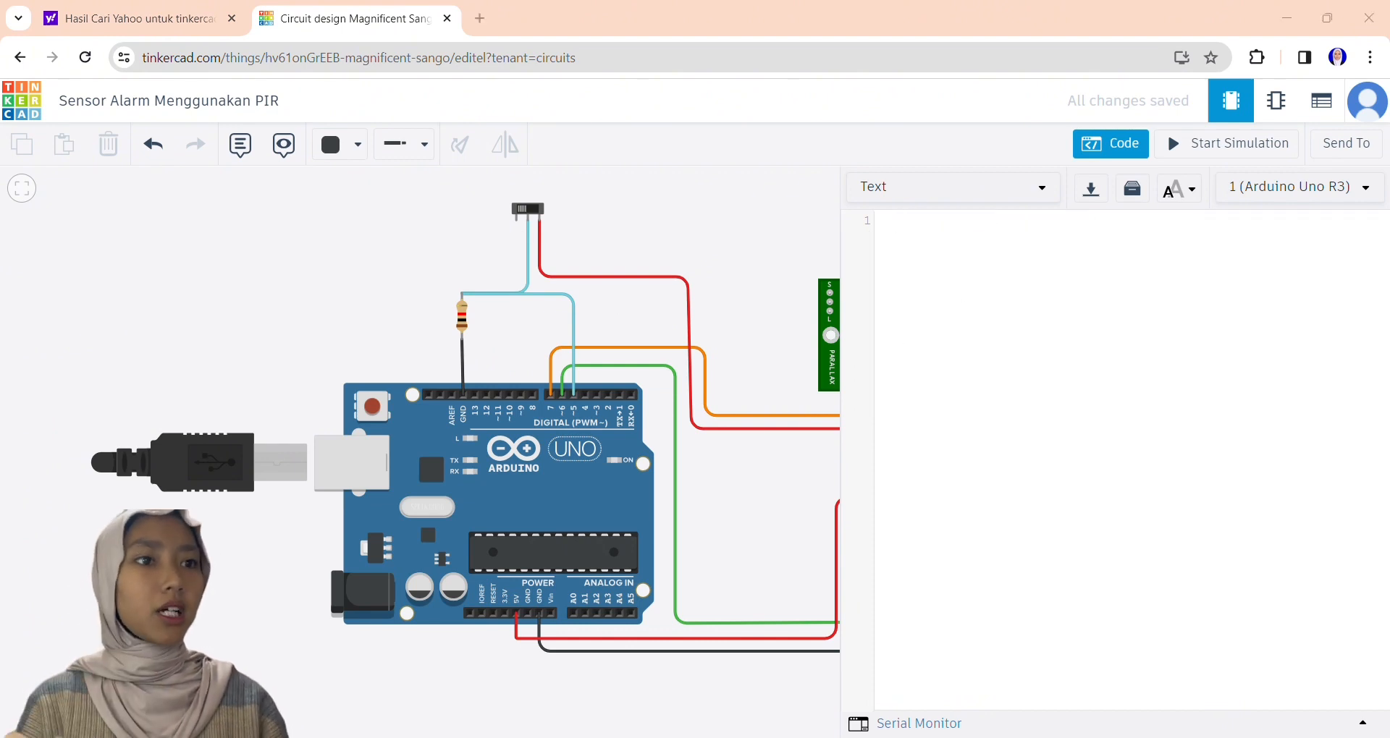
pyautogui.hotkey('ctrl', 'v')
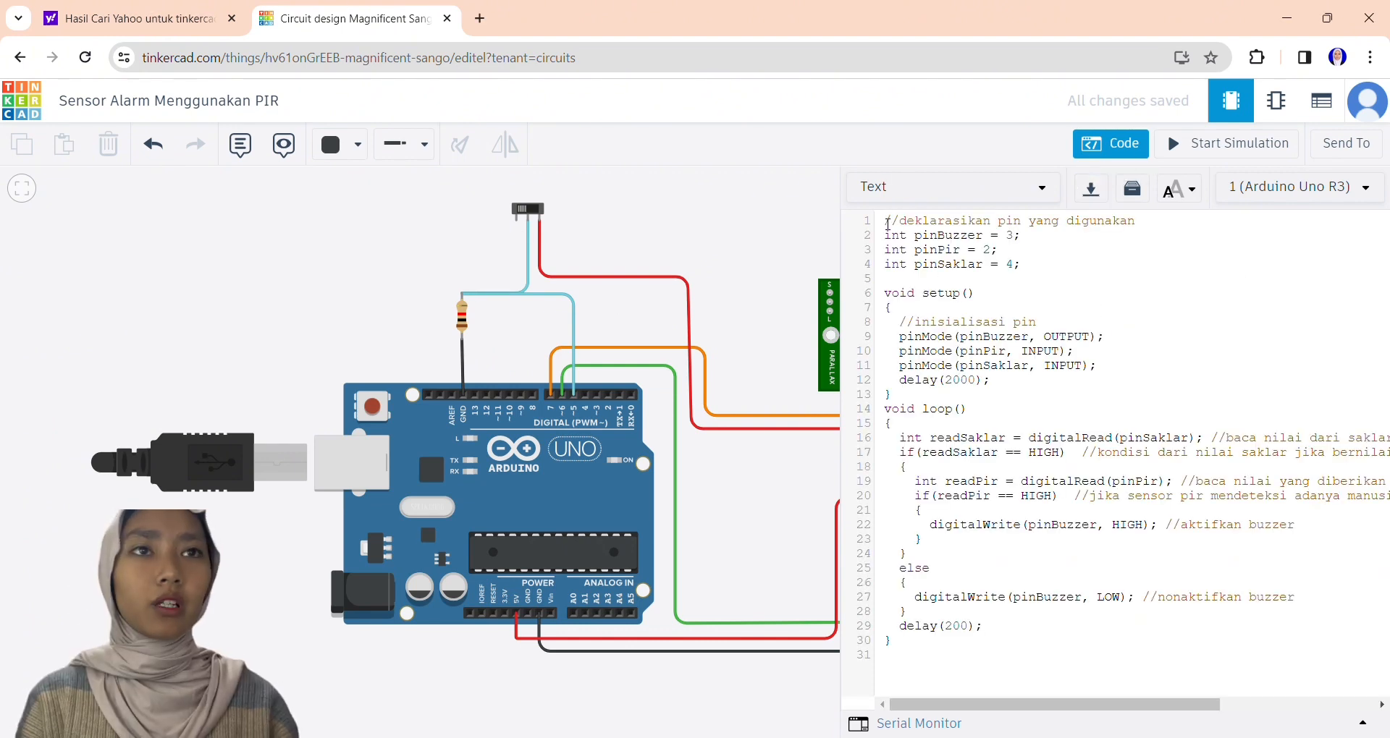
# Delete the comment lines "//deklarasikan pin yang digunakan" and "//inisialisasi pin" from the sketch.
pyautogui.moveTo(884, 221); pyautogui.dragTo(1151, 224)
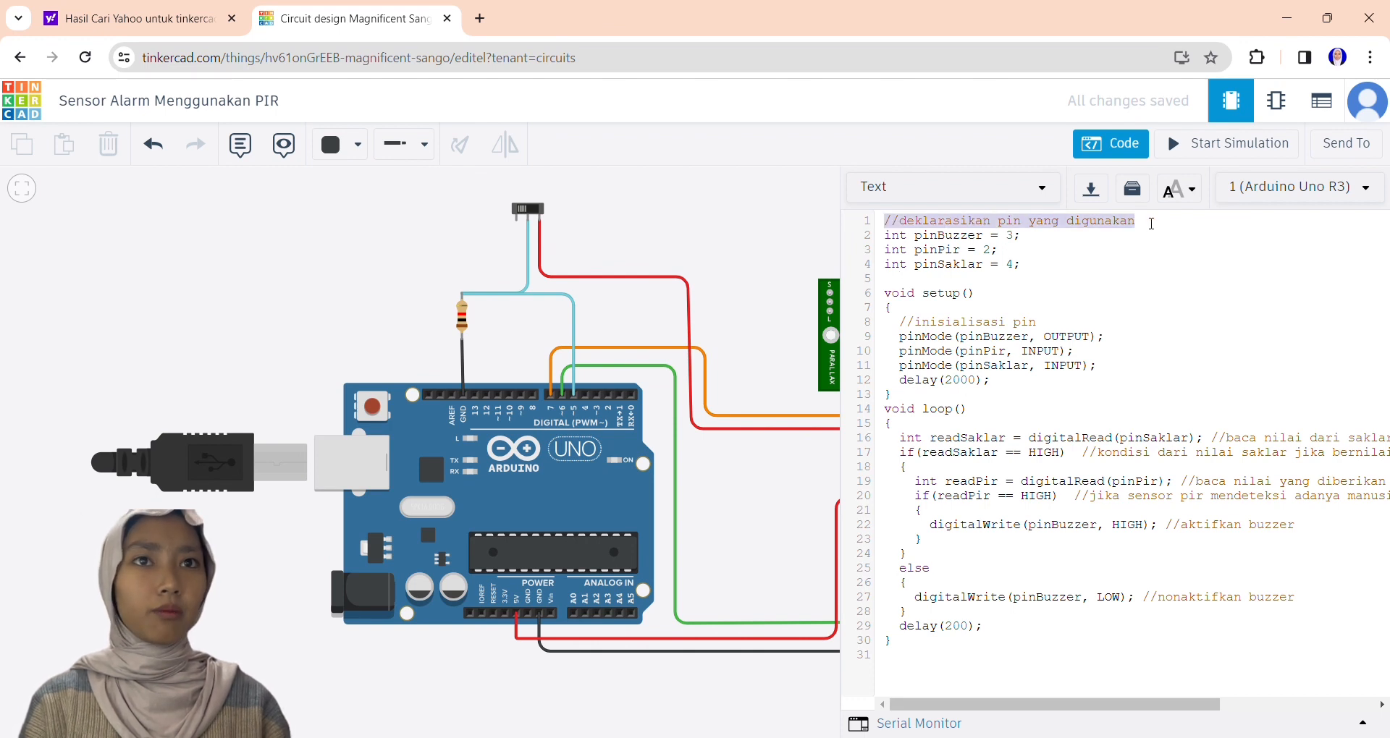
pyautogui.press('BackSpace')
pyautogui.press('Delete')
pyautogui.moveTo(1045, 309); pyautogui.dragTo(899, 308)
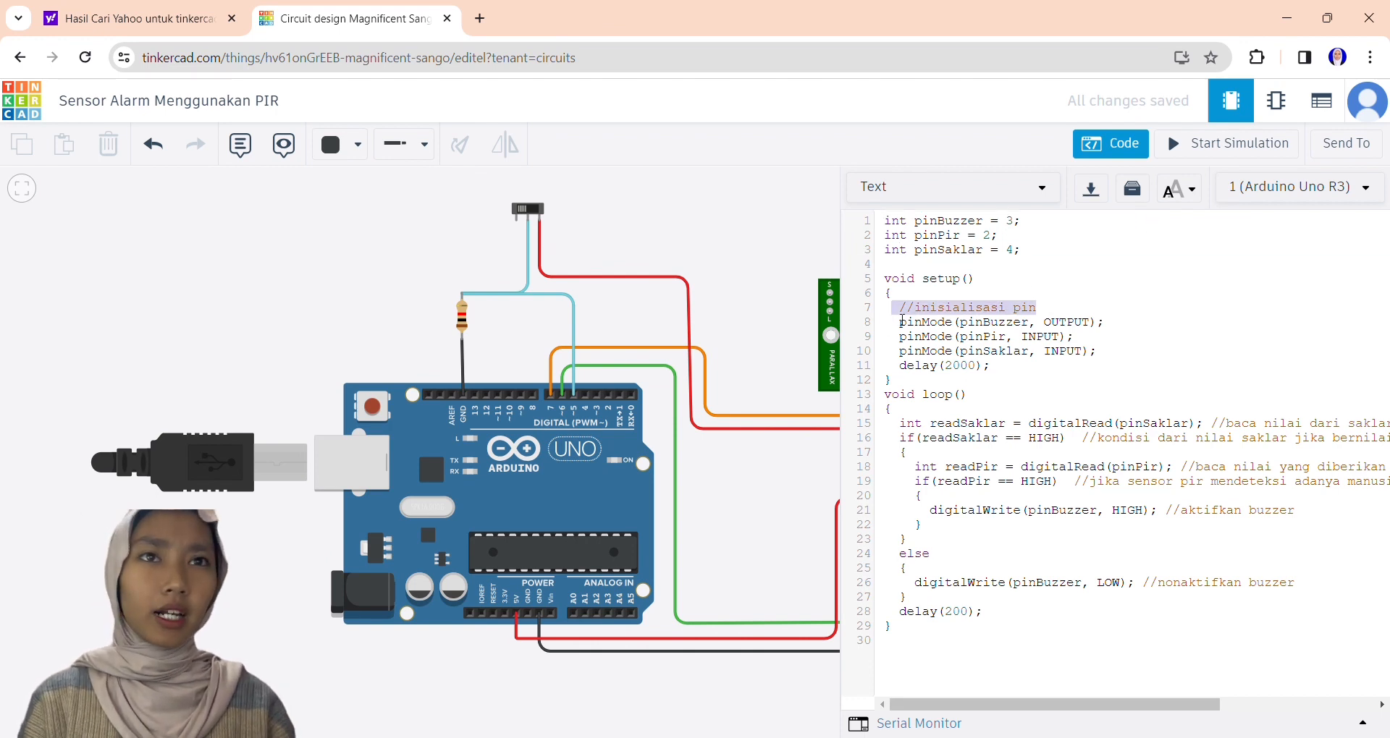
pyautogui.press('BackSpace')
pyautogui.press('Delete')
# Remove the trailing comments from the readSaklar declaration, the readSaklar condition and the readPir declaration.
pyautogui.moveTo(1211, 408); pyautogui.dragTo(1386, 410)
pyautogui.press('BackSpace')
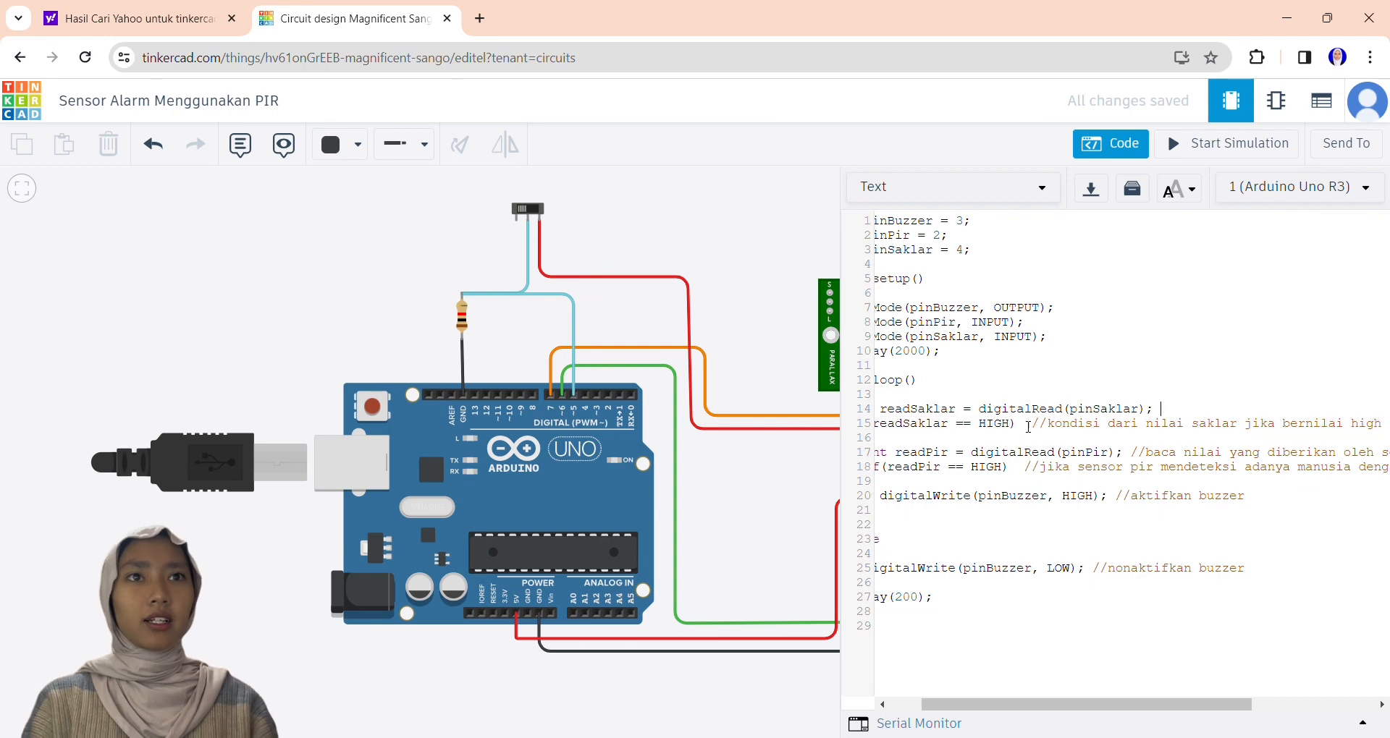
pyautogui.moveTo(1032, 424); pyautogui.dragTo(1386, 424)
pyautogui.press('BackSpace')
pyautogui.moveTo(1132, 453); pyautogui.dragTo(1386, 453)
pyautogui.press('BackSpace')
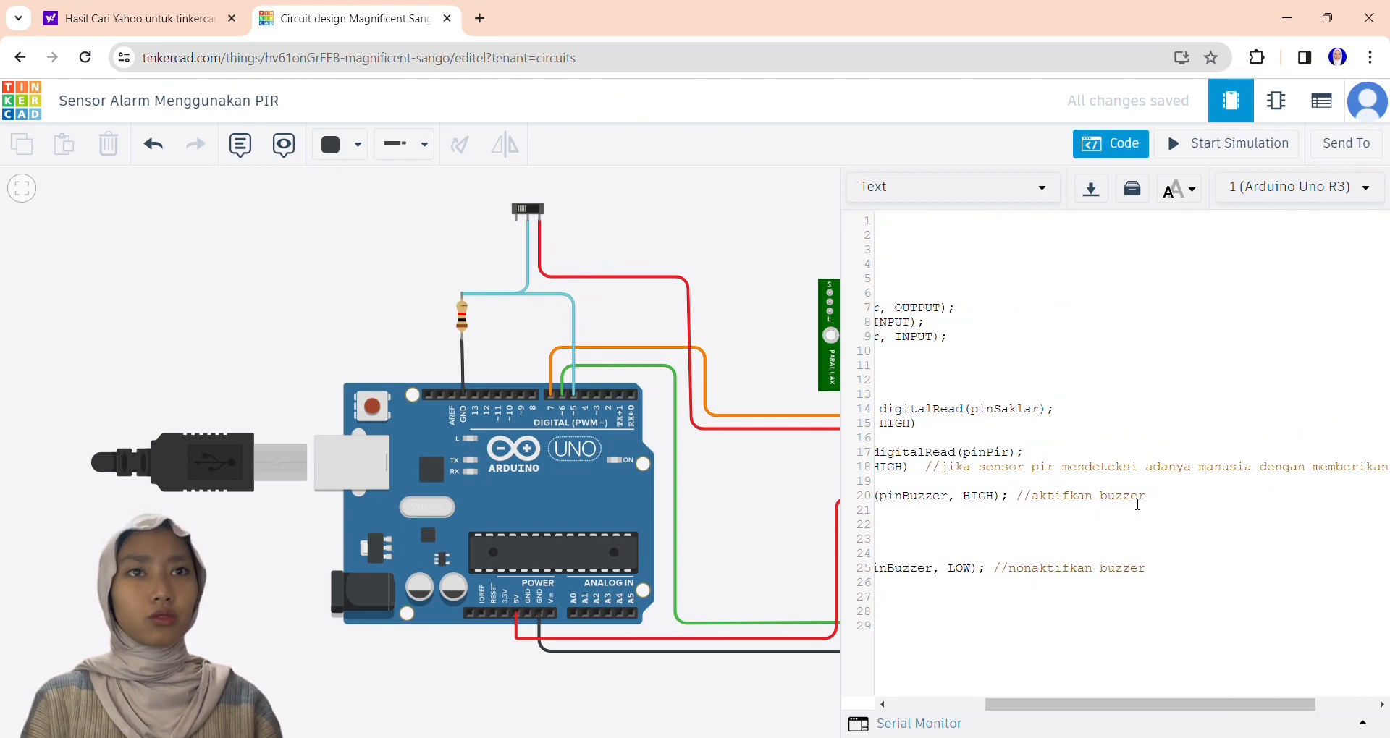
# Remove the trailing comments from the readPir condition and from both digitalWrite lines for the buzzer.
pyautogui.moveTo(933, 466); pyautogui.dragTo(1386, 467)
pyautogui.press('BackSpace')
pyautogui.moveTo(1165, 496); pyautogui.dragTo(1308, 505)
pyautogui.press('BackSpace')
pyautogui.moveTo(1142, 569); pyautogui.dragTo(1302, 570)
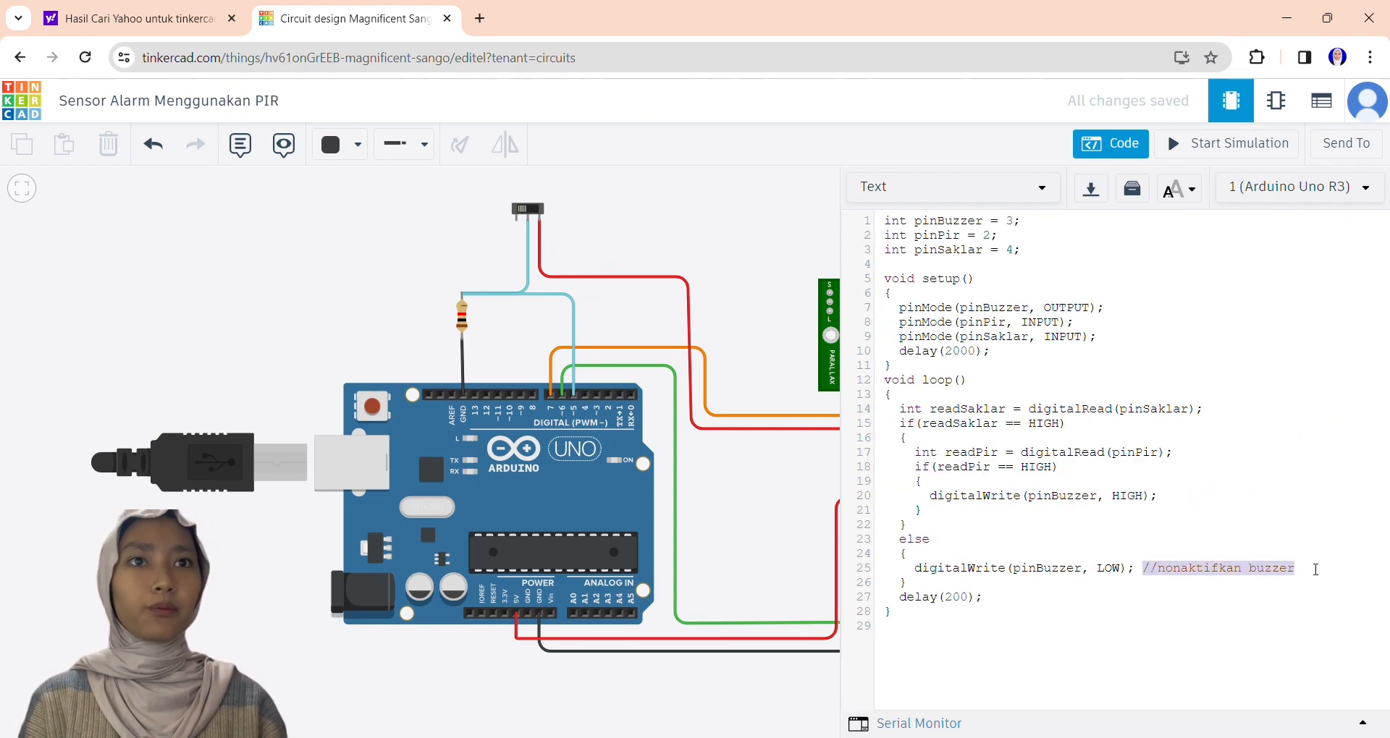
pyautogui.press('BackSpace')
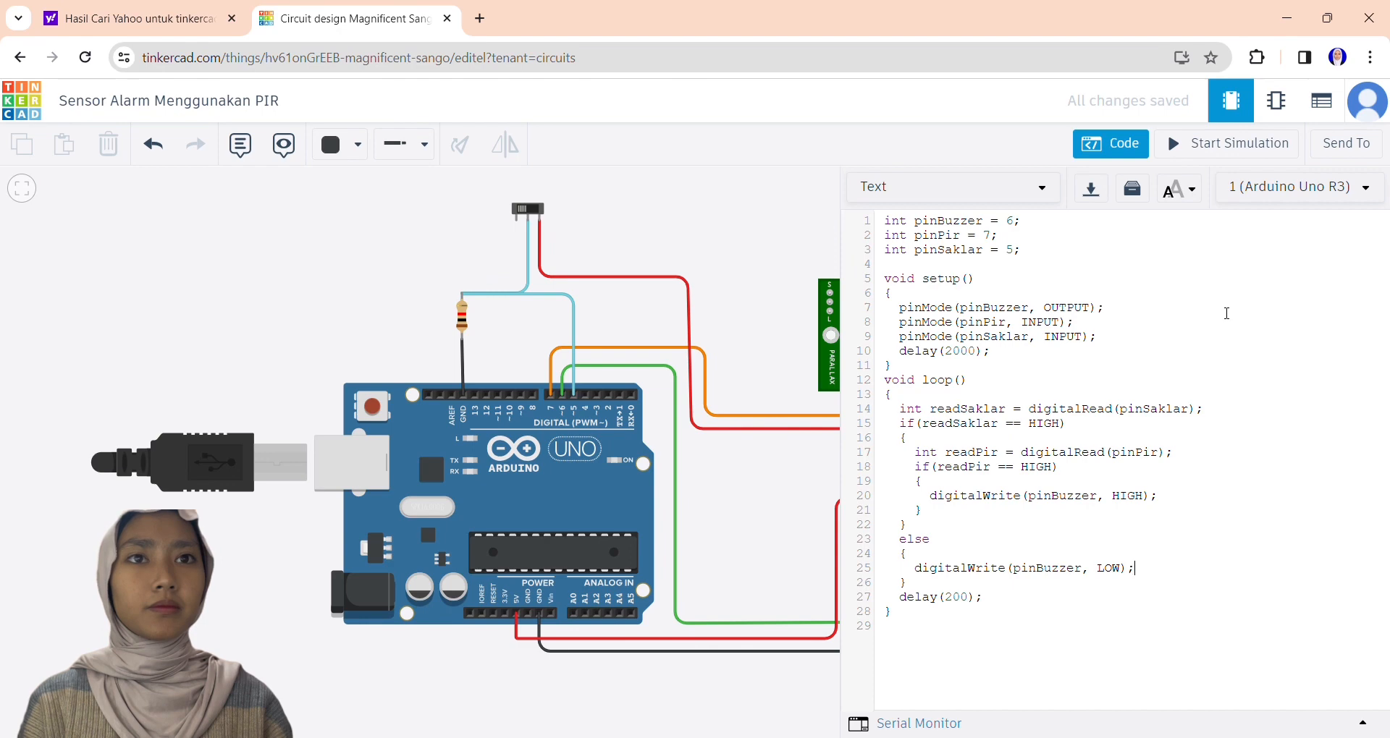
# Close the code and start the simulation of the PIR alarm circuit.
pyautogui.click(1110, 143)
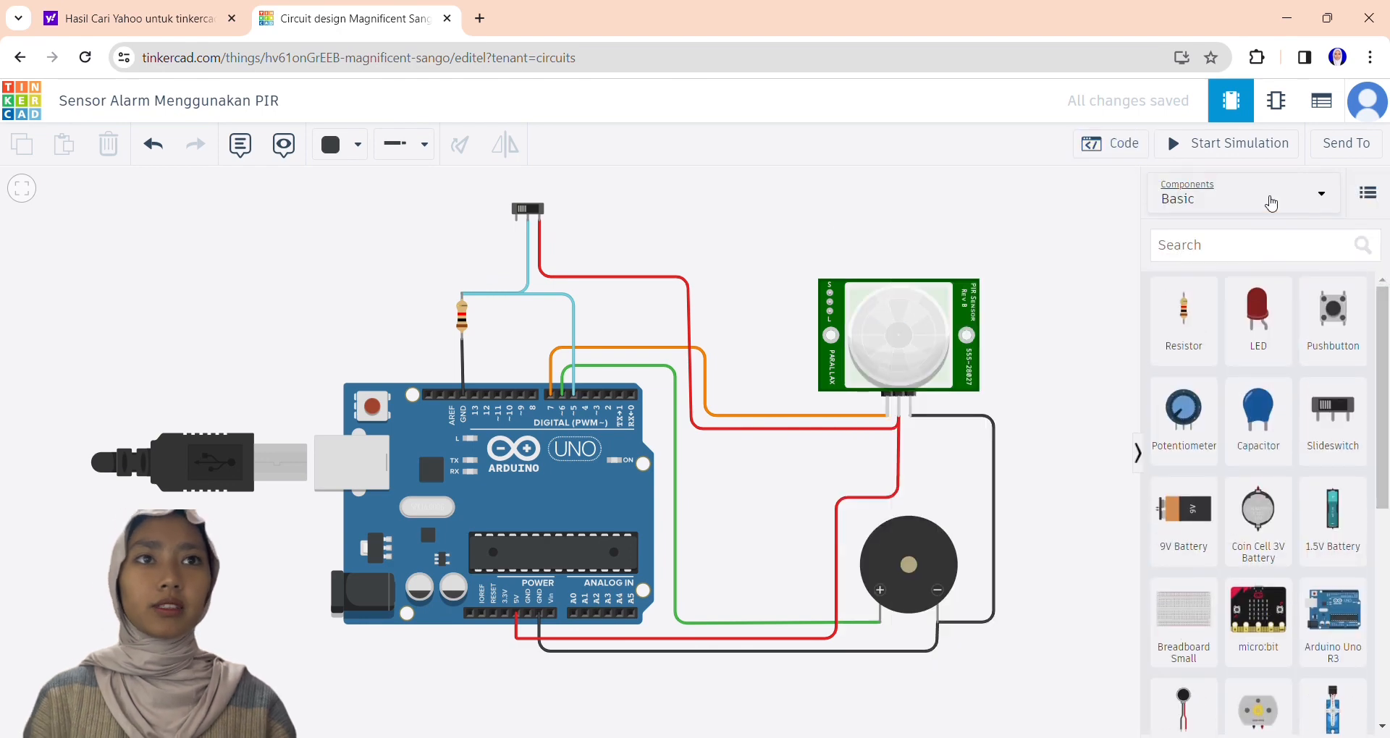
pyautogui.click(1257, 145)
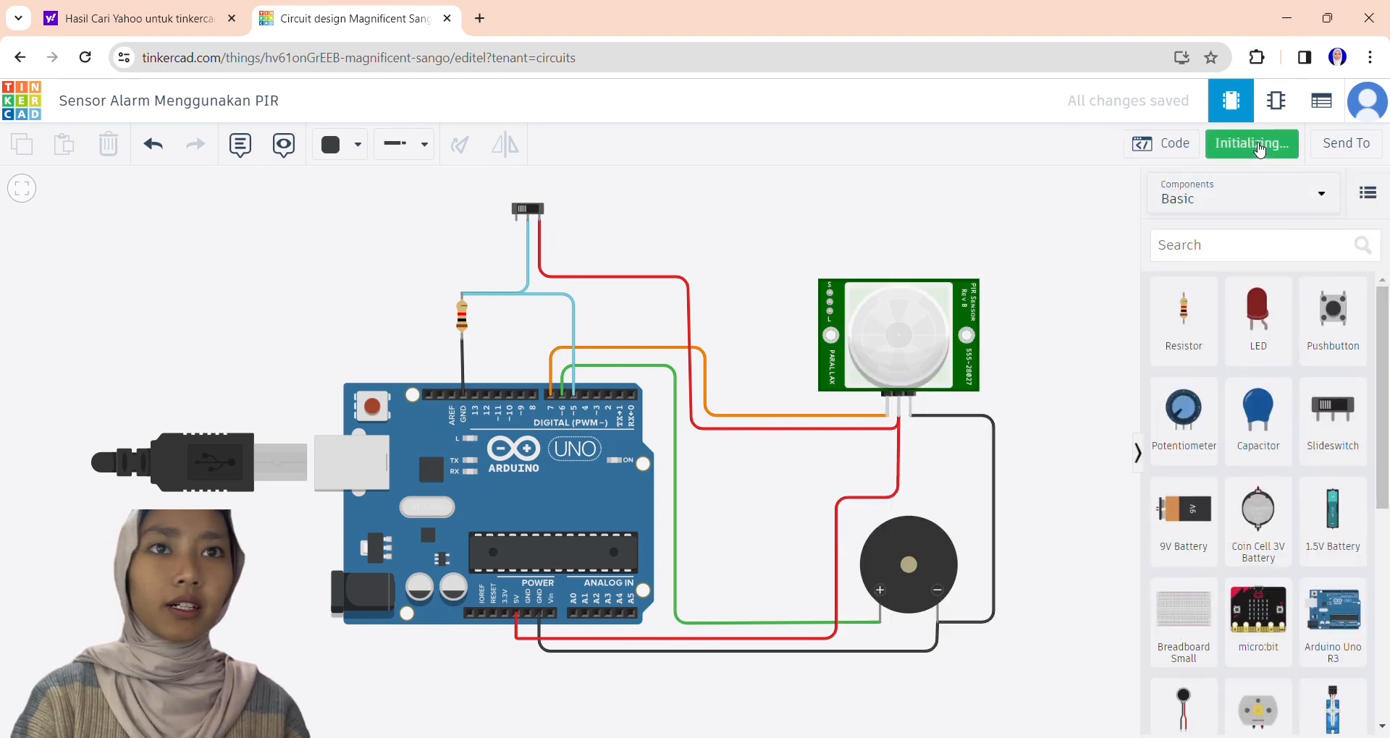
pyautogui.scroll(-5, 1076, 296)
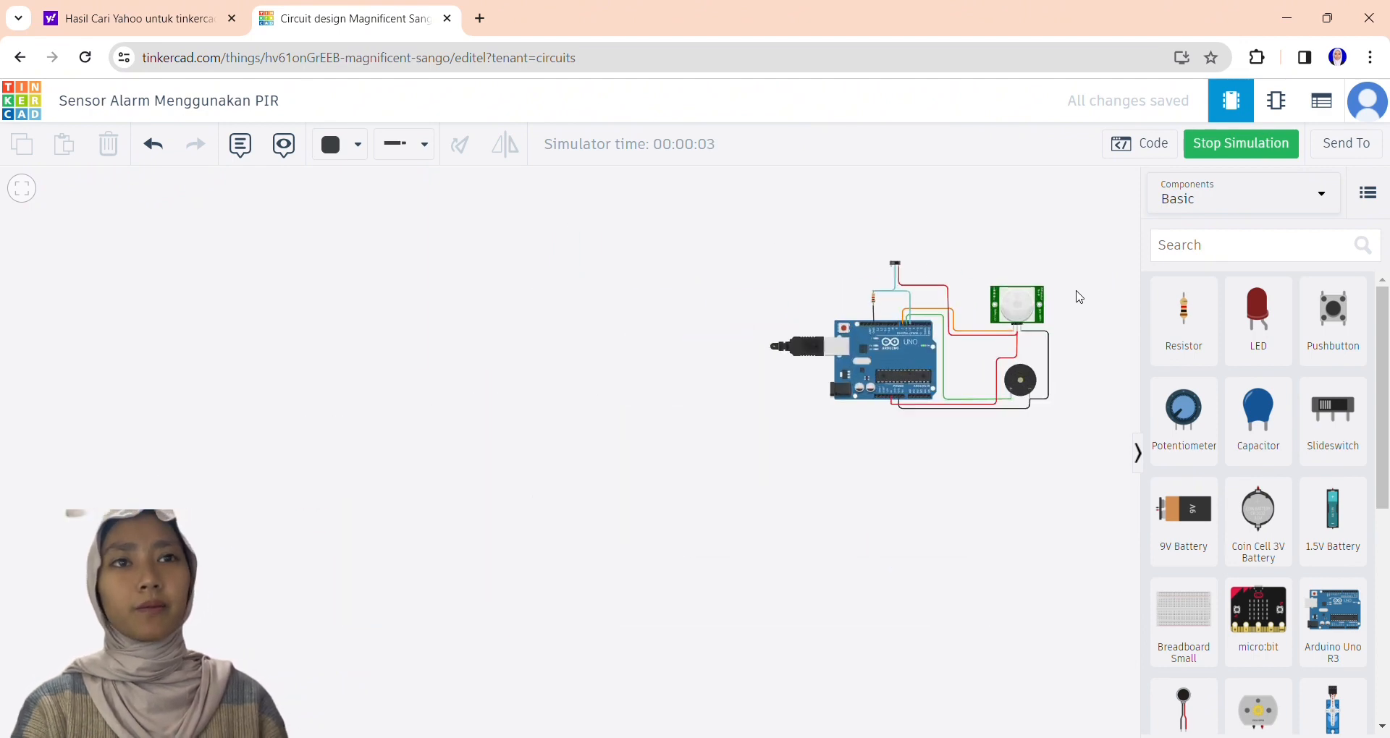
pyautogui.scroll(5, 1079, 296)
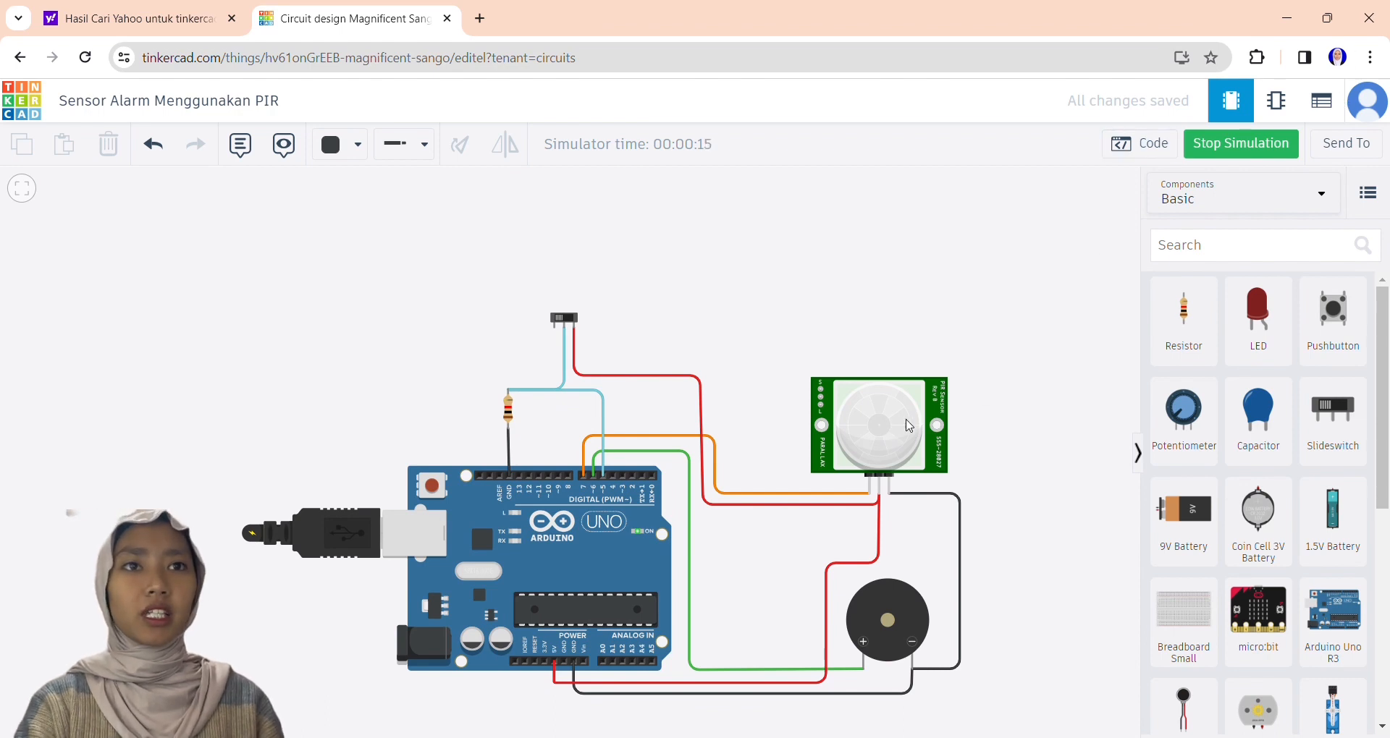
# Move the PIR sensor's motion target within its detection zone and turn the slide switch on.
pyautogui.click(909, 426)
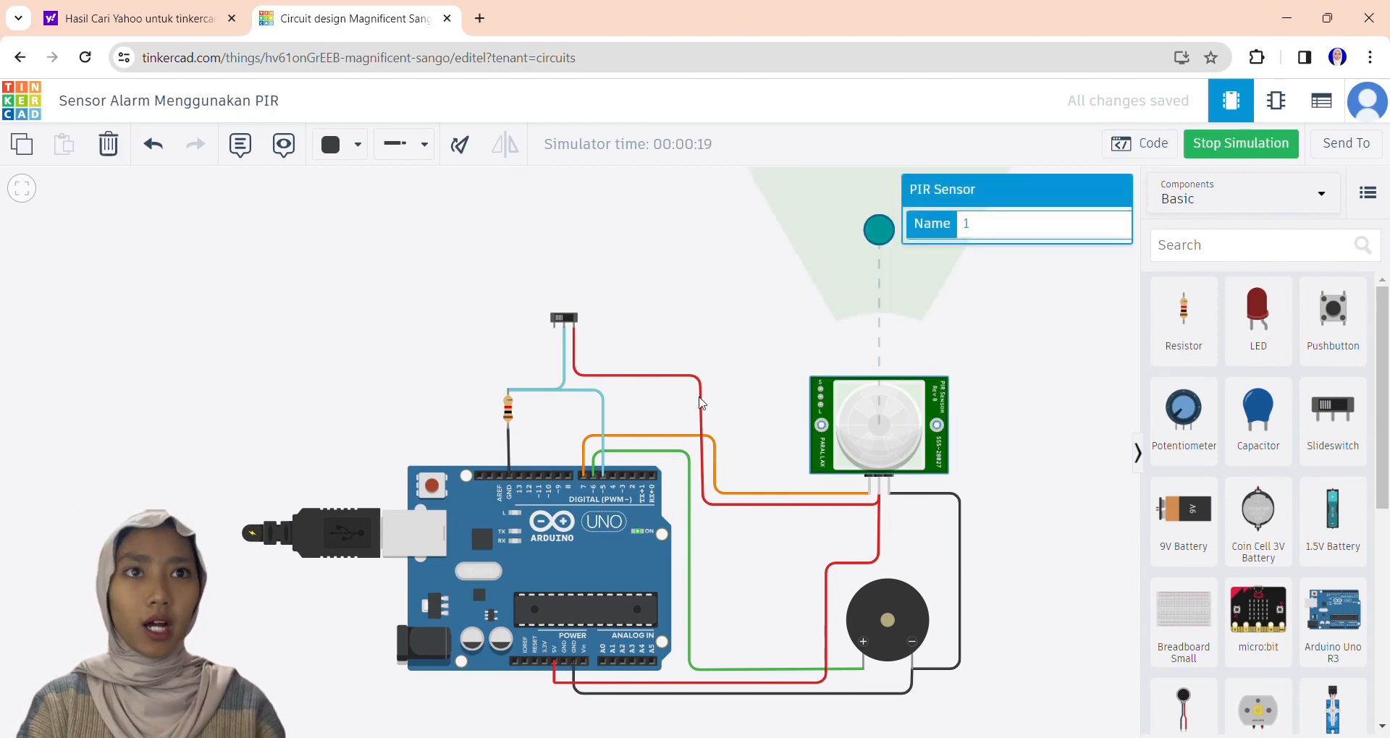
pyautogui.moveTo(880, 225)
pyautogui.mouseDown()
pyautogui.moveTo(748, 245)
pyautogui.moveTo(867, 225)
pyautogui.mouseUp()
pyautogui.click(561, 320)
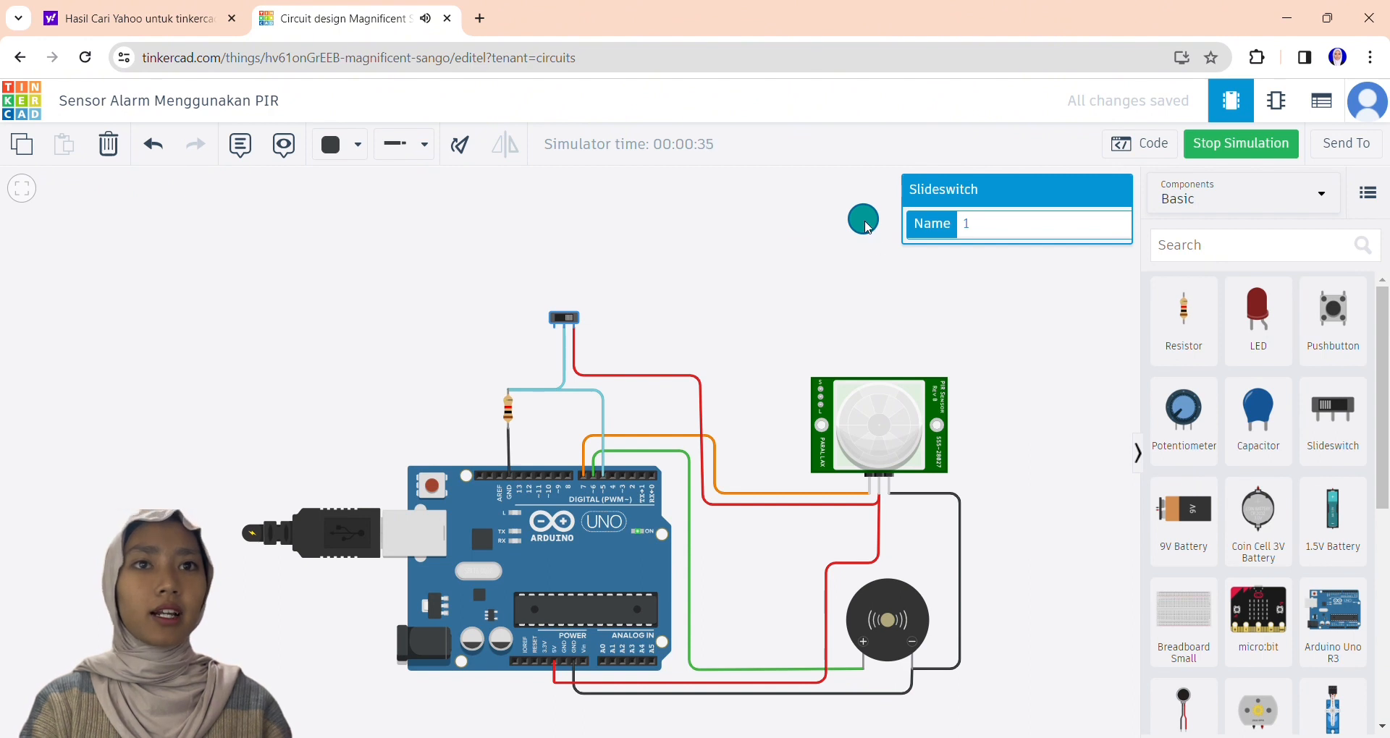
# Test the motion target with the slide switch turned off, and turn the switch back on.
pyautogui.click(573, 319)
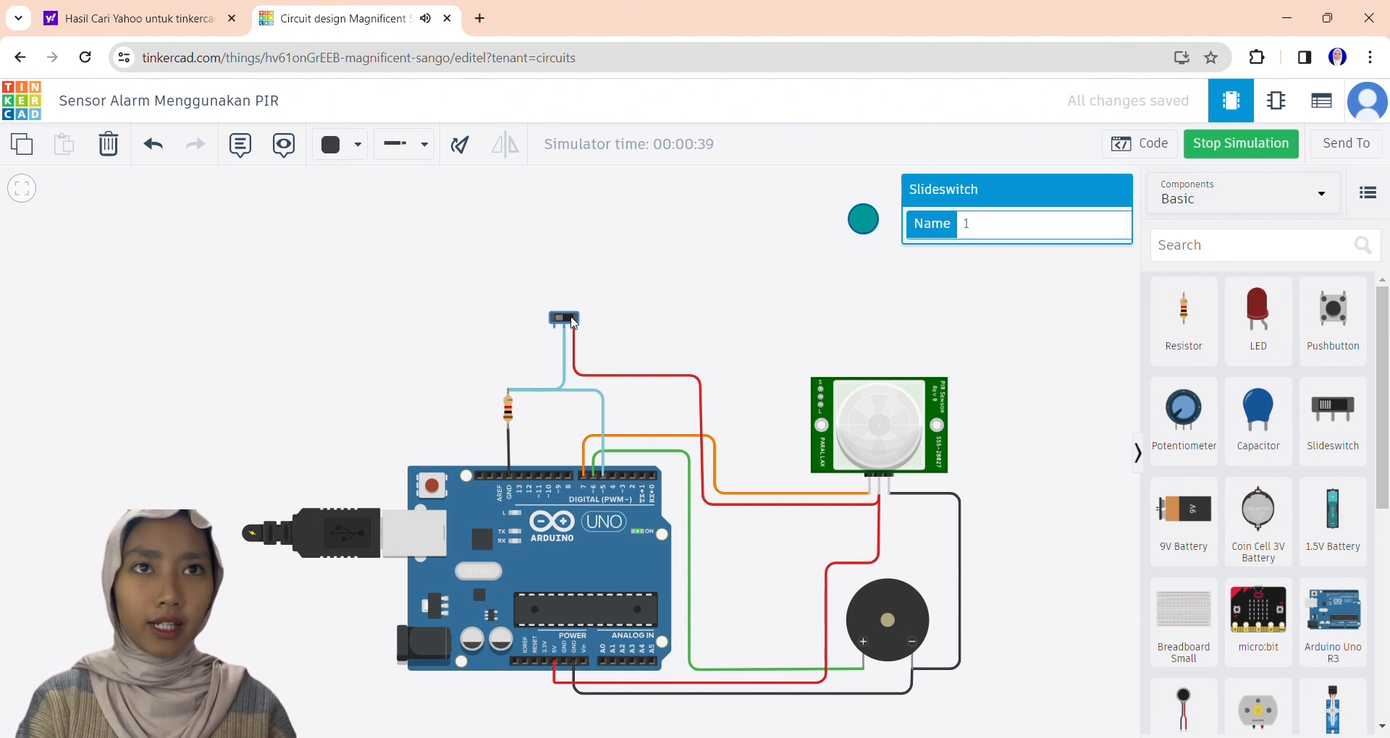
pyautogui.moveTo(875, 222)
pyautogui.mouseDown()
pyautogui.moveTo(744, 254)
pyautogui.moveTo(873, 210)
pyautogui.mouseUp()
pyautogui.click(560, 323)
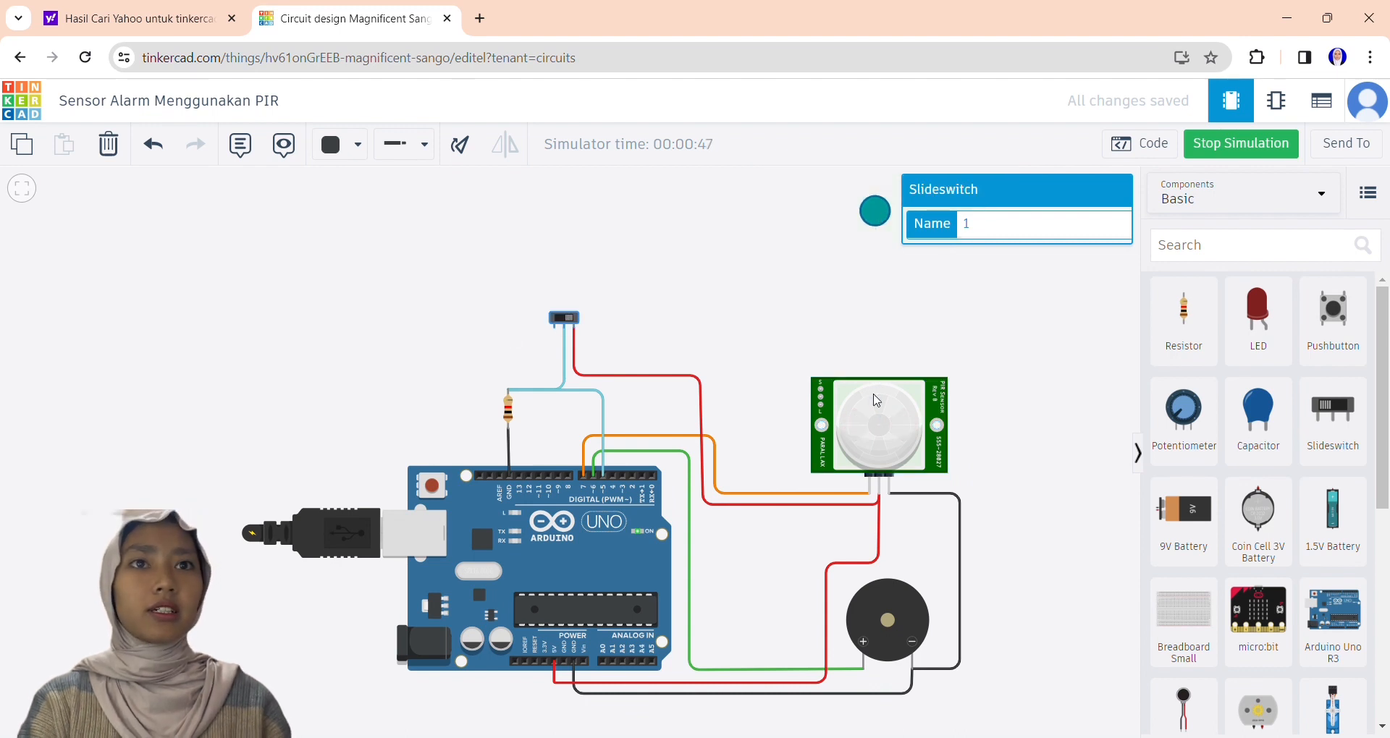
# Move the motion target outside the PIR sensor's detection zone and operate the slide switch.
pyautogui.click(889, 435)
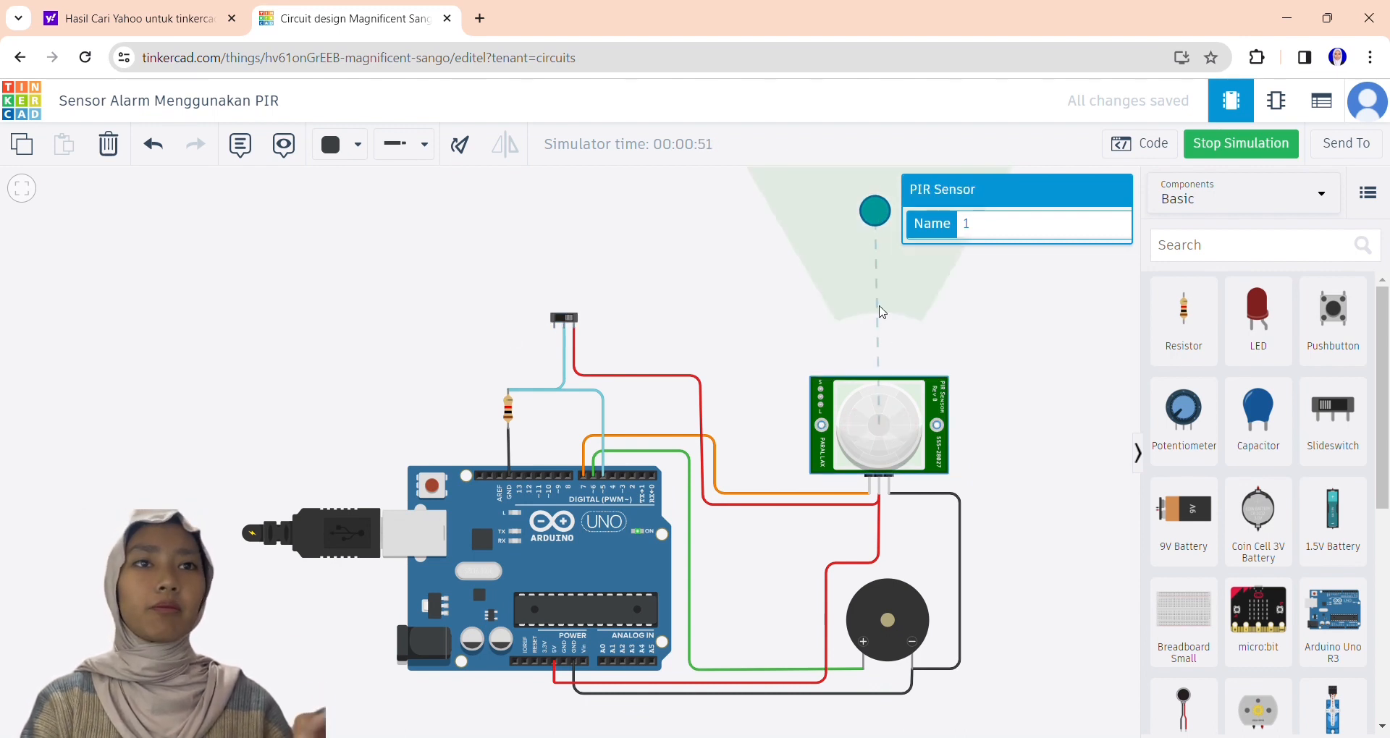
pyautogui.moveTo(882, 211); pyautogui.dragTo(766, 241)
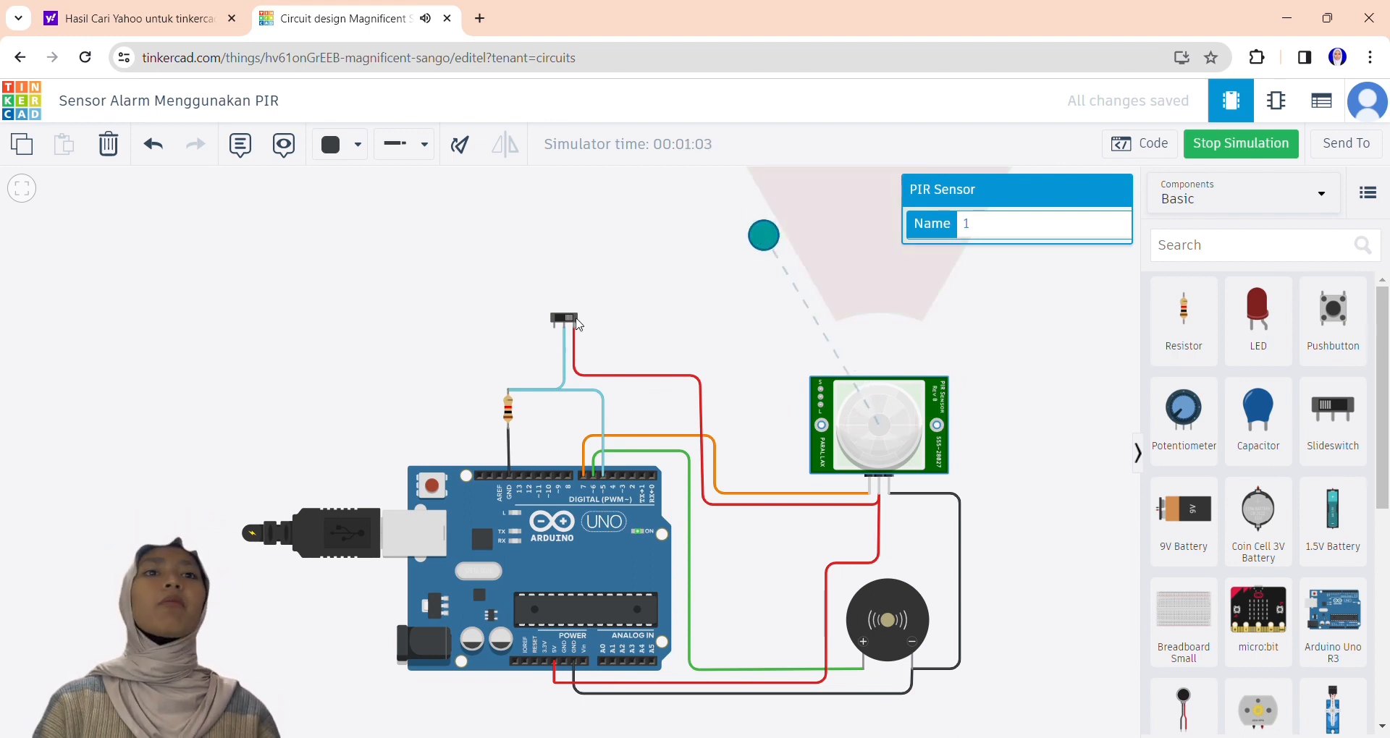
pyautogui.click(572, 323)
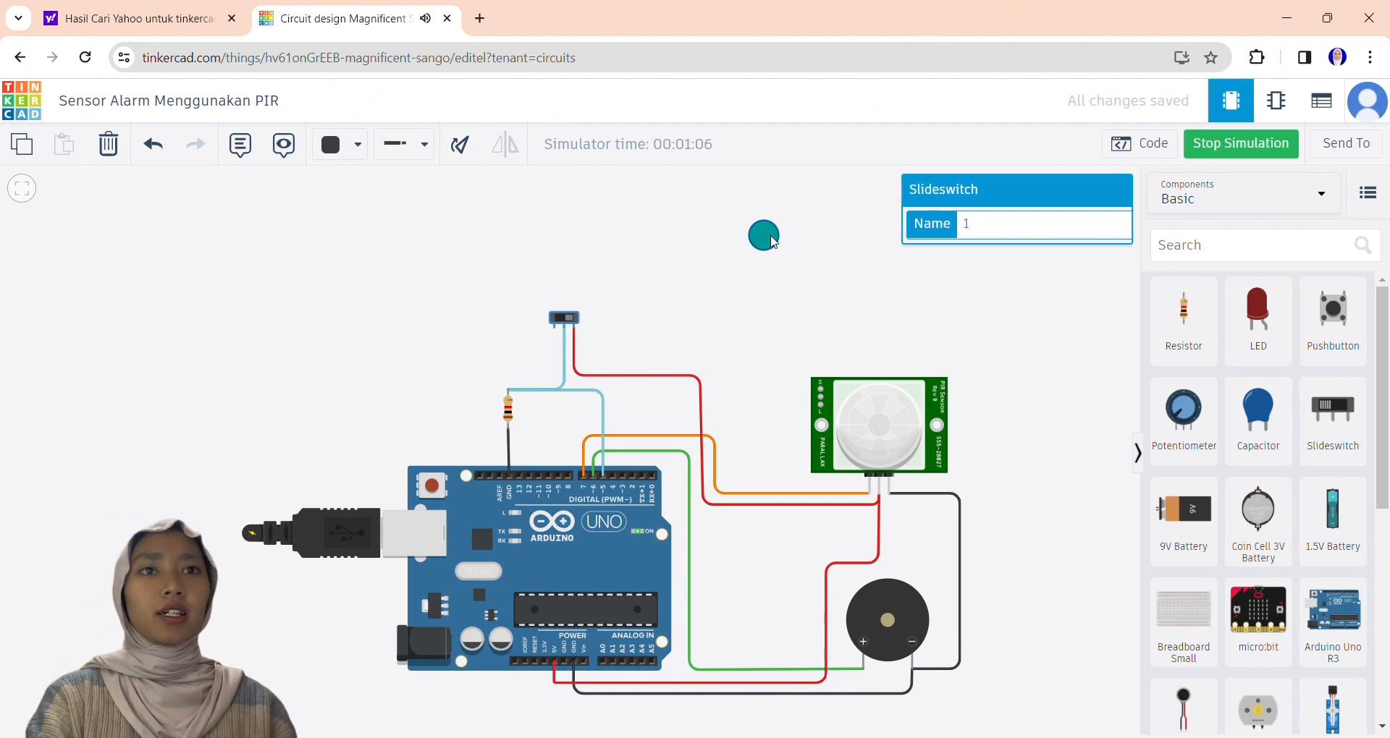
# Move the motion target back in front of the PIR sensor and turn the slide switch off.
pyautogui.moveTo(772, 242); pyautogui.dragTo(919, 269)
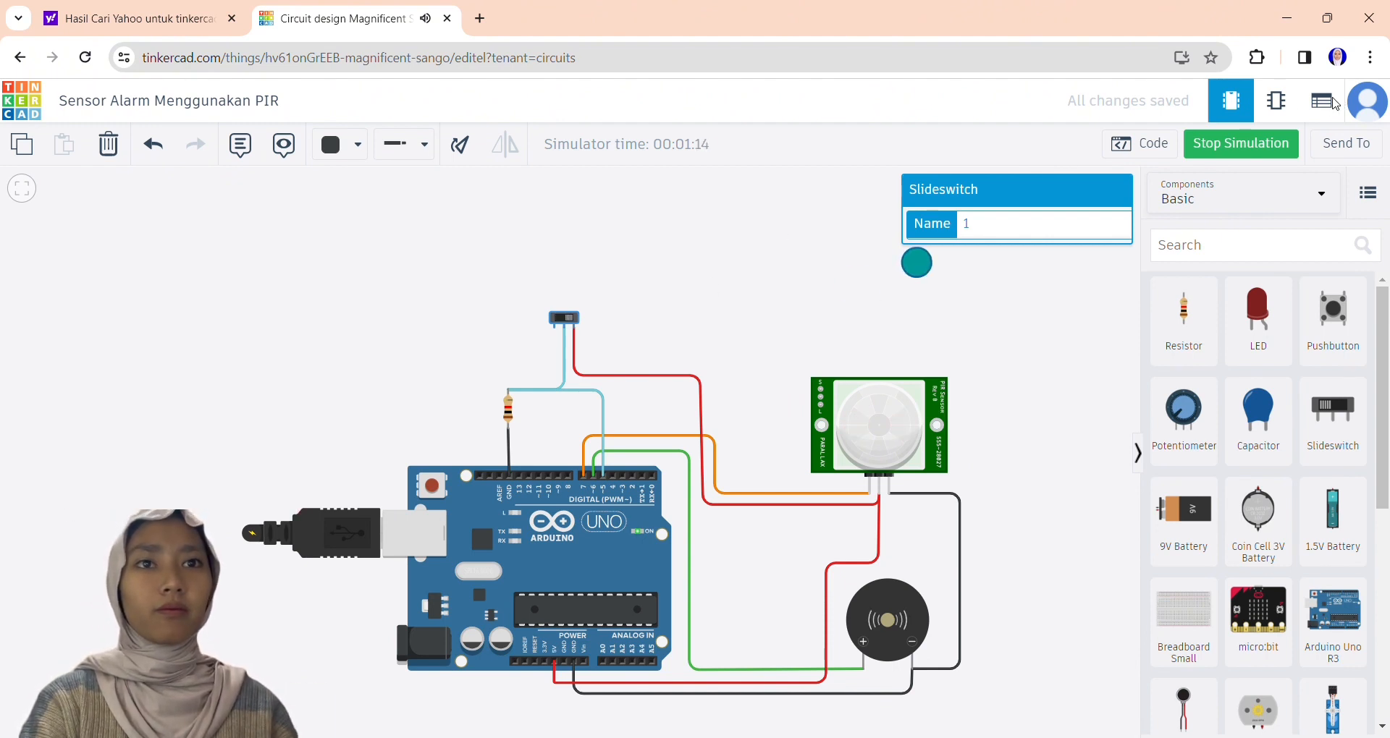
pyautogui.moveTo(916, 263); pyautogui.dragTo(860, 220)
pyautogui.click(893, 395)
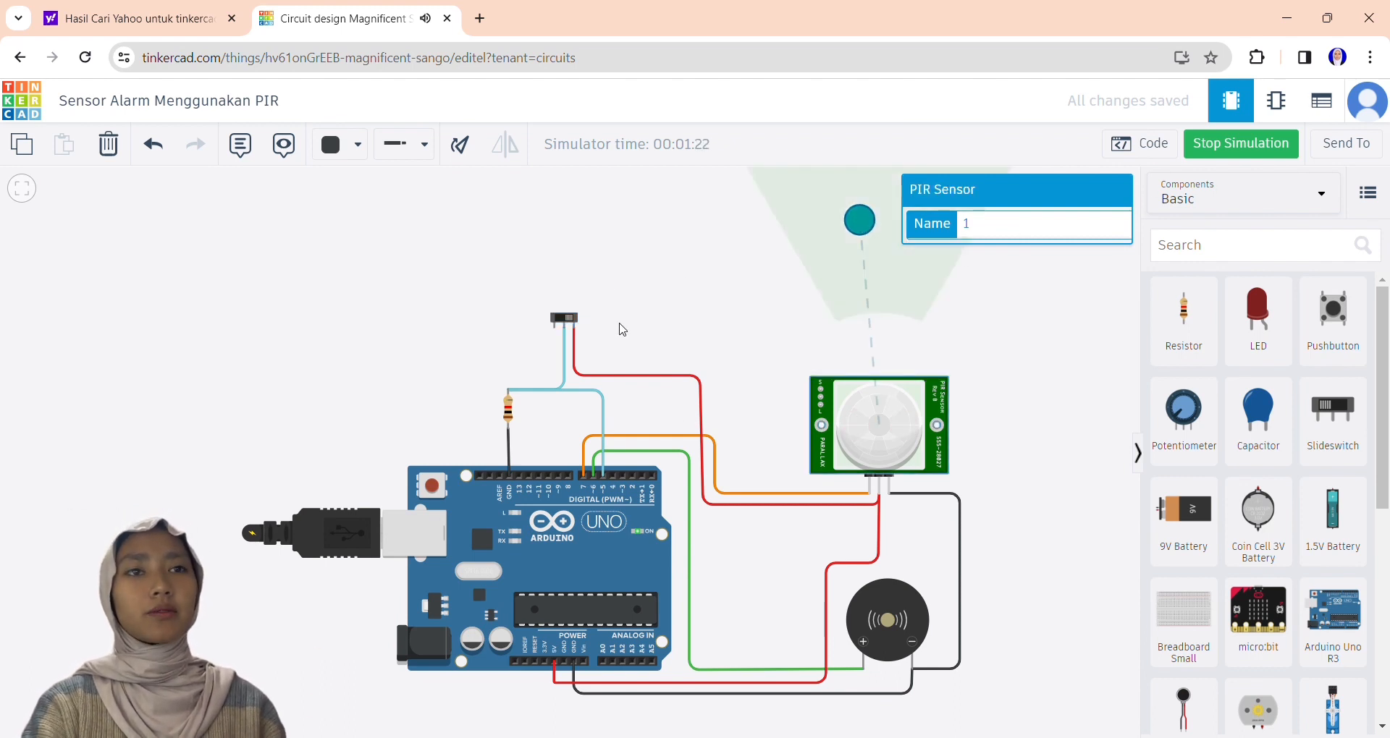
pyautogui.click(571, 324)
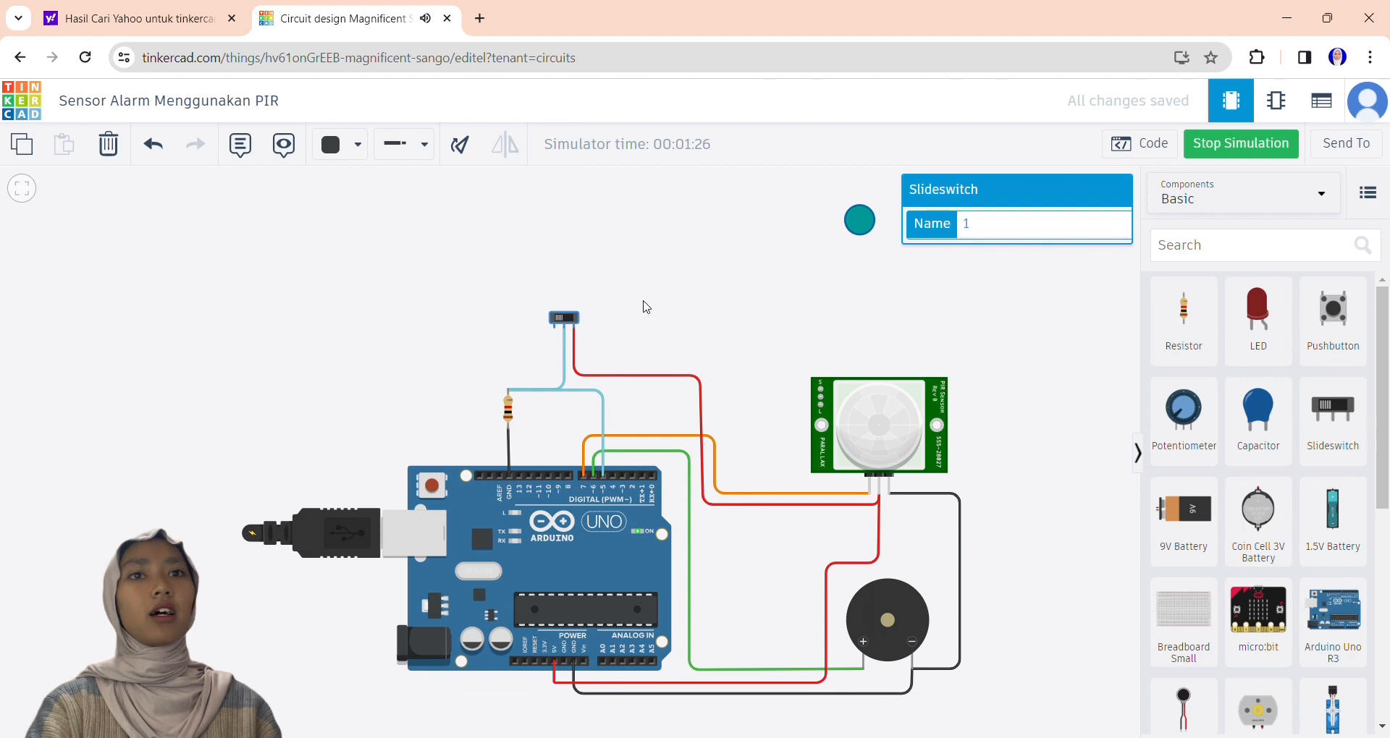
pyautogui.click(1011, 334)
pyautogui.moveTo(1008, 330); pyautogui.dragTo(997, 276)
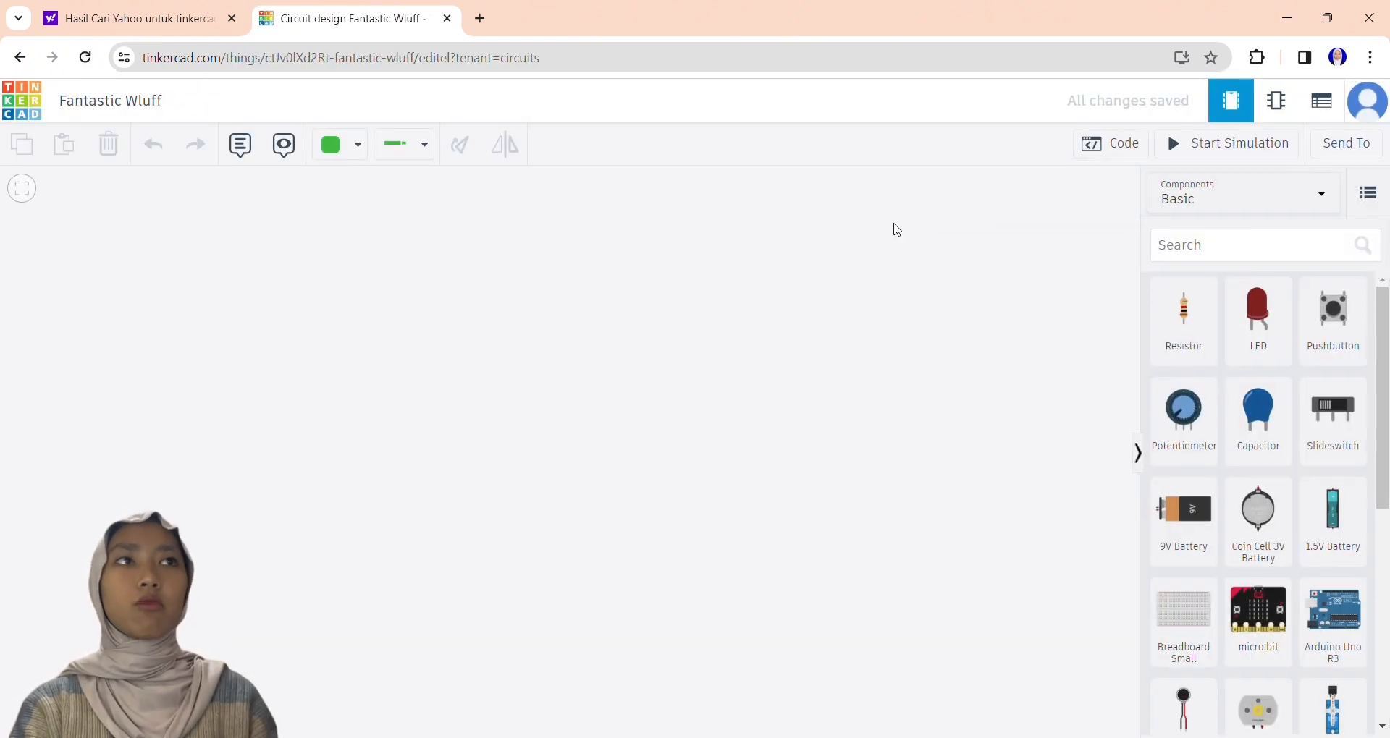
# Rename the new circuit as "Sensor LDR Nyala Mati Lampu Led".
pyautogui.click(165, 97)
pyautogui.write('Sensor LDR Nyala Mati Lampu LED')
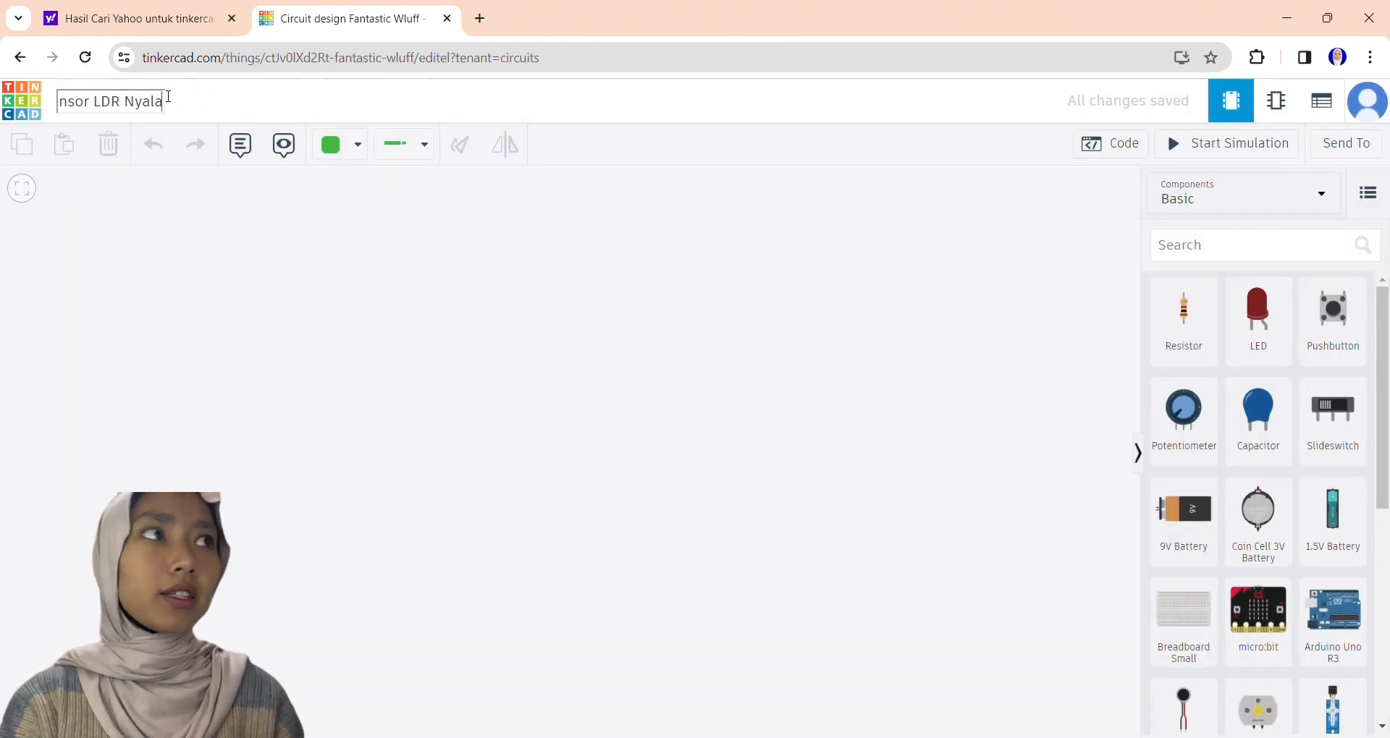
pyautogui.click(189, 242)
# Place an Arduino Uno R3 in the middle of the empty workspace.
pyautogui.click(1332, 620)
pyautogui.scroll(-2, 524, 439)
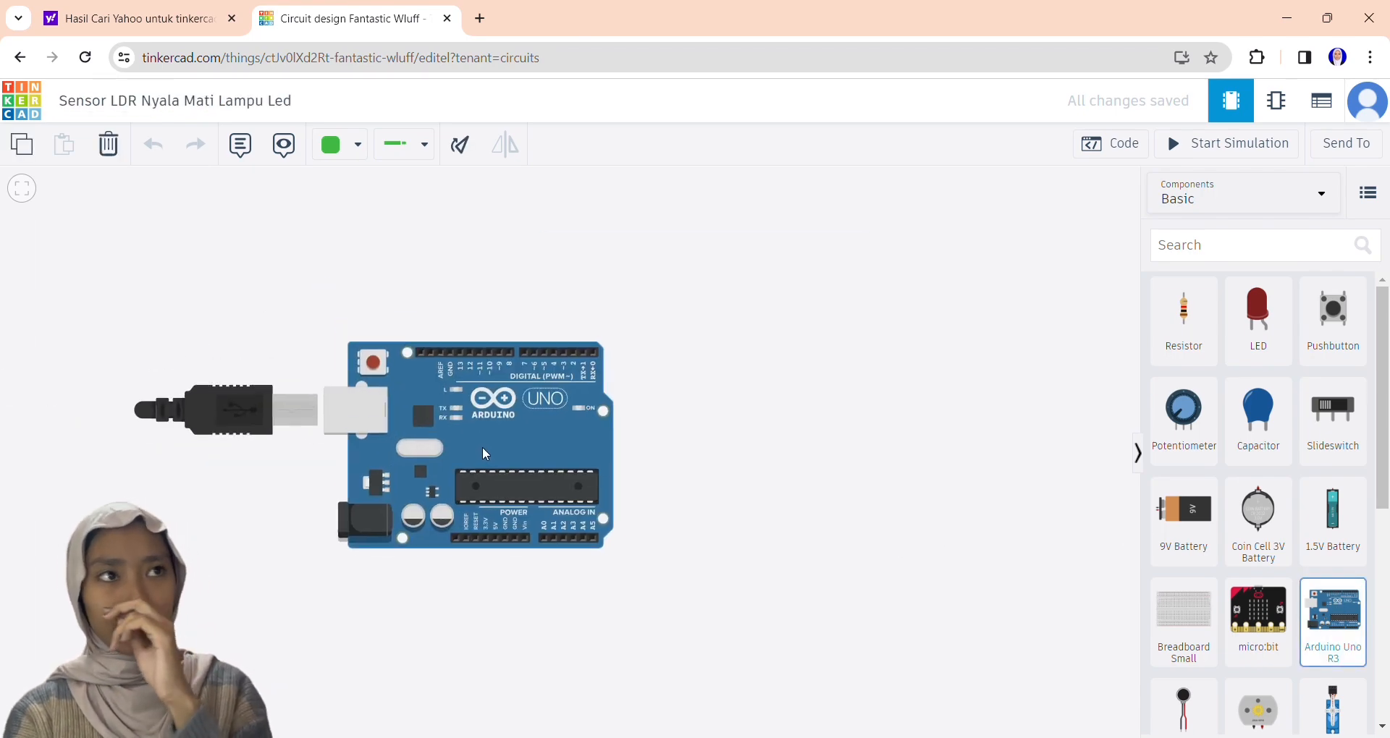
pyautogui.click(486, 450)
# Search the components for "MINI" and place a Breadboard Mini beside the Arduino.
pyautogui.moveTo(1382, 398); pyautogui.dragTo(1382, 416)
pyautogui.click(1240, 253)
pyautogui.write('MINI')
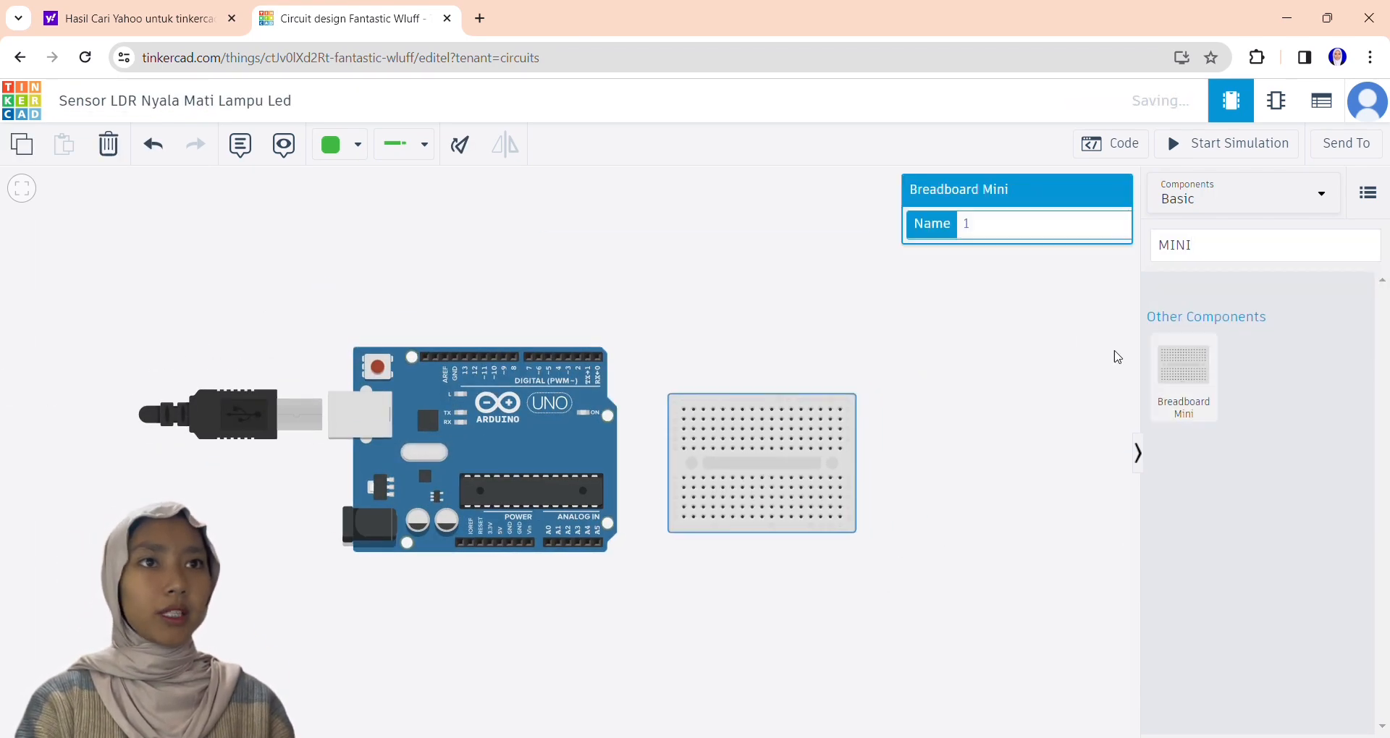
pyautogui.moveTo(1183, 311); pyautogui.dragTo(702, 369)
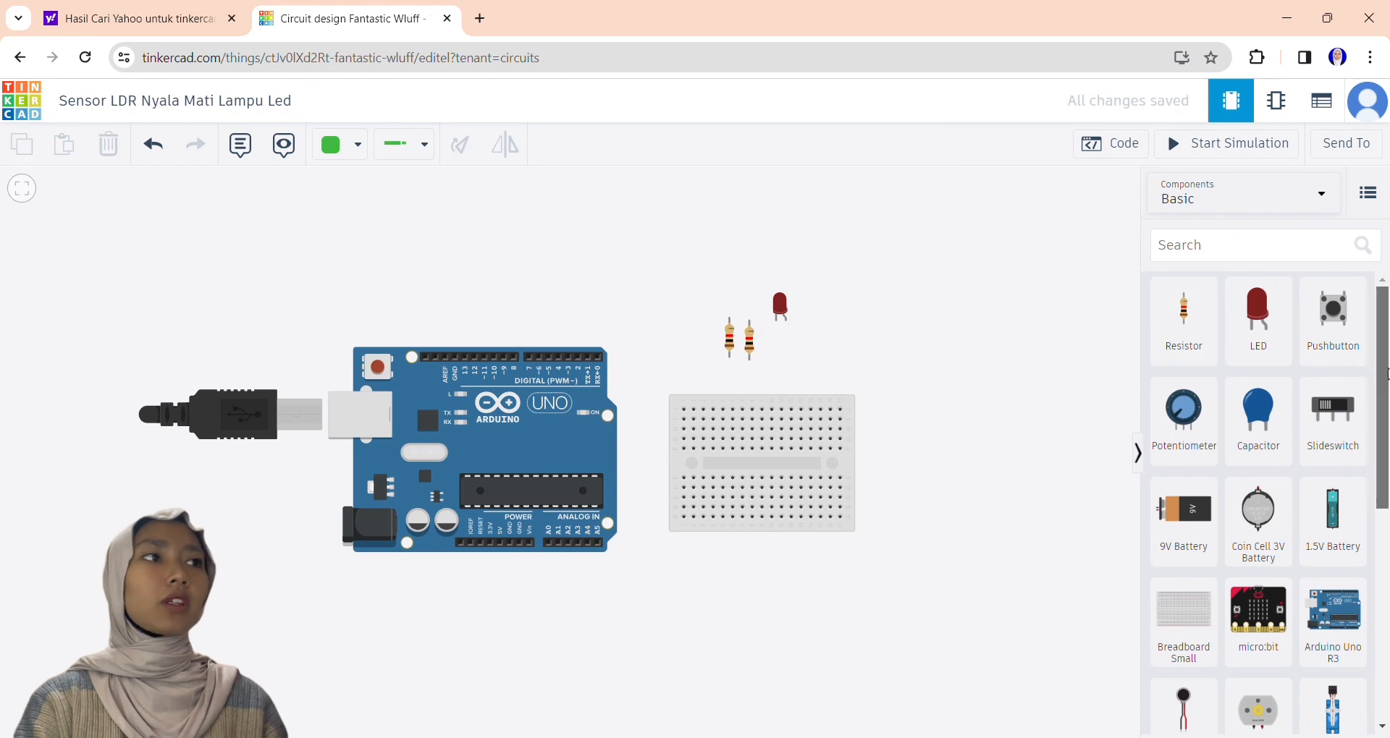
# Place a photoresistor on the upper rows of the mini breadboard.
pyautogui.scroll(-5, 1259, 506)
pyautogui.moveTo(1258, 579); pyautogui.dragTo(787, 403)
pyautogui.click(820, 343)
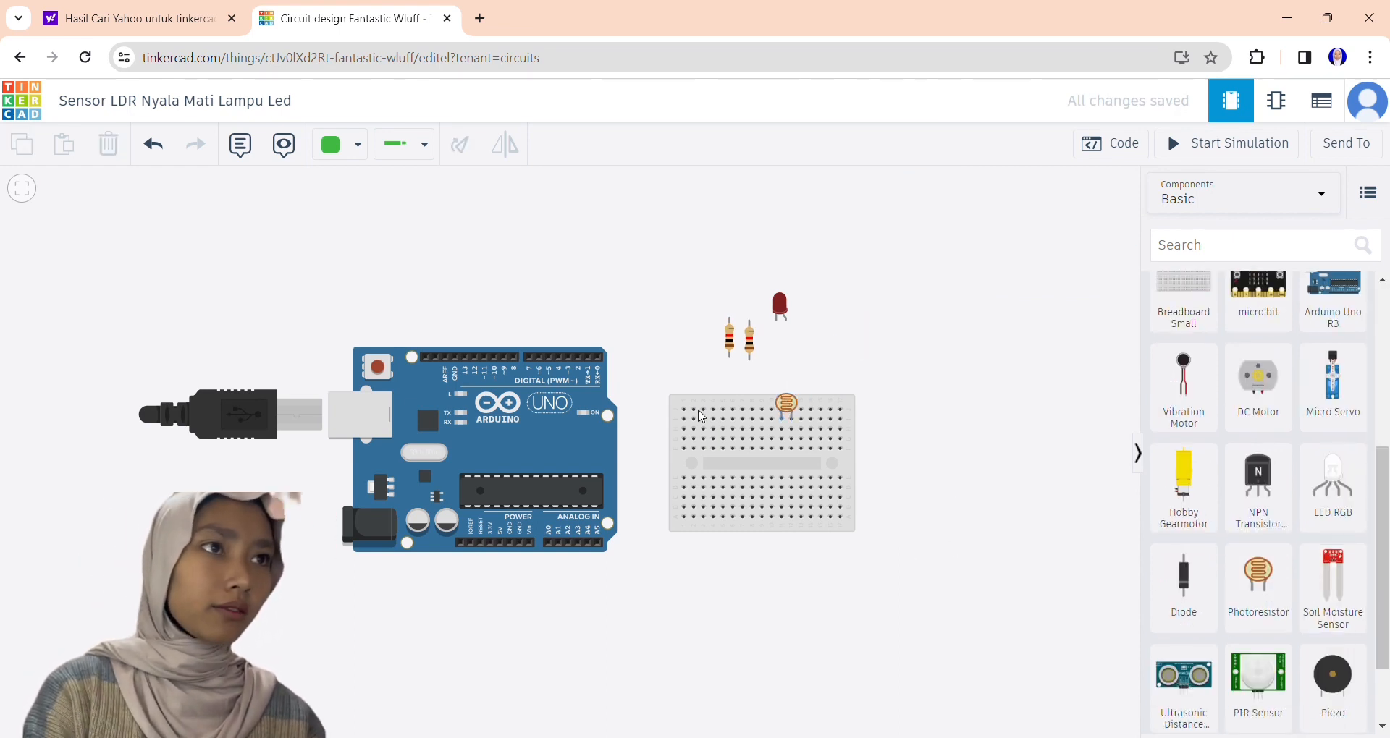
# Move the LED onto the breadboard's upper rows and set the first resistor horizontally below it.
pyautogui.moveTo(779, 304); pyautogui.dragTo(736, 404)
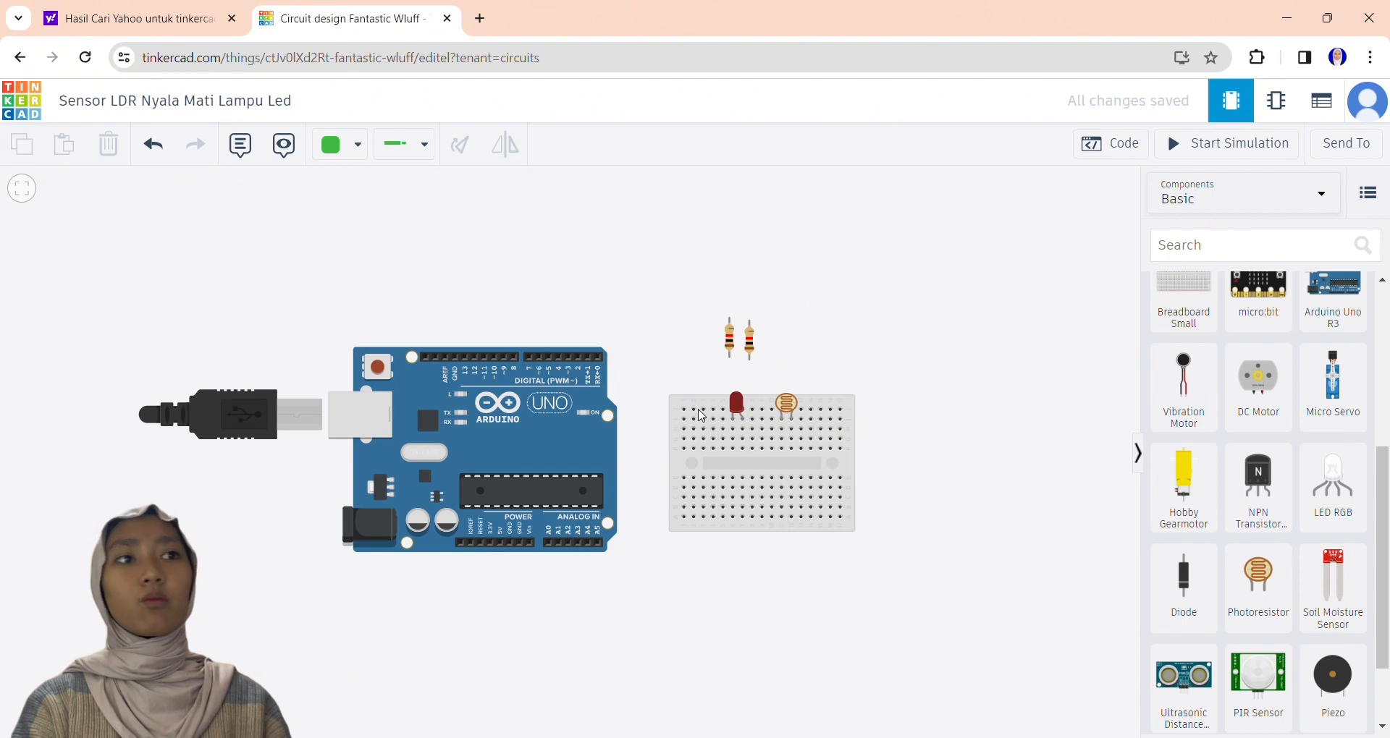
pyautogui.moveTo(730, 341); pyautogui.dragTo(715, 439)
pyautogui.click(461, 148)
pyautogui.click(460, 149)
pyautogui.click(460, 148)
# Rotate the second resistor to horizontal and place it on the breadboard below the photoresistor.
pyautogui.click(749, 340)
pyautogui.tripleClick(460, 147)
pyautogui.moveTo(759, 348); pyautogui.dragTo(821, 436)
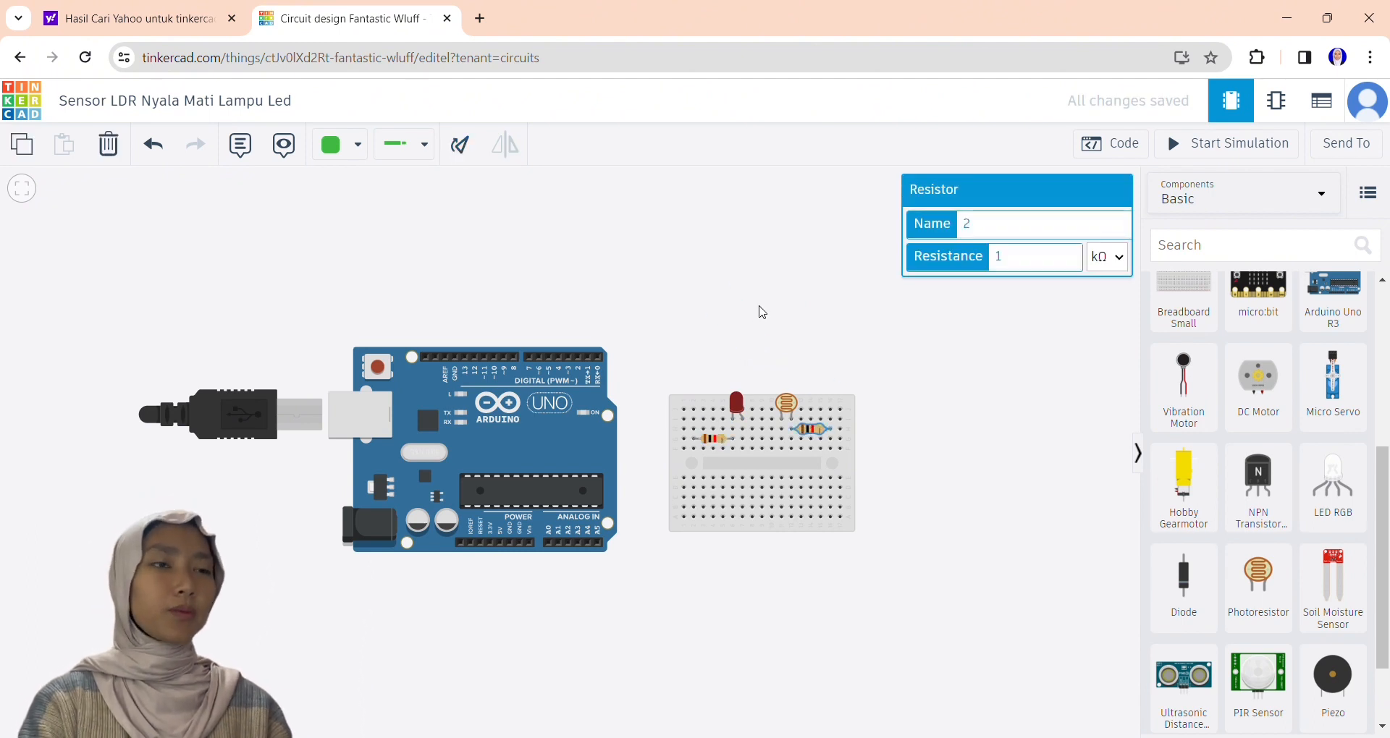
# Wire the Arduino's digital pin 2 to the breadboard column at the first resistor's outer end.
pyautogui.click(579, 355)
pyautogui.click(579, 327)
pyautogui.click(701, 327)
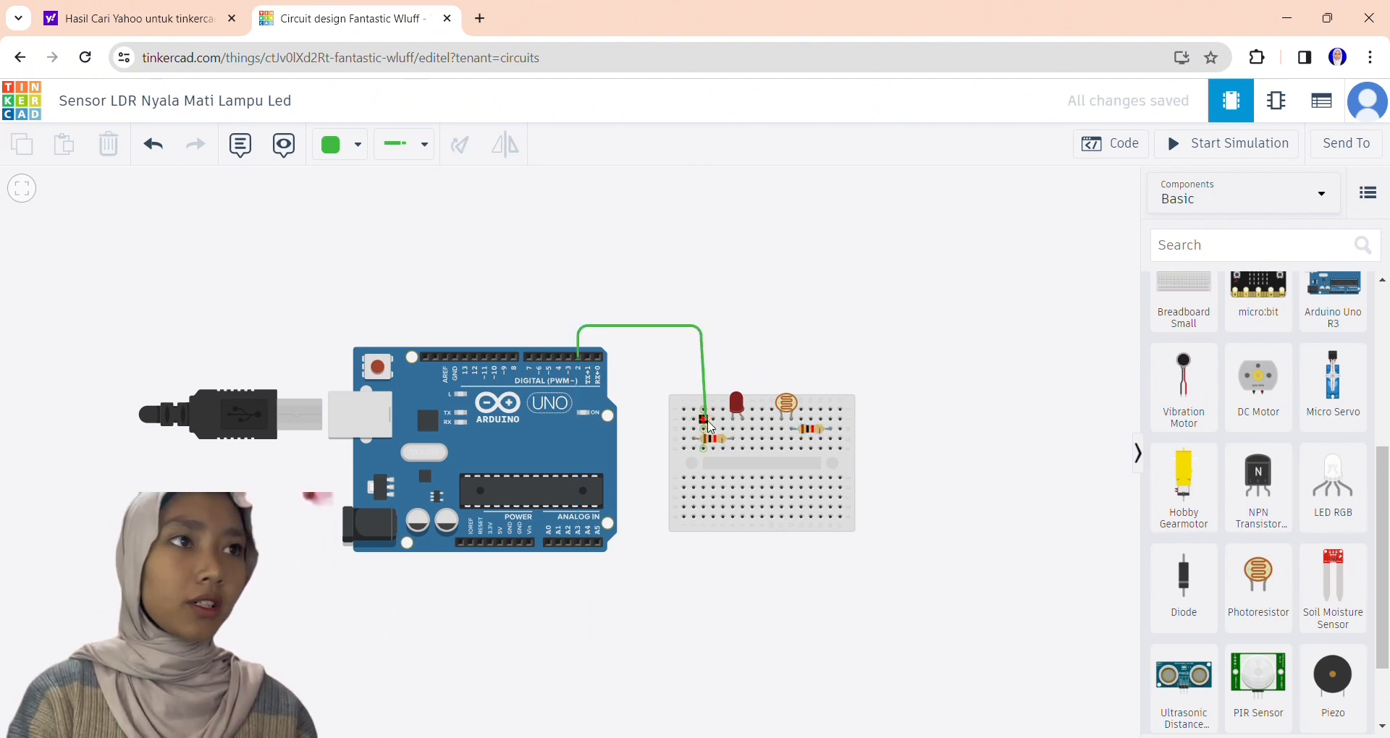
pyautogui.click(702, 428)
pyautogui.click(750, 327)
# Wire the Arduino's A5 pin to the breadboard column shared by the photoresistor and the second resistor.
pyautogui.click(597, 544)
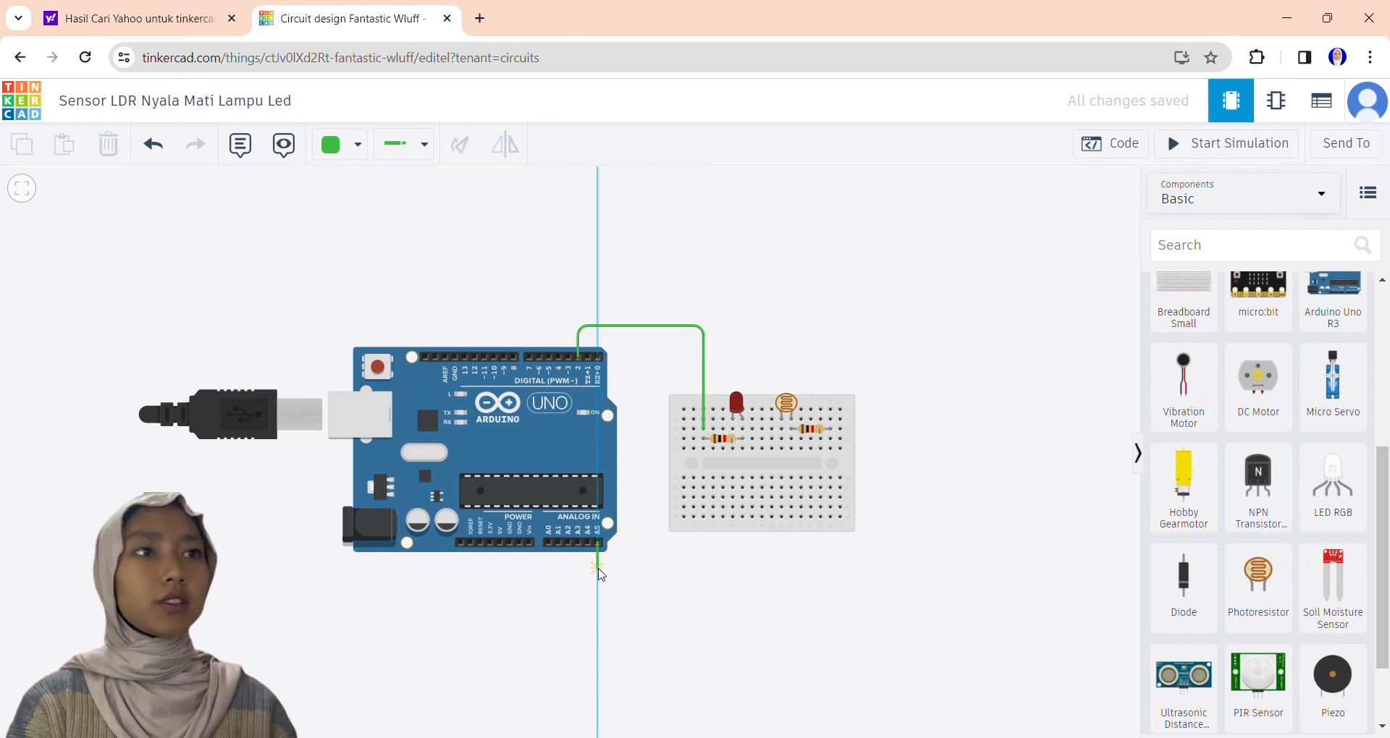
pyautogui.click(599, 568)
pyautogui.click(789, 568)
pyautogui.click(791, 438)
# Wire the Arduino's first power-side GND pin to the LED's cathode column on the breadboard.
pyautogui.click(511, 545)
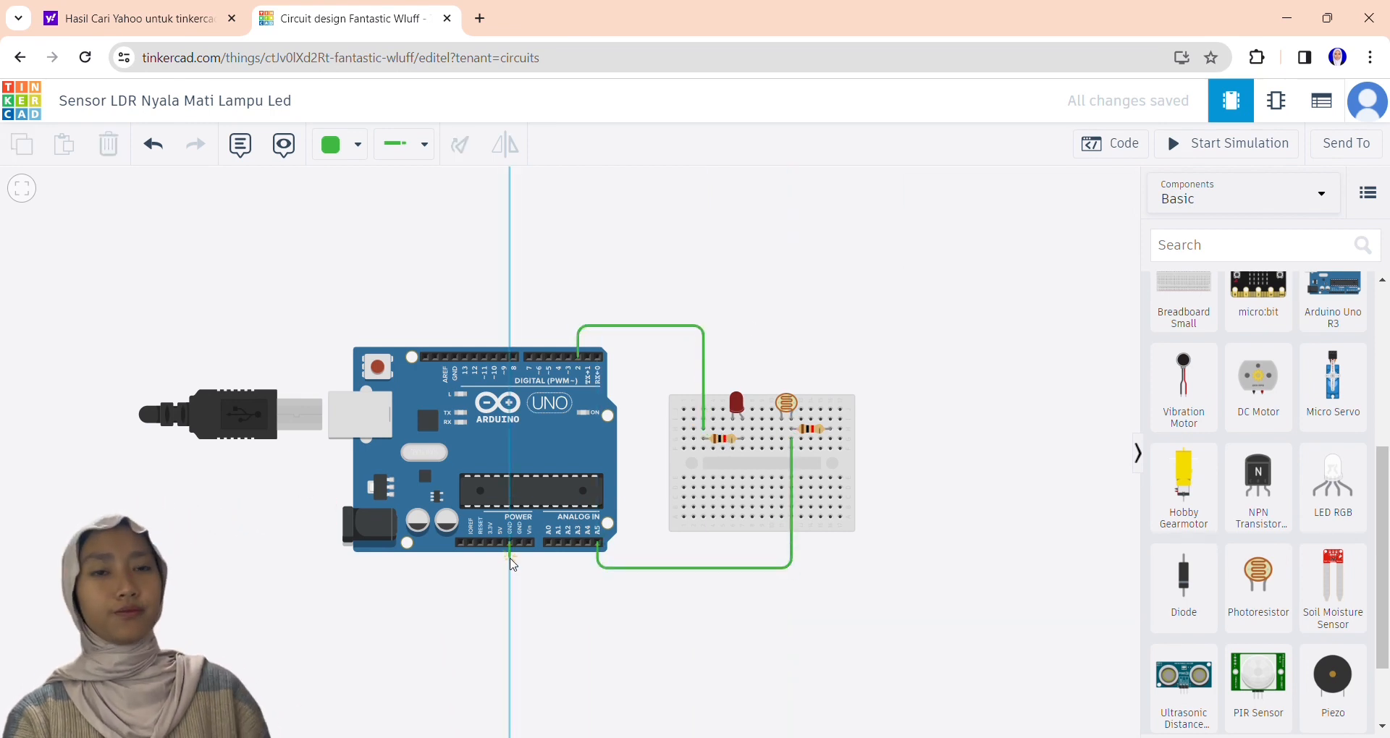
pyautogui.click(510, 580)
pyautogui.click(732, 579)
pyautogui.click(732, 448)
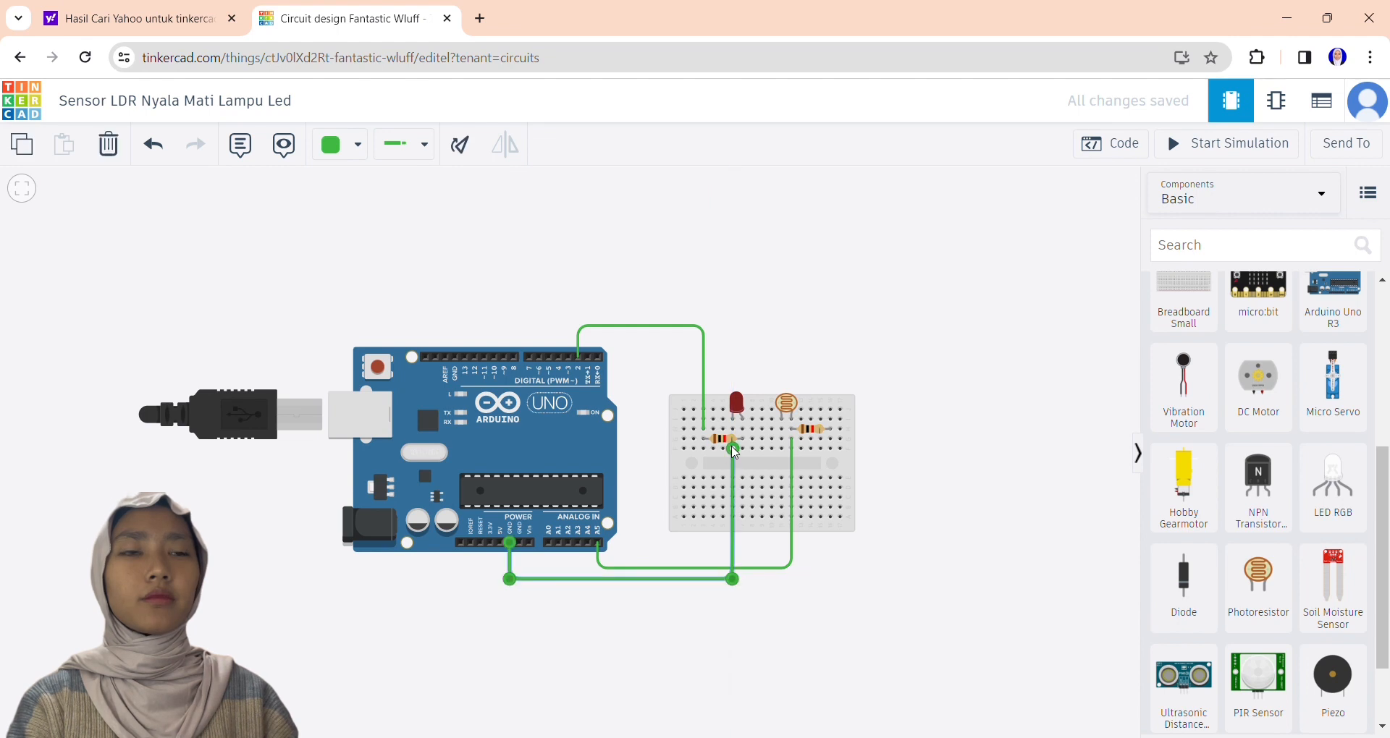
# Connect the LED's cathode column to the photoresistor's other leg with a jumper wire on the breadboard.
pyautogui.click(781, 447)
pyautogui.press('Escape')
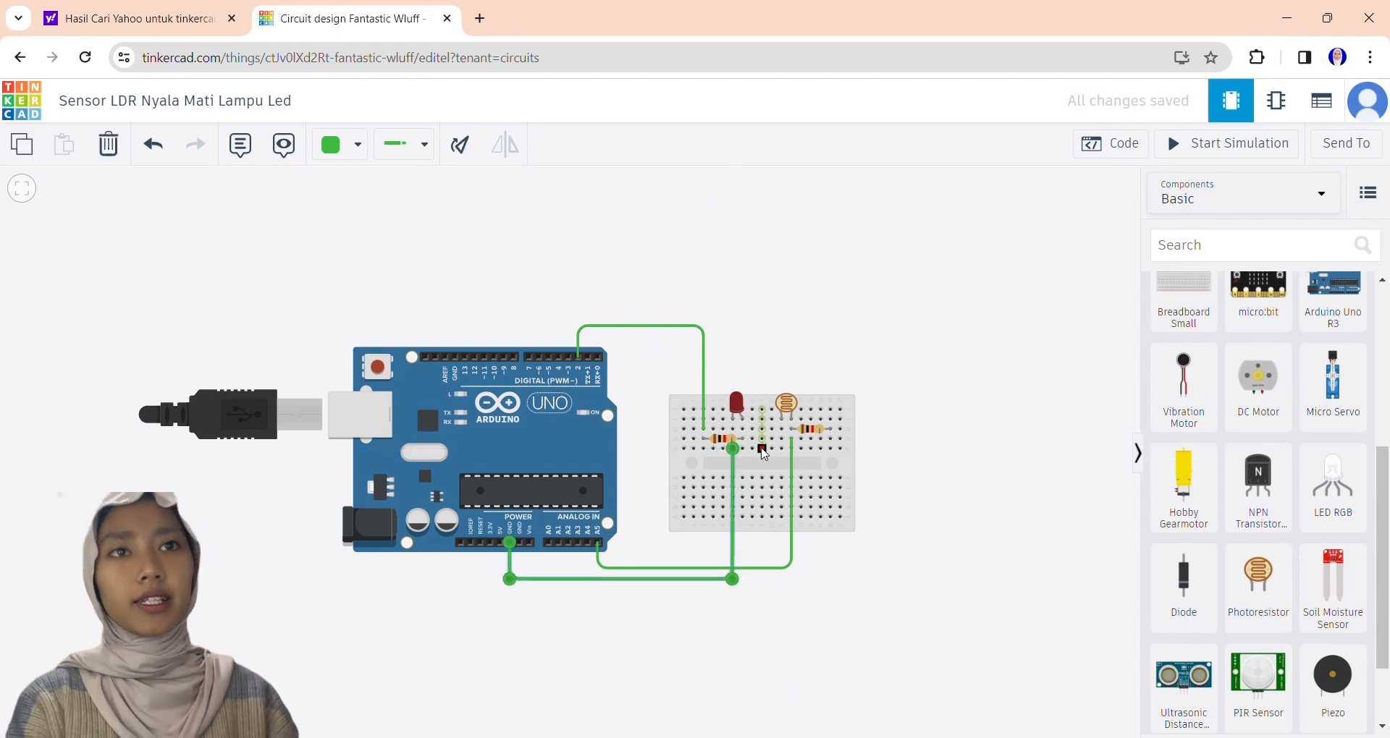
pyautogui.click(732, 448)
pyautogui.click(782, 448)
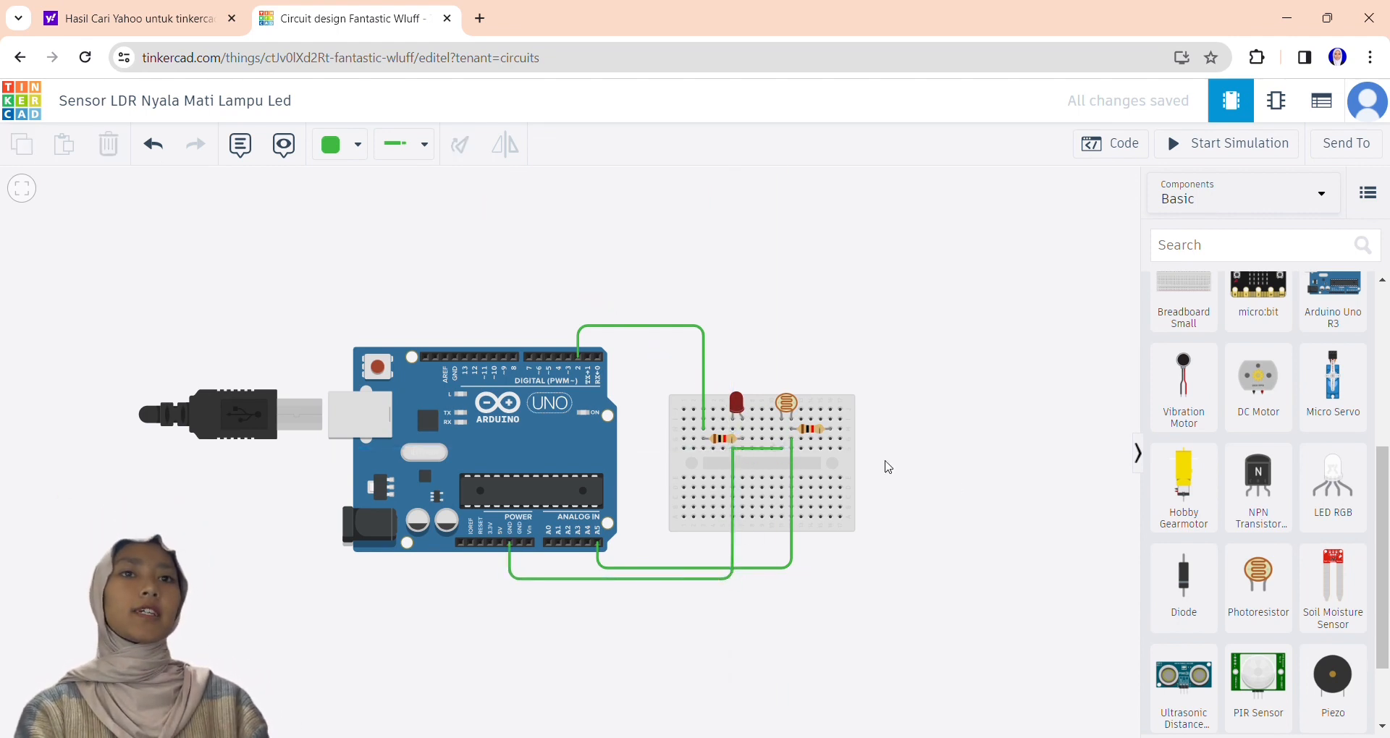
# Delete the wire between the Arduino's first power-side GND pin and the LED's cathode column.
pyautogui.click(509, 544)
pyautogui.press('Escape')
pyautogui.click(535, 579)
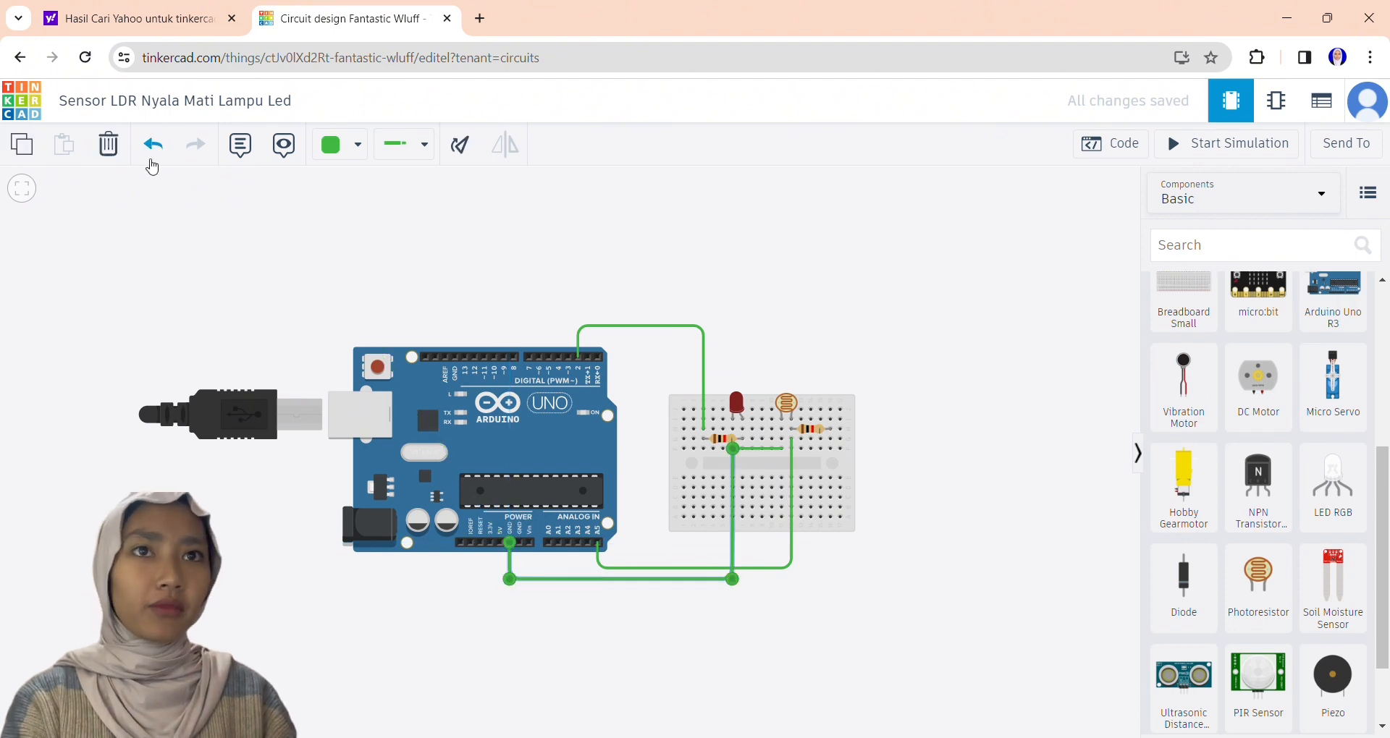
pyautogui.click(108, 144)
# Wire the Arduino's second power-side GND pin, beside Vin, to the LED's cathode column.
pyautogui.click(520, 543)
pyautogui.click(520, 581)
pyautogui.click(754, 582)
pyautogui.click(733, 582)
pyautogui.click(733, 447)
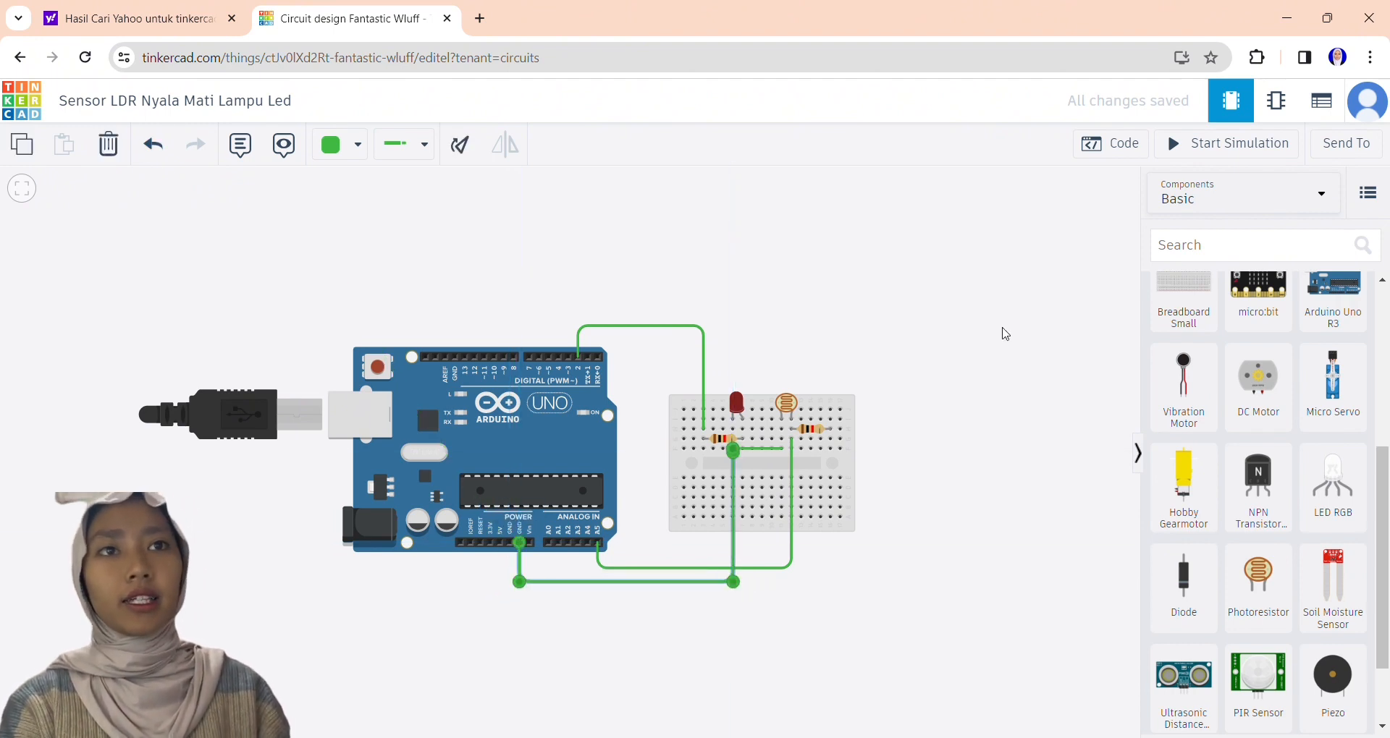
pyautogui.click(1002, 333)
pyautogui.click(780, 448)
# Wire the Arduino's 5V pin to the free end of the second resistor and colour the wire red.
pyautogui.click(499, 543)
pyautogui.click(500, 595)
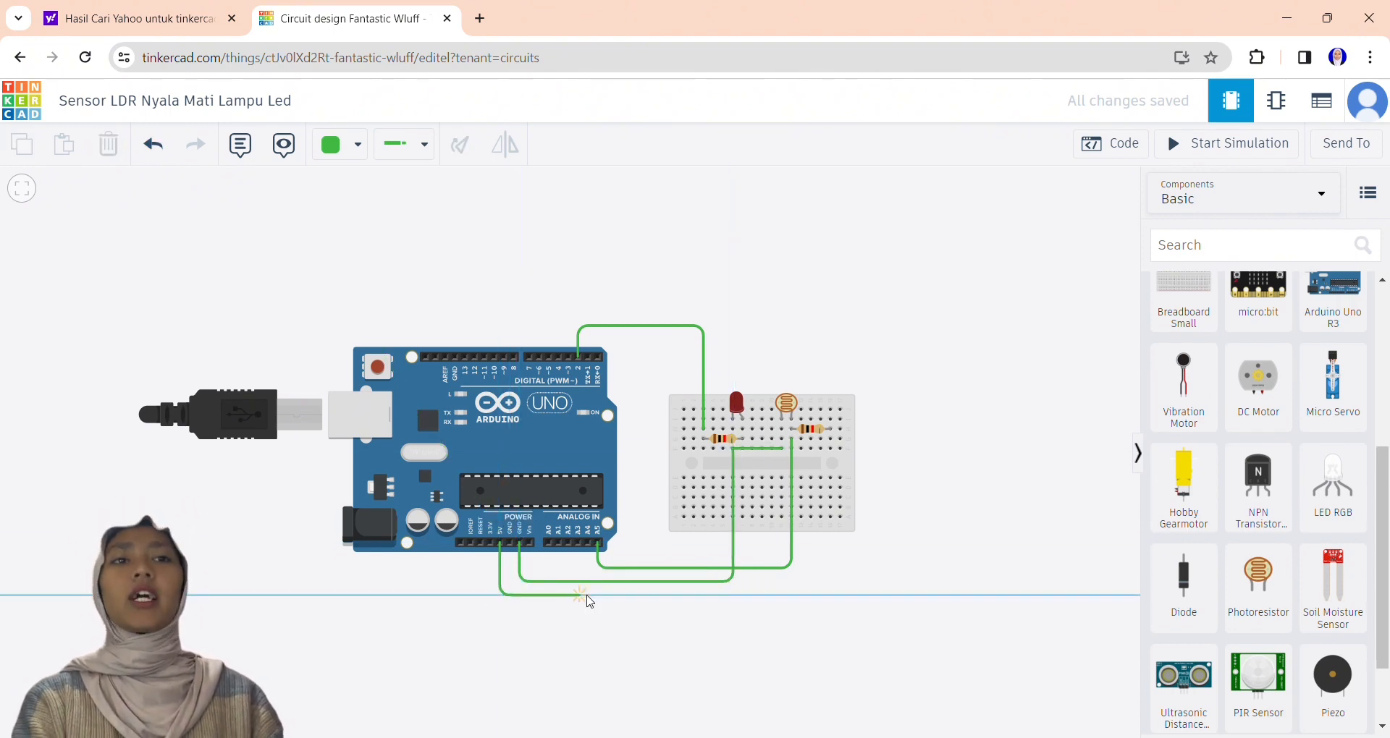
pyautogui.click(829, 595)
pyautogui.click(831, 440)
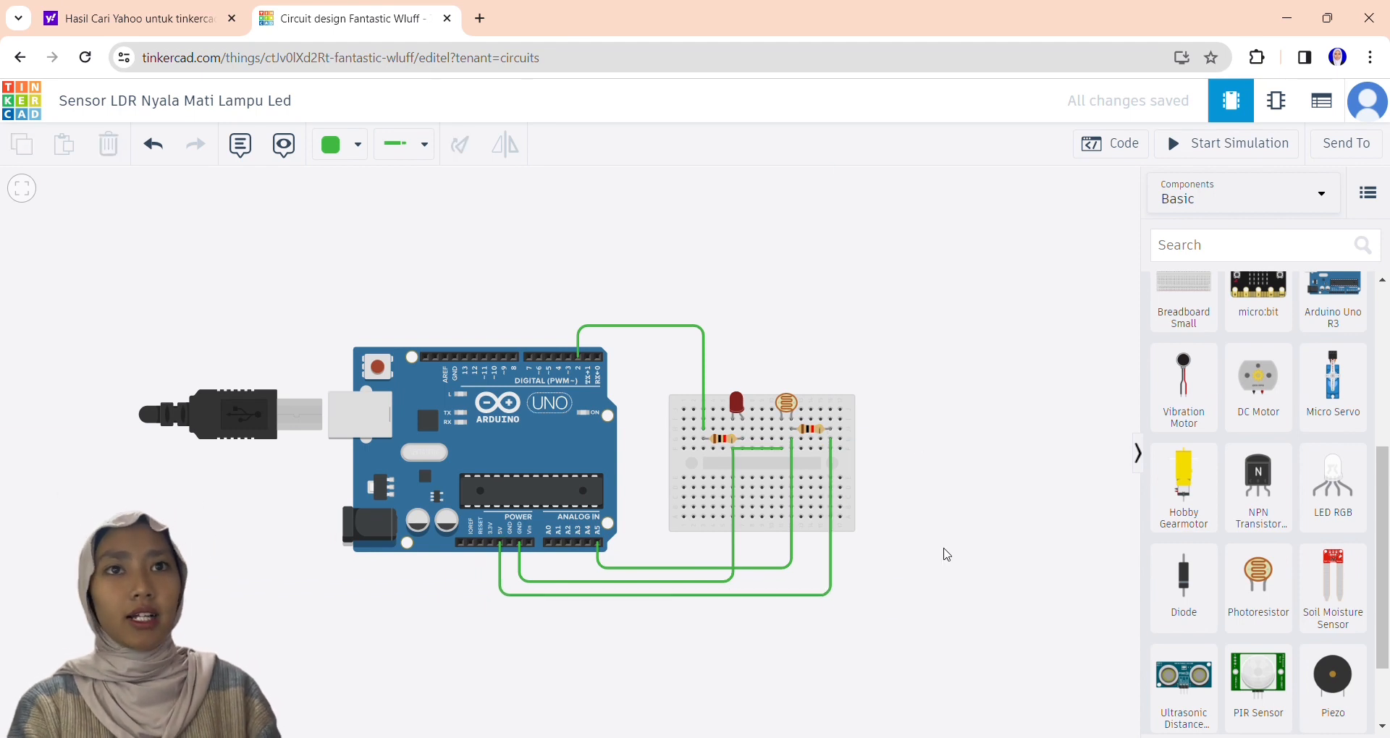
pyautogui.press('2')
# Colour the wire from the A5 pin to the photoresistor turquoise.
pyautogui.click(357, 145)
pyautogui.click(389, 358)
pyautogui.click(791, 542)
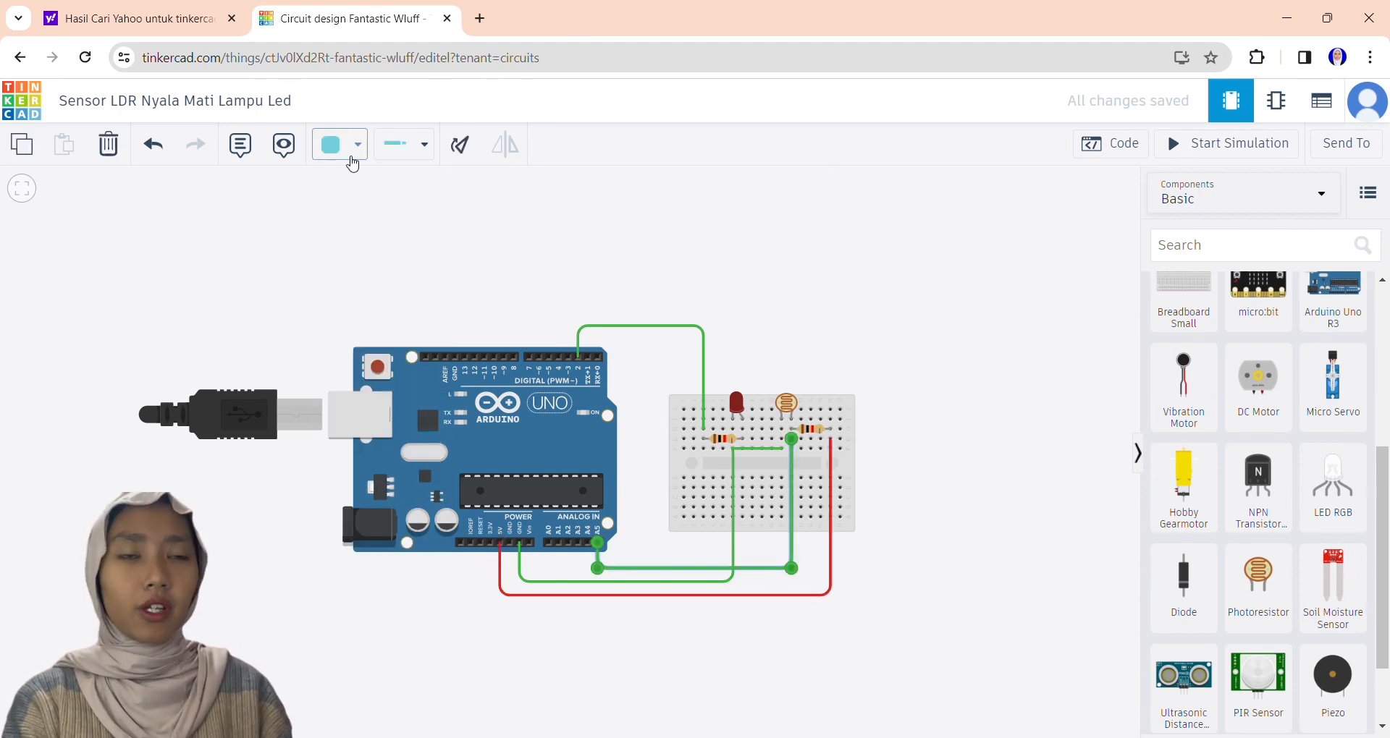
pyautogui.click(352, 152)
pyautogui.click(389, 358)
# Colour the ground wires black and the digital pin 2 wire orange.
pyautogui.click(733, 552)
pyautogui.click(357, 146)
pyautogui.click(403, 201)
pyautogui.click(657, 327)
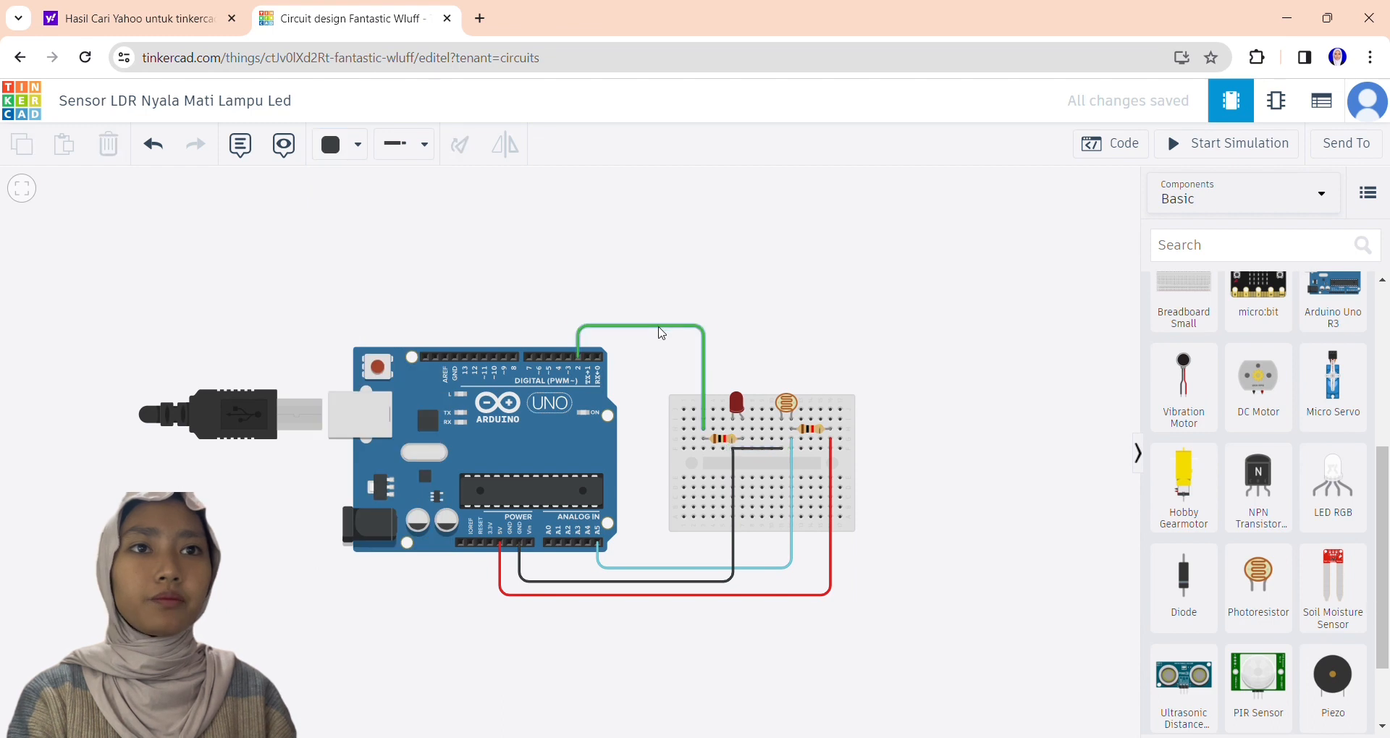
pyautogui.click(357, 144)
pyautogui.click(377, 266)
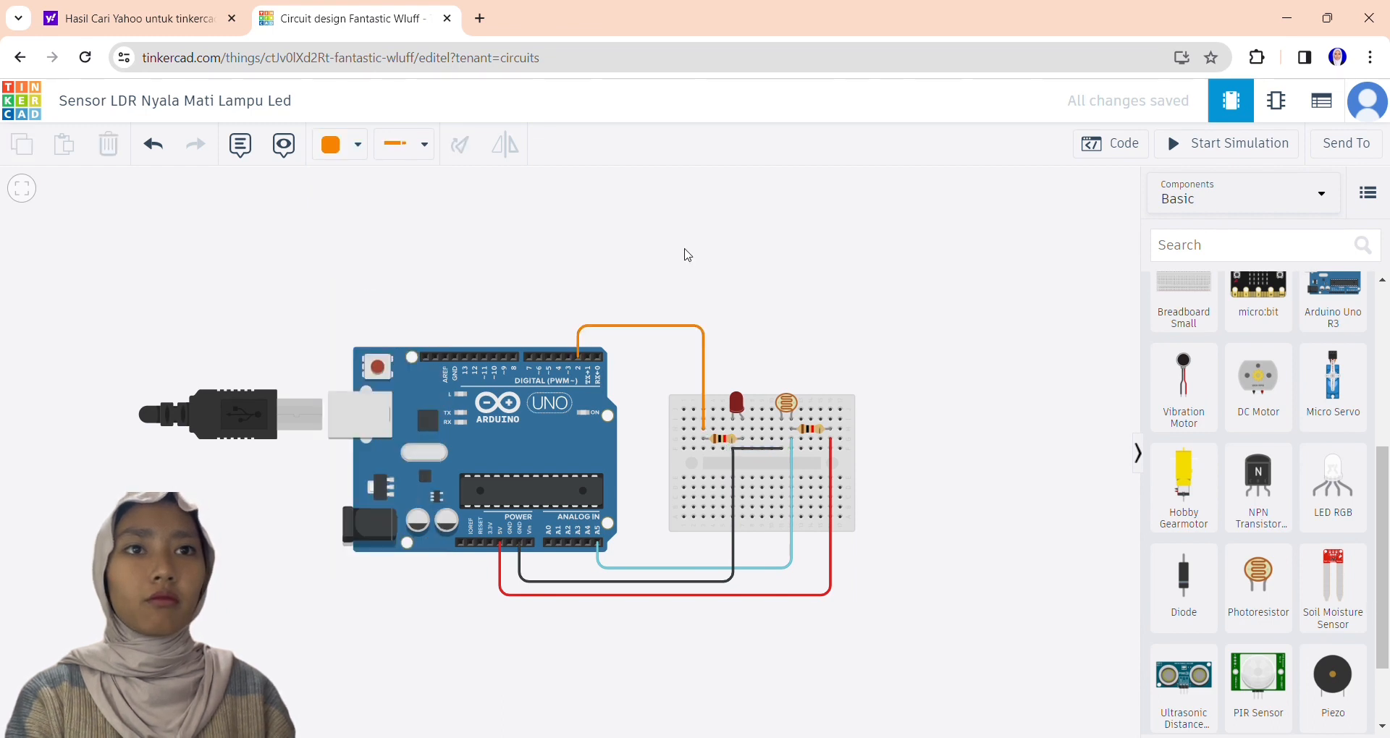
# Delete the red wire between the Arduino's 5V pin and the second resistor.
pyautogui.moveTo(776, 293); pyautogui.dragTo(790, 280)
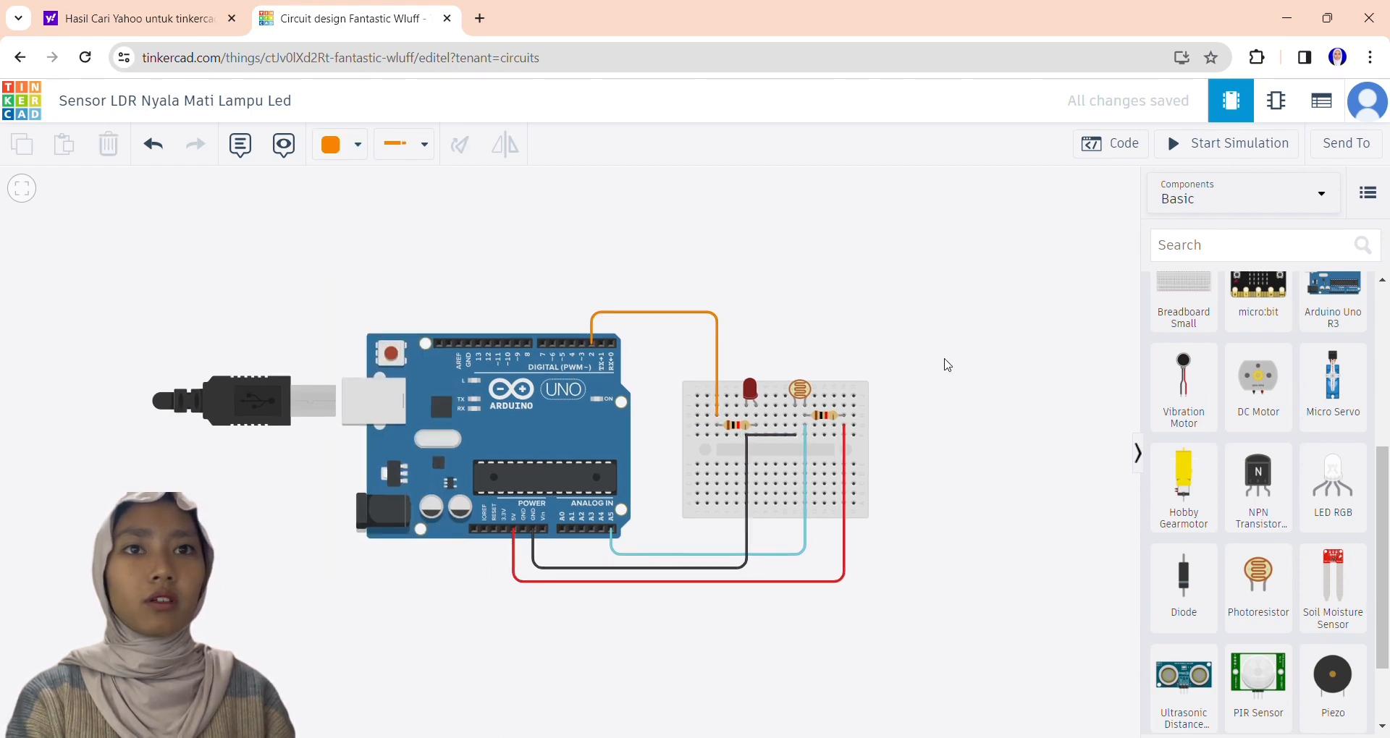
pyautogui.click(843, 425)
pyautogui.click(845, 465)
pyautogui.click(1092, 480)
pyautogui.click(1061, 295)
pyautogui.click(153, 144)
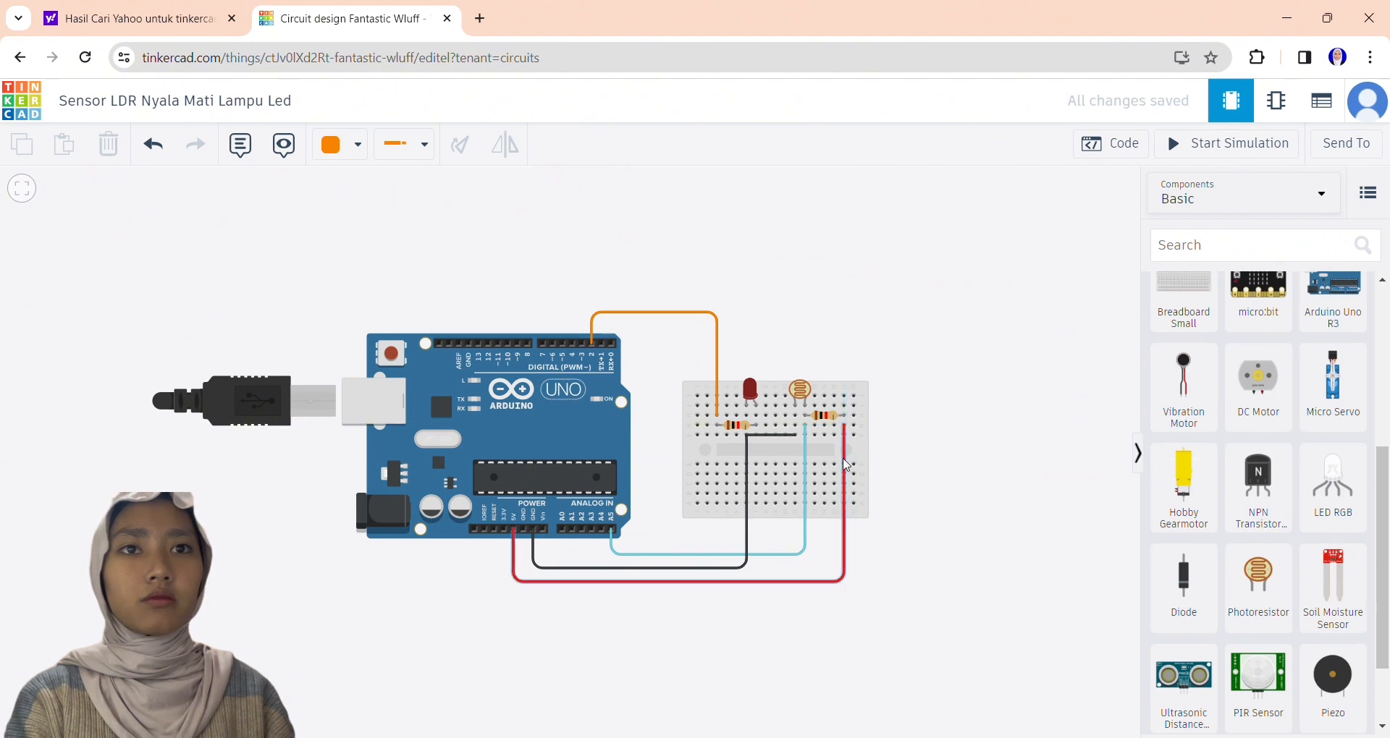
pyautogui.click(845, 465)
pyautogui.press('Delete')
# Draw a red wire from the Arduino's 5V pin to the breadboard column at the second resistor's free end.
pyautogui.click(357, 144)
pyautogui.click(372, 235)
pyautogui.click(513, 529)
pyautogui.click(514, 582)
pyautogui.click(843, 582)
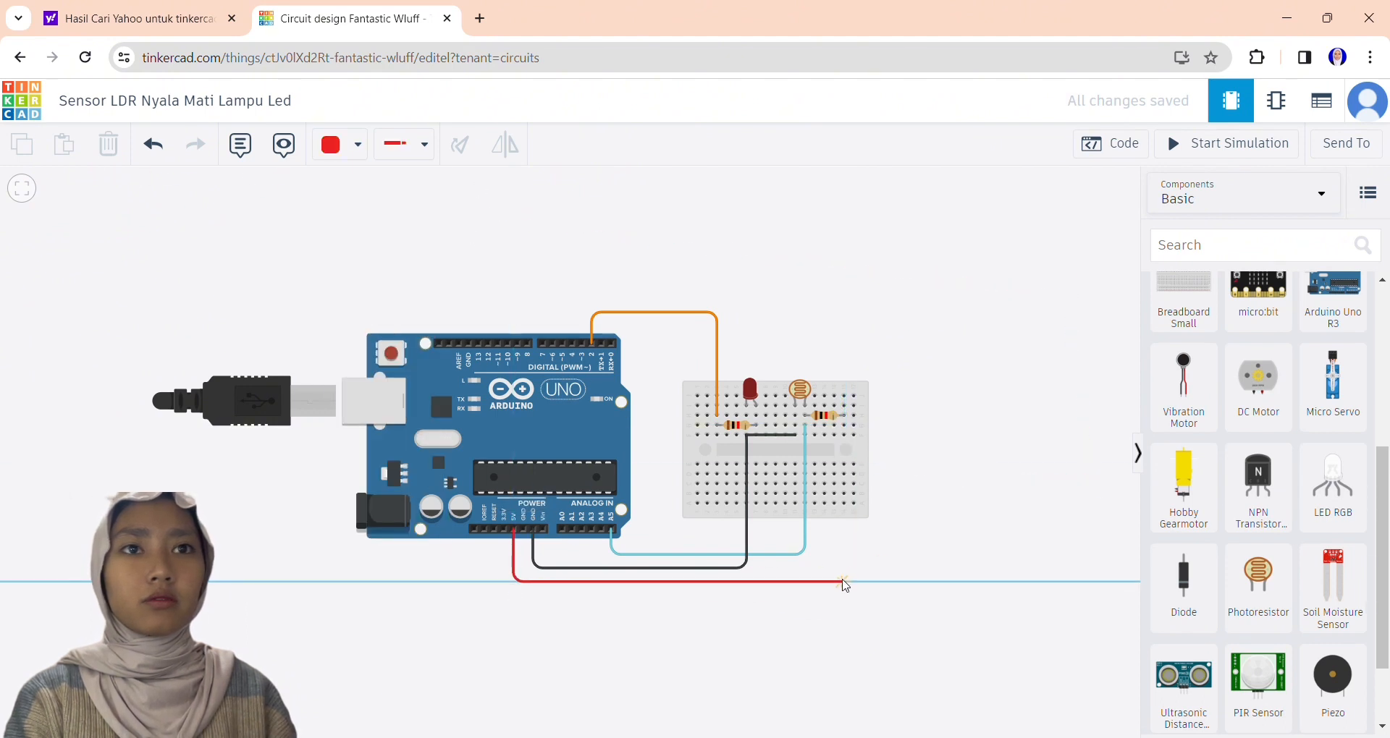
pyautogui.click(843, 434)
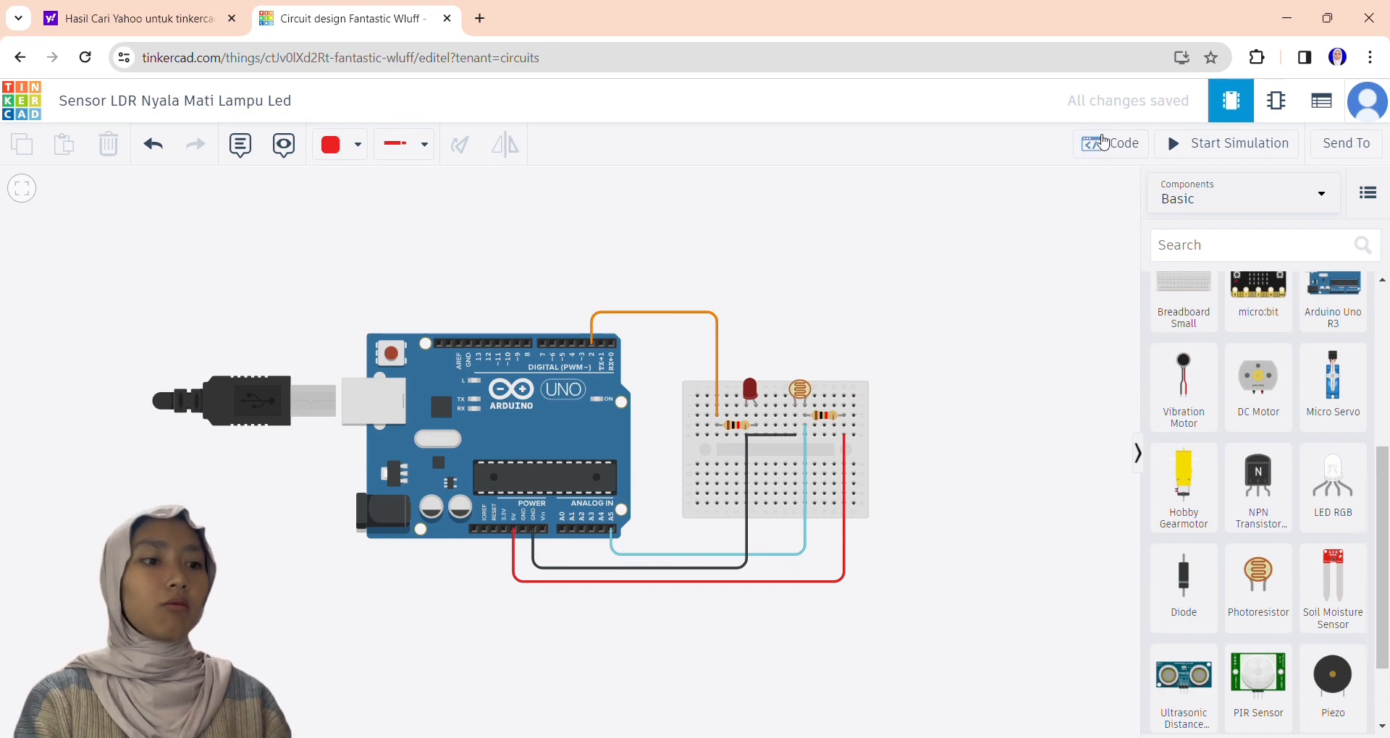
# Switch the Arduino's code editor to Text mode and delete all of the default code.
pyautogui.click(1109, 144)
pyautogui.click(952, 187)
pyautogui.click(977, 259)
pyautogui.click(750, 428)
pyautogui.moveTo(889, 410); pyautogui.dragTo(878, 220)
pyautogui.press('BackSpace')
# Paste the prepared LDR sketch into the code editor and put straight quotes around "Nilai LDR: " in Serial.print.
pyautogui.hotkey('alt', 'Tab')
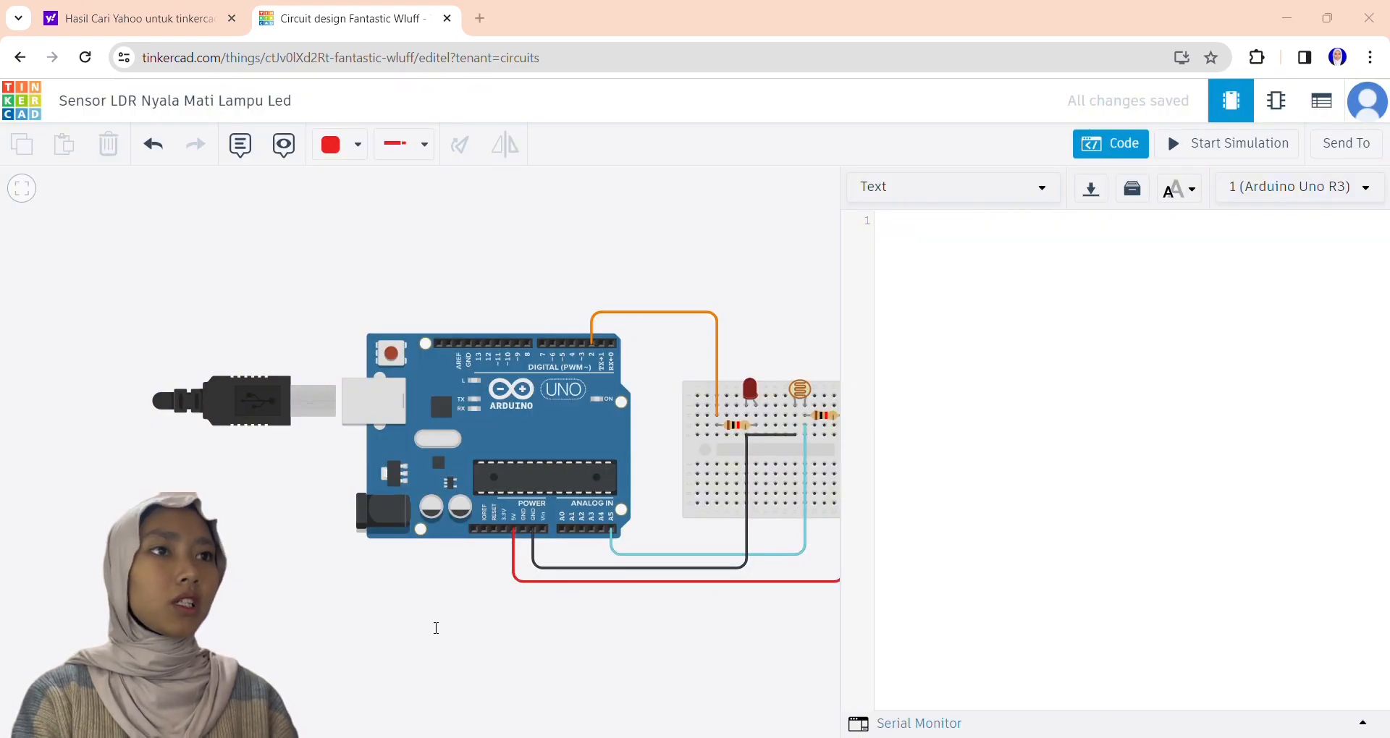
pyautogui.click(1002, 266)
pyautogui.write('int ldr = A5; int ledPin = 2; int nilaiSensor = 0;  void setup(){ pinMode(ledPin, OUTPUT);  }  void loop(){ nilaiSensor = analogRead(ldr); Serial.print("Nilai LDR: "); Serial.println(nilaiSensor);   if (nilaiSensor < 700)   {  digitalWrite(ledPin, HIGH);  } else {  digitalWrite(ledPin, LOW);  } }')
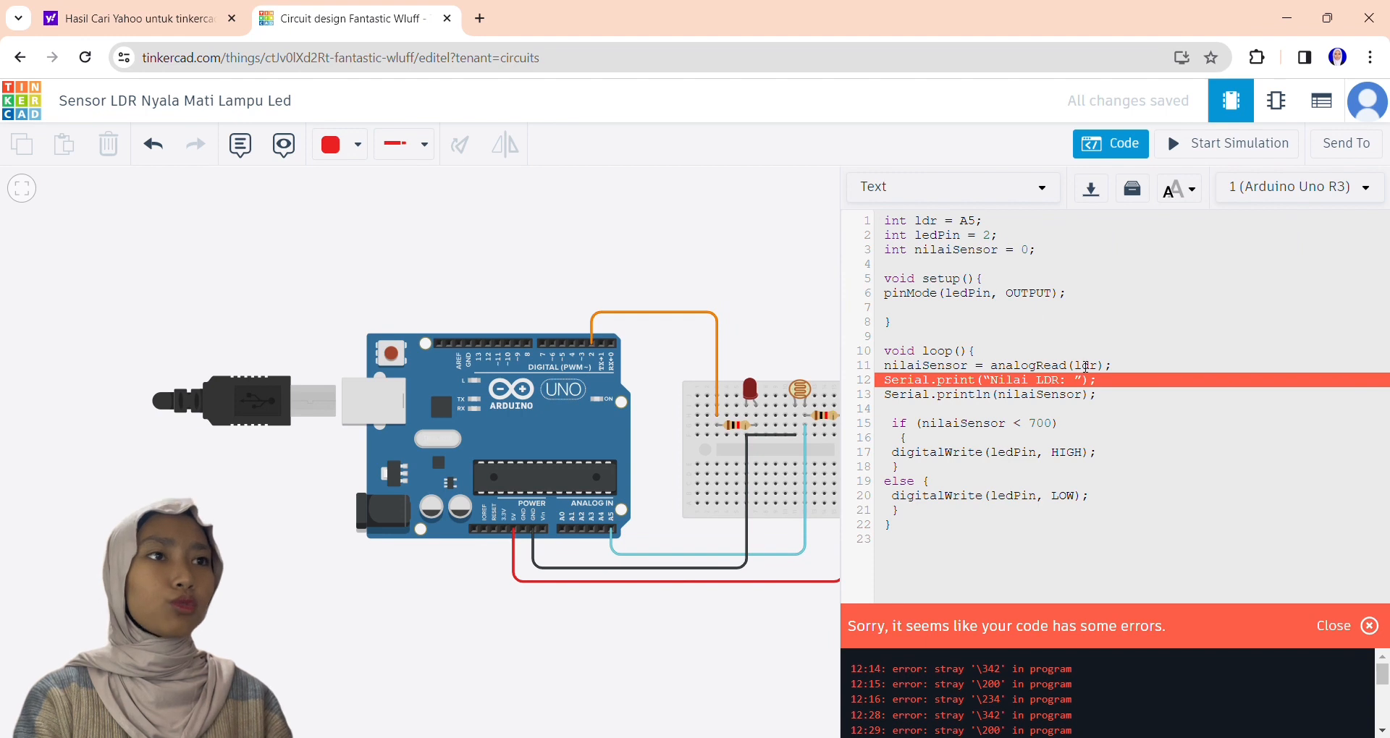
pyautogui.click(1062, 380)
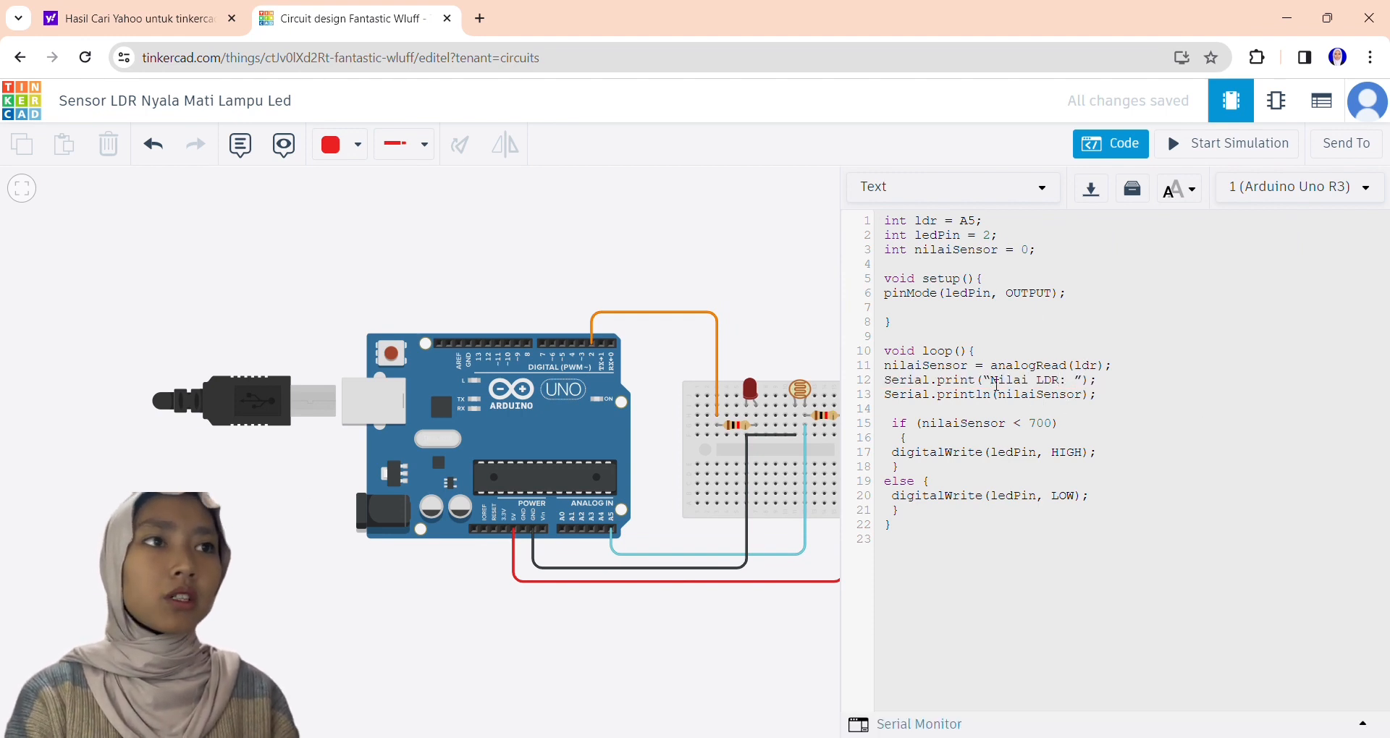
# Start the simulation, dismiss the debugger help and raise the photoresistor's light level to nearly maximum.
pyautogui.click(1192, 148)
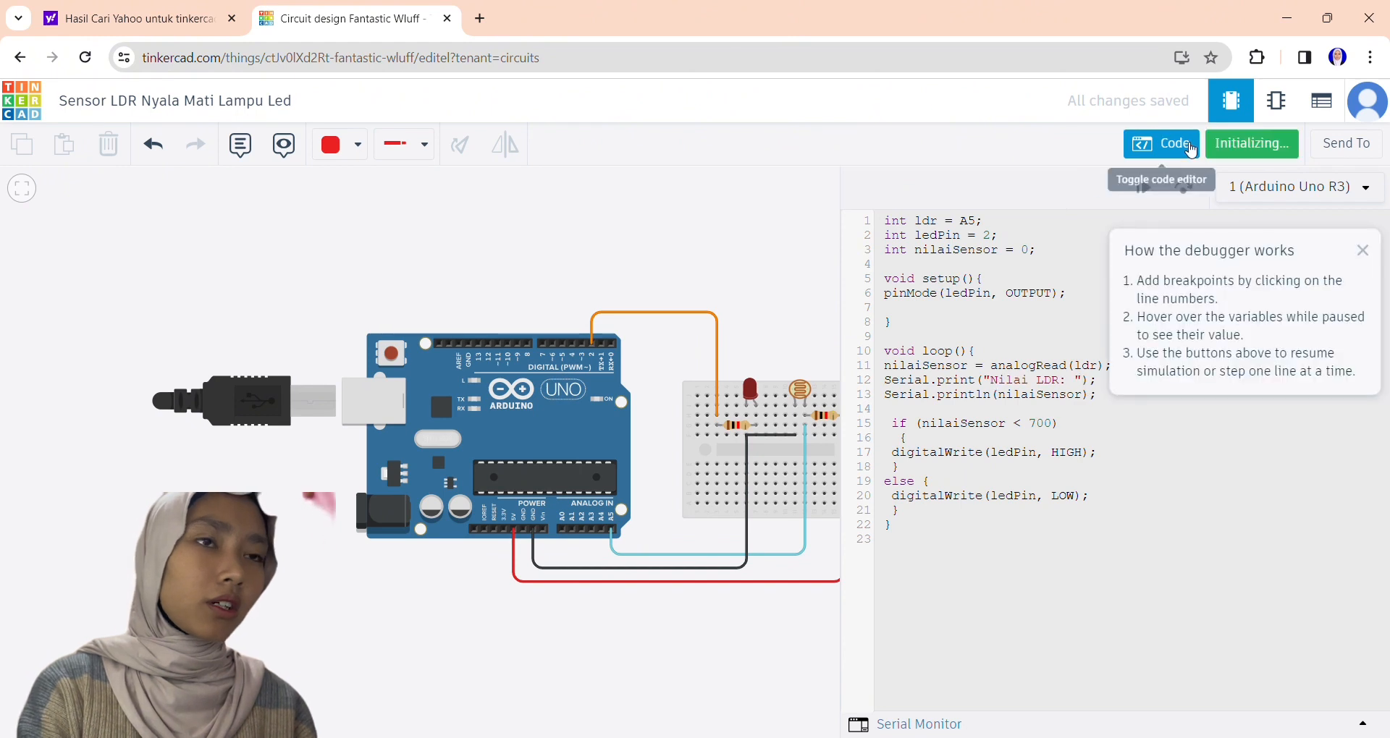
pyautogui.click(1363, 251)
pyautogui.moveTo(607, 643); pyautogui.dragTo(603, 642)
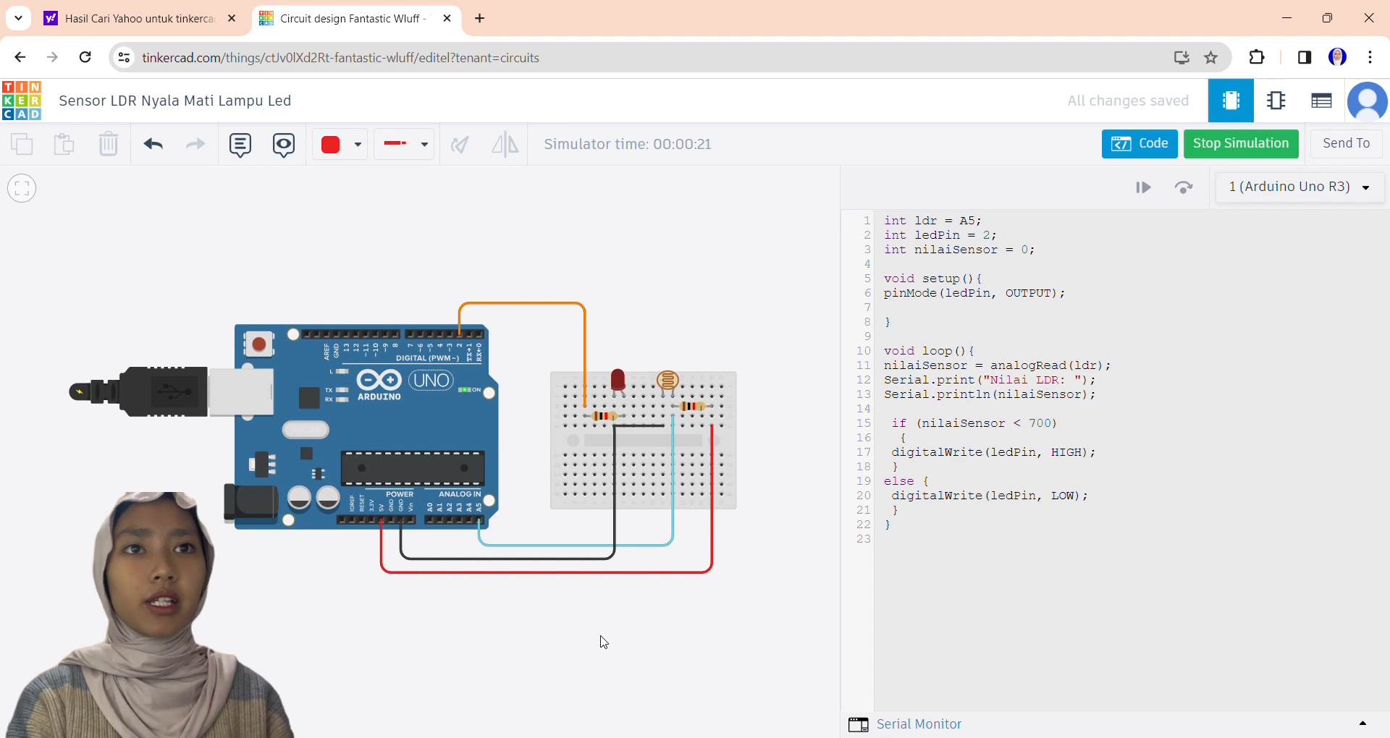
pyautogui.click(667, 380)
pyautogui.moveTo(643, 358); pyautogui.dragTo(694, 357)
# Open the Serial Monitor and lower the photoresistor's light level to nearly dark.
pyautogui.click(922, 726)
pyautogui.click(916, 574)
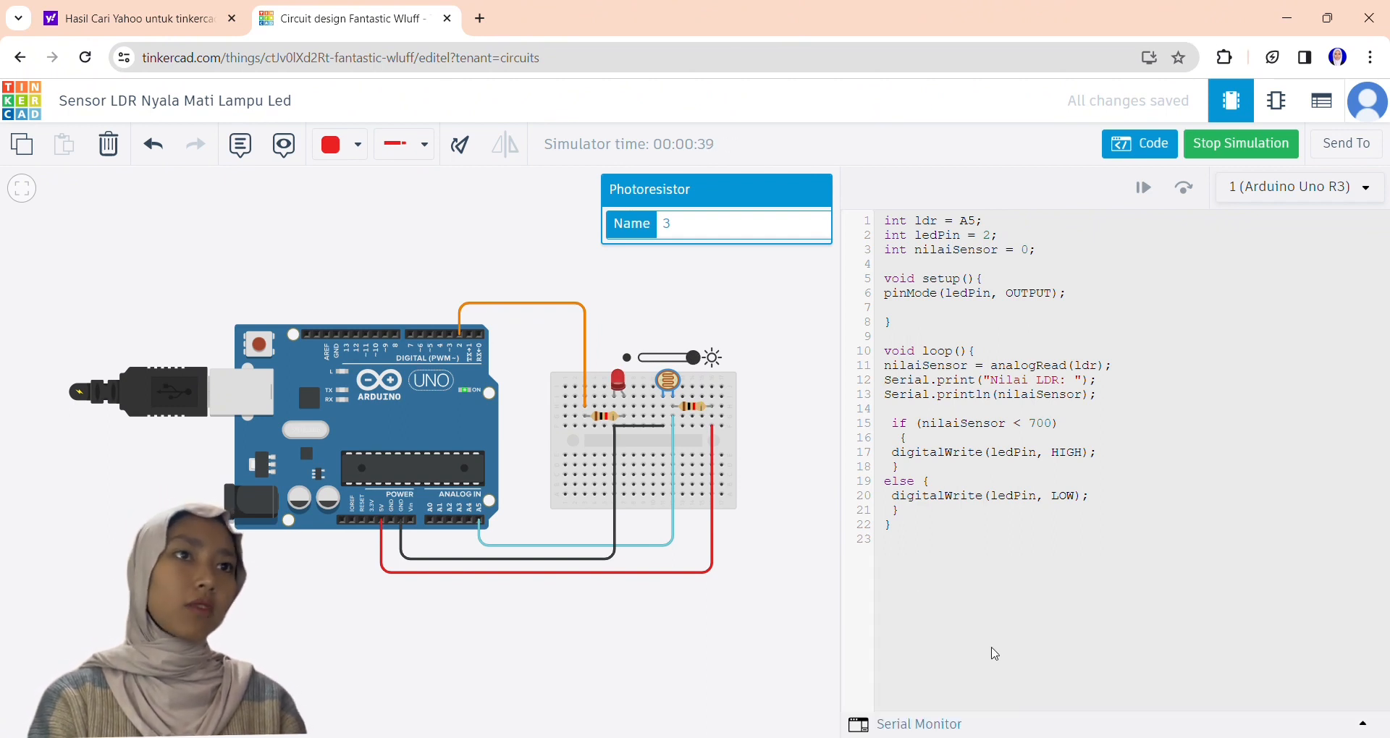
pyautogui.click(941, 724)
pyautogui.moveTo(693, 358); pyautogui.dragTo(649, 360)
pyautogui.click(785, 326)
pyautogui.click(668, 380)
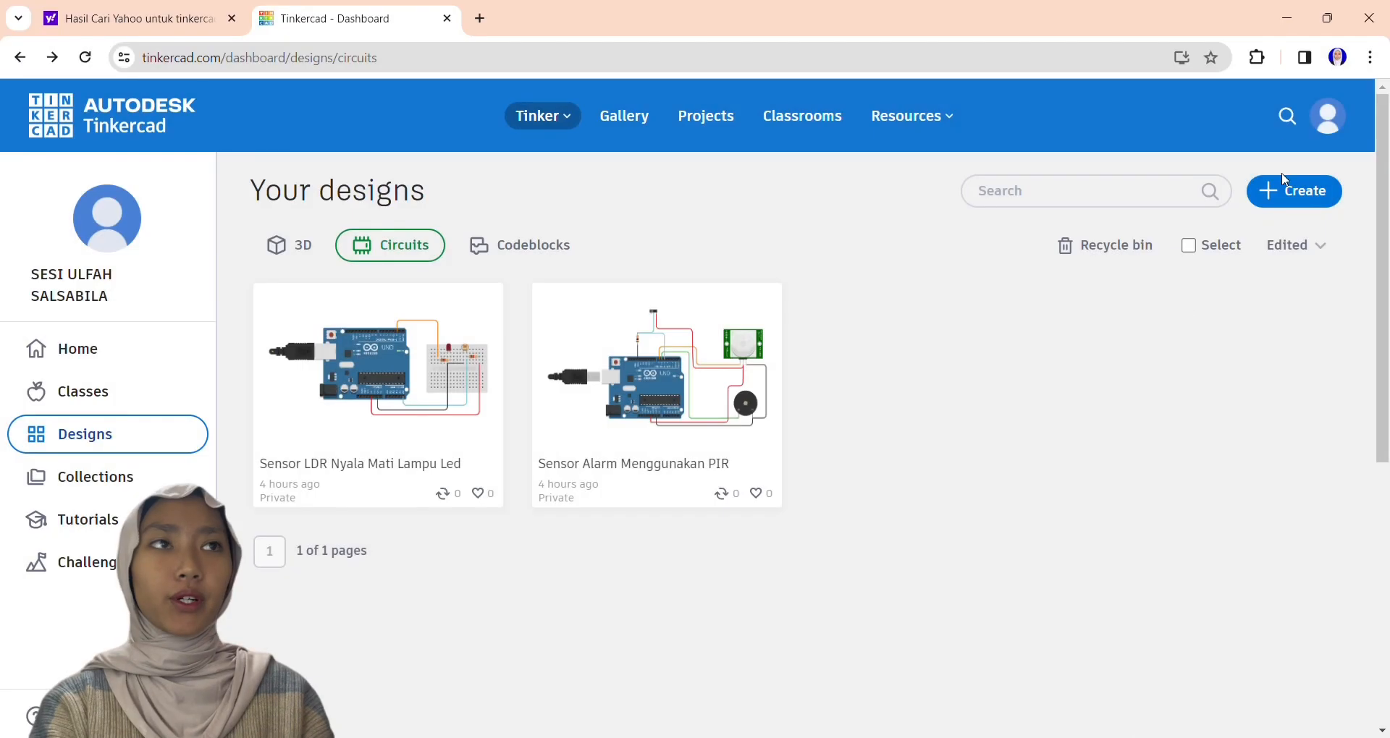
# Create a new circuit and place an Arduino Uno R3 in it.
pyautogui.click(1292, 189)
pyautogui.click(1223, 275)
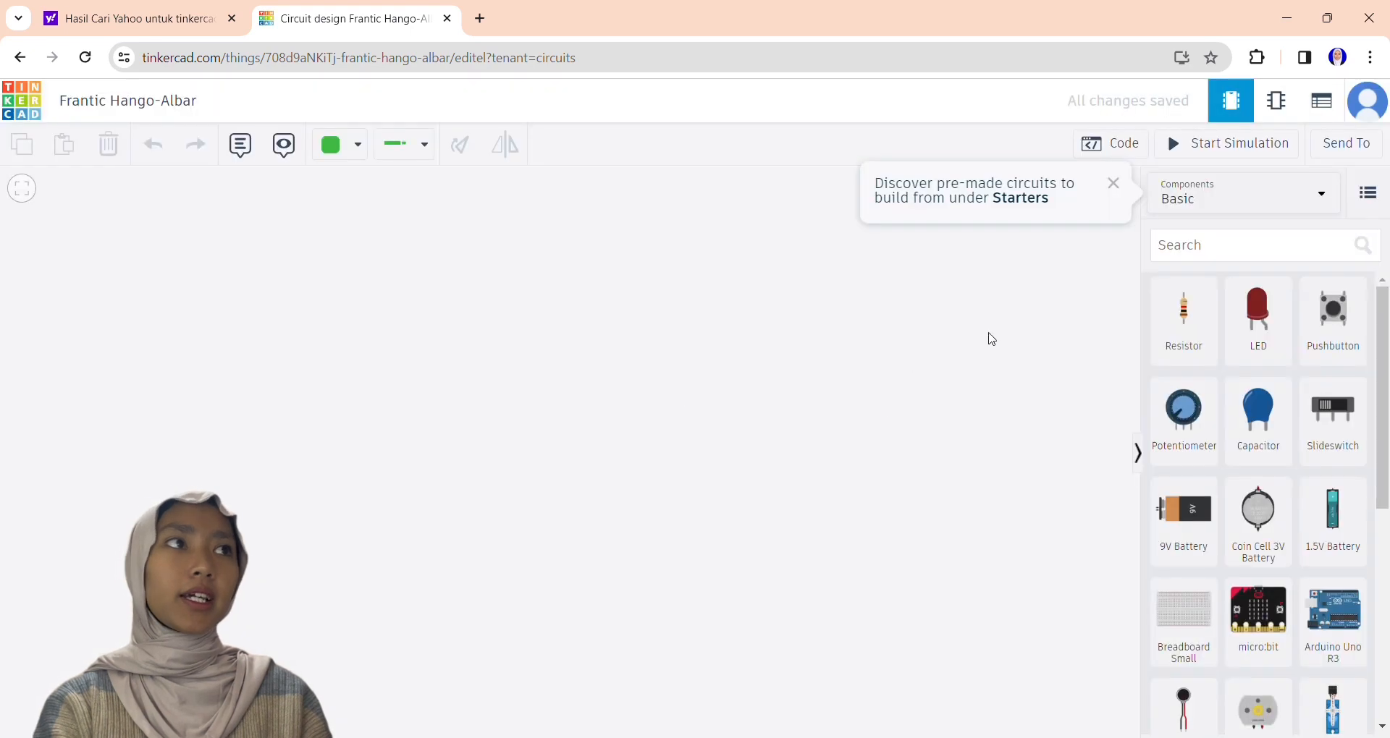
pyautogui.click(1333, 621)
pyautogui.click(503, 424)
pyautogui.scroll(-5, 834, 310)
pyautogui.scroll(5, 834, 310)
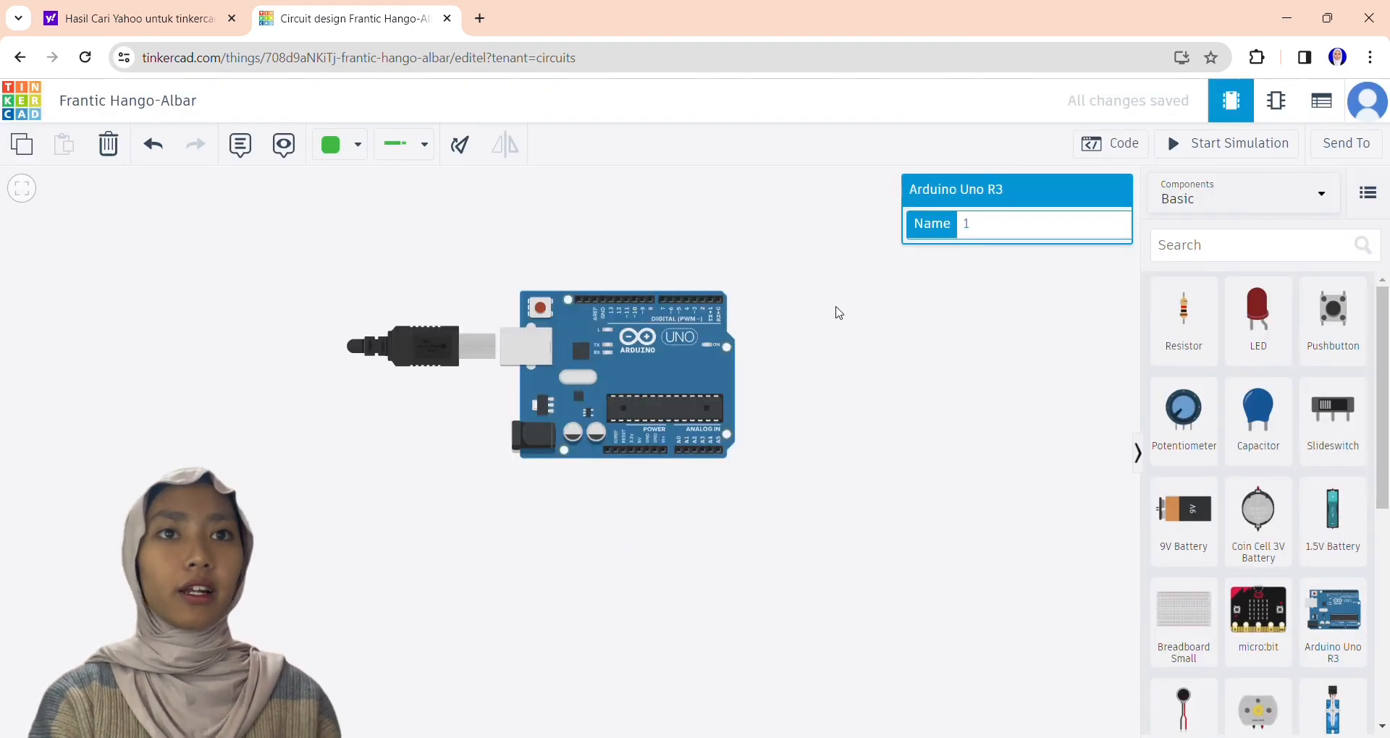
# Place a Breadboard Small above the Arduino and a photoresistor on the breadboard's middle area.
pyautogui.moveTo(835, 310); pyautogui.dragTo(743, 521)
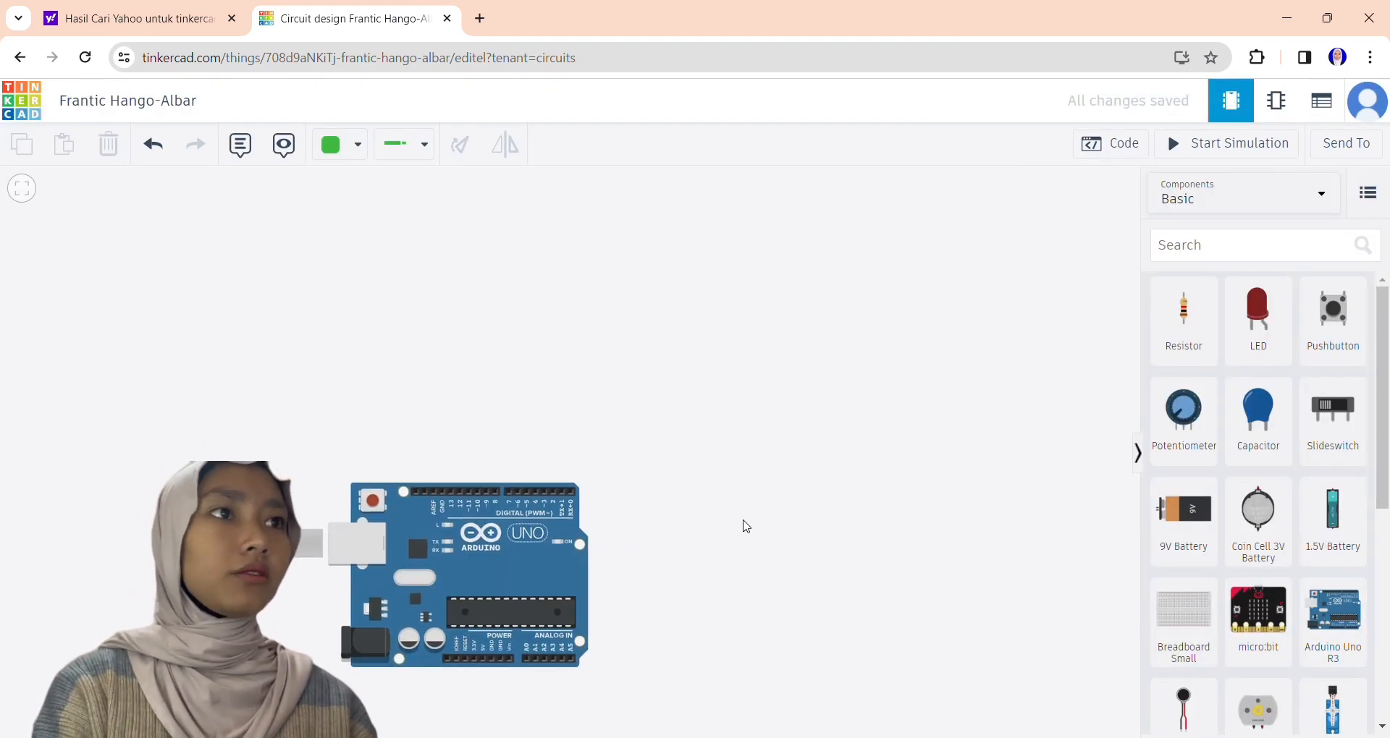
pyautogui.moveTo(1184, 621); pyautogui.dragTo(583, 336)
pyautogui.scroll(-4, 1339, 316)
pyautogui.moveTo(1258, 608); pyautogui.dragTo(498, 356)
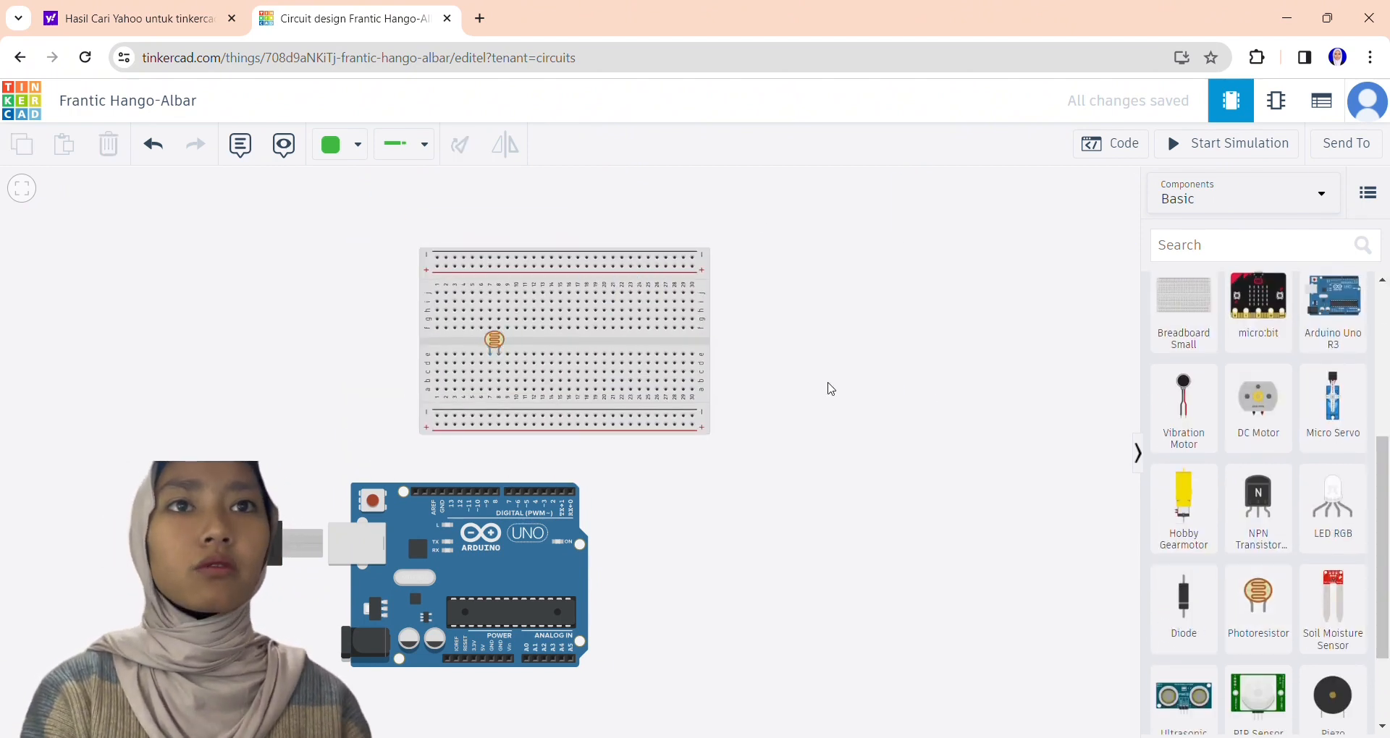
# Search the components for "relay" and place a relay across the breadboard's middle, beside the photoresistor.
pyautogui.click(1230, 246)
pyautogui.write('relay')
pyautogui.press('Return')
pyautogui.moveTo(1184, 364); pyautogui.dragTo(582, 323)
# Search the components for "resistor" and place a vertical resistor below the photoresistor, reaching the lower rail.
pyautogui.click(1262, 240)
pyautogui.press('BackSpace')
pyautogui.press('BackSpace')
pyautogui.press('BackSpace')
pyautogui.write('sistor')
pyautogui.moveTo(1189, 317); pyautogui.dragTo(491, 408)
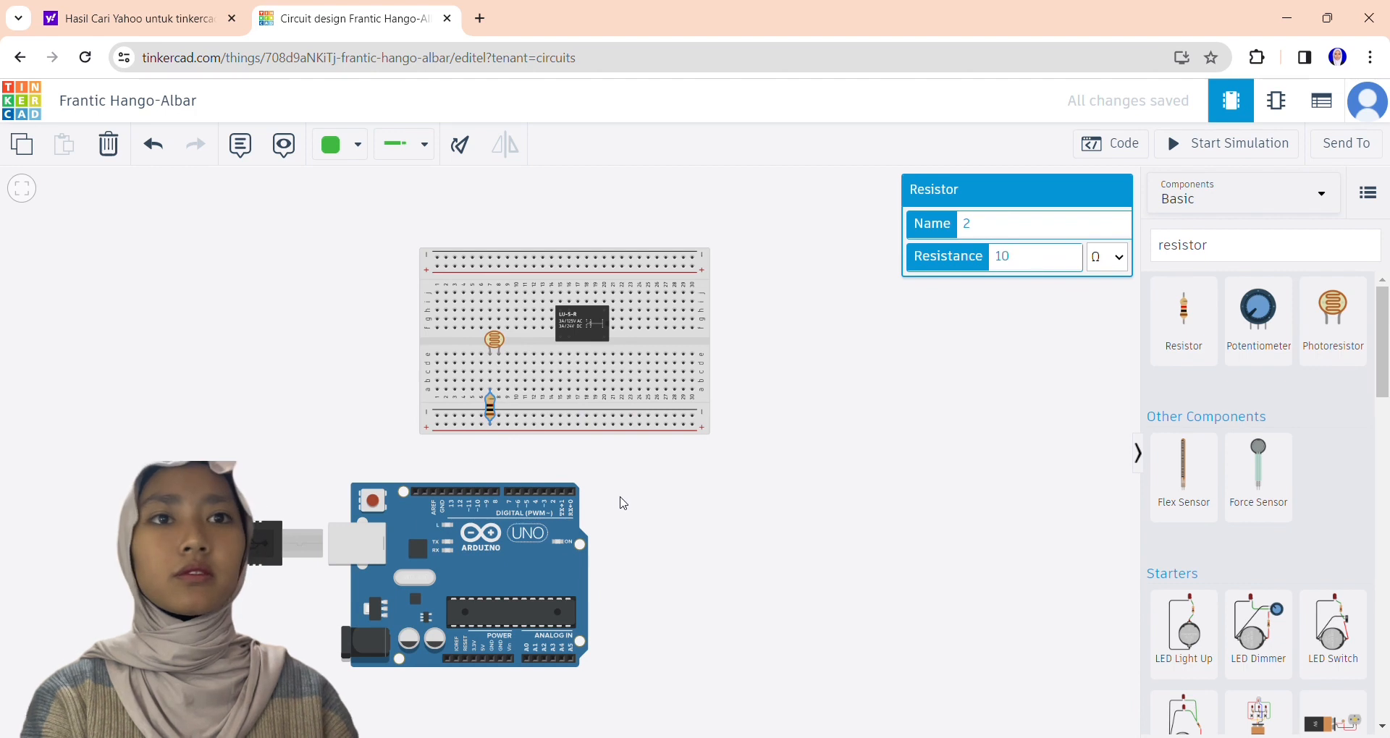
# Search the components for "bul" and place a Light bulb beside the breadboard's upper right corner.
pyautogui.click(1234, 240)
pyautogui.press('BackSpace')
pyautogui.press('BackSpace')
pyautogui.press('BackSpace')
pyautogui.press('BackSpace')
pyautogui.press('BackSpace')
pyautogui.press('BackSpace')
pyautogui.press('BackSpace')
pyautogui.press('BackSpace')
pyautogui.write('bul')
pyautogui.moveTo(1184, 373); pyautogui.dragTo(795, 282)
pyautogui.click(827, 400)
# Search the components for "power supply" and place a Power Supply to the right of the Arduino.
pyautogui.click(1215, 242)
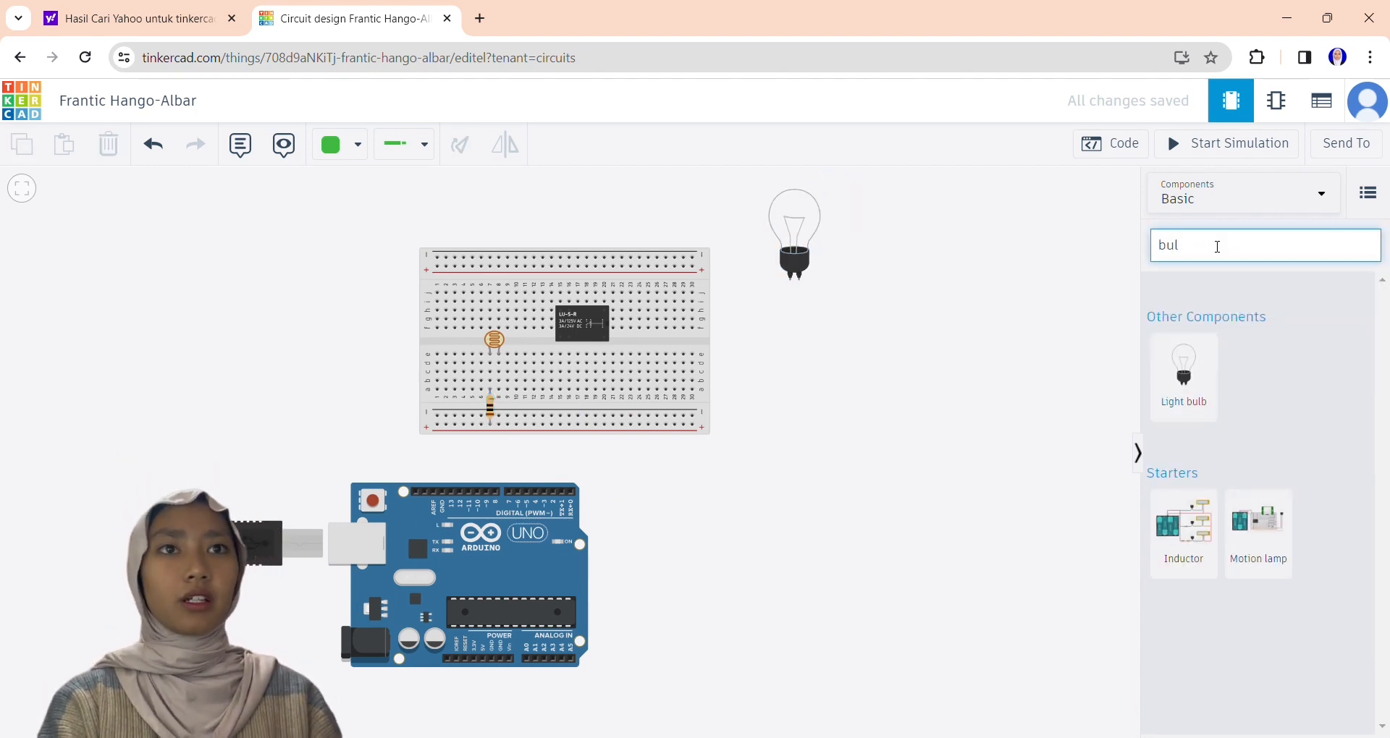
pyautogui.press('BackSpace')
pyautogui.press('BackSpace')
pyautogui.press('BackSpace')
pyautogui.write('power')
pyautogui.click(1188, 323)
pyautogui.moveTo(1184, 373); pyautogui.dragTo(787, 546)
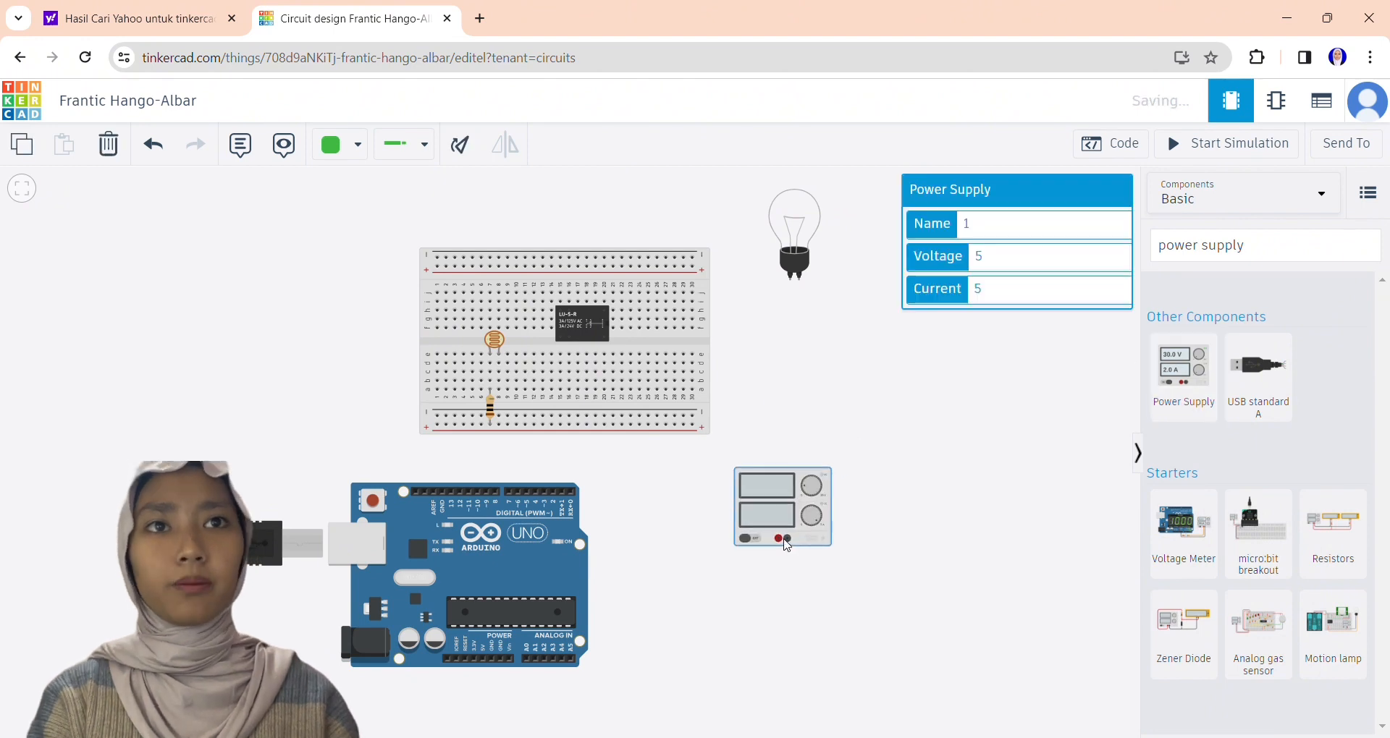
# Shift the Arduino right beneath the breadboard and wire its 5V pin to the lower positive rail.
pyautogui.moveTo(478, 594); pyautogui.dragTo(548, 591)
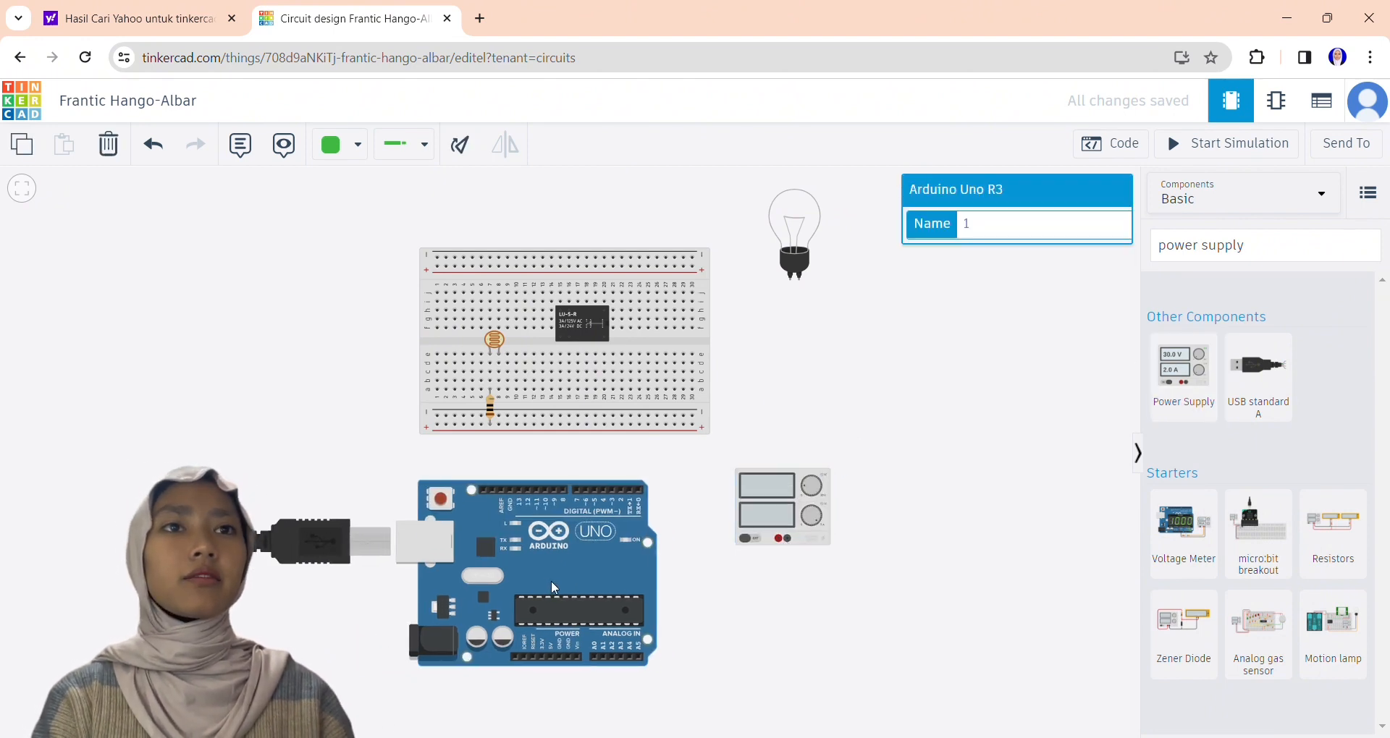
pyautogui.click(552, 655)
pyautogui.click(552, 425)
pyautogui.moveTo(552, 430)
pyautogui.mouseDown()
pyautogui.moveTo(443, 423)
pyautogui.moveTo(553, 427)
pyautogui.mouseUp()
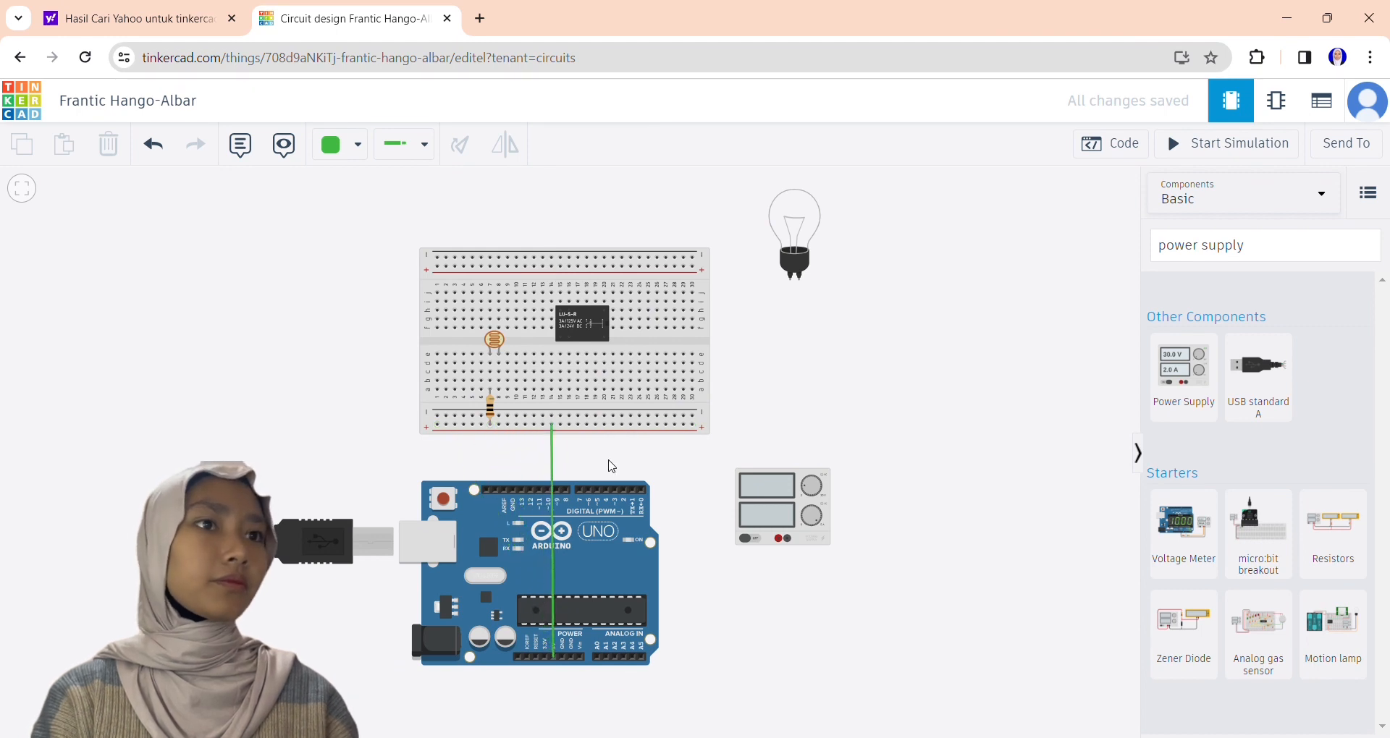
# Wire the Arduino's digital-side GND pin to the breadboard's lower negative rail and adjust the Arduino's position slightly.
pyautogui.click(518, 490)
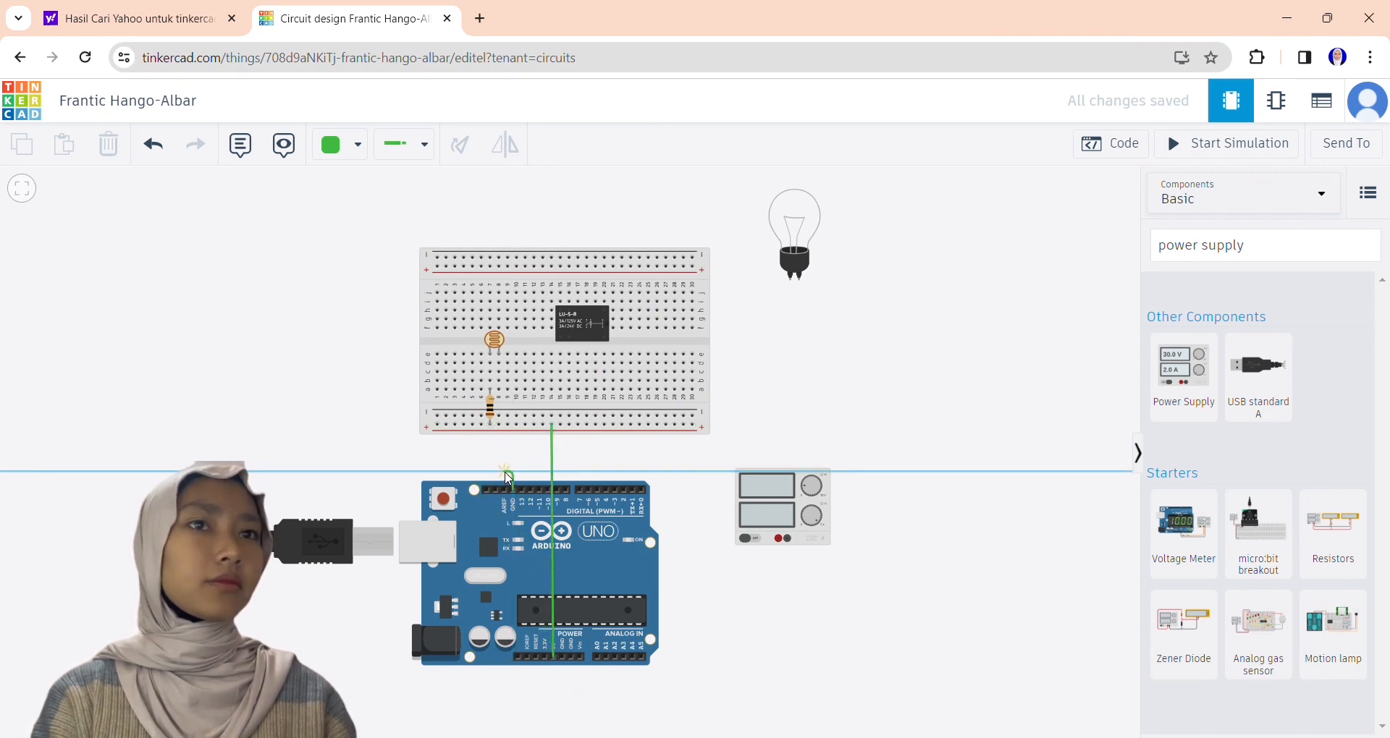
pyautogui.click(507, 415)
pyautogui.moveTo(505, 472); pyautogui.dragTo(511, 482)
pyautogui.click(506, 472)
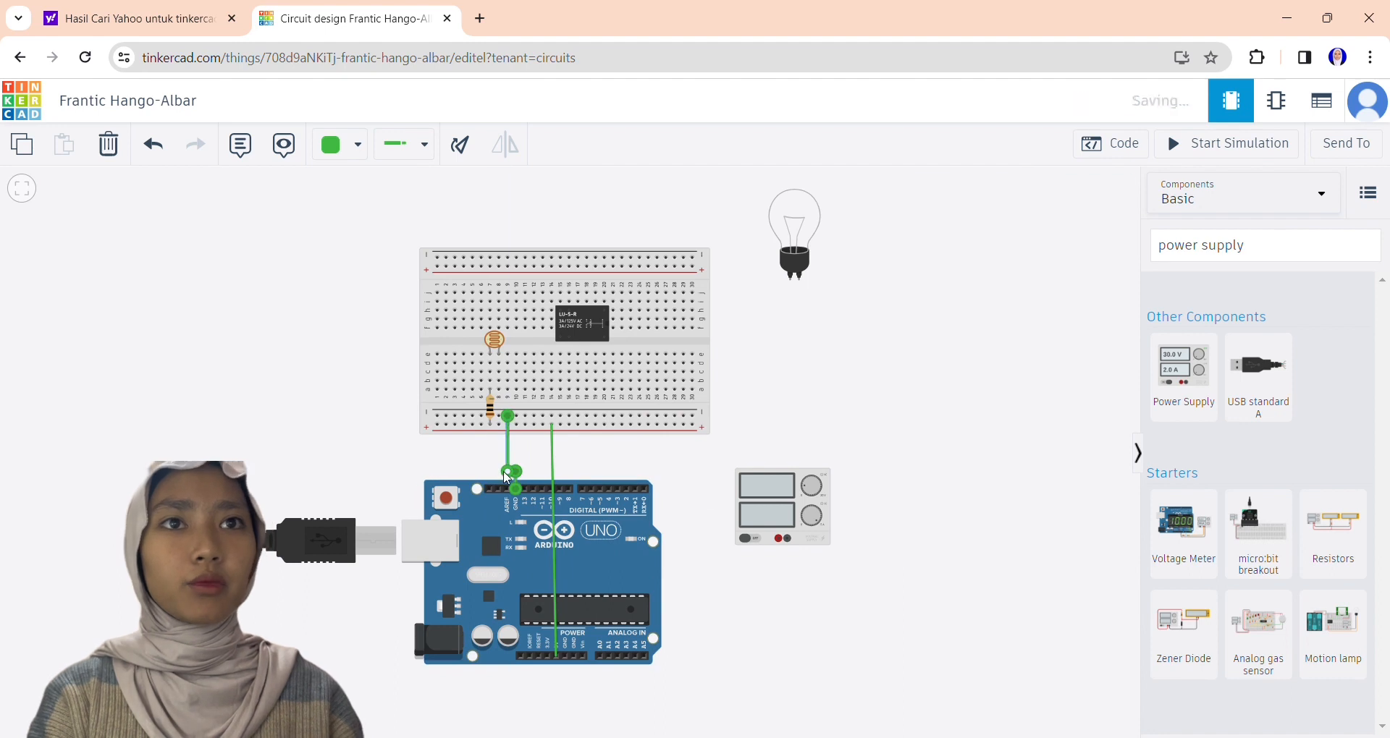
# Move the relay on the breadboard so that it straddles the centre gap.
pyautogui.click(706, 488)
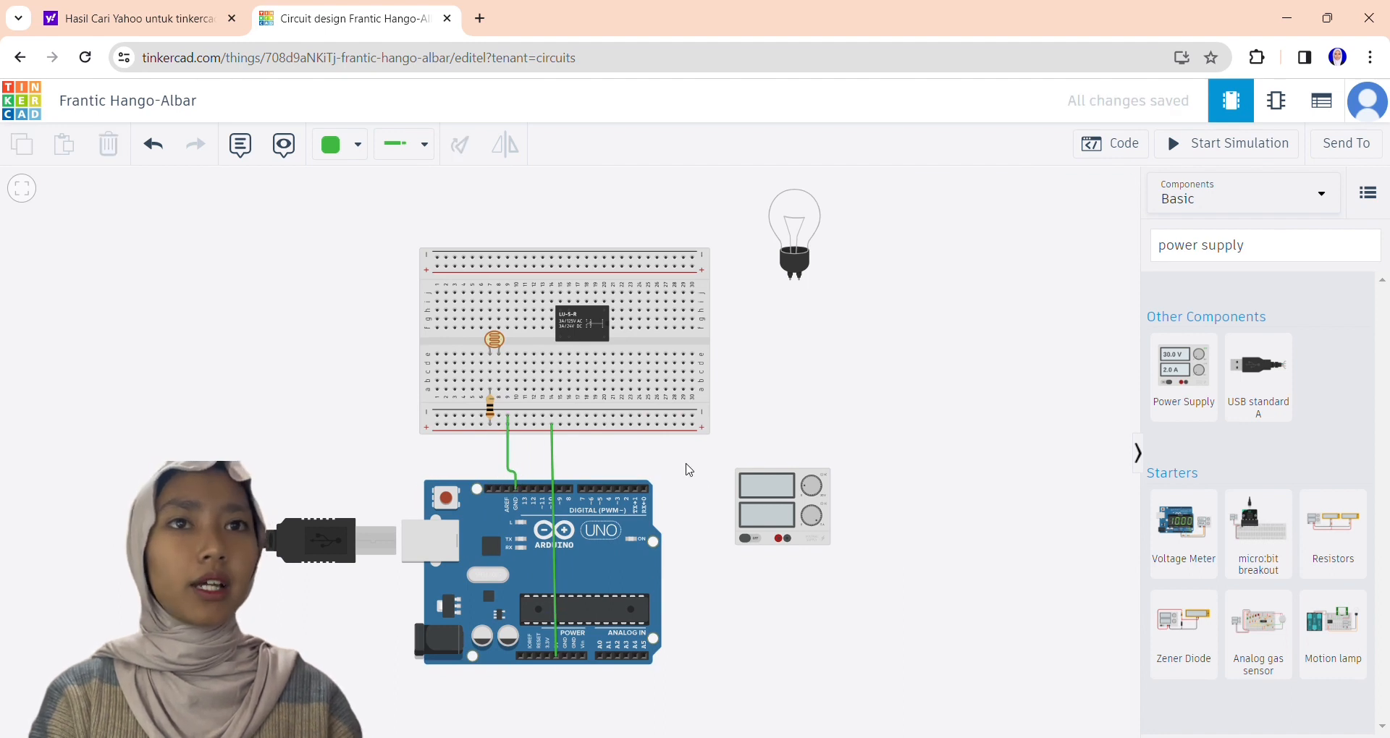
pyautogui.moveTo(588, 325); pyautogui.dragTo(579, 342)
pyautogui.click(880, 314)
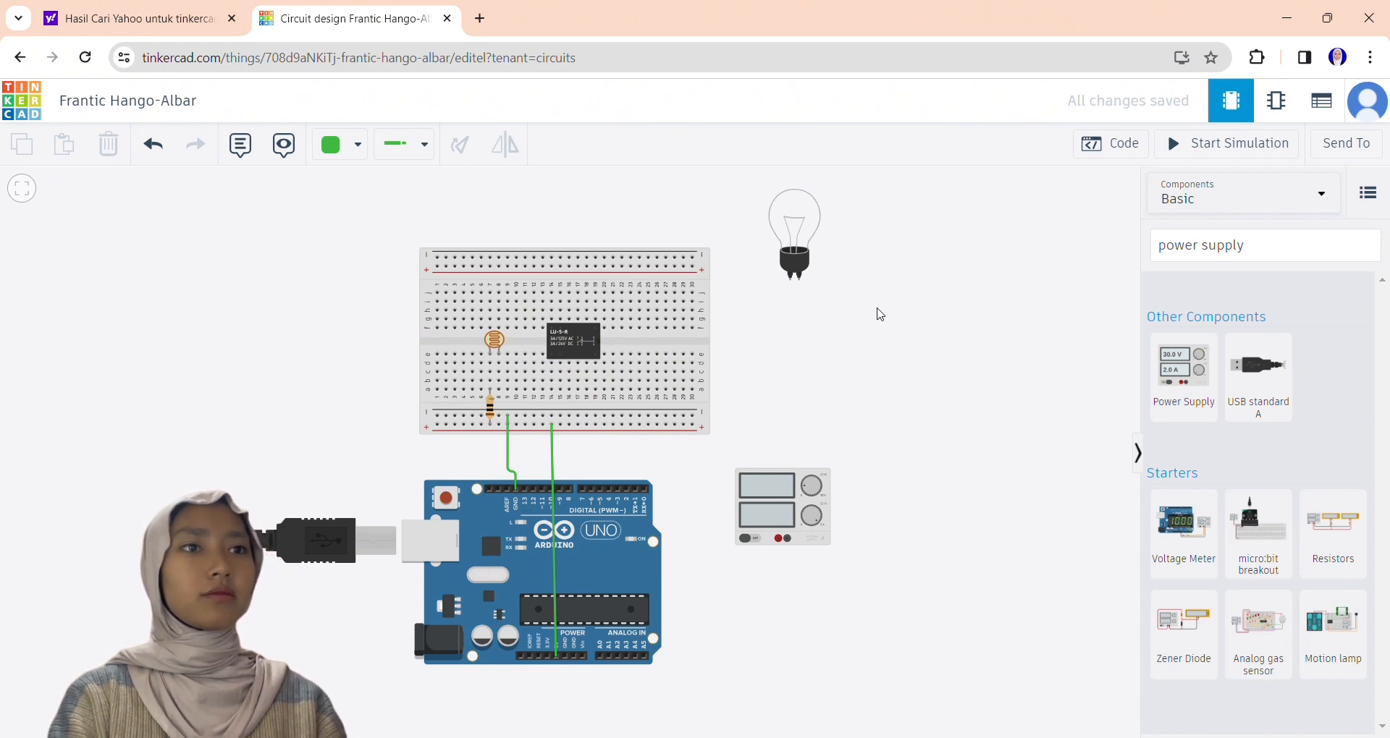
# Wire the relay's upper-left terminal, through breadboard column 14, to the lower negative rail.
pyautogui.click(539, 318)
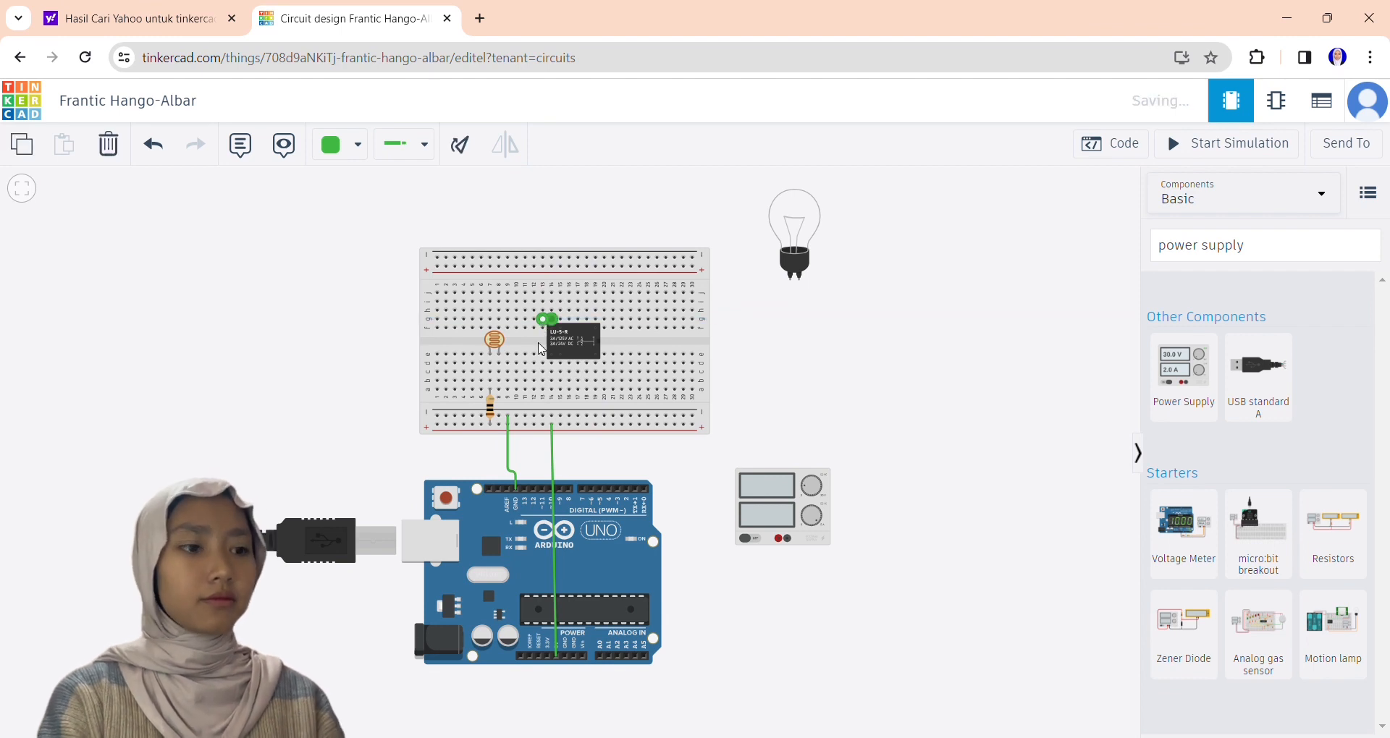
pyautogui.hotkey('ctrl', 'z')
pyautogui.click(553, 319)
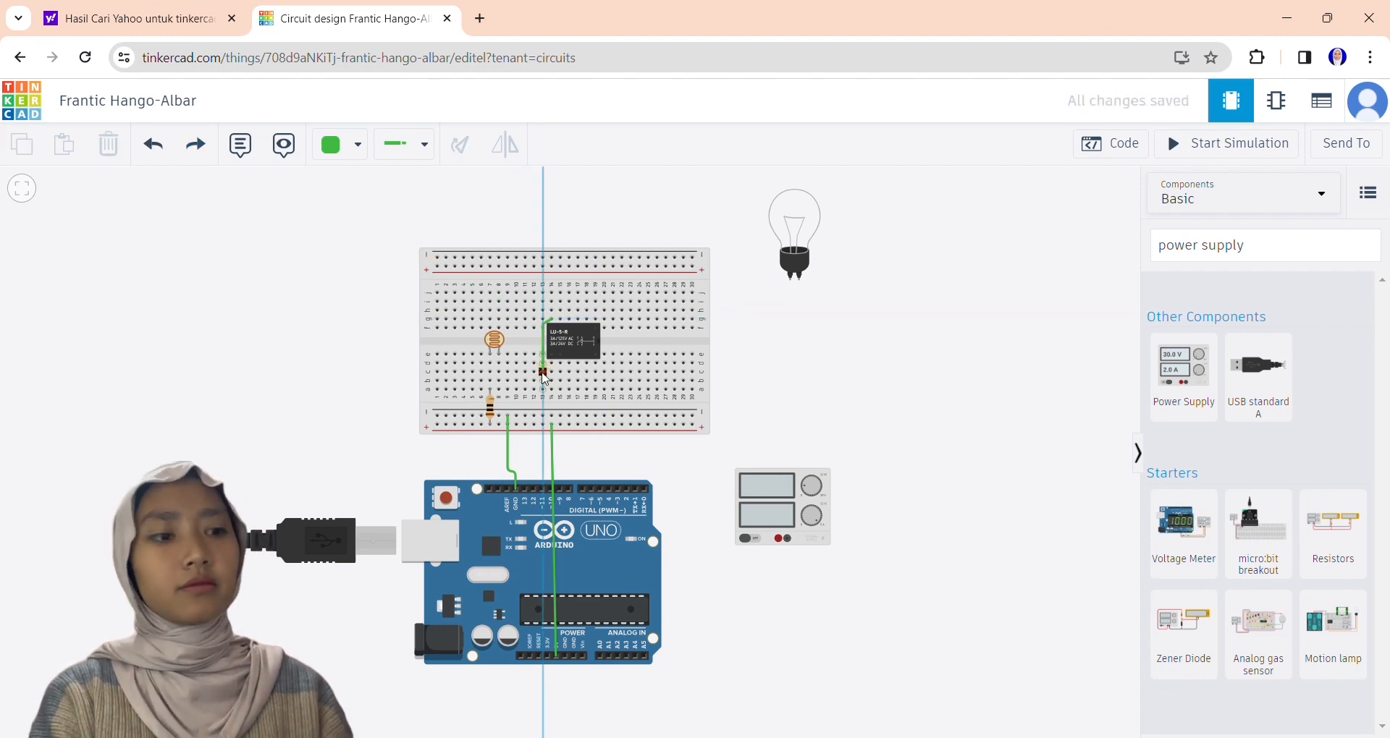
pyautogui.click(543, 417)
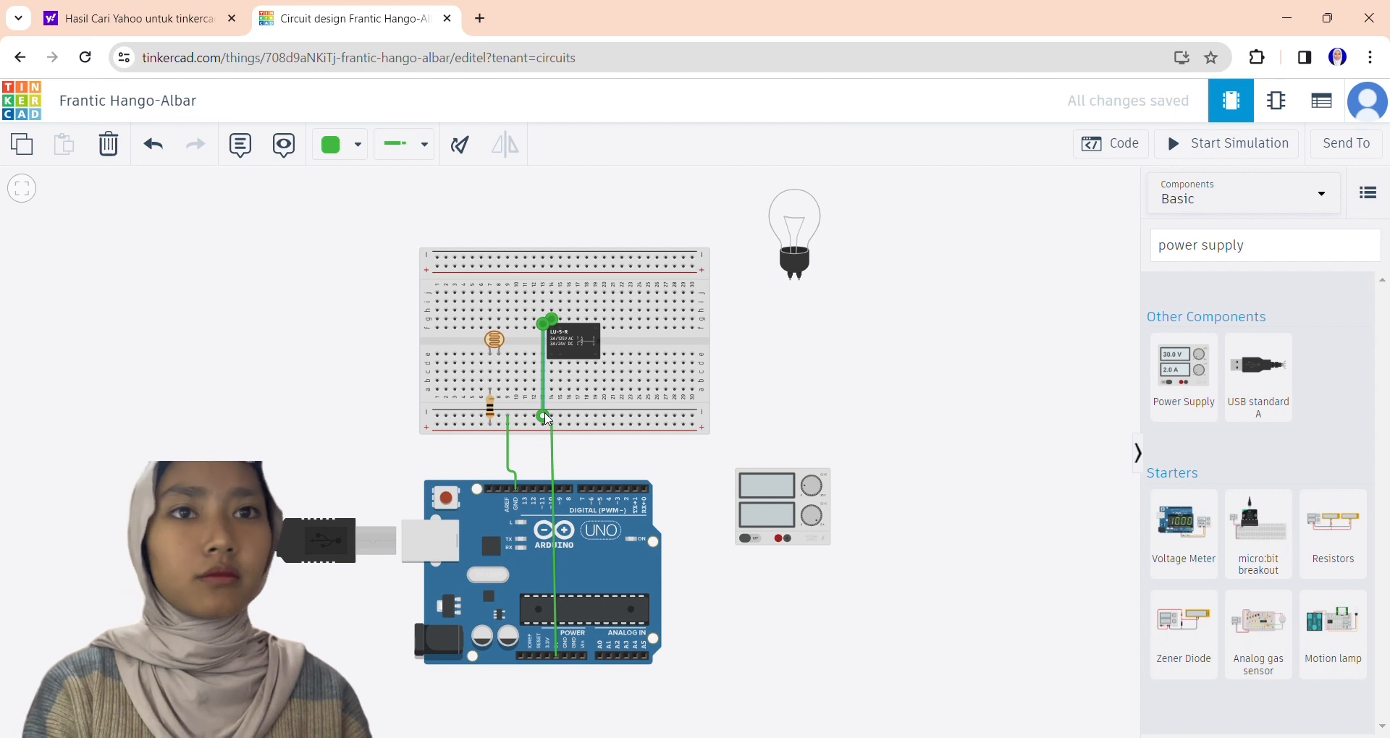
# Wire the relay's Terminal 5 to the Arduino's digital pin 6.
pyautogui.click(563, 332)
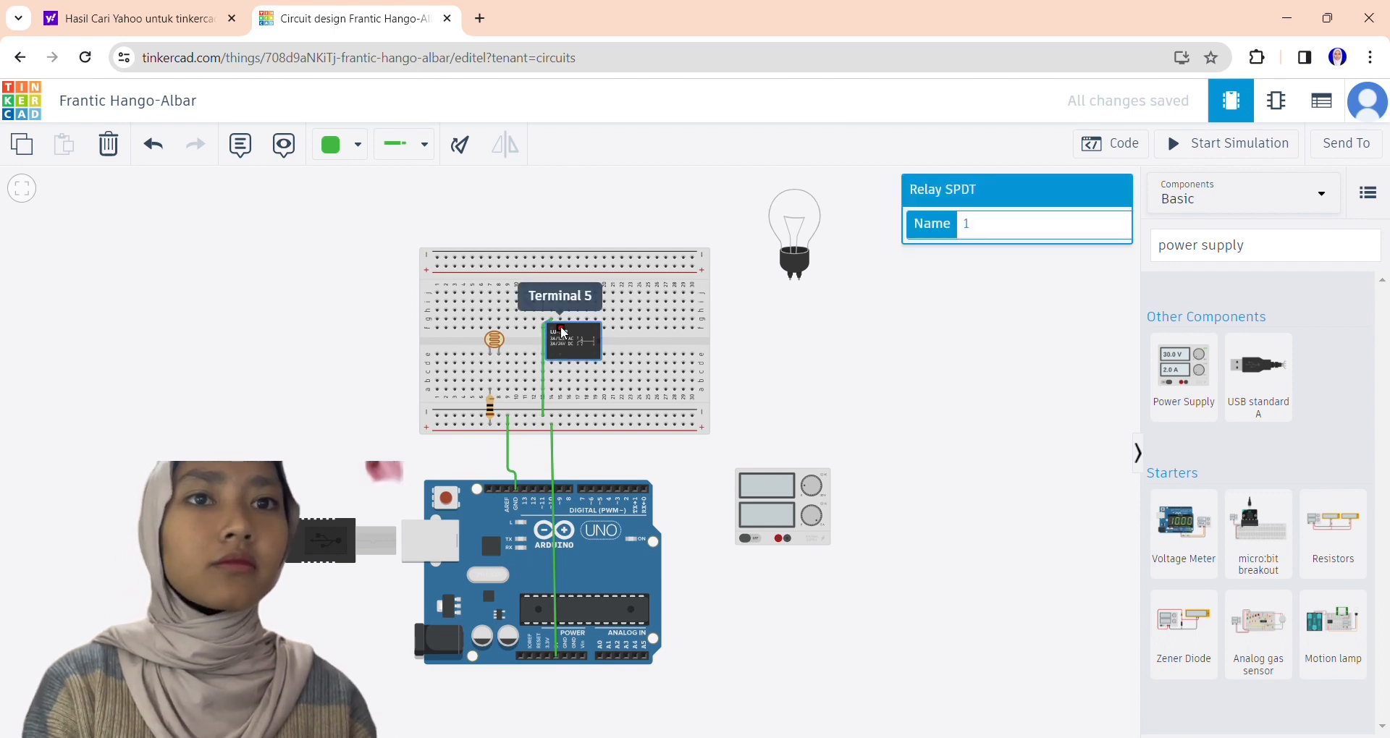
pyautogui.moveTo(563, 332); pyautogui.dragTo(572, 333)
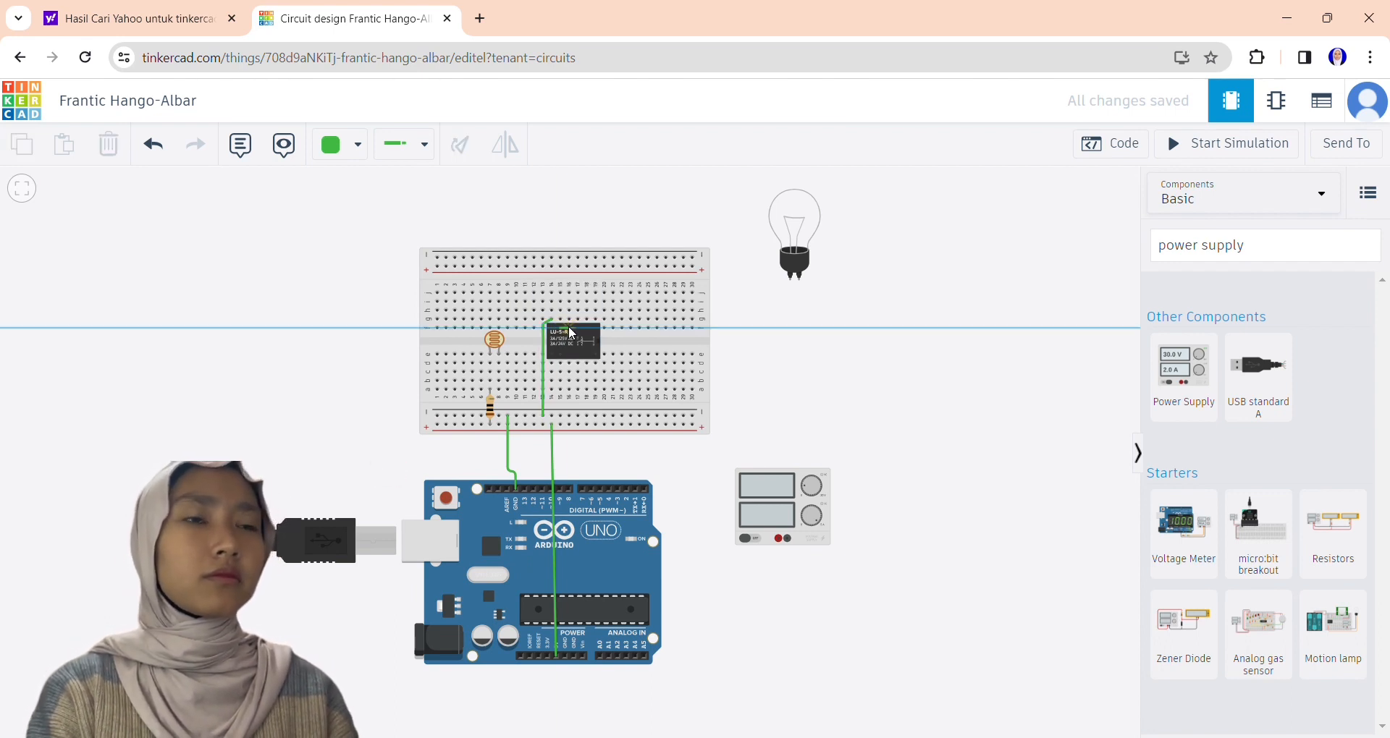
pyautogui.click(561, 404)
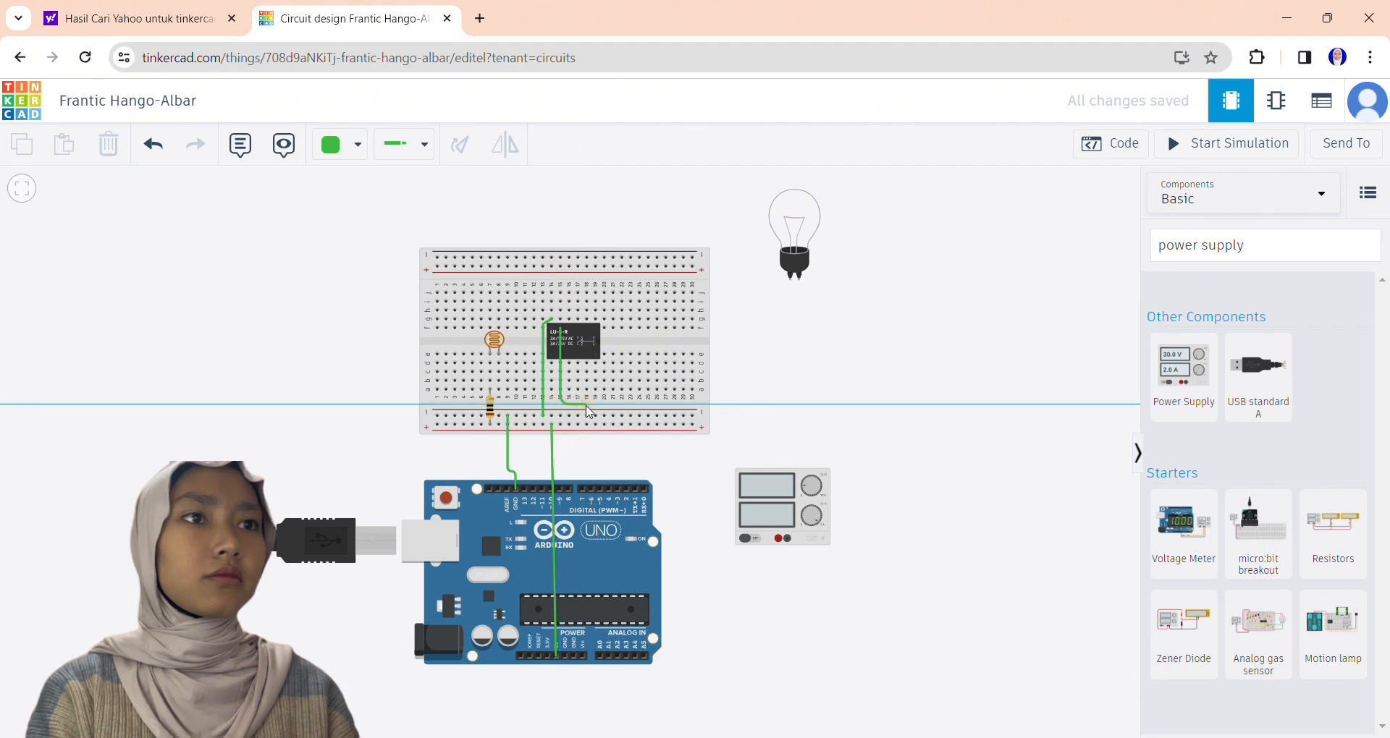
pyautogui.click(590, 406)
pyautogui.click(591, 488)
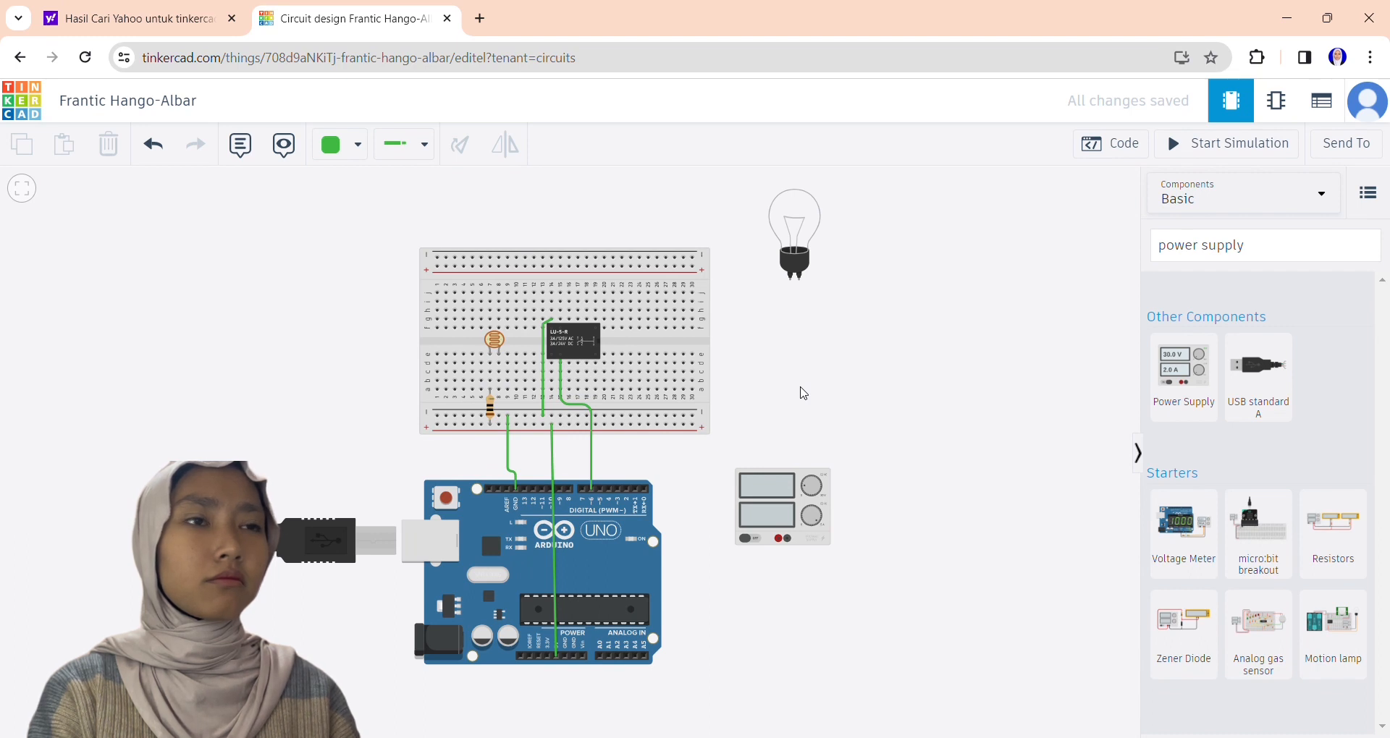
# Wire the relay's upper-right terminal down to the breadboard's lower positive rail at column 20.
pyautogui.click(559, 329)
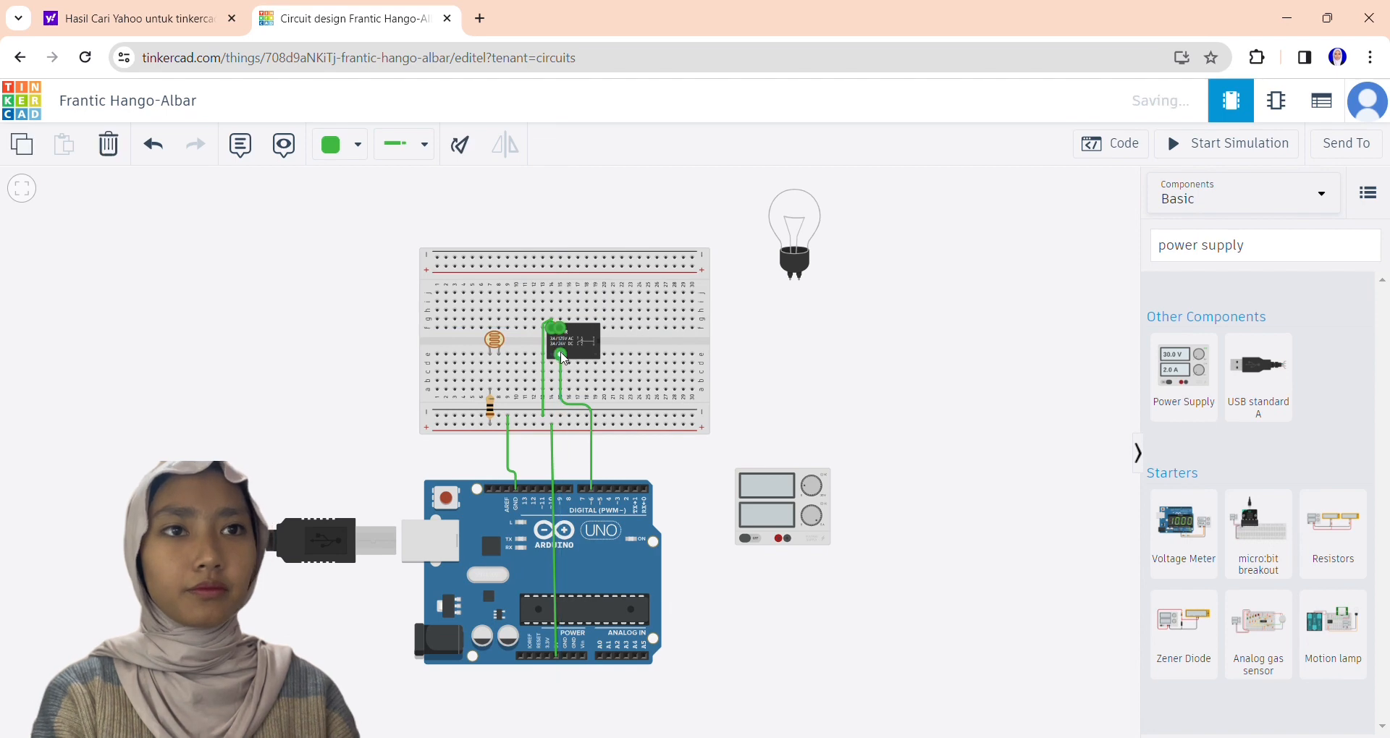
pyautogui.click(595, 329)
pyautogui.click(604, 328)
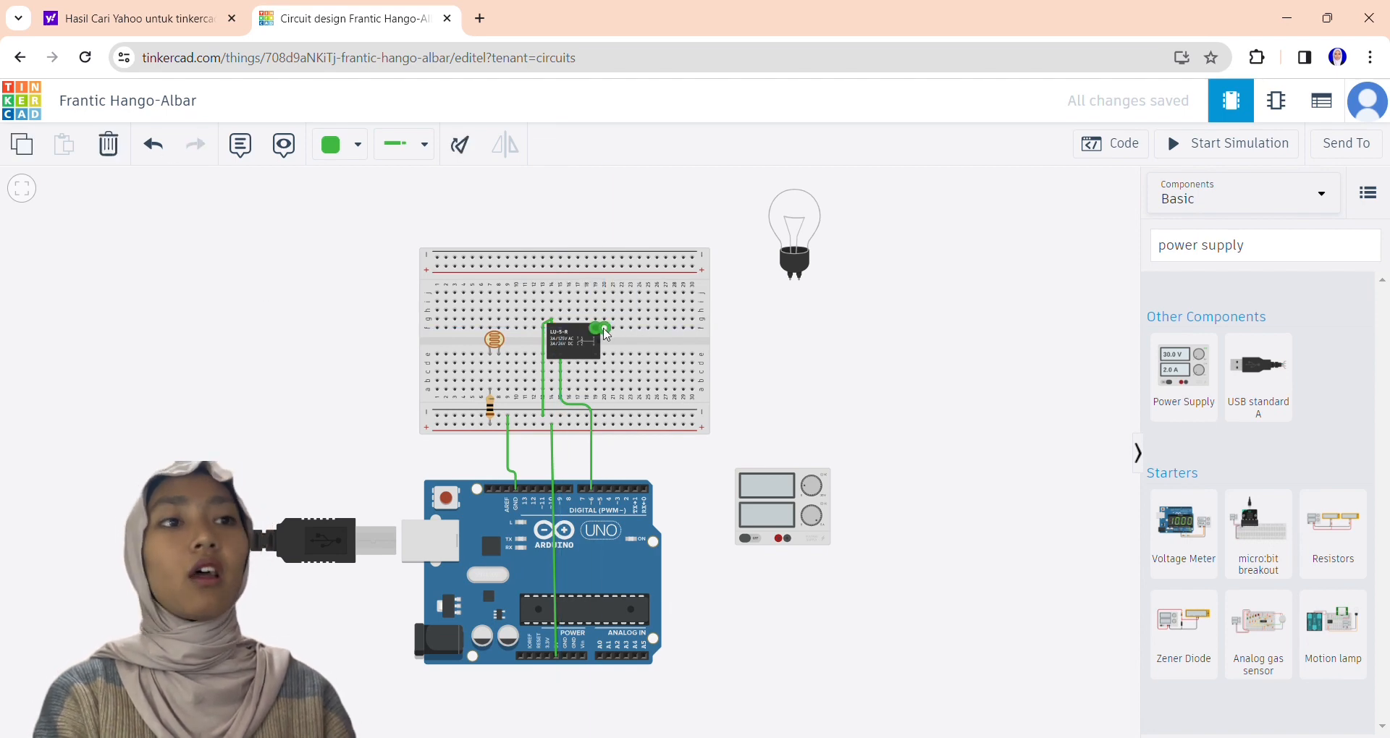
pyautogui.scroll(7, 606, 335)
pyautogui.scroll(-1, 608, 340)
pyautogui.click(608, 341)
pyautogui.scroll(-5, 615, 522)
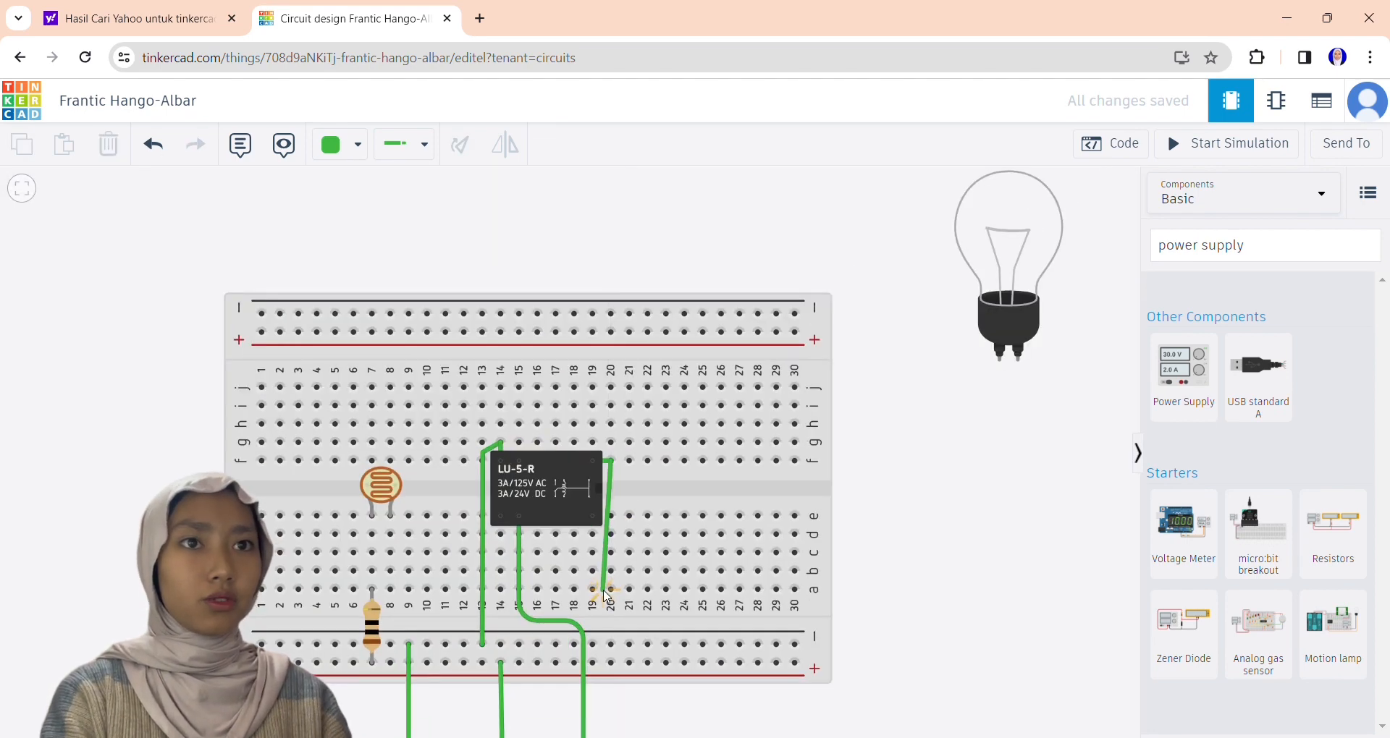
pyautogui.click(611, 662)
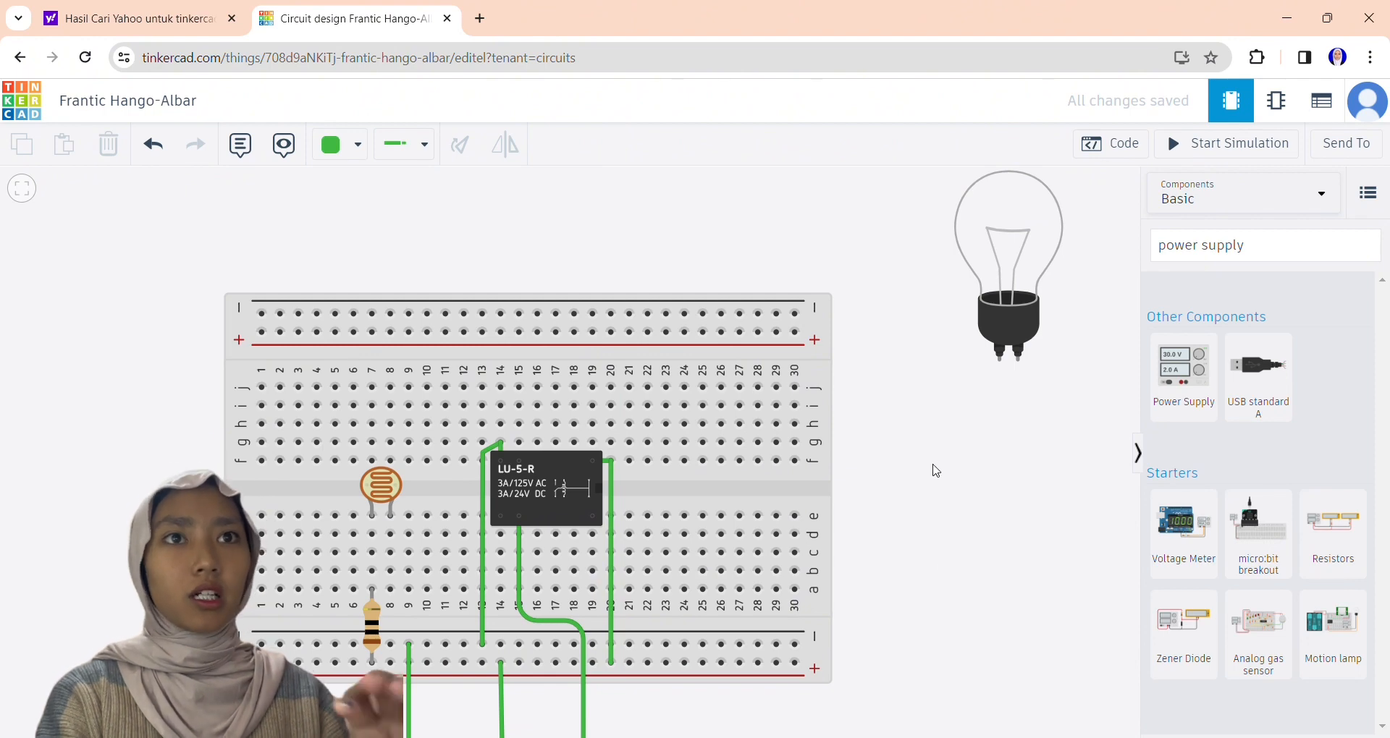
pyautogui.click(500, 516)
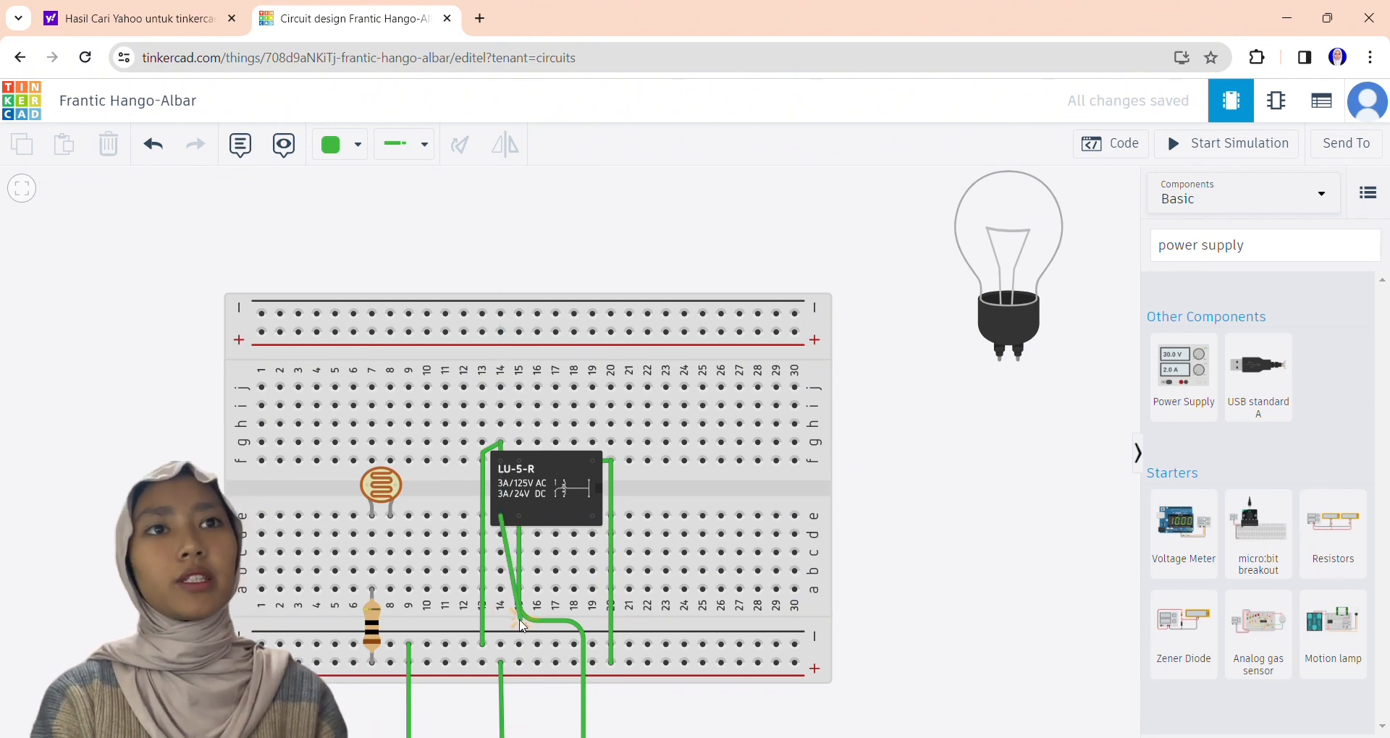
pyautogui.click(501, 623)
pyautogui.click(518, 623)
pyautogui.click(521, 724)
pyautogui.scroll(-3, 522, 723)
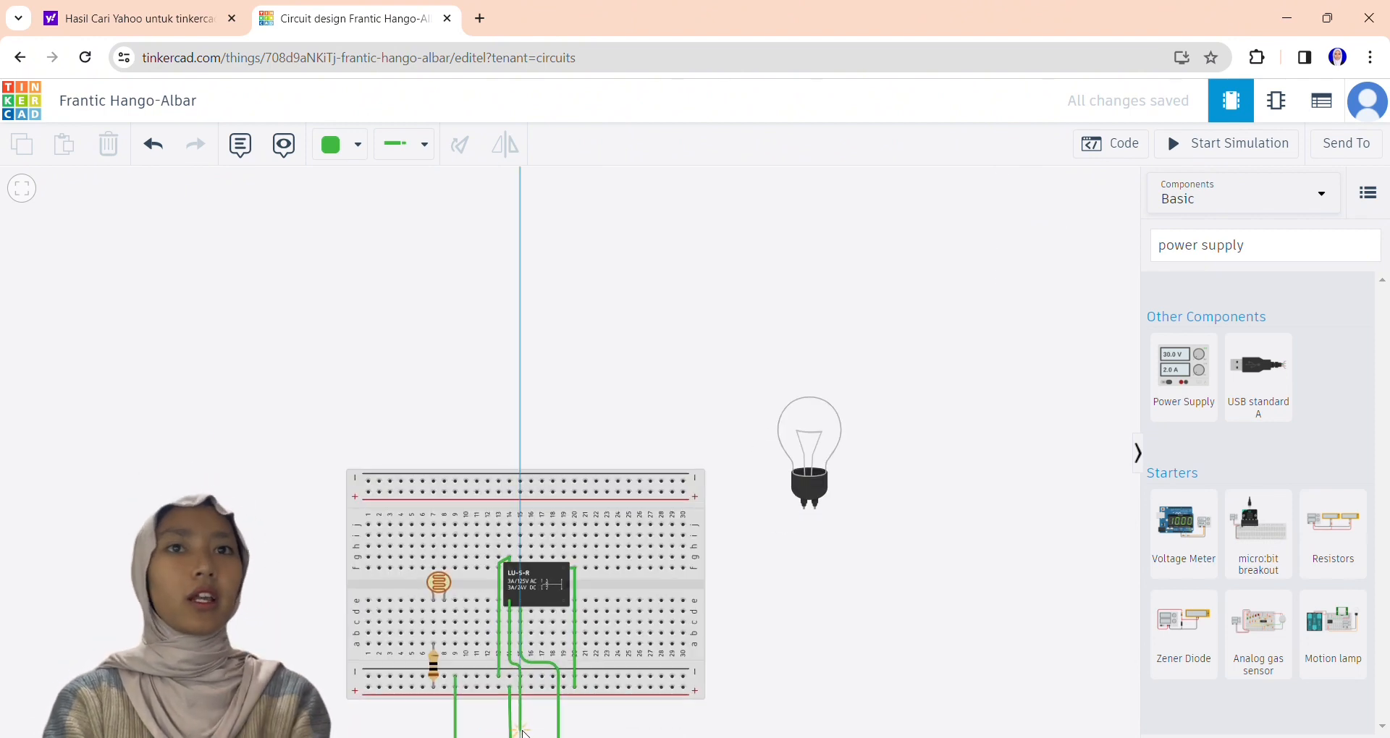
pyautogui.click(765, 727)
pyautogui.scroll(-2, 765, 726)
pyautogui.scroll(2, 492, 290)
pyautogui.click(679, 371)
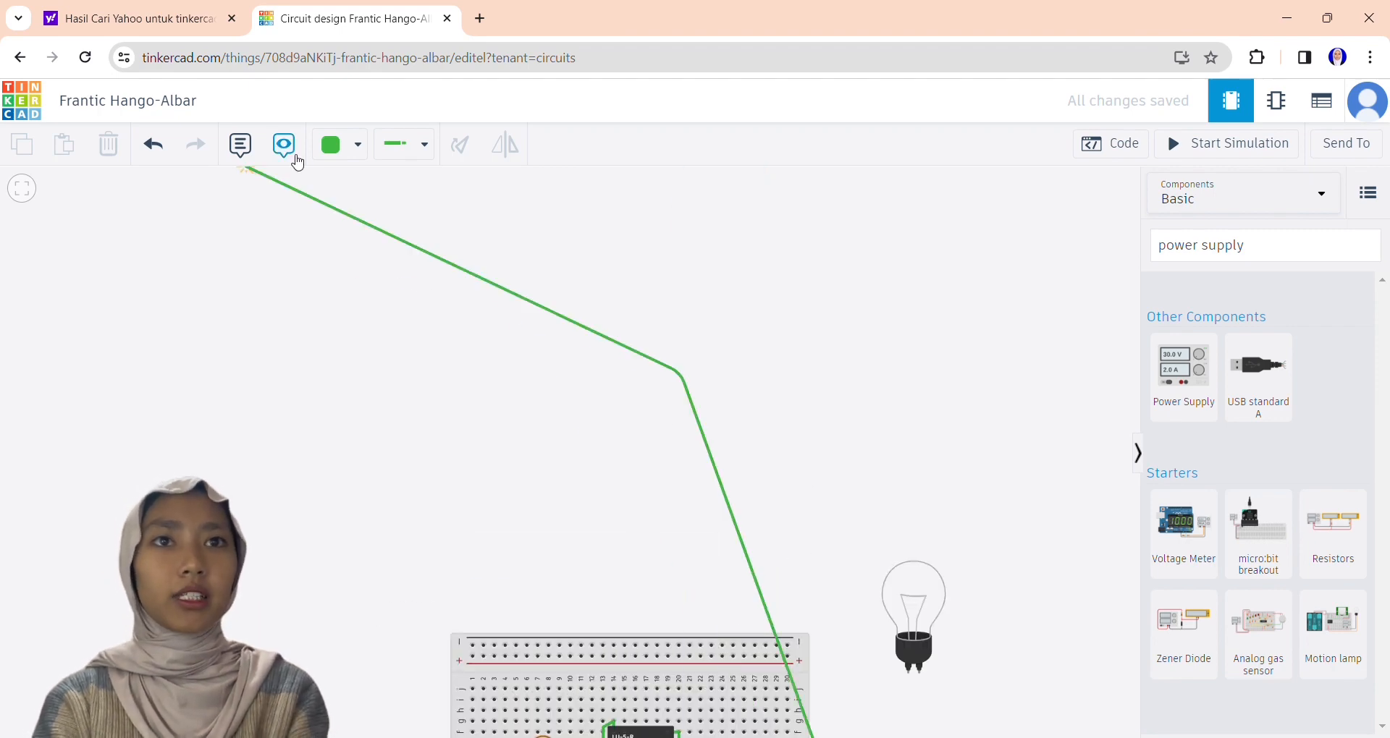
pyautogui.click(154, 150)
# Wire the relay's lower-left terminal between the breadboard and Arduino to the power supply's positive terminal.
pyautogui.moveTo(1065, 727); pyautogui.dragTo(1030, 296)
pyautogui.click(577, 297)
pyautogui.click(577, 358)
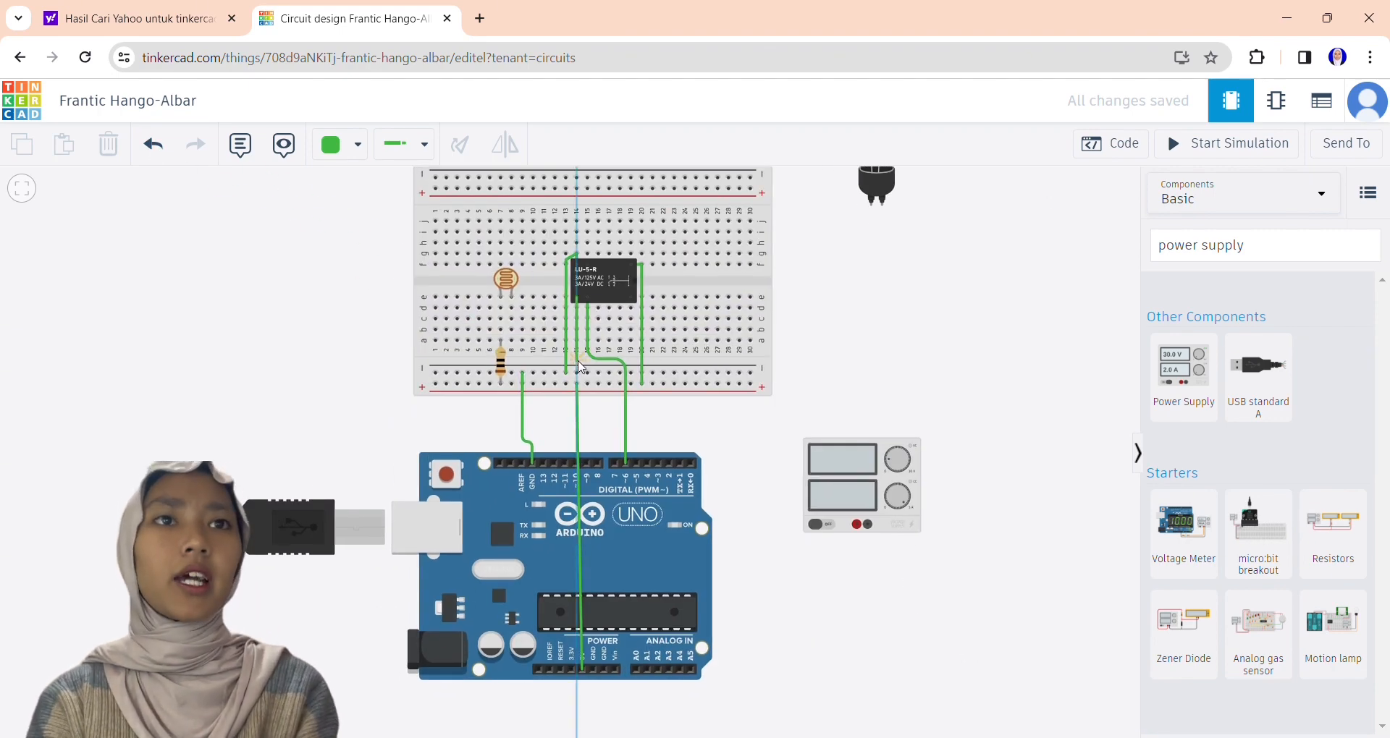
pyautogui.click(585, 360)
pyautogui.click(586, 416)
pyautogui.click(769, 414)
pyautogui.click(779, 417)
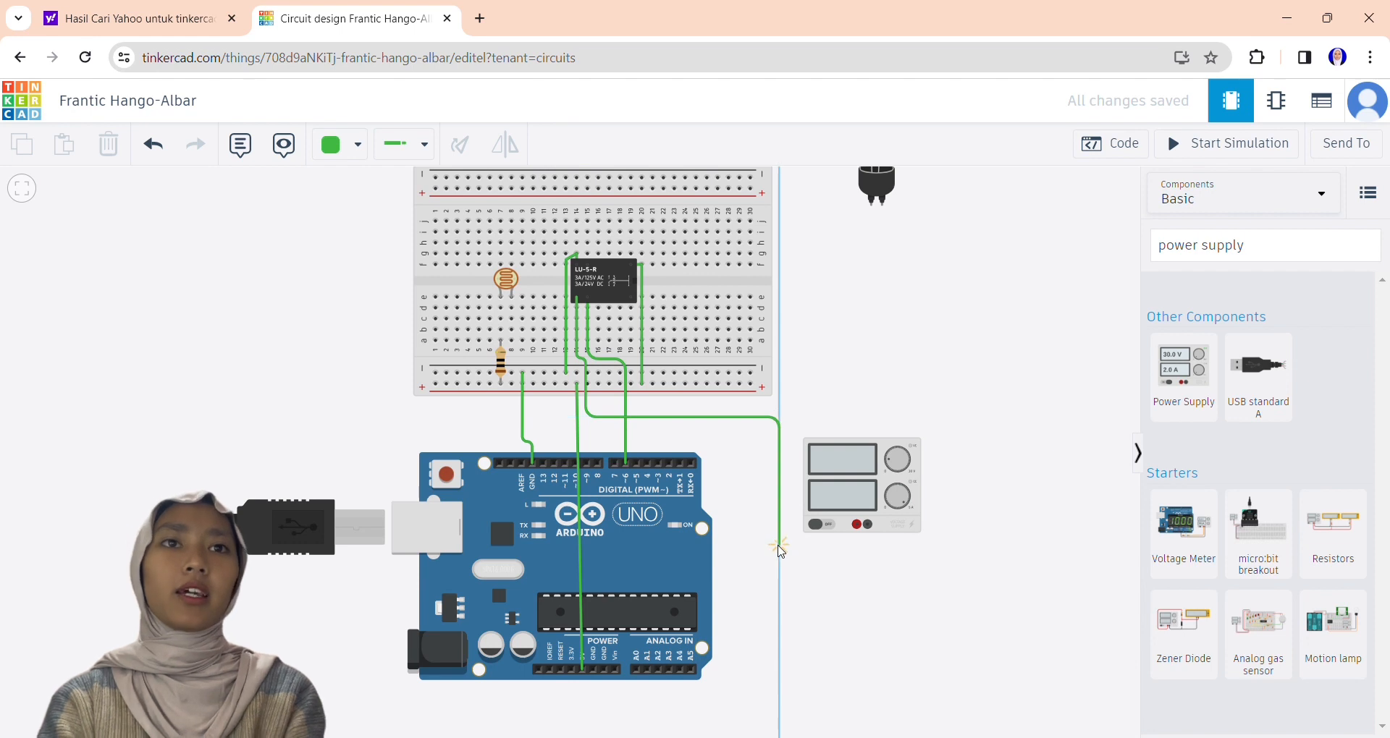
pyautogui.click(778, 543)
pyautogui.click(856, 542)
pyautogui.click(856, 524)
# Wire the light bulb's right terminal around the power supply's right side to its negative terminal.
pyautogui.click(881, 205)
pyautogui.click(885, 420)
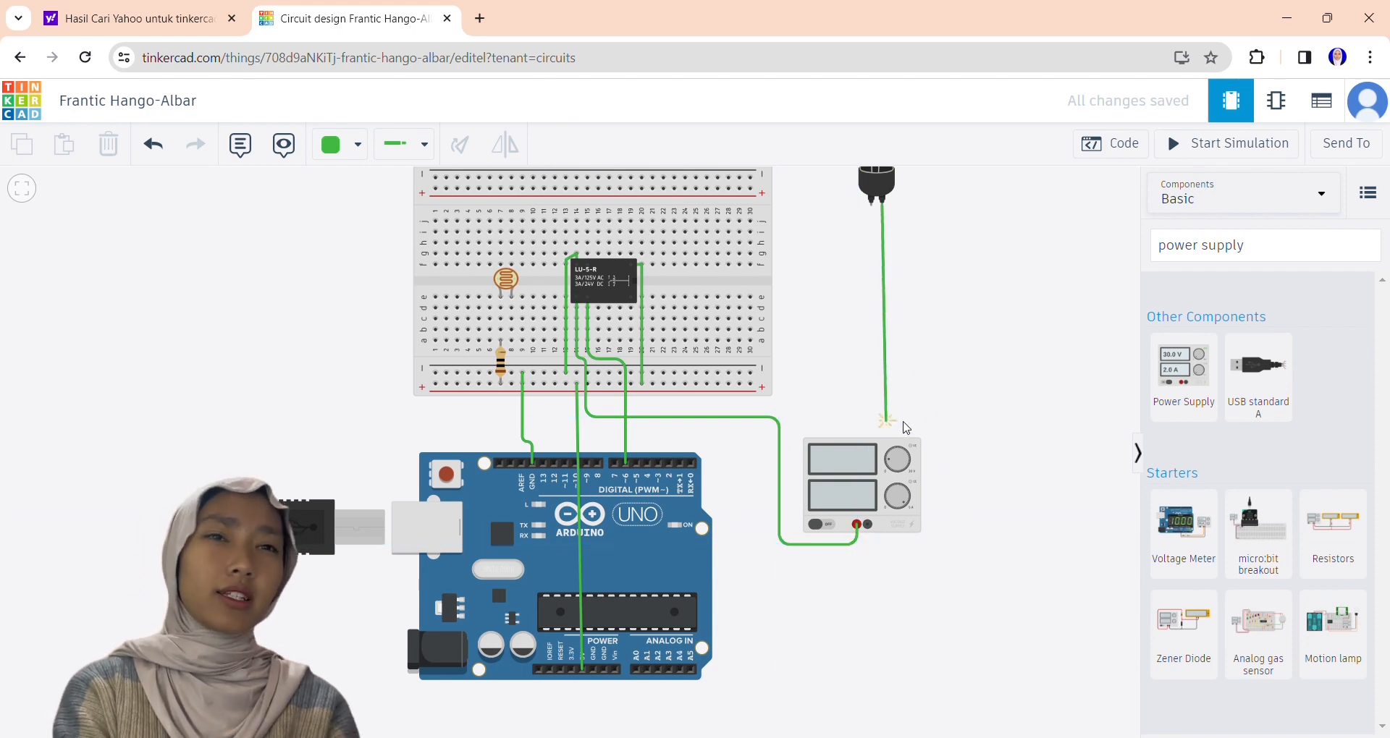
pyautogui.click(943, 420)
pyautogui.click(944, 553)
pyautogui.click(868, 552)
pyautogui.click(868, 524)
pyautogui.click(1056, 560)
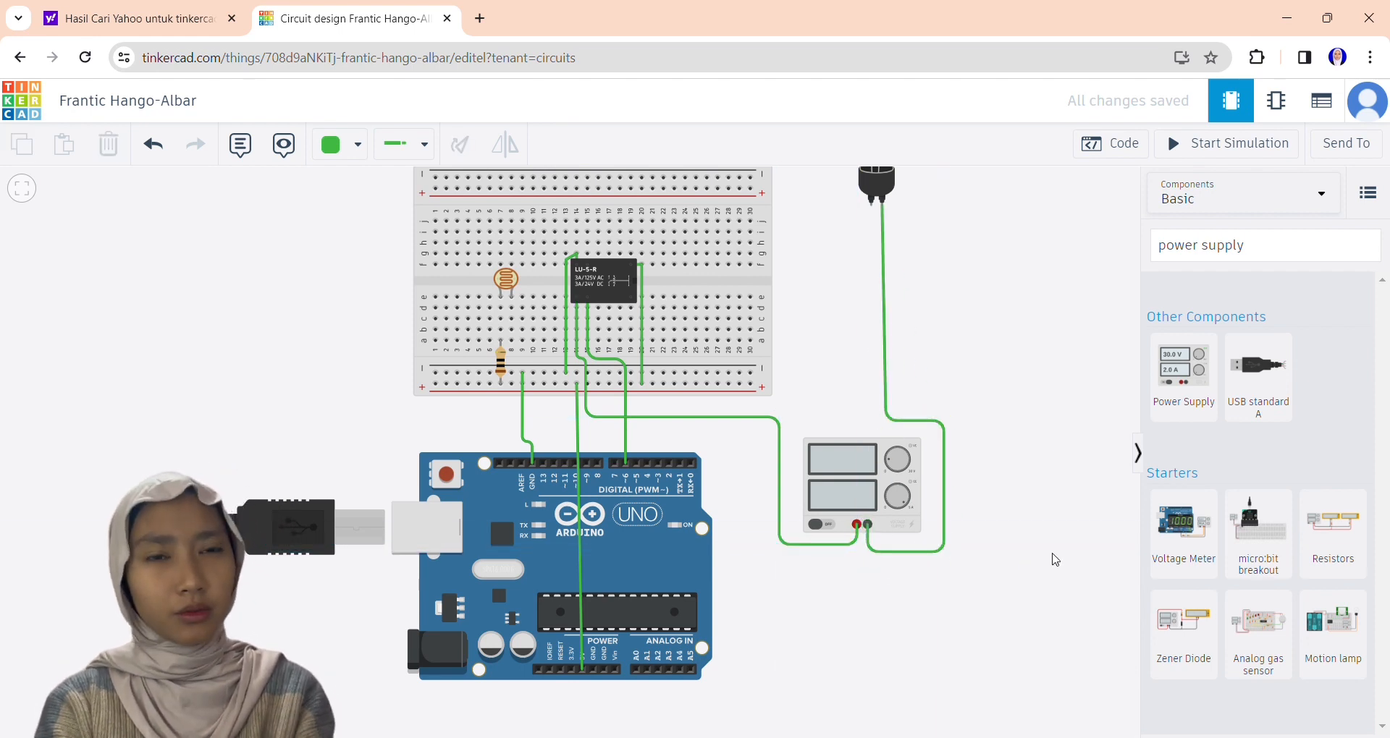
pyautogui.click(600, 293)
pyautogui.click(630, 329)
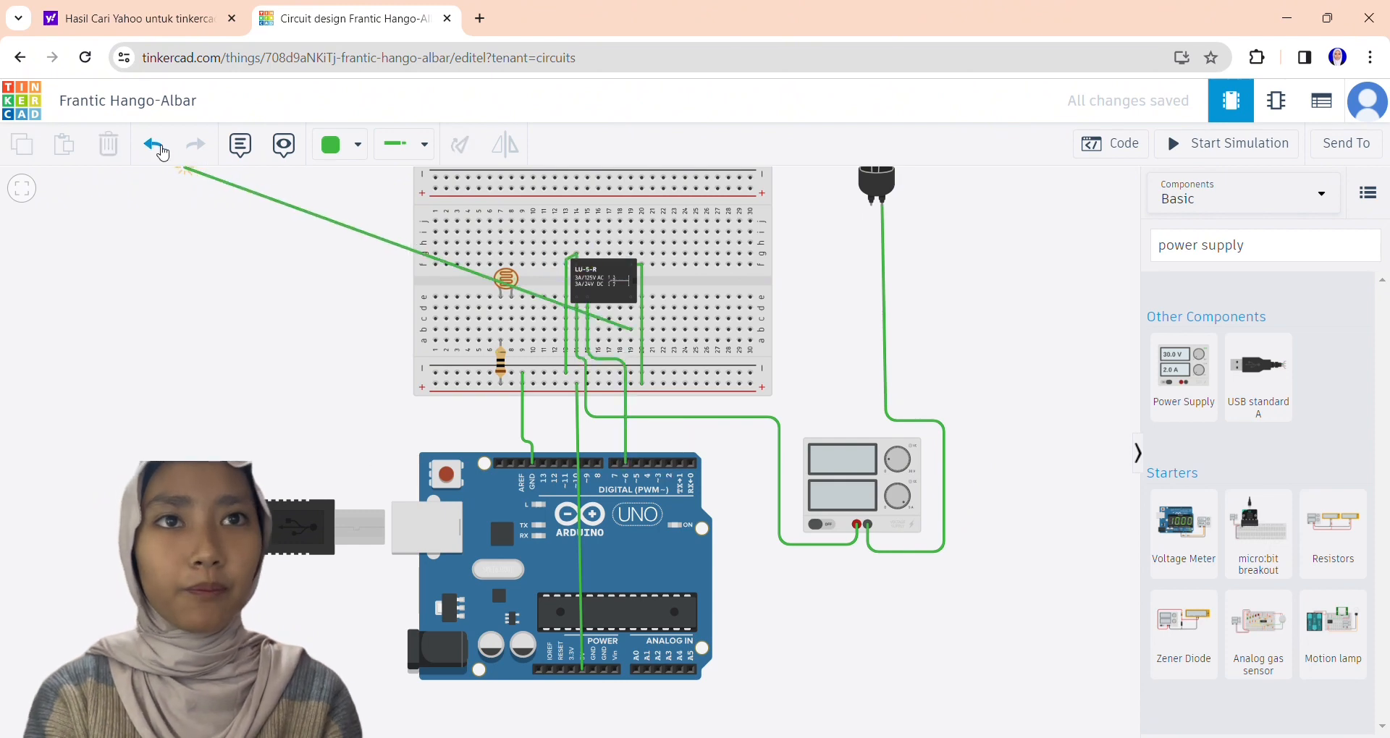
pyautogui.click(162, 152)
# Wire the relay's lower terminal in column 15 to the light bulb's left terminal.
pyautogui.click(585, 296)
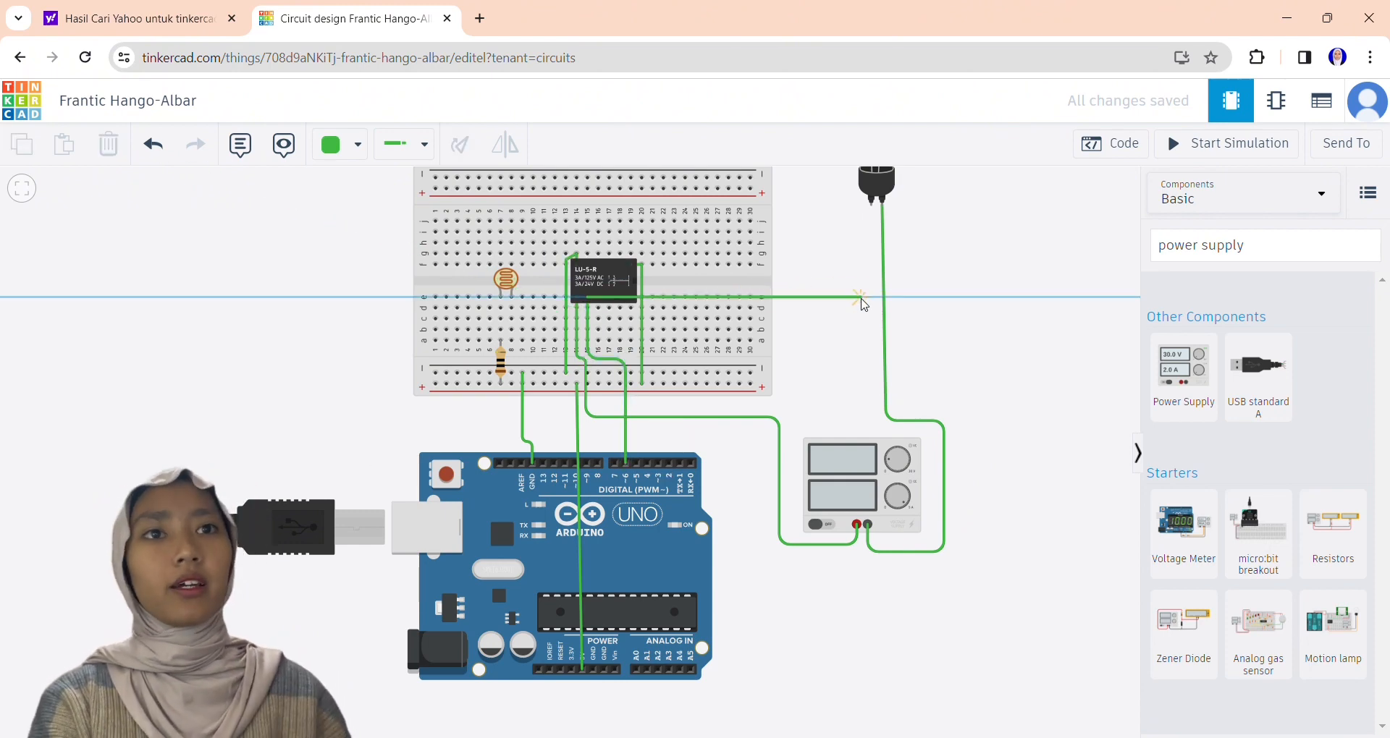
pyautogui.click(882, 297)
pyautogui.scroll(-3, 1023, 365)
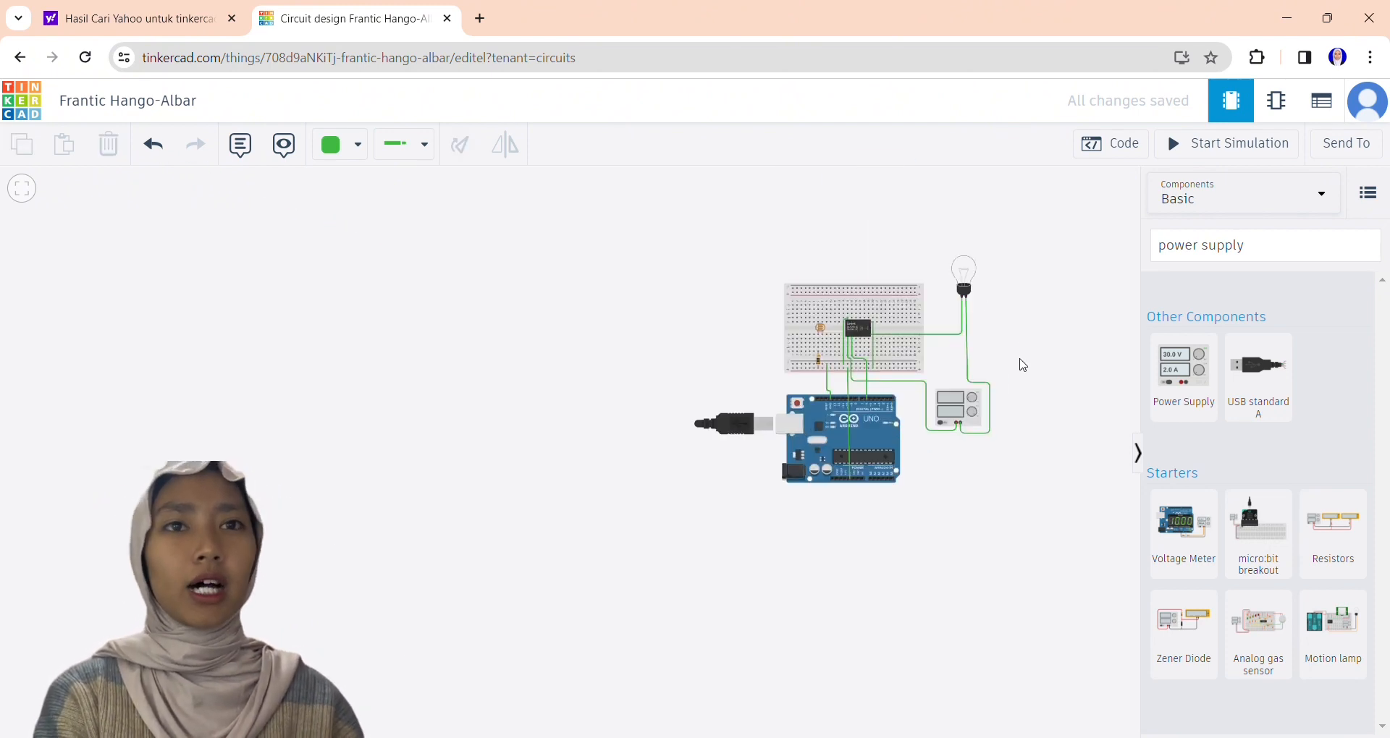
pyautogui.scroll(3, 1022, 365)
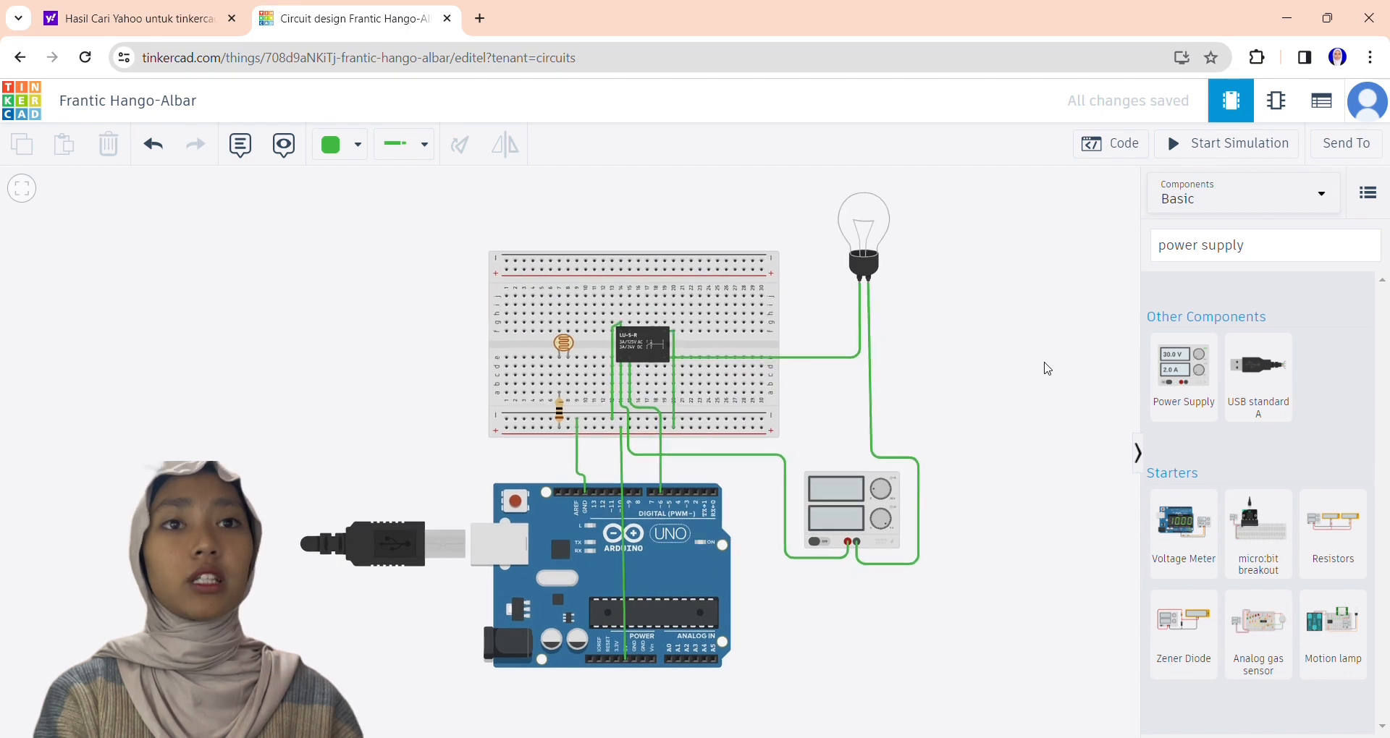
# Wire the photoresistor's right leg in column 8 to the breadboard's lower negative rail.
pyautogui.click(568, 395)
pyautogui.click(568, 417)
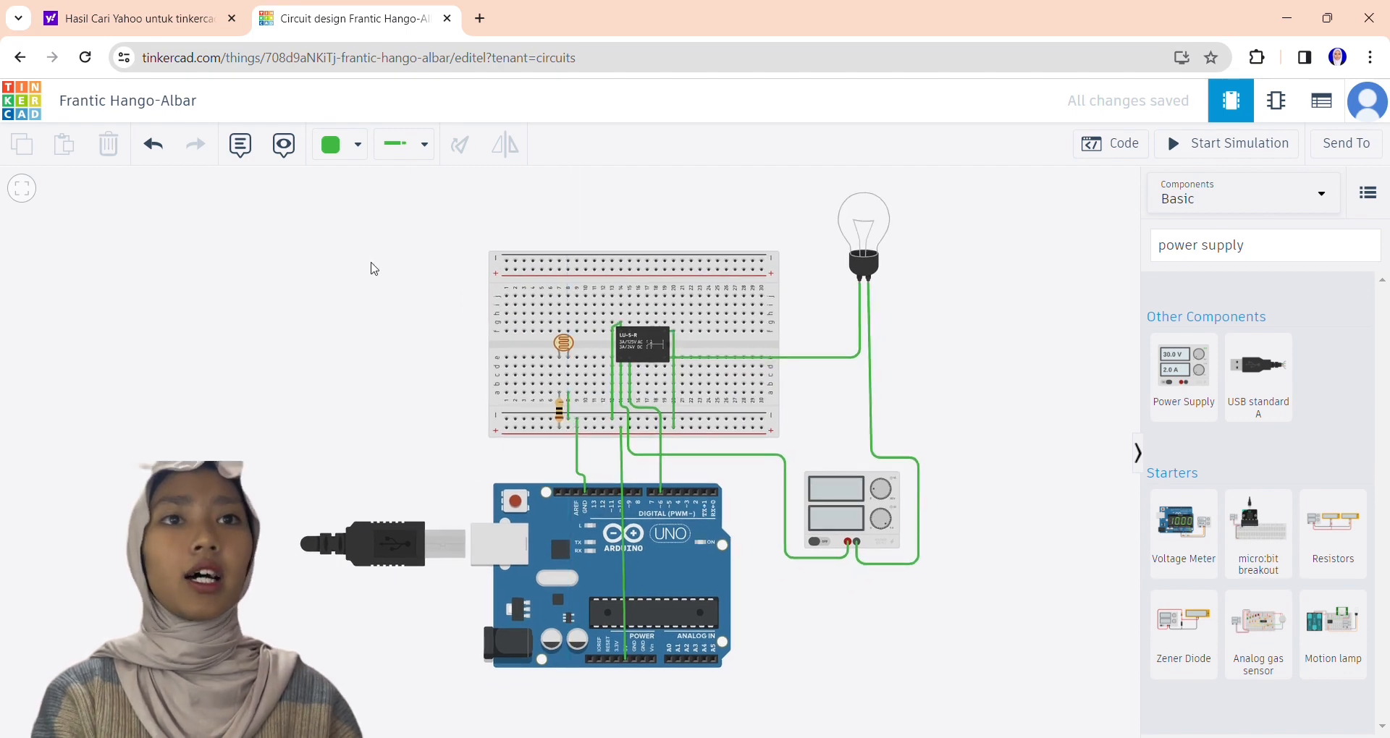
pyautogui.click(559, 383)
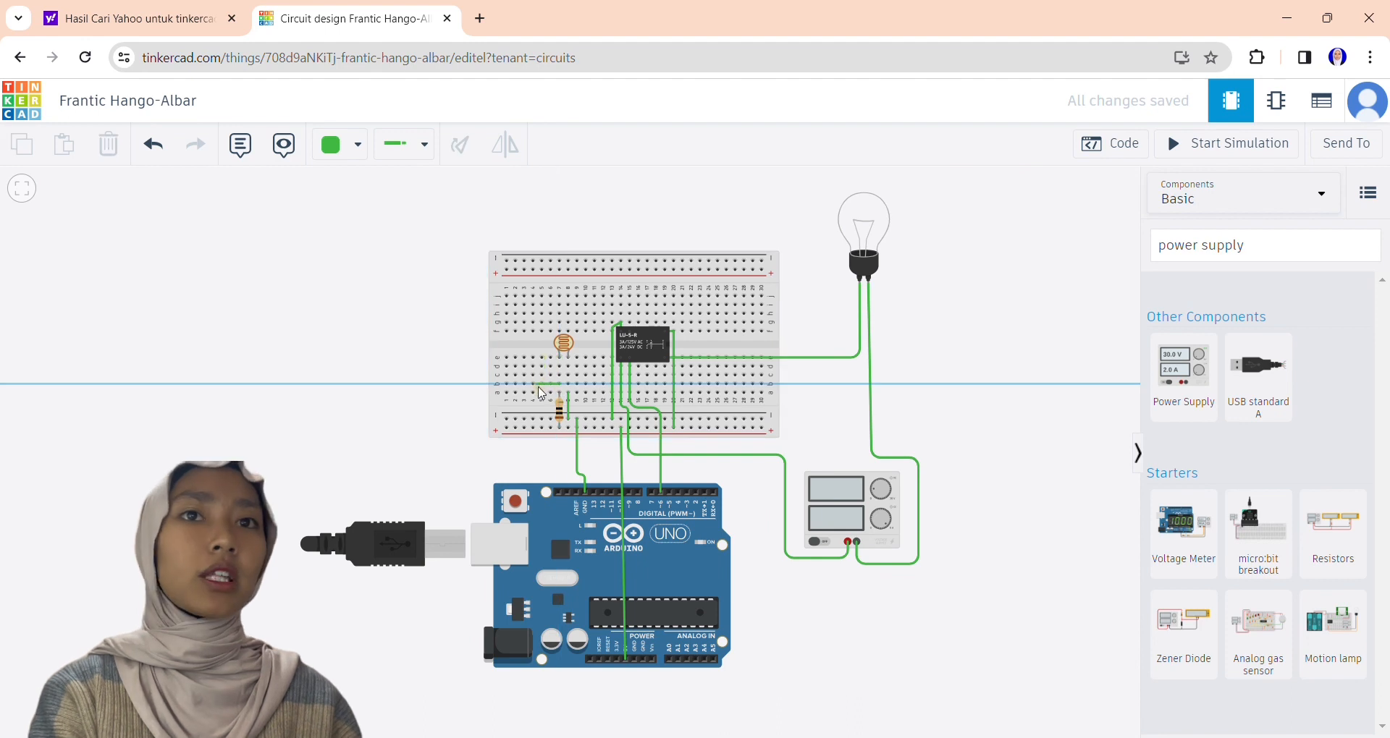
pyautogui.click(147, 141)
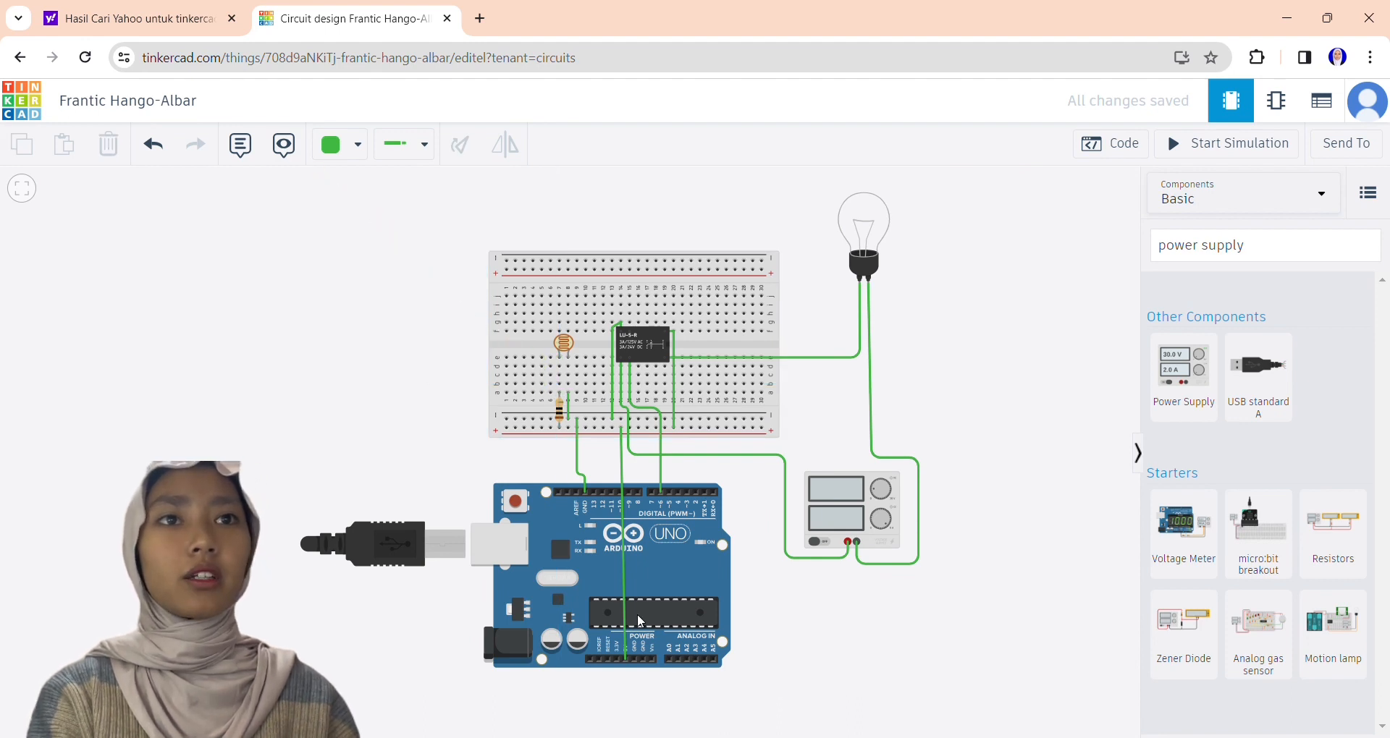
# Try to wire the Arduino's A0 pin to breadboard column 7 above the resistor.
pyautogui.click(668, 659)
pyautogui.click(669, 468)
pyautogui.click(540, 468)
pyautogui.click(559, 383)
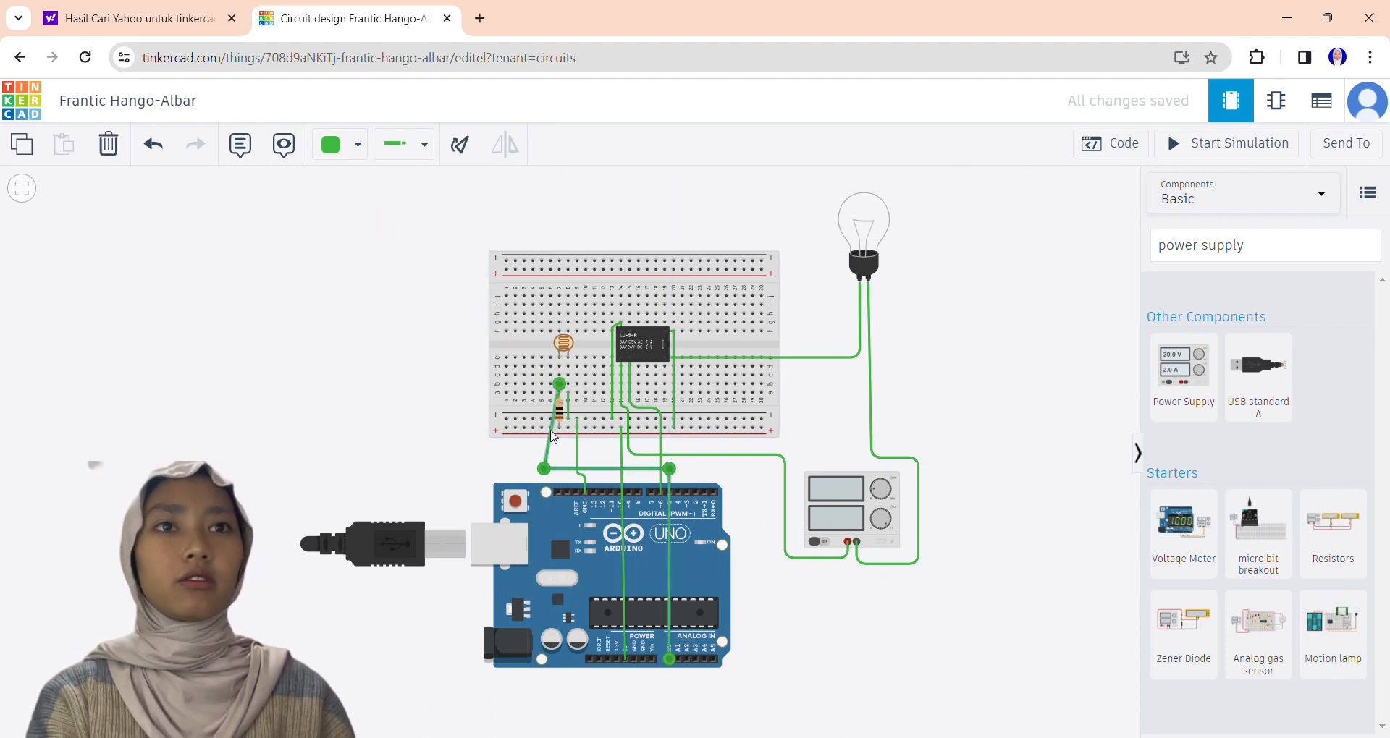
pyautogui.click(152, 144)
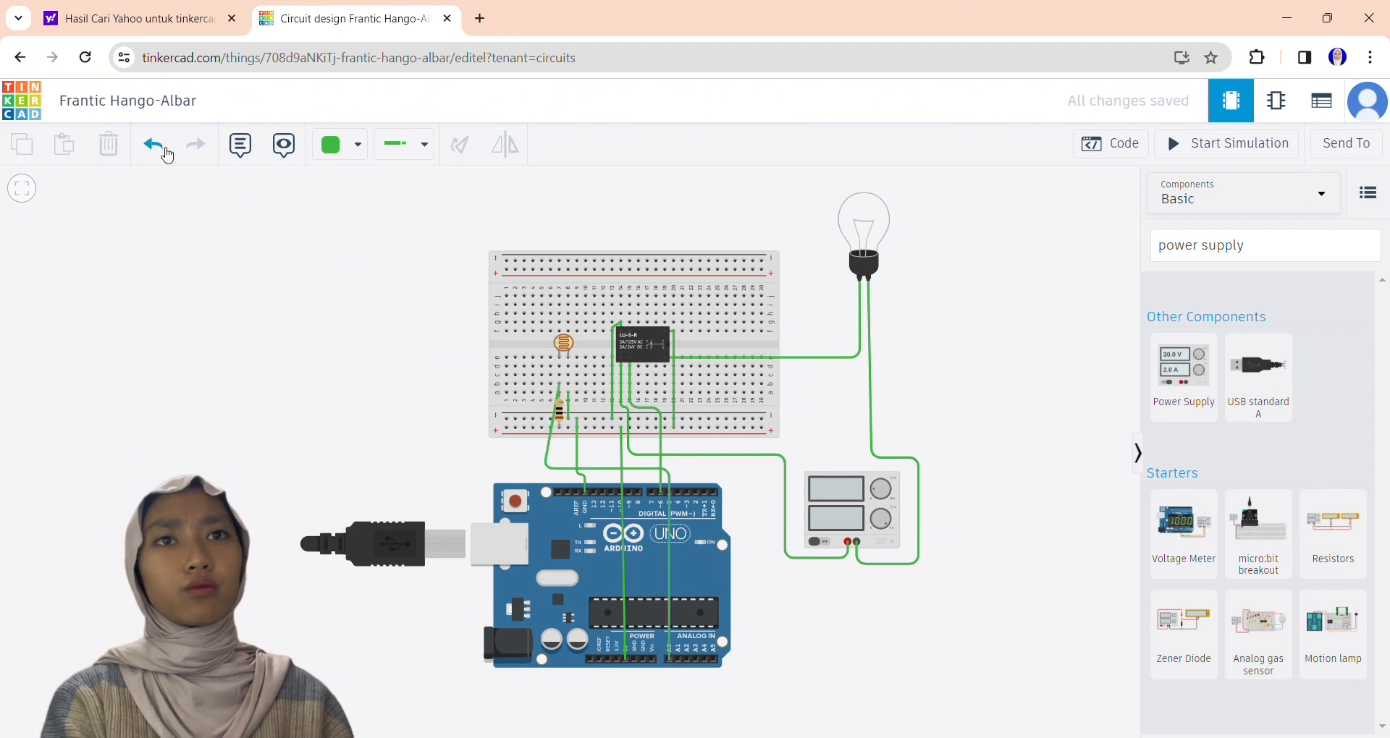
# Wire the Arduino's A0 pin to breadboard column 7 above the resistor, routing it around the resistor's left side.
pyautogui.click(543, 466)
pyautogui.click(543, 384)
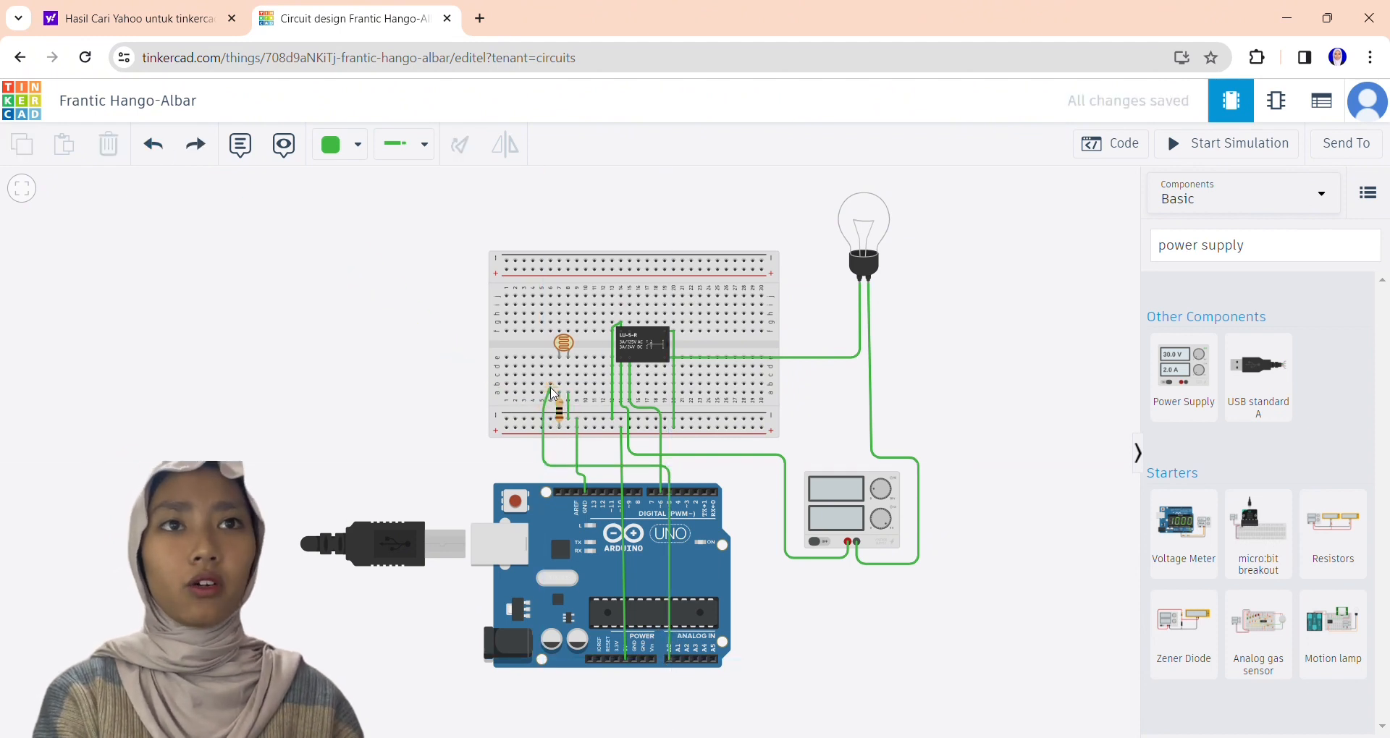
pyautogui.click(559, 384)
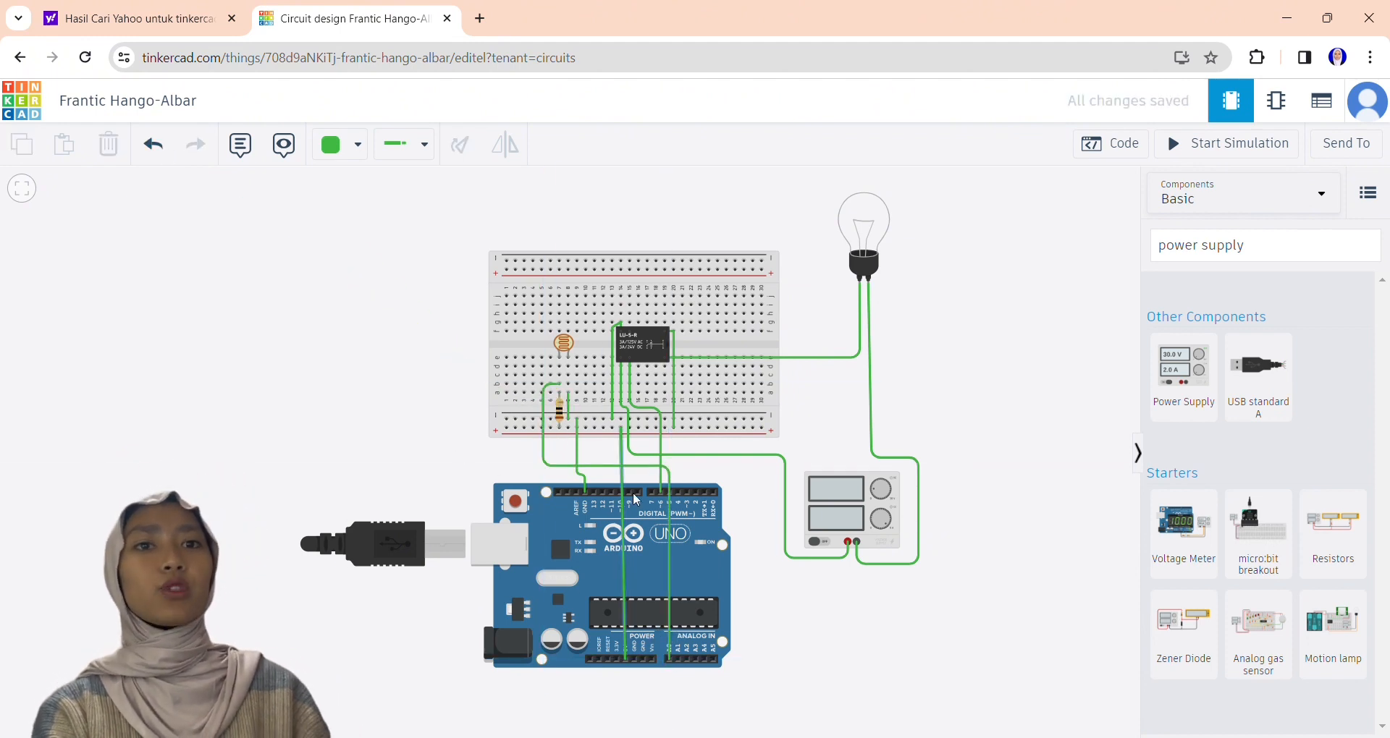
# Color the wire from the relay to the positive rail red and the relay-to-bulb wire turquoise.
pyautogui.click(673, 387)
pyautogui.click(340, 144)
pyautogui.click(401, 236)
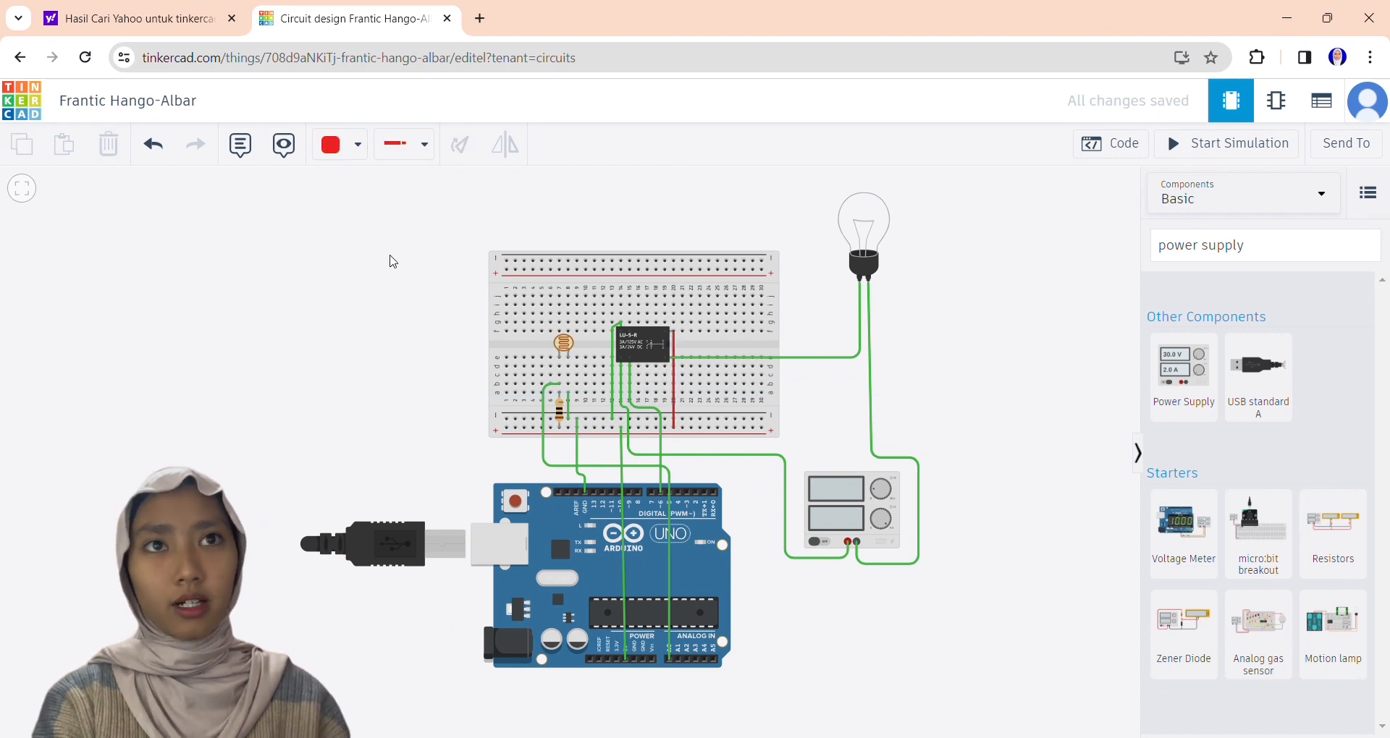
pyautogui.click(814, 356)
pyautogui.click(347, 144)
pyautogui.click(387, 357)
# Color the bulb-to-power-supply wire black and the relay-to-power-supply wire orange.
pyautogui.click(871, 416)
pyautogui.click(348, 144)
pyautogui.click(383, 207)
pyautogui.click(712, 454)
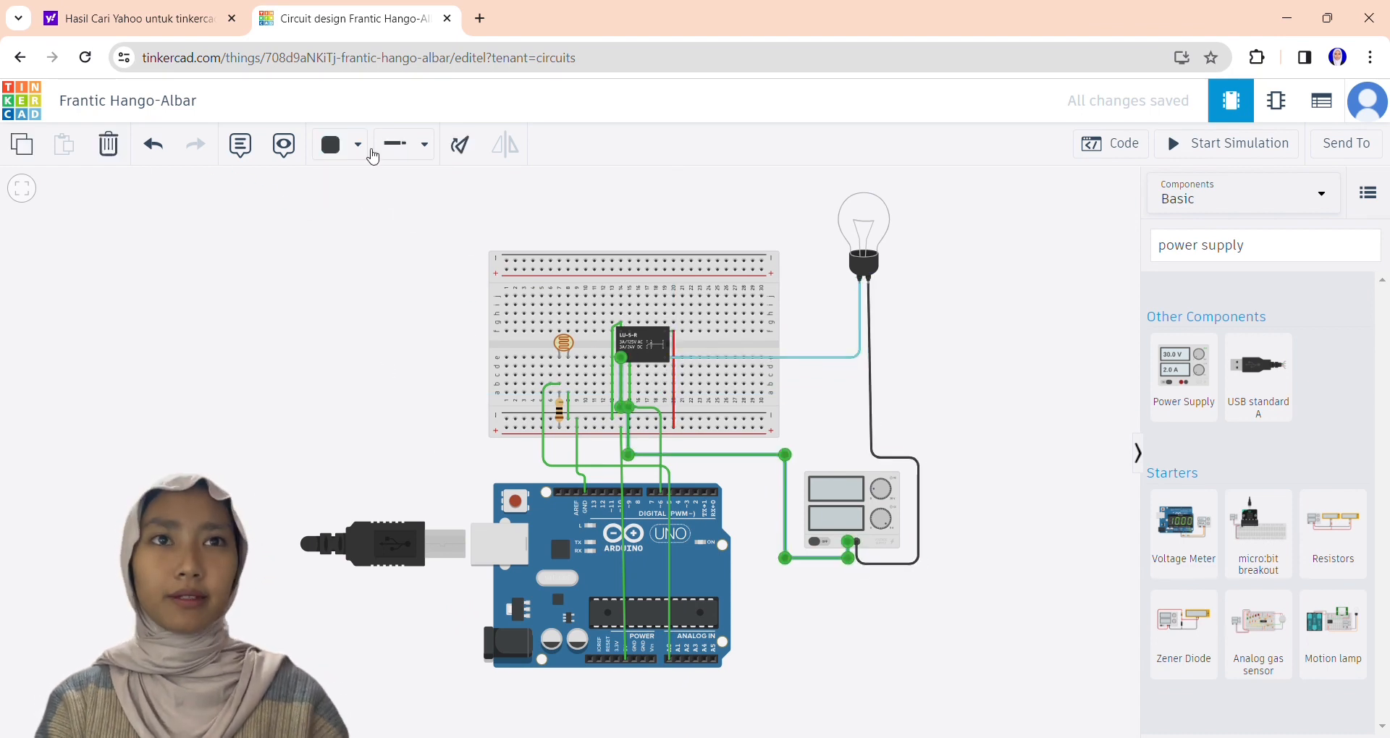
pyautogui.click(351, 145)
# Color the Arduino's A0 wire yellow and its GND wire black.
pyautogui.click(605, 465)
pyautogui.click(347, 144)
pyautogui.click(382, 296)
pyautogui.click(577, 449)
pyautogui.click(347, 144)
pyautogui.click(382, 205)
# Color the photoresistor's and relay's negative-rail wires black and the Arduino's 5V wire red.
pyautogui.click(568, 405)
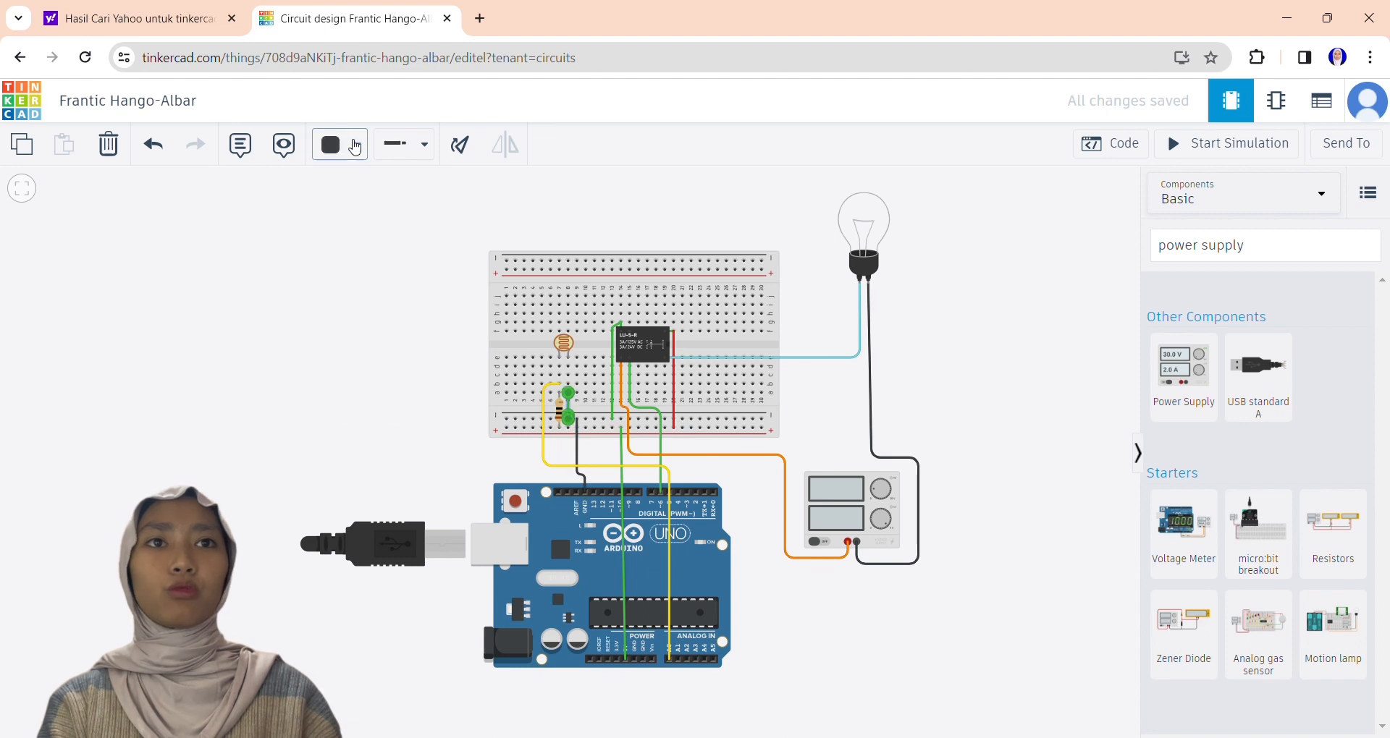
pyautogui.click(353, 145)
pyautogui.click(623, 448)
pyautogui.click(347, 144)
pyautogui.click(384, 235)
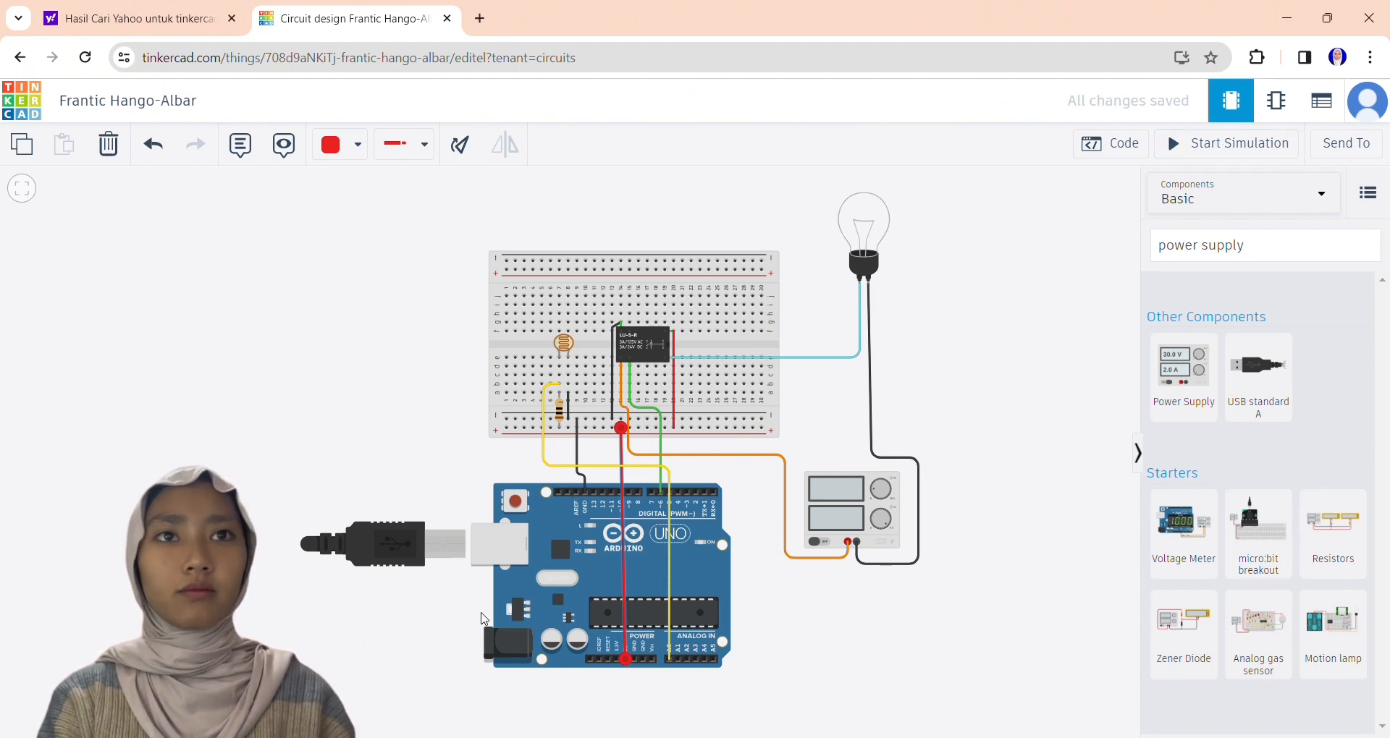
# Check the resistor's value, then replace the code with a text sketch that reads the LDR on A0 and switches pin 6 at a threshold of 700.
pyautogui.click(559, 409)
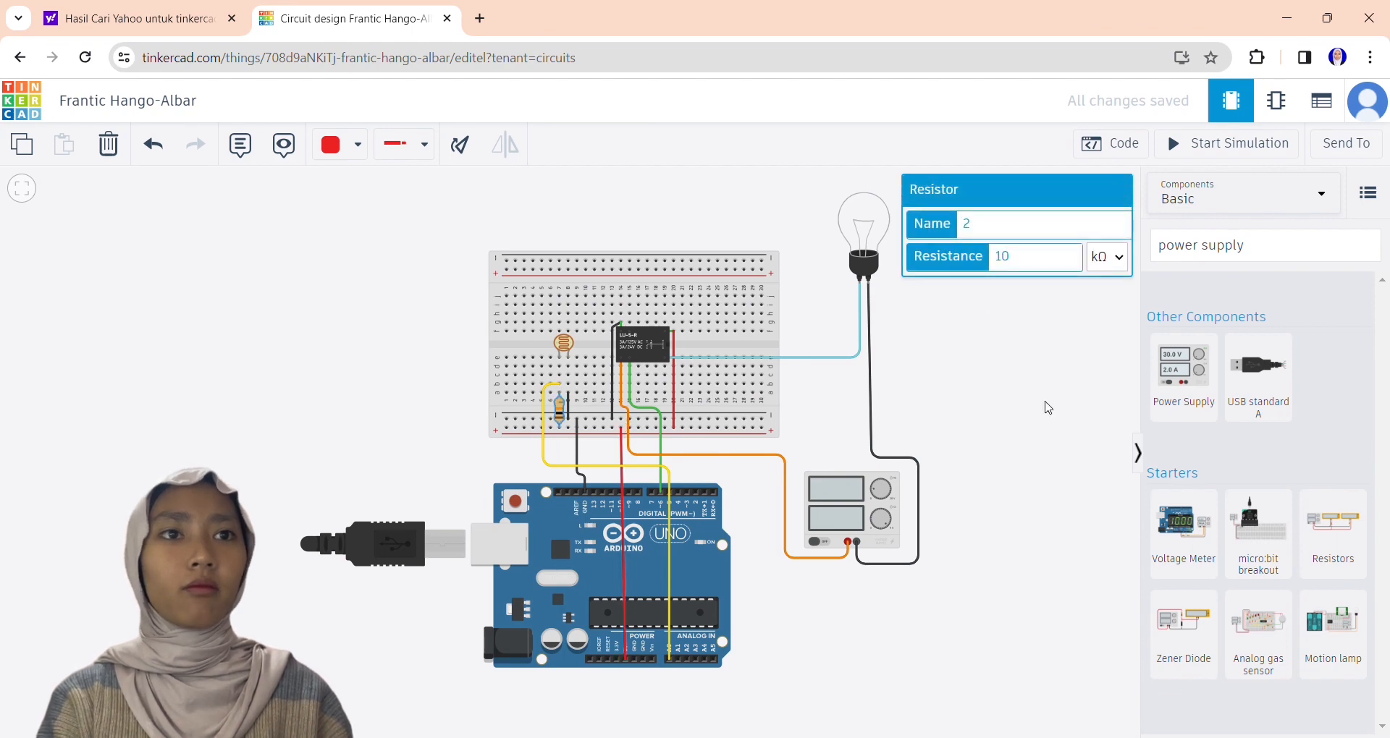
pyautogui.click(814, 202)
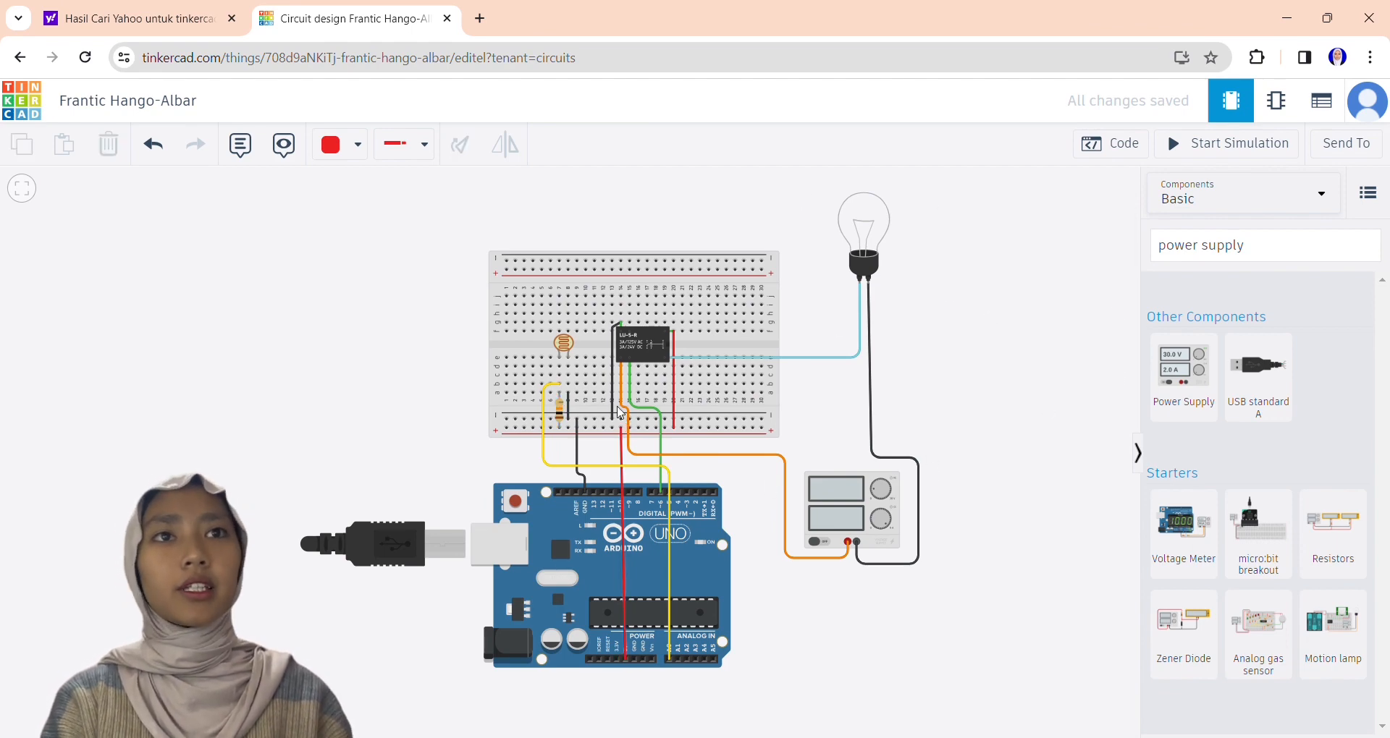
pyautogui.click(1110, 144)
pyautogui.click(948, 187)
pyautogui.click(963, 259)
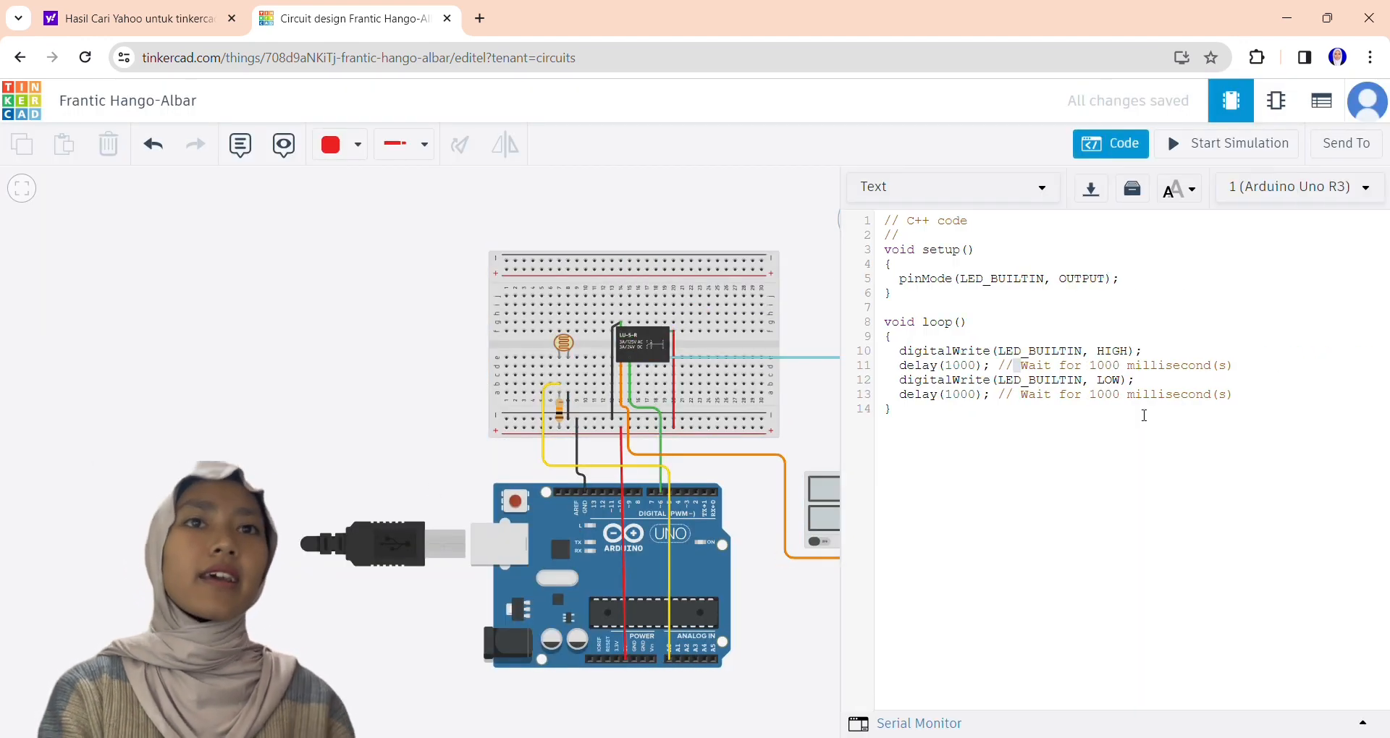
pyautogui.hotkey('ctrl', 'a')
pyautogui.press('Delete')
pyautogui.write('int ldr = A0; int led = 6; int nilai;  void setup() {   pinMode(led, OUTPUT);   Serial.begin(9600); }  void loop() {   nilai = analogRead(ldr);   Serial.print("Nilai LDR: ");   Serial.println(nilai);    if (nilai < 700) {     digitalWrite(led, LOW);   }   else {     digitalWrite(led, HIGH);   }  }')
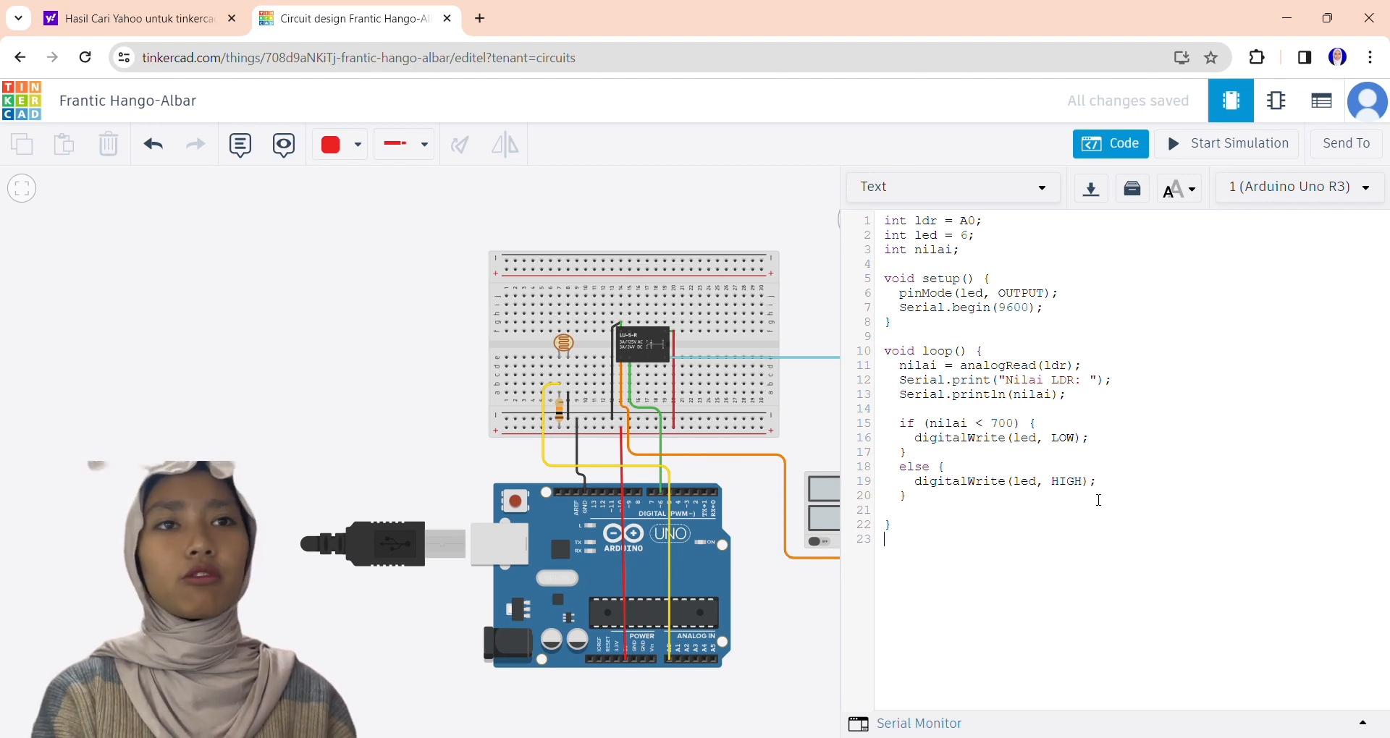
# Start the simulation, dismiss the debugger help and open the Serial Monitor for the LDR readings.
pyautogui.click(1219, 150)
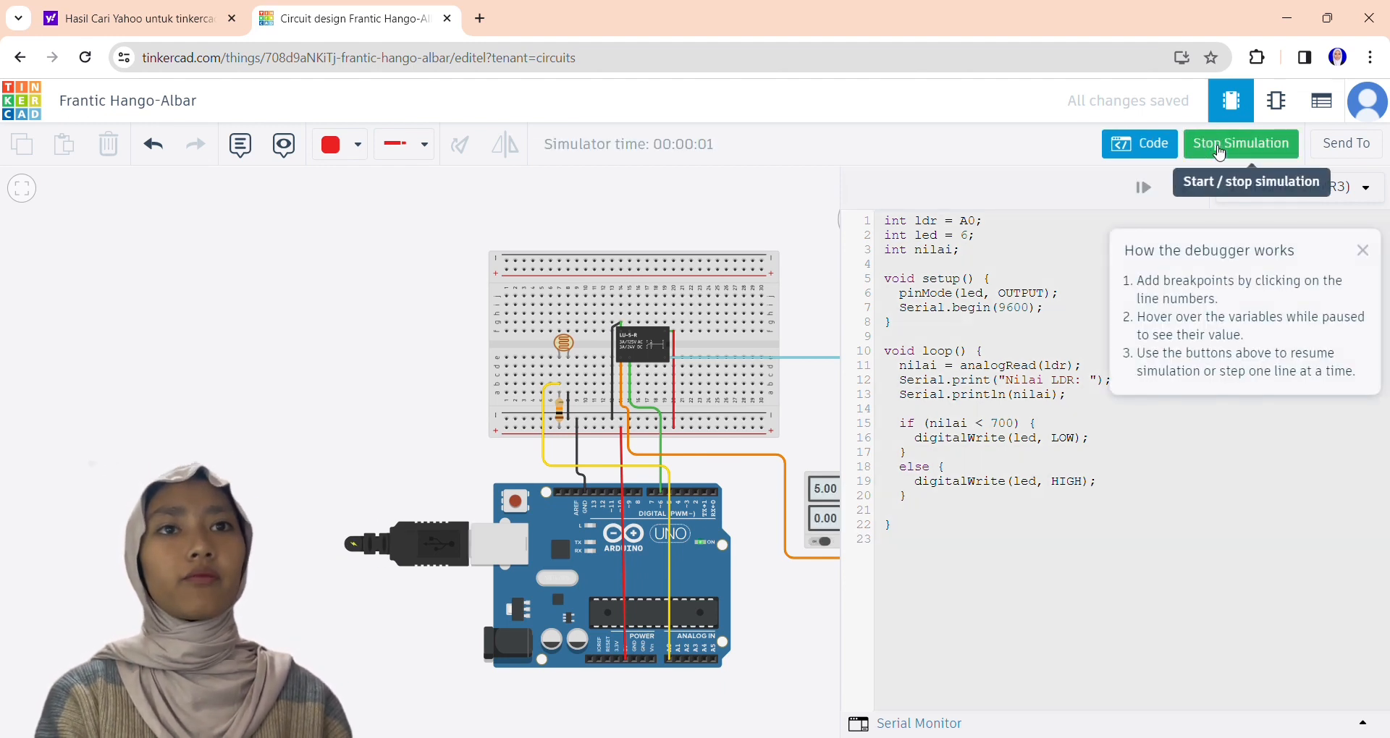
pyautogui.click(1362, 250)
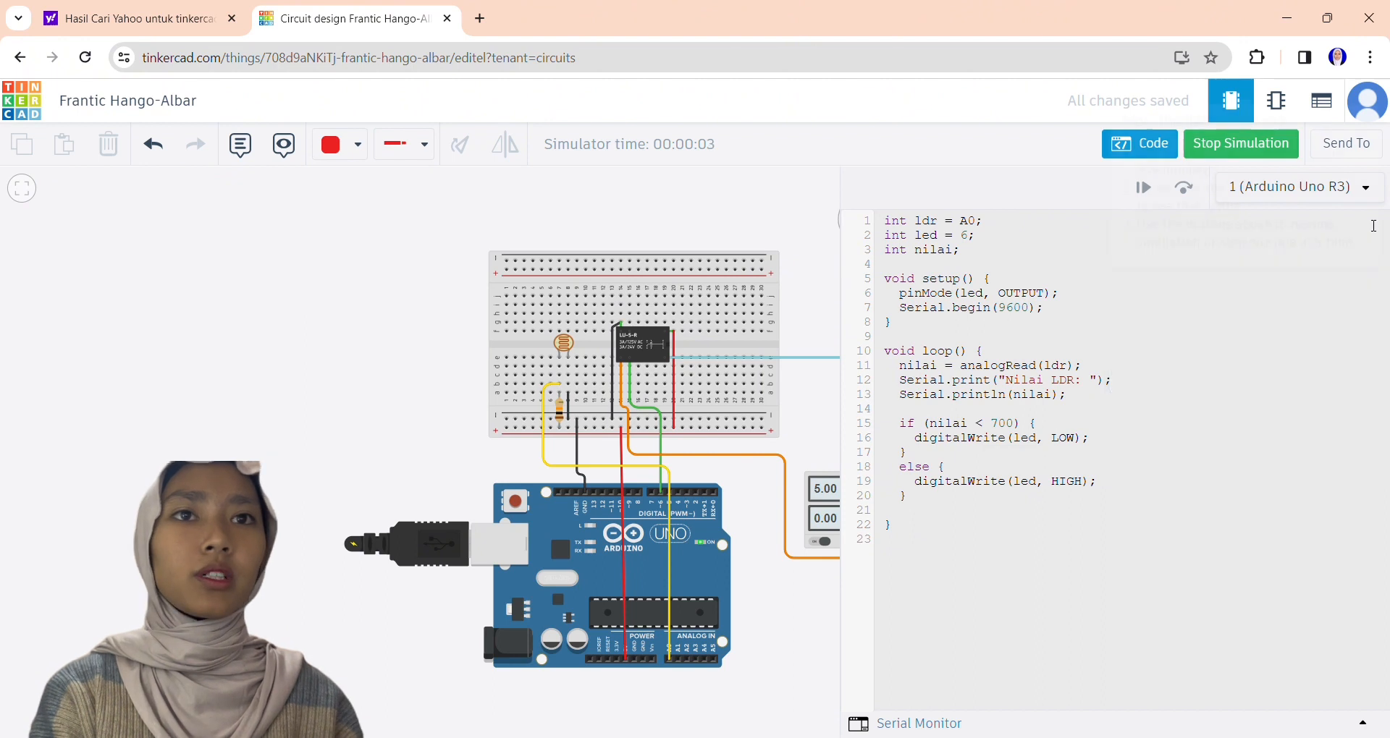
pyautogui.click(952, 723)
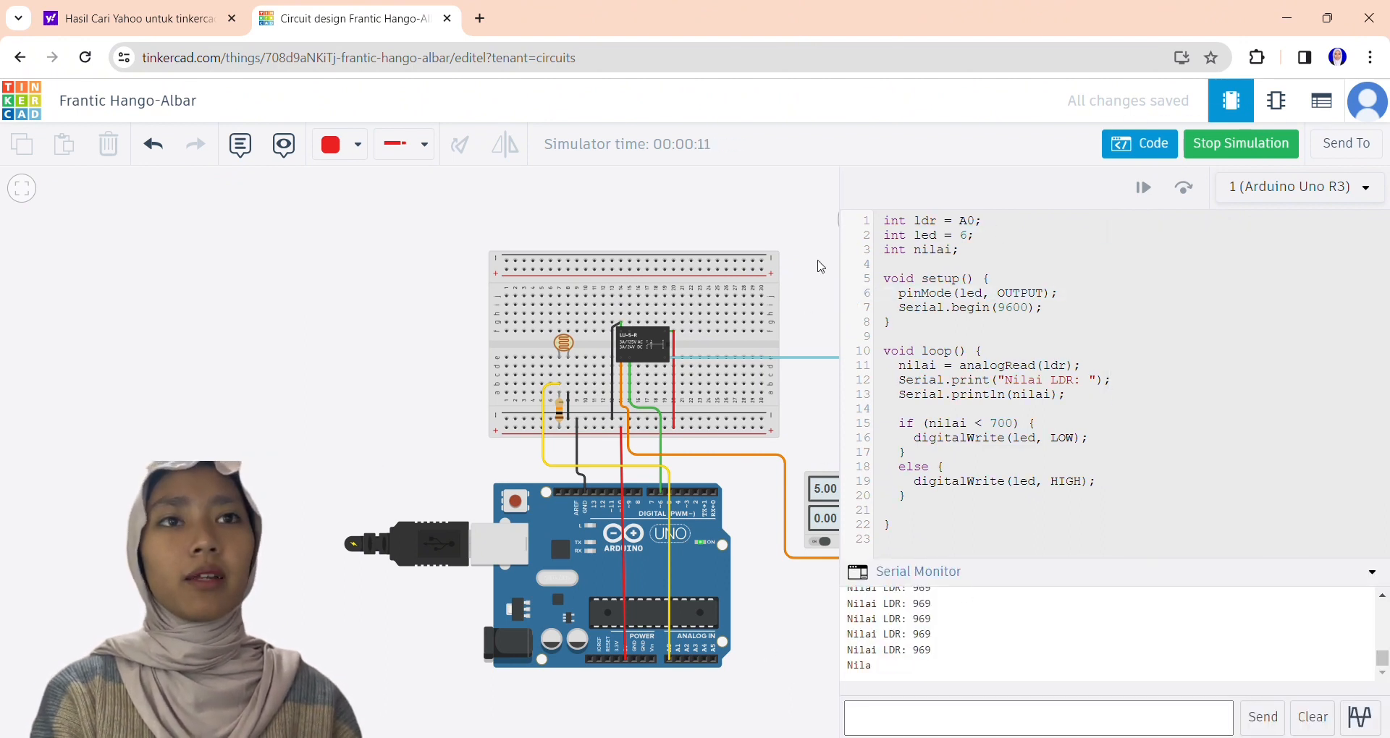
# Test the bulb by varying the photoresistor's light level and operating the power supply during the simulation.
pyautogui.moveTo(378, 436); pyautogui.dragTo(161, 475)
pyautogui.click(345, 382)
pyautogui.moveTo(323, 362)
pyautogui.mouseDown()
pyautogui.moveTo(380, 363)
pyautogui.moveTo(310, 367)
pyautogui.mouseUp()
pyautogui.click(610, 590)
pyautogui.click(606, 582)
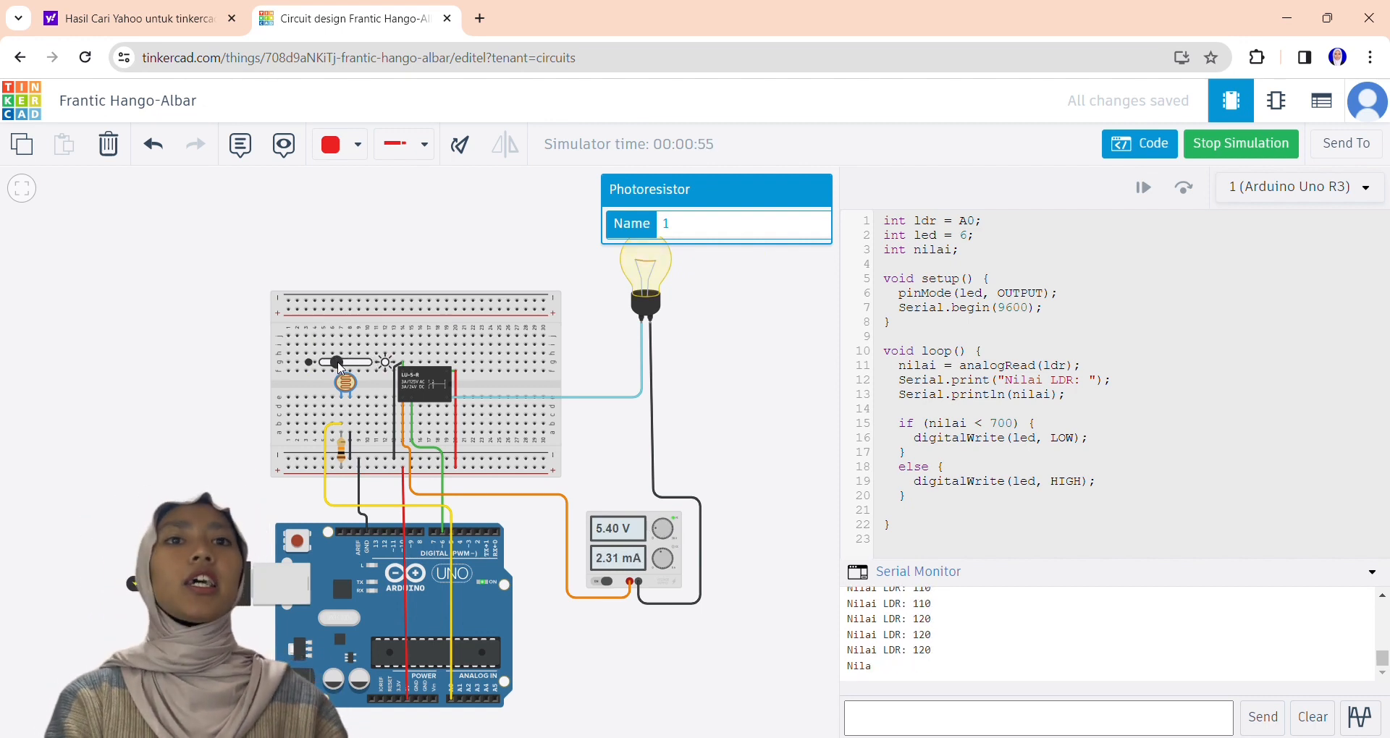
pyautogui.moveTo(341, 368); pyautogui.dragTo(322, 364)
pyautogui.click(600, 233)
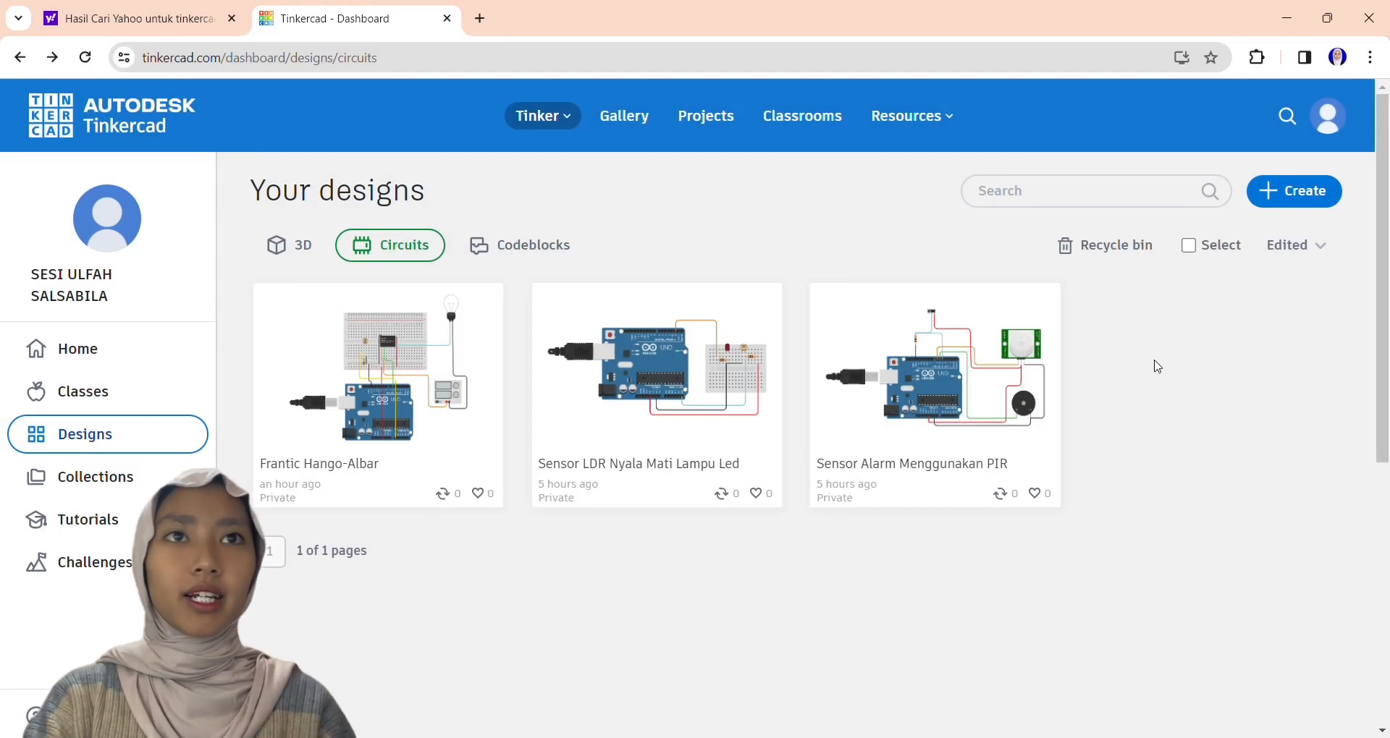
# Create a new circuit design, search the components for "lcd" and place the LCD starter with its pre-wired Arduino Uno.
pyautogui.click(1294, 191)
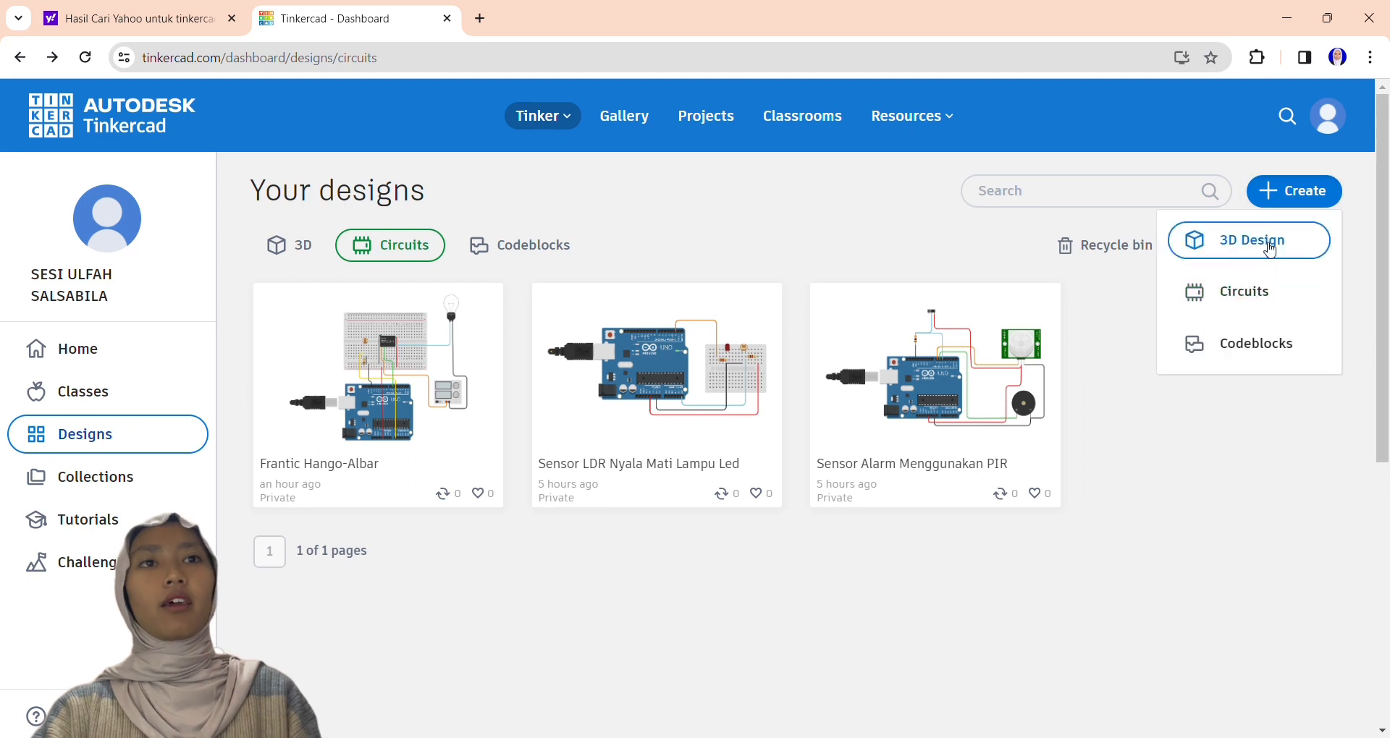
pyautogui.click(1253, 290)
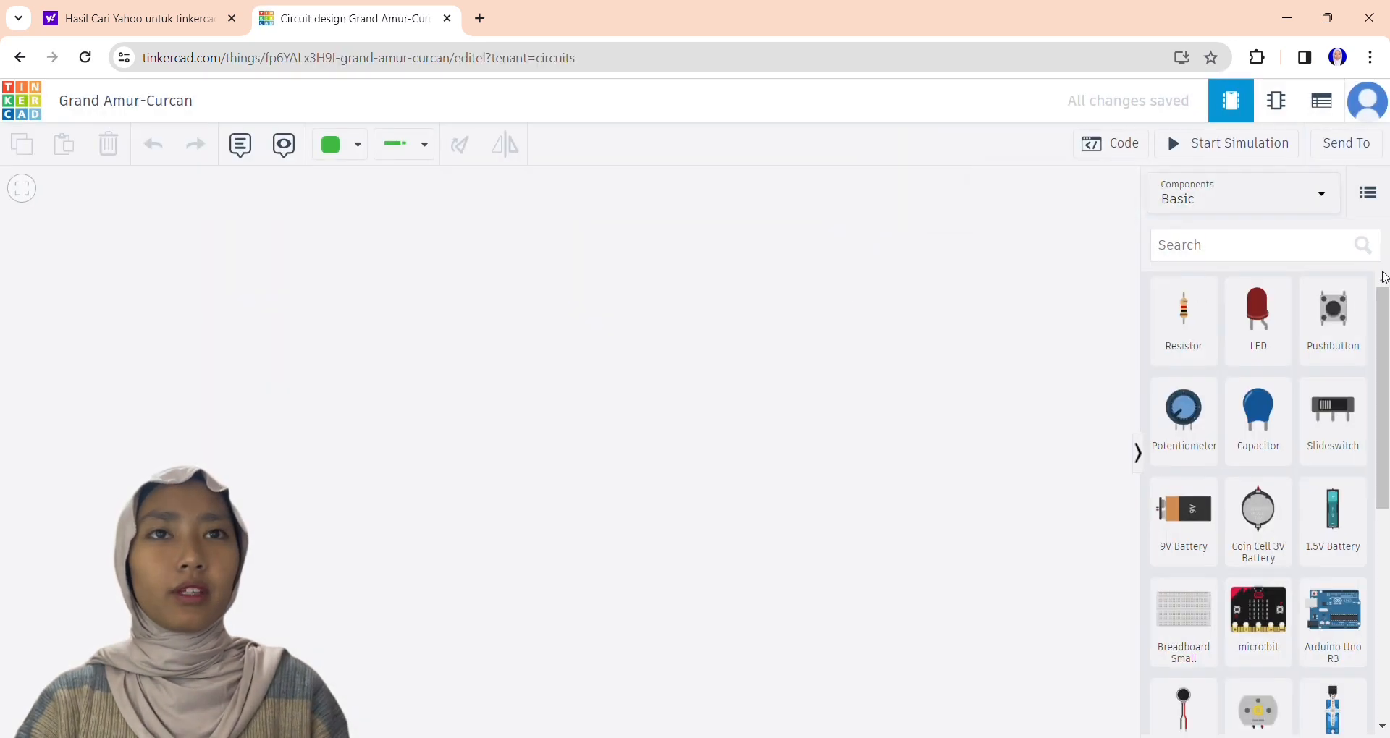
pyautogui.click(1287, 247)
pyautogui.write('lcd')
pyautogui.moveTo(1258, 532); pyautogui.dragTo(218, 459)
pyautogui.click(847, 465)
pyautogui.moveTo(894, 392); pyautogui.dragTo(955, 415)
pyautogui.scroll(-5, 1065, 393)
pyautogui.scroll(5, 1065, 393)
pyautogui.scroll(-2, 1065, 393)
pyautogui.scroll(2, 1064, 397)
# Search the components for "ultr" and place the four-pin HC-SR04 ultrasonic distance sensor above the Arduino.
pyautogui.click(1212, 256)
pyautogui.press('BackSpace')
pyautogui.press('BackSpace')
pyautogui.press('BackSpace')
pyautogui.write('ultr')
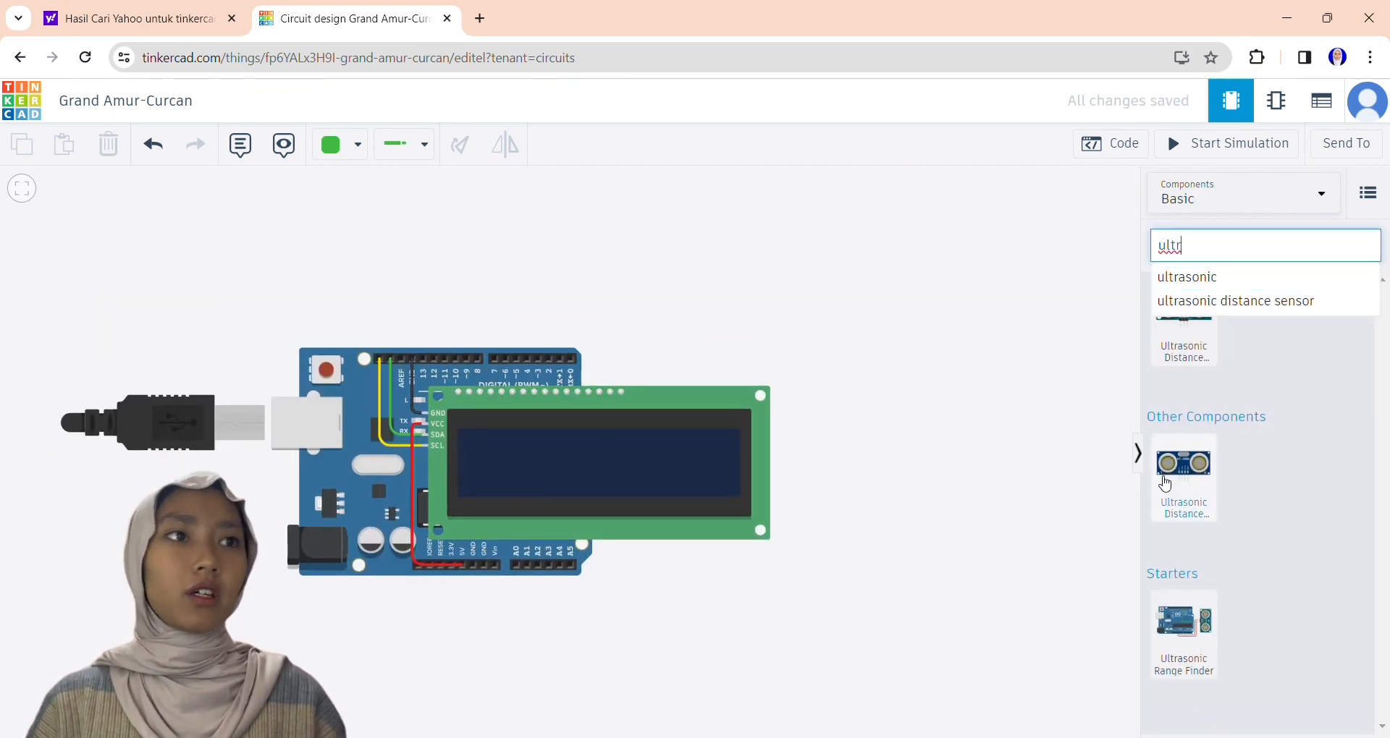
pyautogui.moveTo(1184, 466); pyautogui.dragTo(418, 252)
pyautogui.click(957, 337)
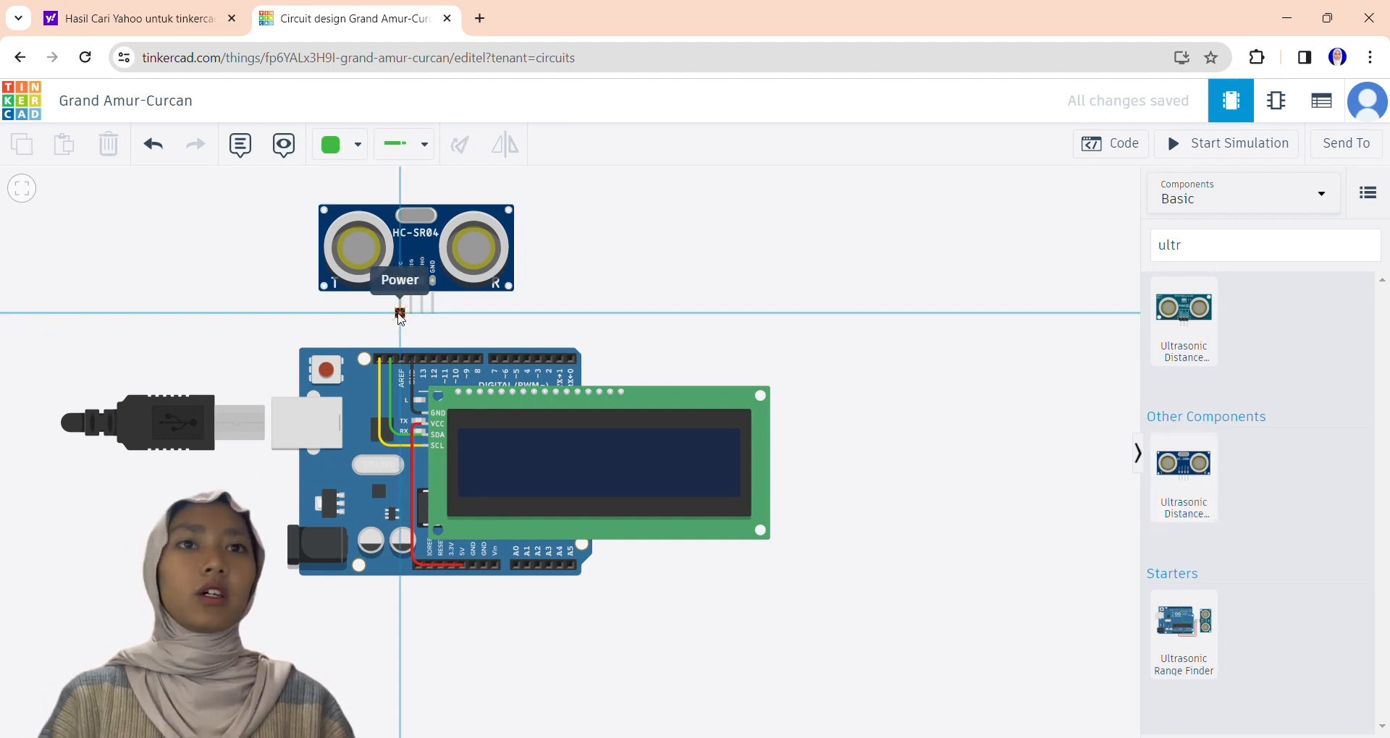
# Wire the ultrasonic sensor's VCC to the LCD's VCC and its TRIG pin to the Arduino's D8.
pyautogui.click(400, 315)
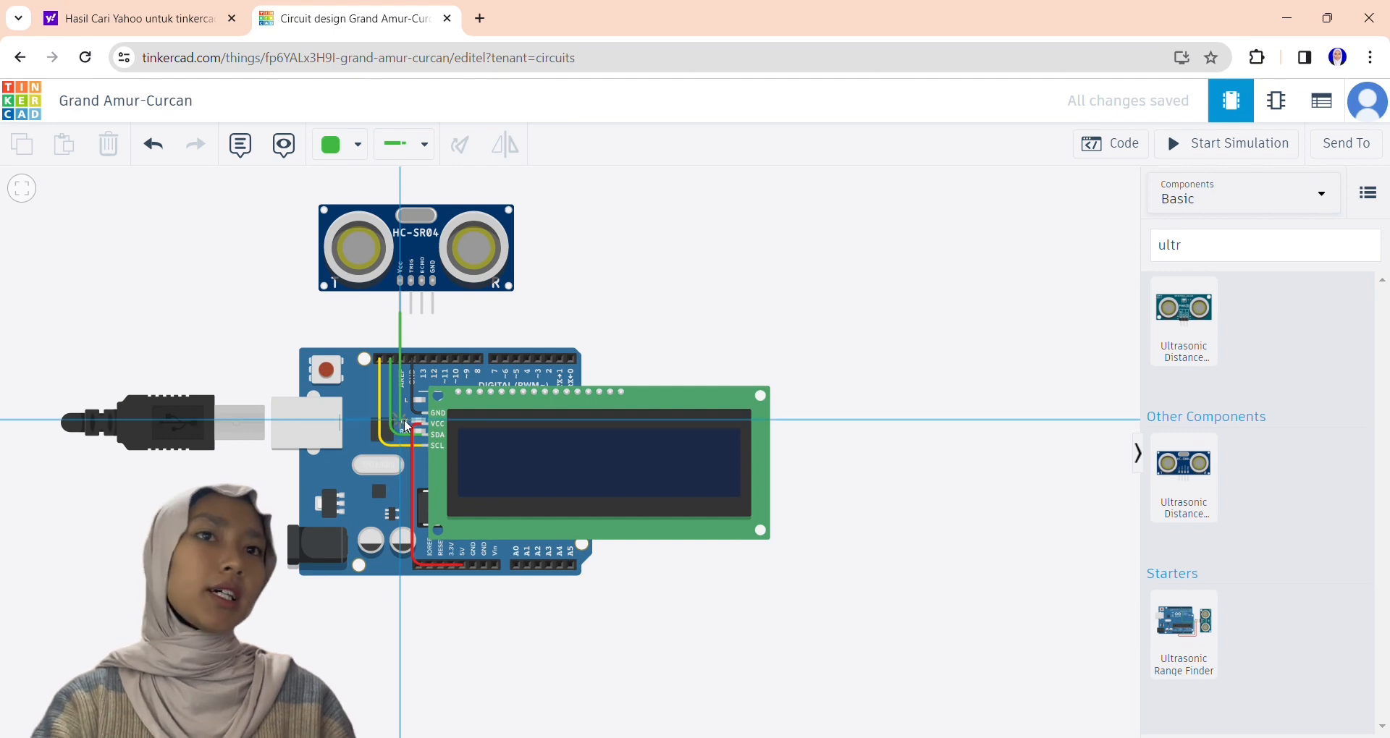
pyautogui.click(403, 421)
pyautogui.click(425, 424)
pyautogui.moveTo(400, 420); pyautogui.dragTo(401, 424)
pyautogui.click(529, 314)
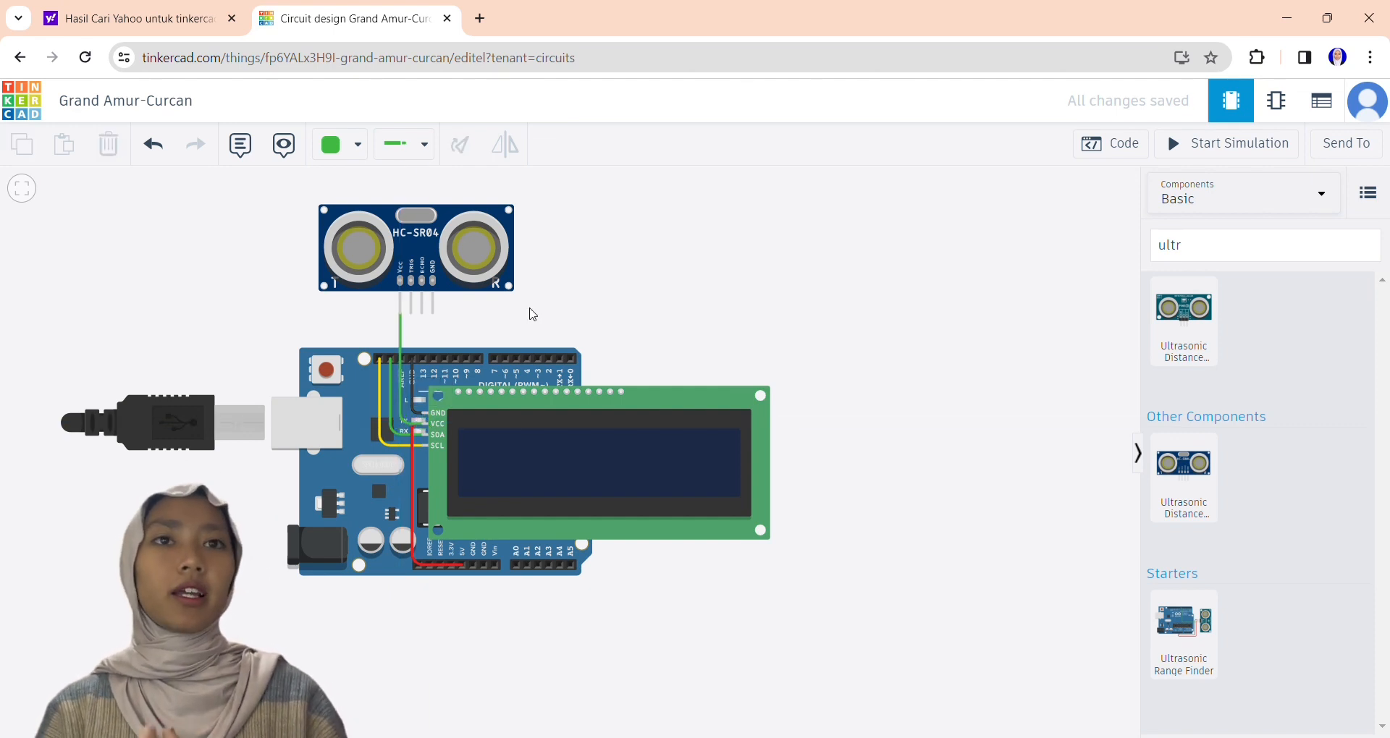
pyautogui.click(411, 310)
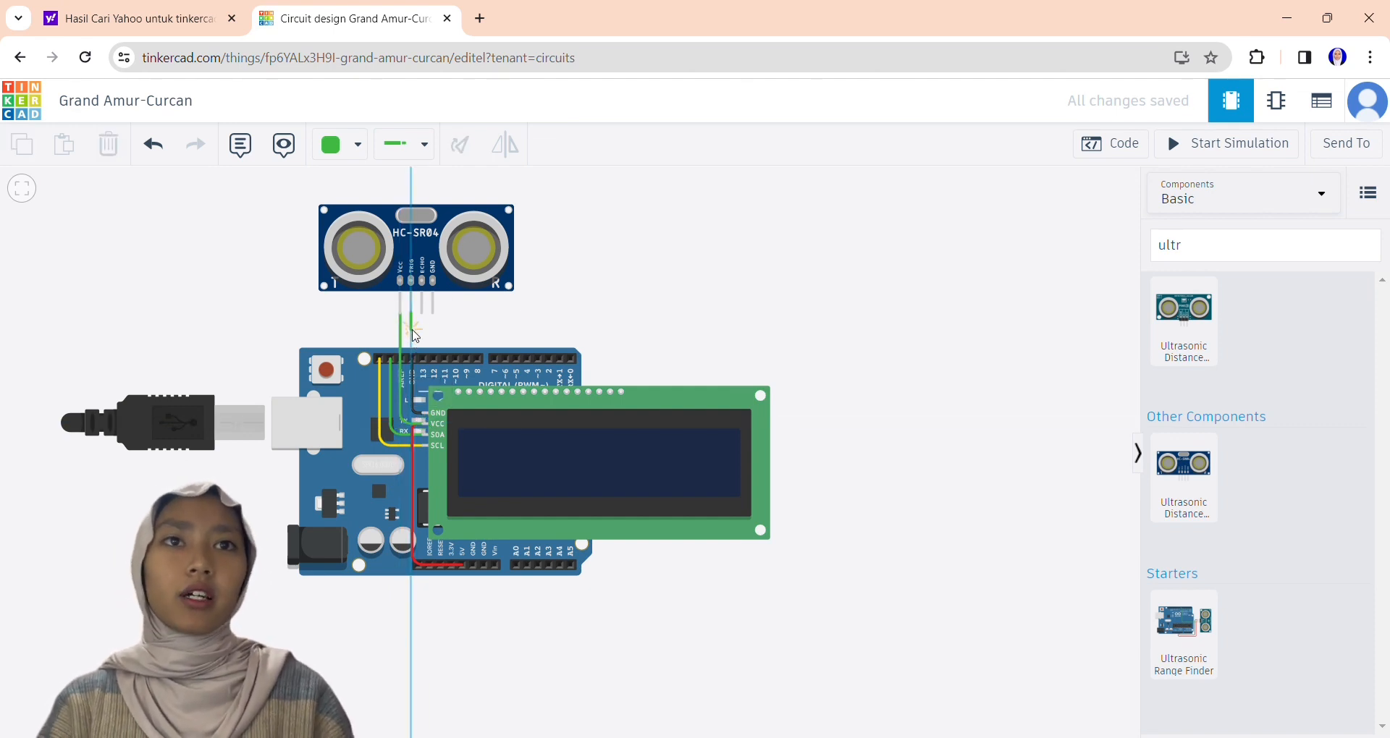
pyautogui.click(411, 330)
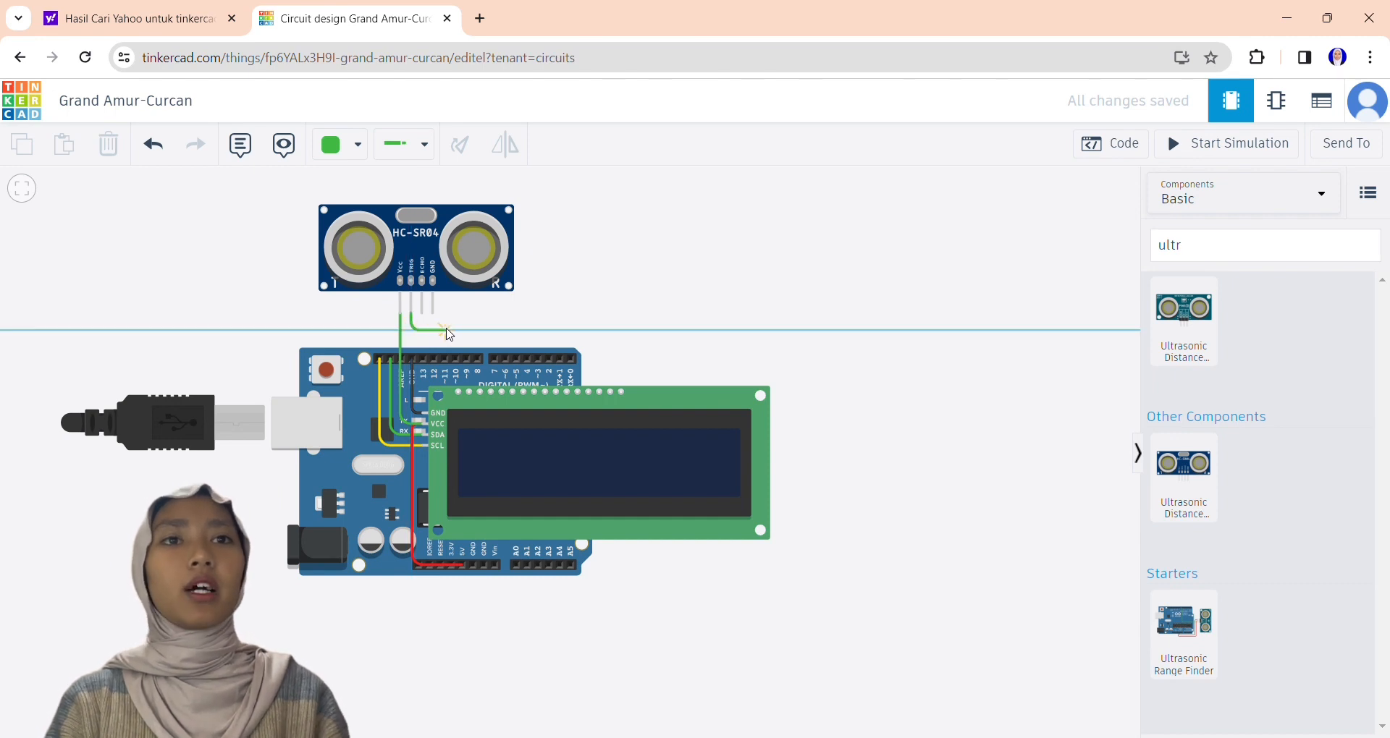
pyautogui.click(478, 358)
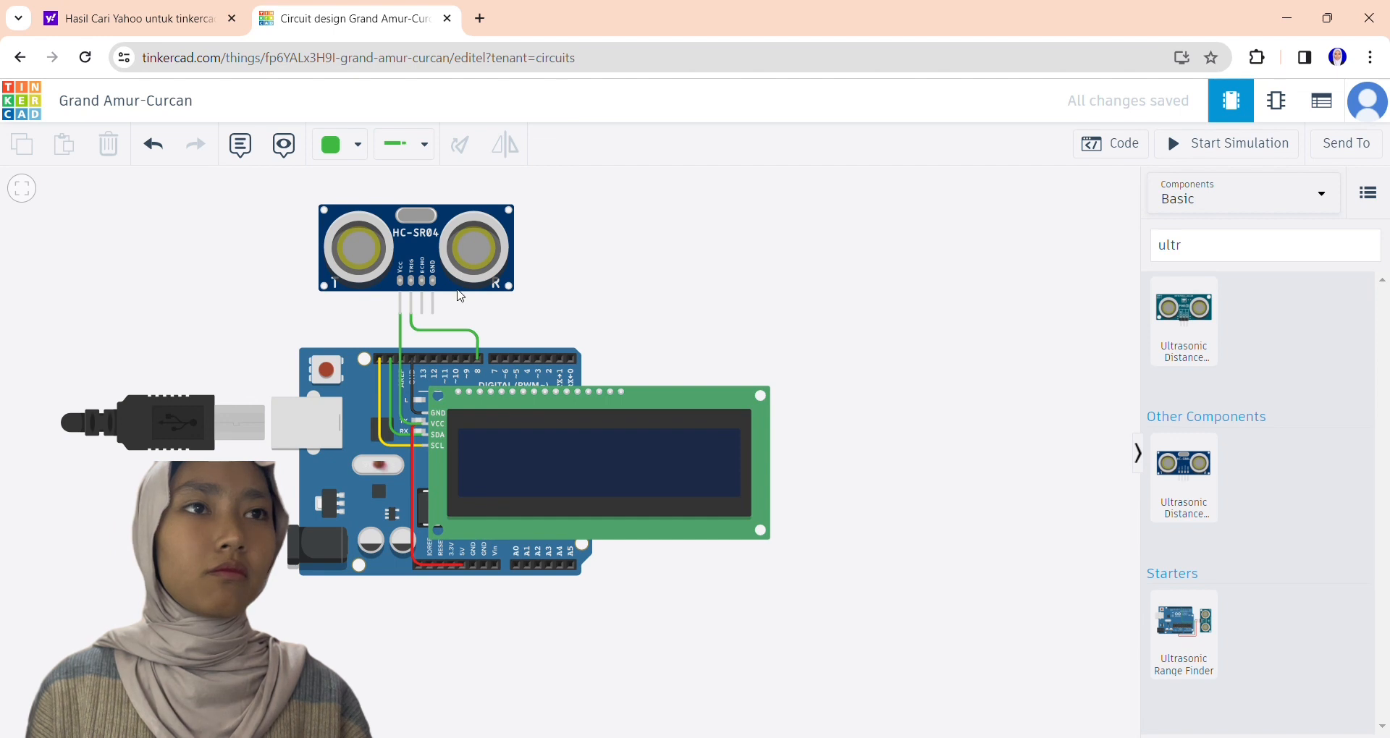
# Wire the ultrasonic sensor's ECHO pin to the Arduino's D9 and its GND to the LCD's GND.
pyautogui.click(422, 309)
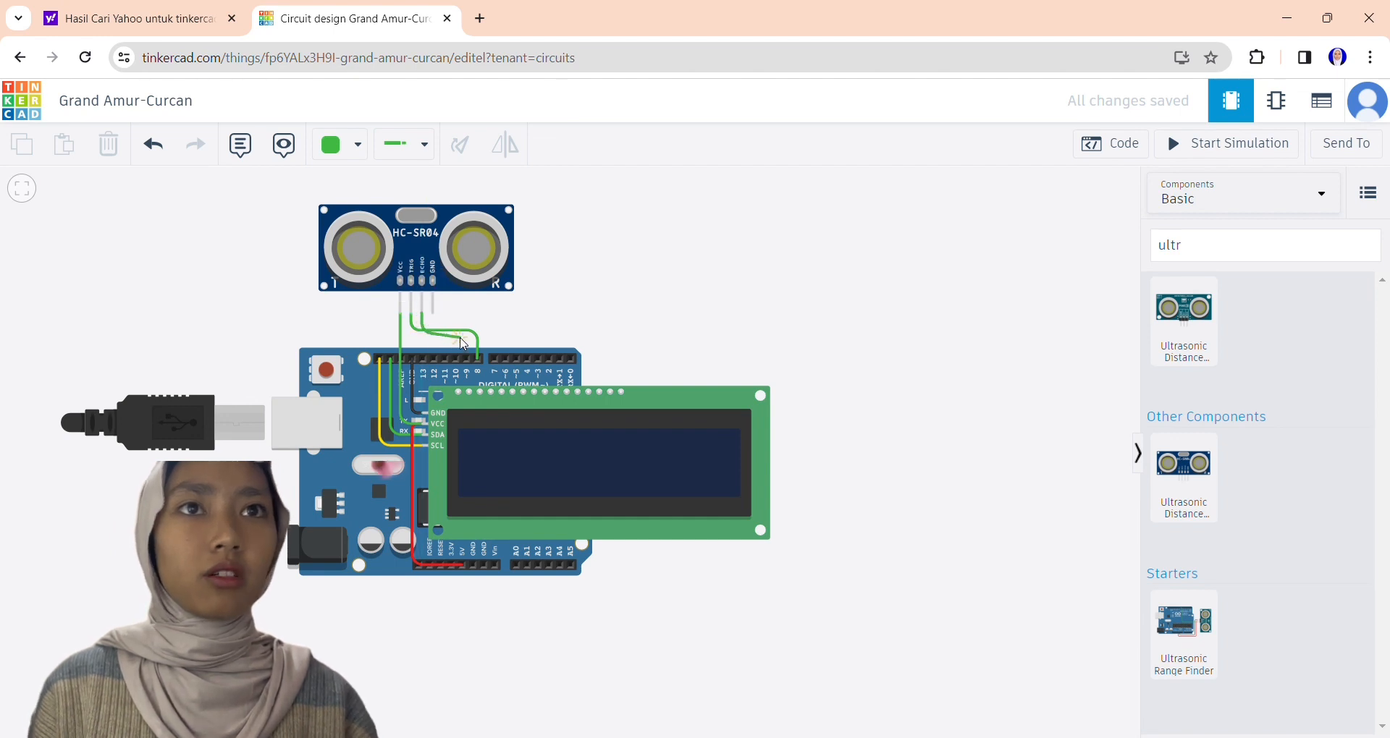
pyautogui.click(423, 336)
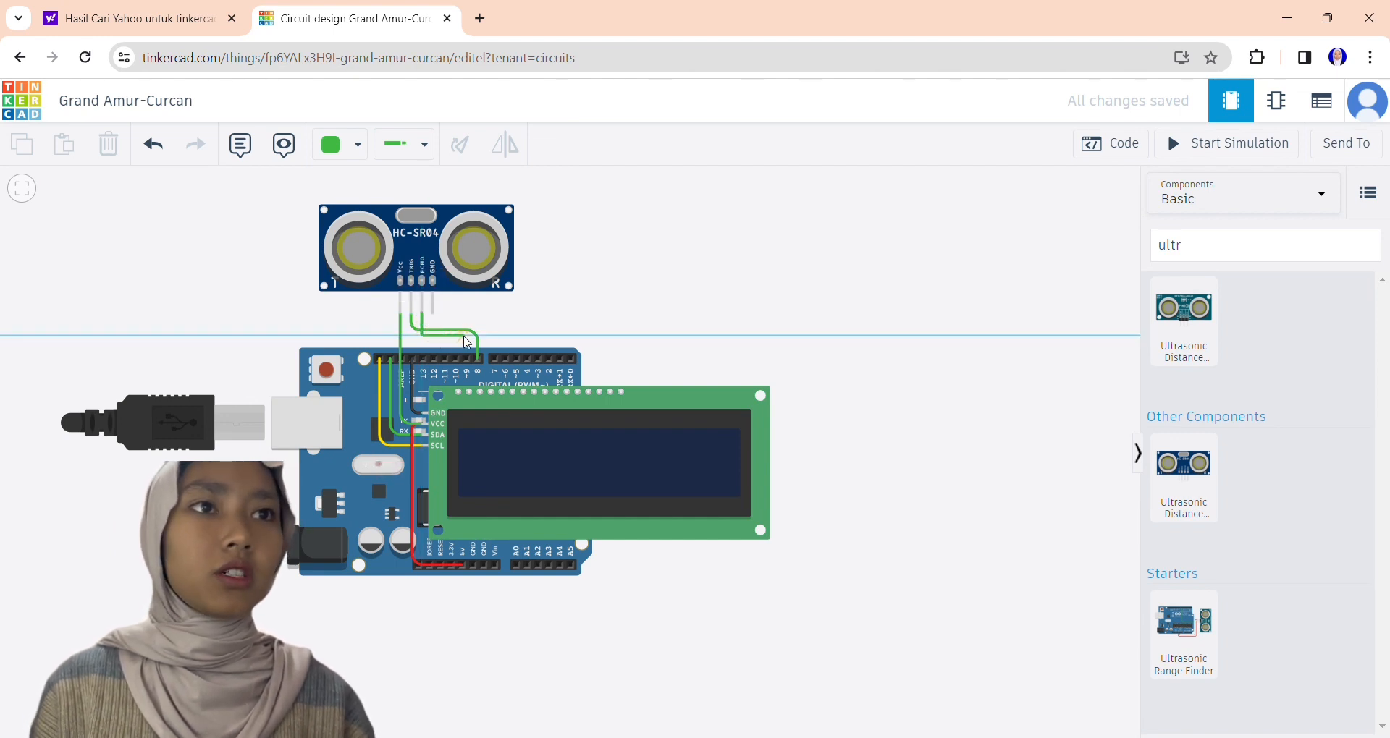
pyautogui.click(464, 335)
pyautogui.click(468, 358)
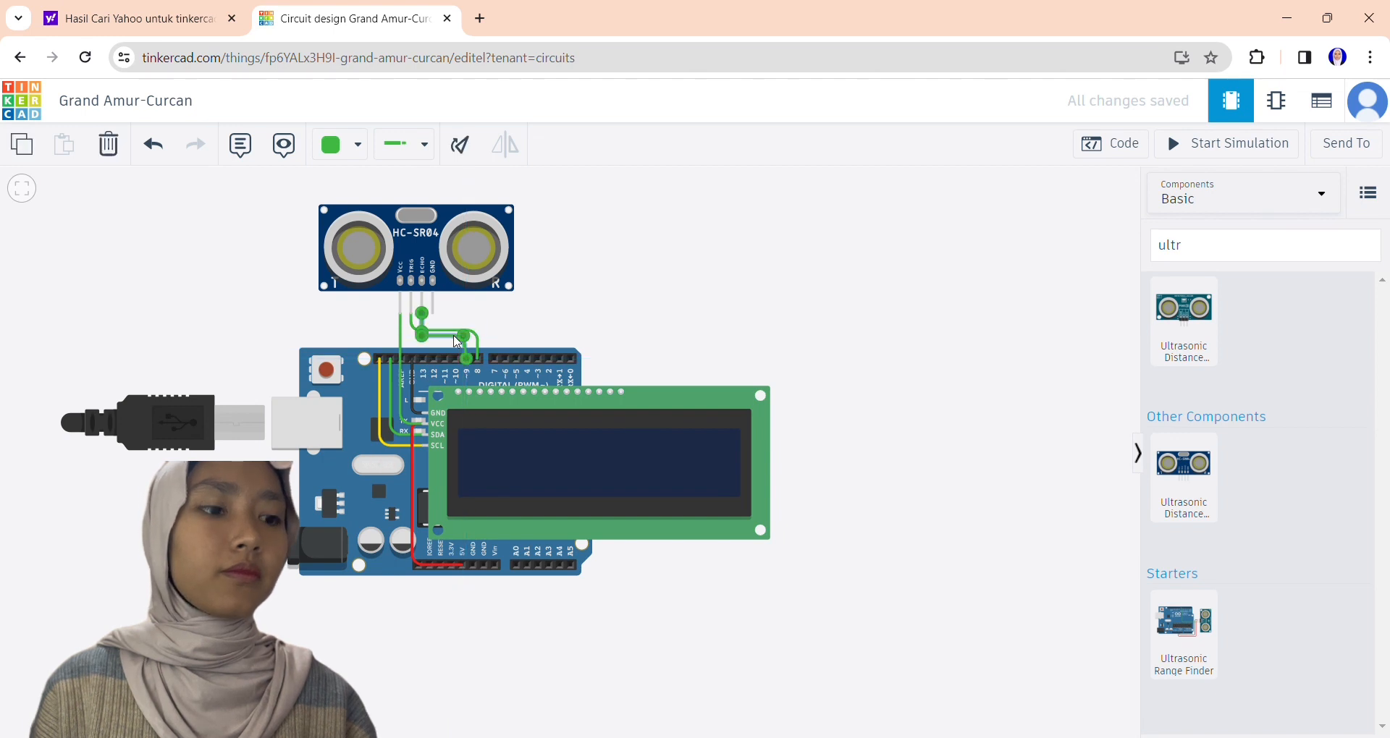
pyautogui.click(550, 305)
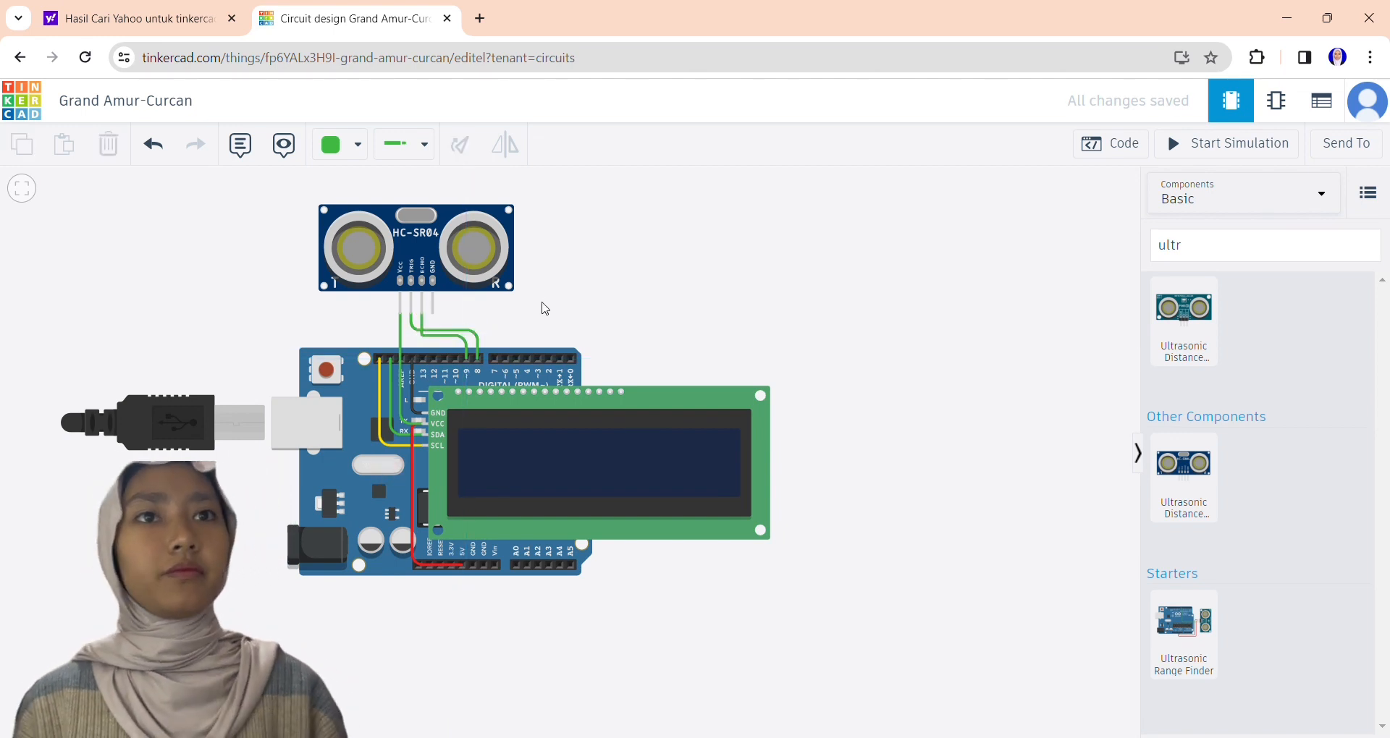
pyautogui.click(409, 343)
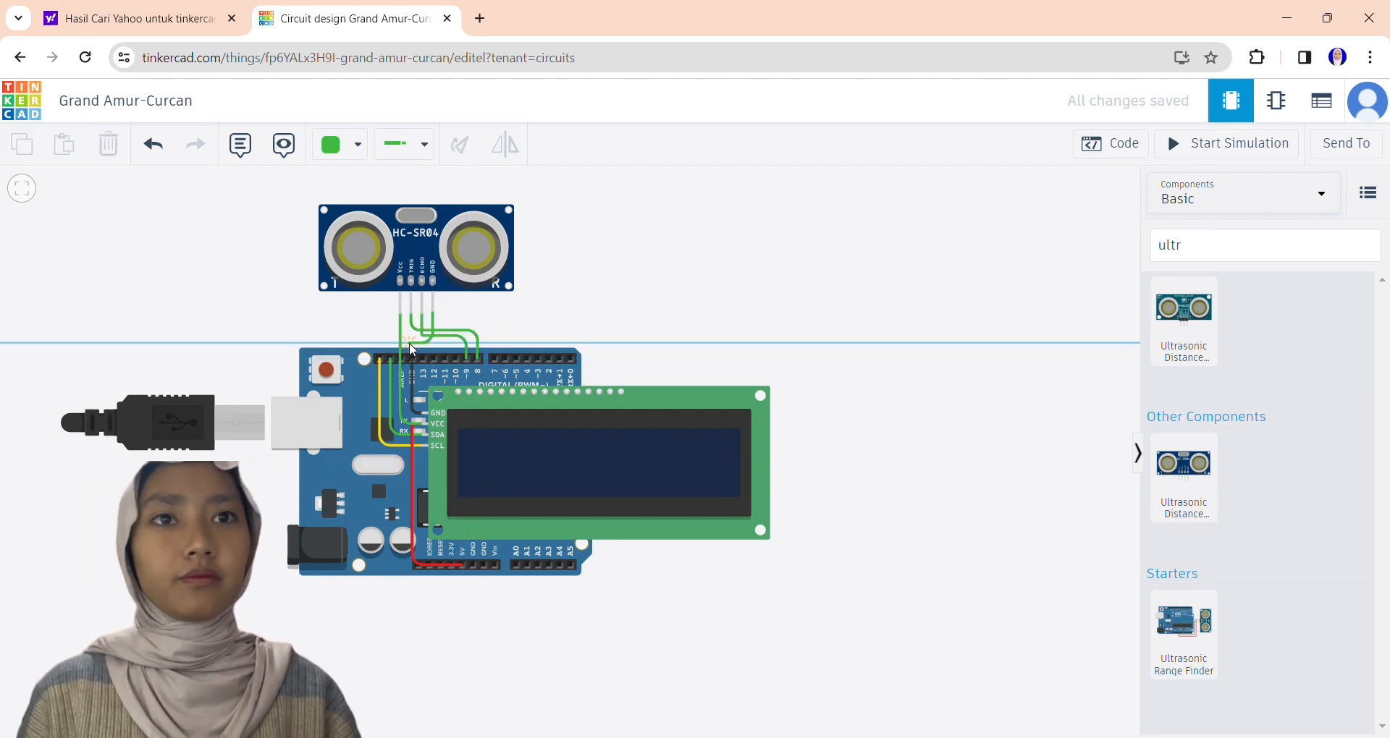
pyautogui.click(417, 414)
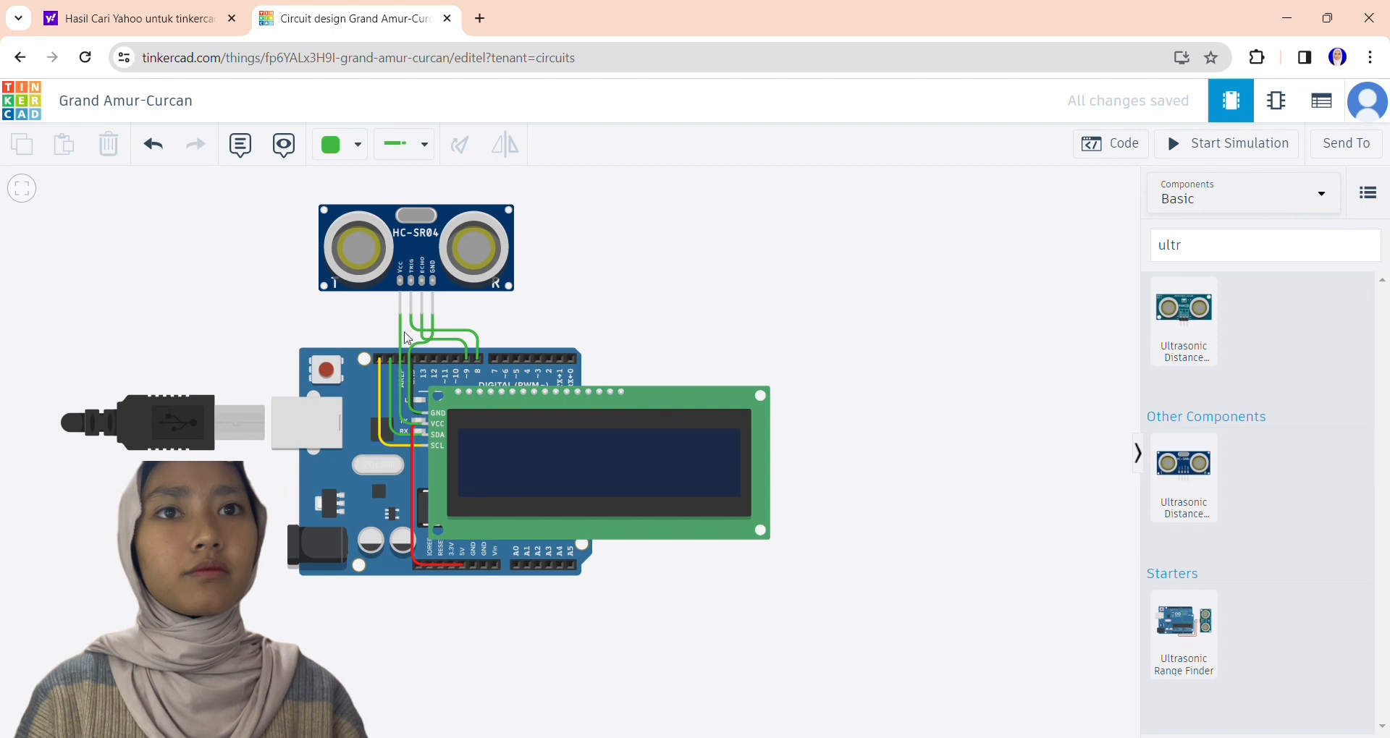
# Color the sensor's VCC wire red and its TRIG wire turquoise.
pyautogui.click(399, 416)
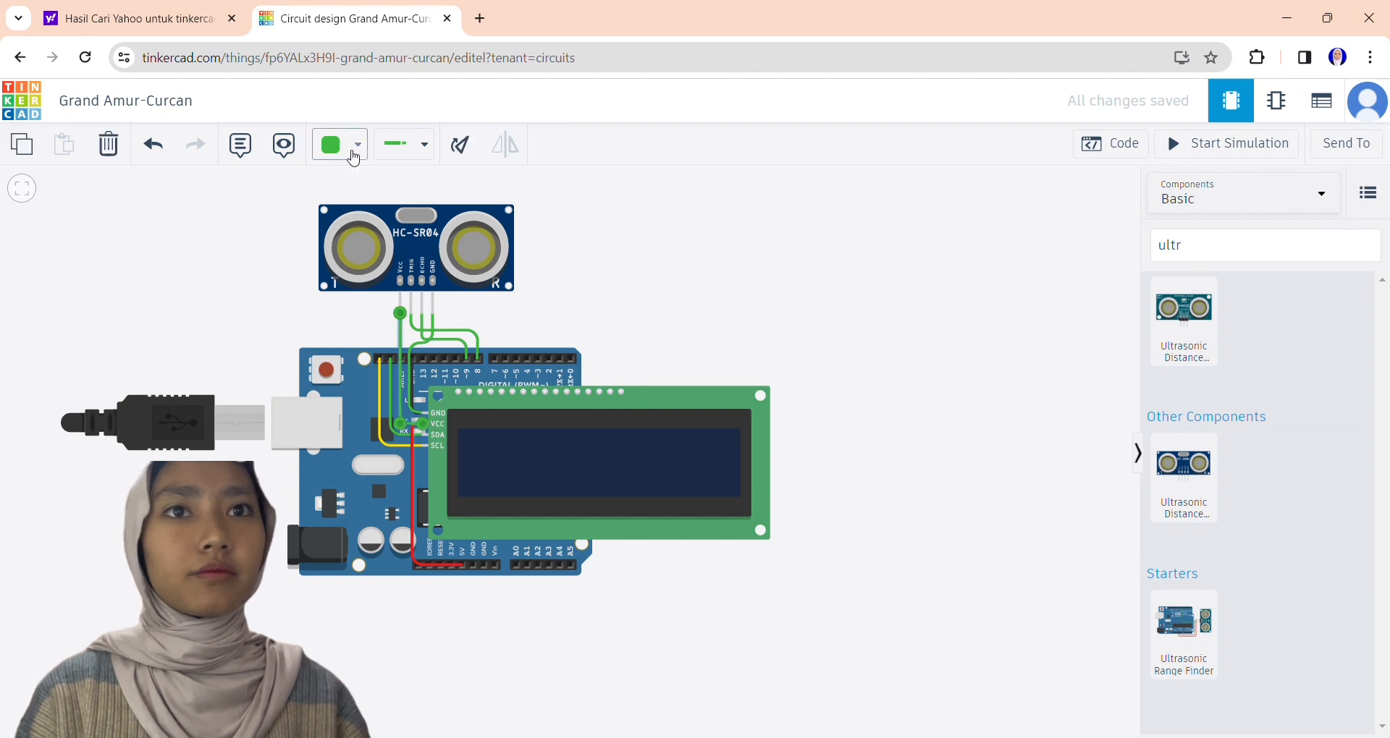
pyautogui.click(355, 150)
pyautogui.click(360, 220)
pyautogui.click(354, 145)
pyautogui.click(370, 356)
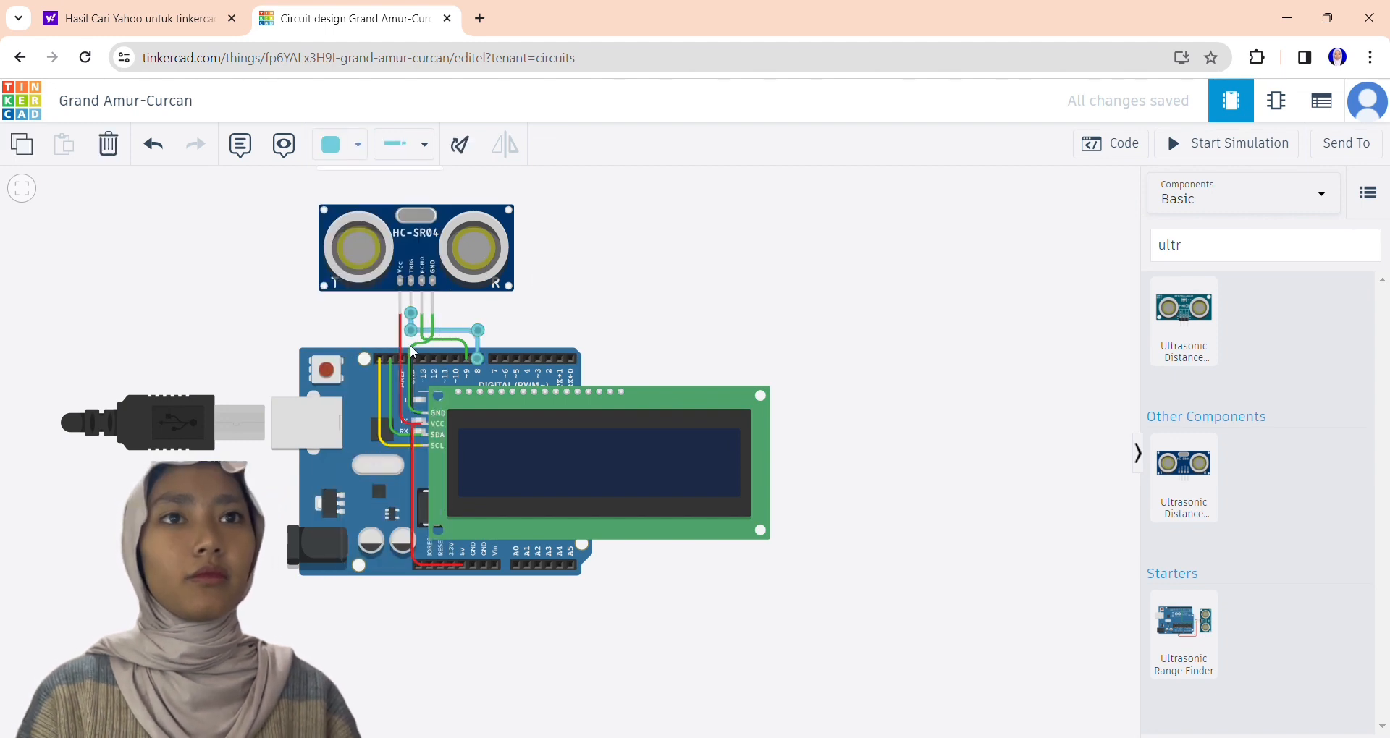
# Color the sensor's ECHO wire purple and its GND wire black.
pyautogui.click(362, 144)
pyautogui.click(366, 412)
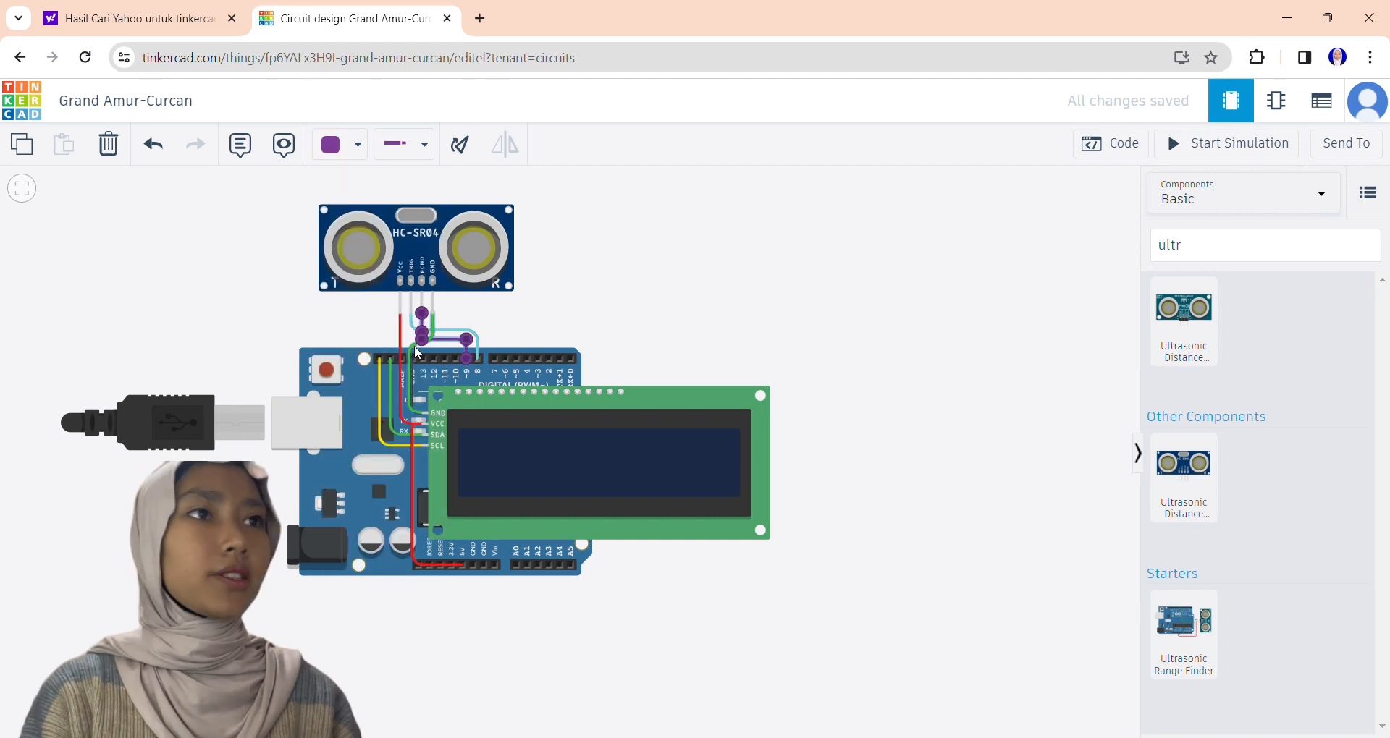
pyautogui.click(408, 376)
pyautogui.click(355, 152)
pyautogui.click(362, 197)
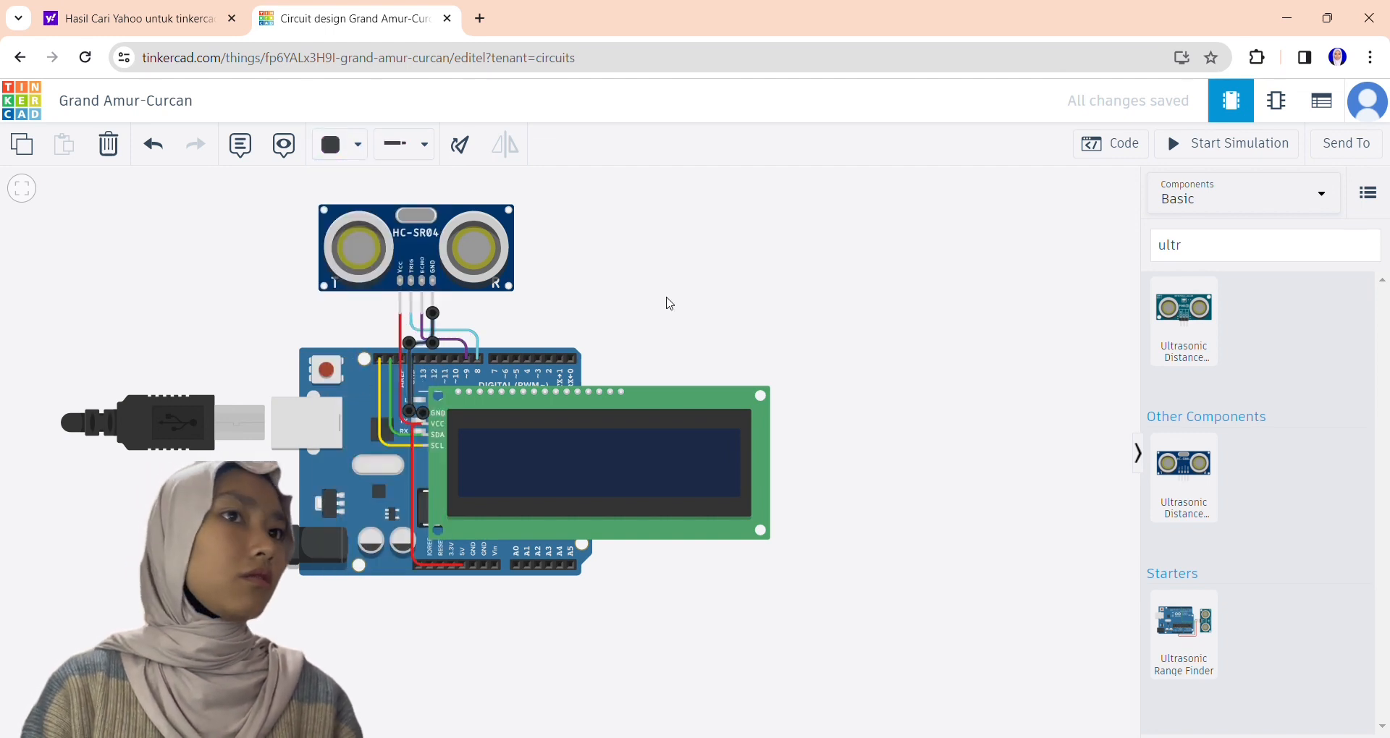
pyautogui.click(670, 304)
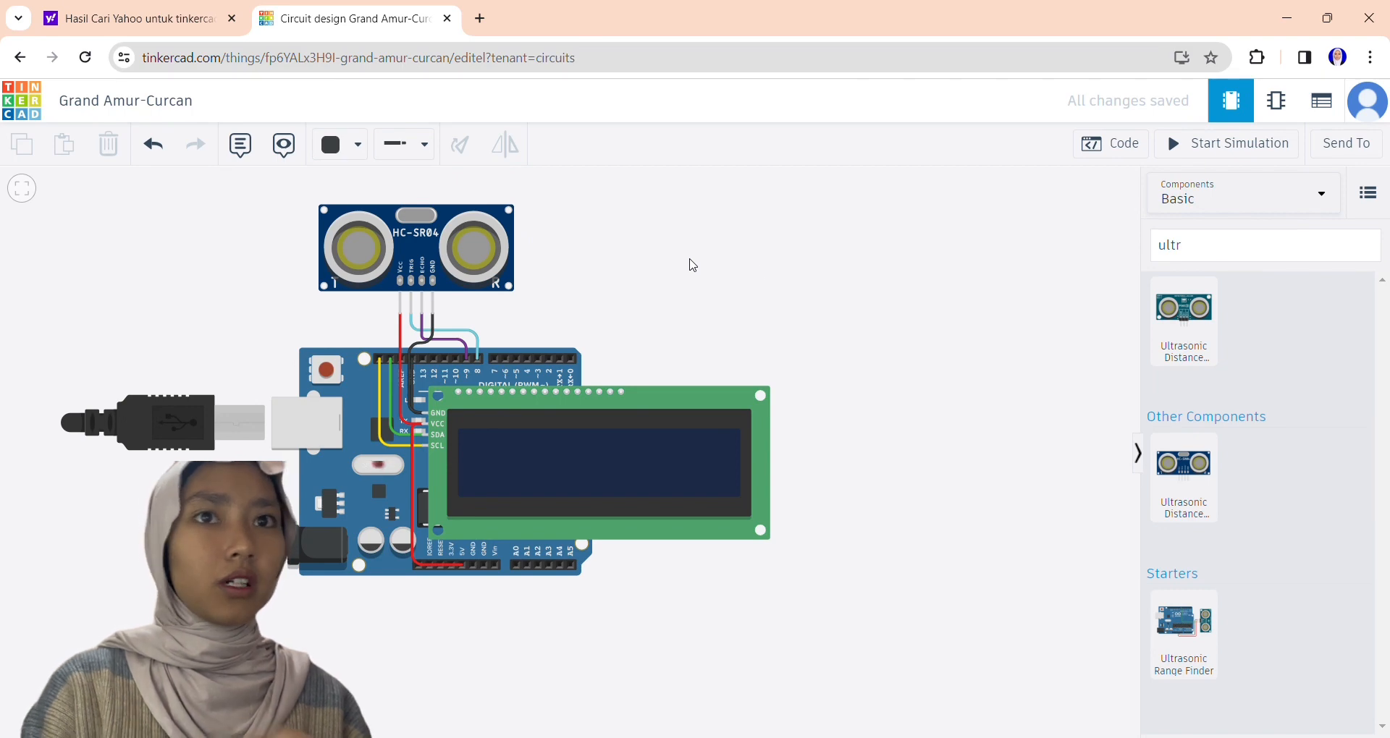
# Open the Arduino's code and switch the editor from blocks to text mode.
pyautogui.click(1110, 144)
pyautogui.click(952, 187)
pyautogui.click(872, 258)
pyautogui.click(788, 427)
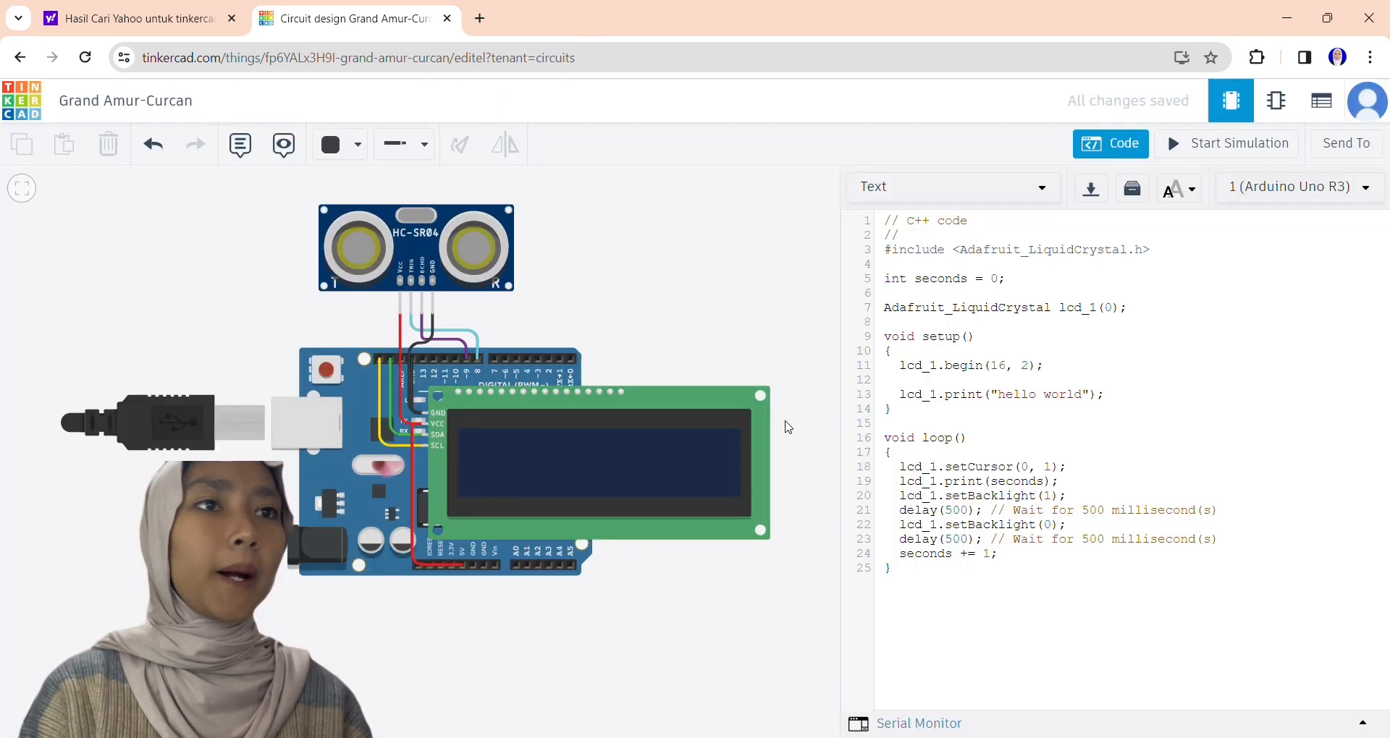
# Replace the default sketch with the "PENGARIS DIGITAL" ultrasonic LCD code using TrigPin 8 and EchoPin 9, and review it.
pyautogui.click(919, 596)
pyautogui.hotkey('ctrl', 'a')
pyautogui.press('BackSpace')
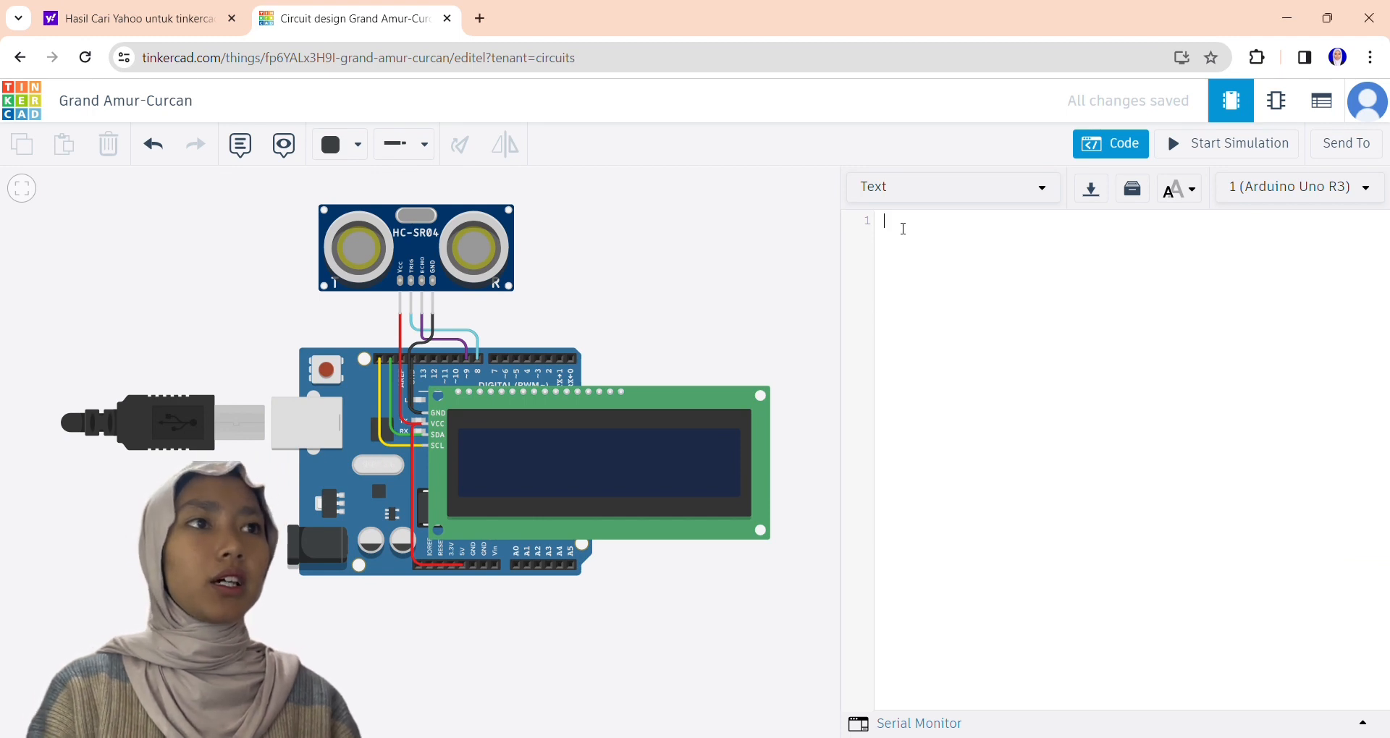
pyautogui.hotkey('ctrl', 'v')
pyautogui.scroll(3, 1384, 340)
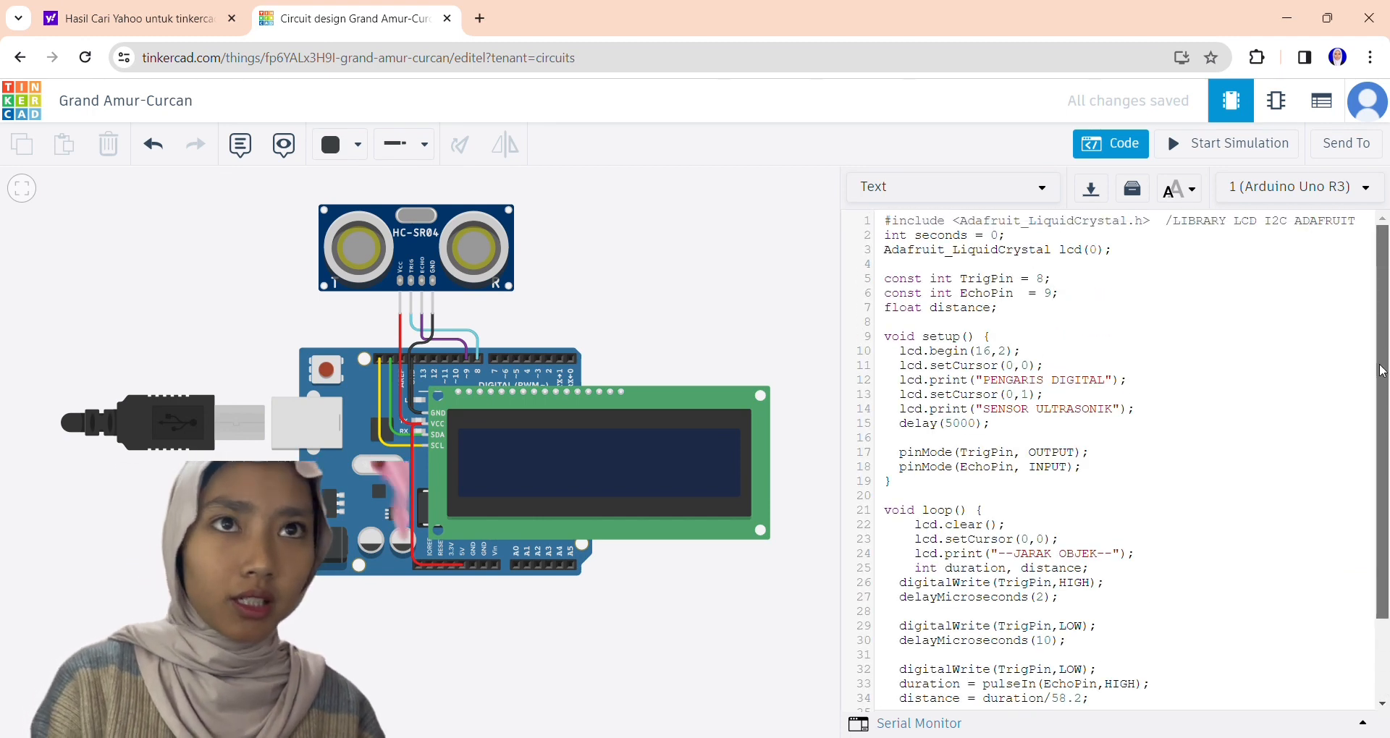
pyautogui.click(878, 334)
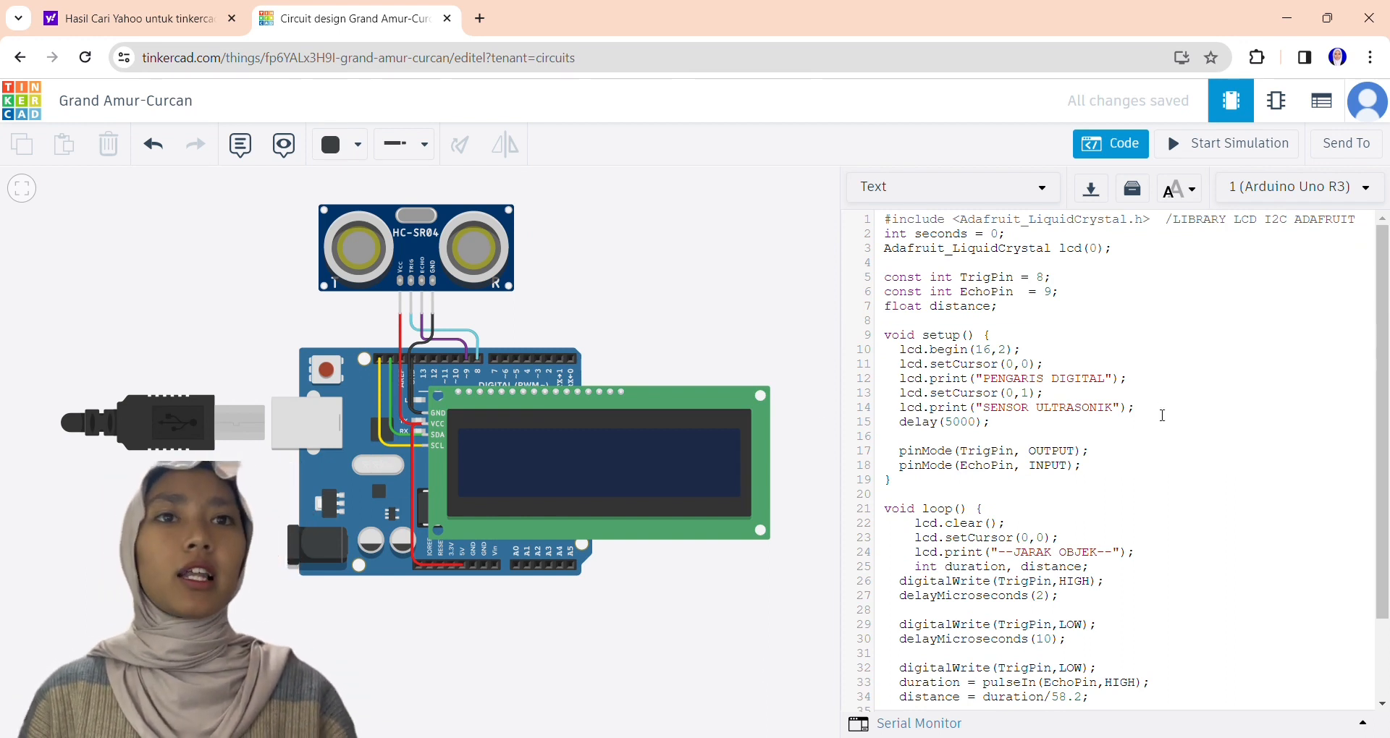
pyautogui.moveTo(1384, 327); pyautogui.dragTo(1381, 403)
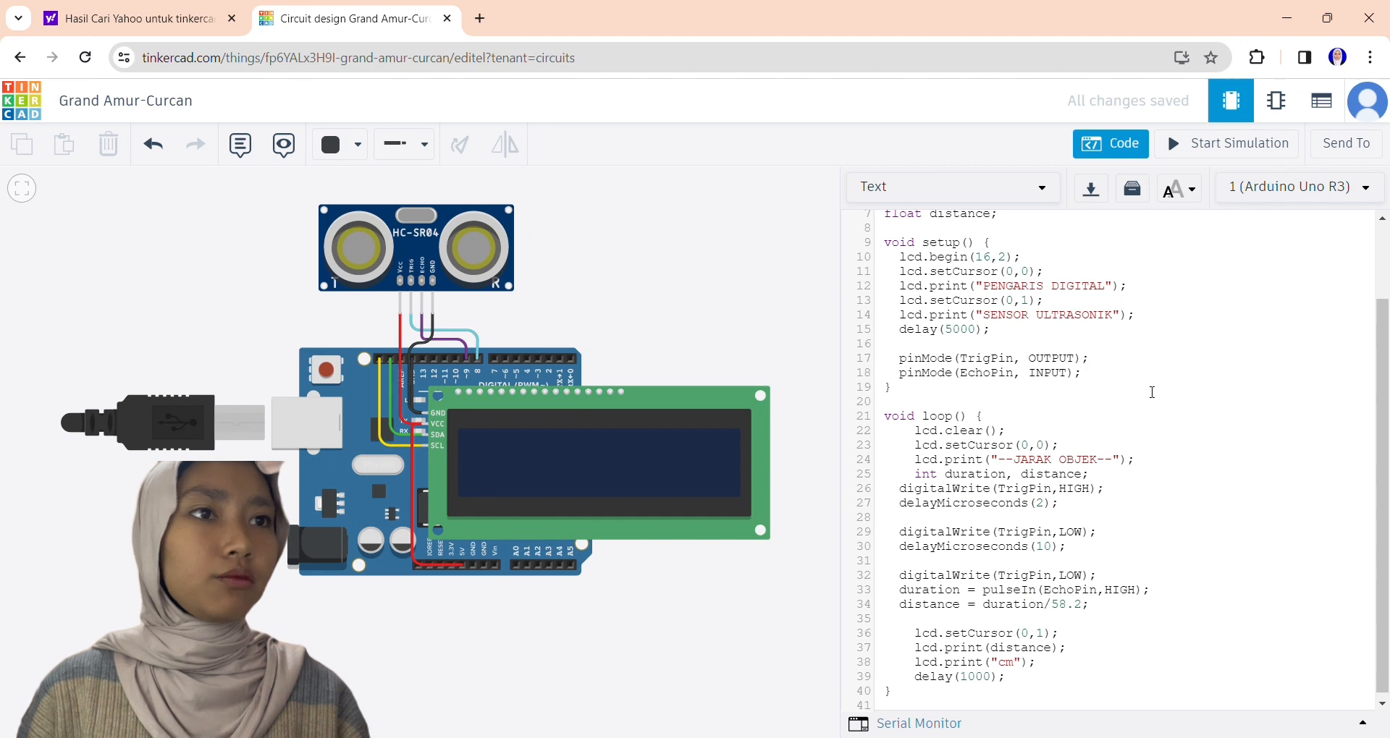
pyautogui.moveTo(1386, 378); pyautogui.dragTo(1387, 385)
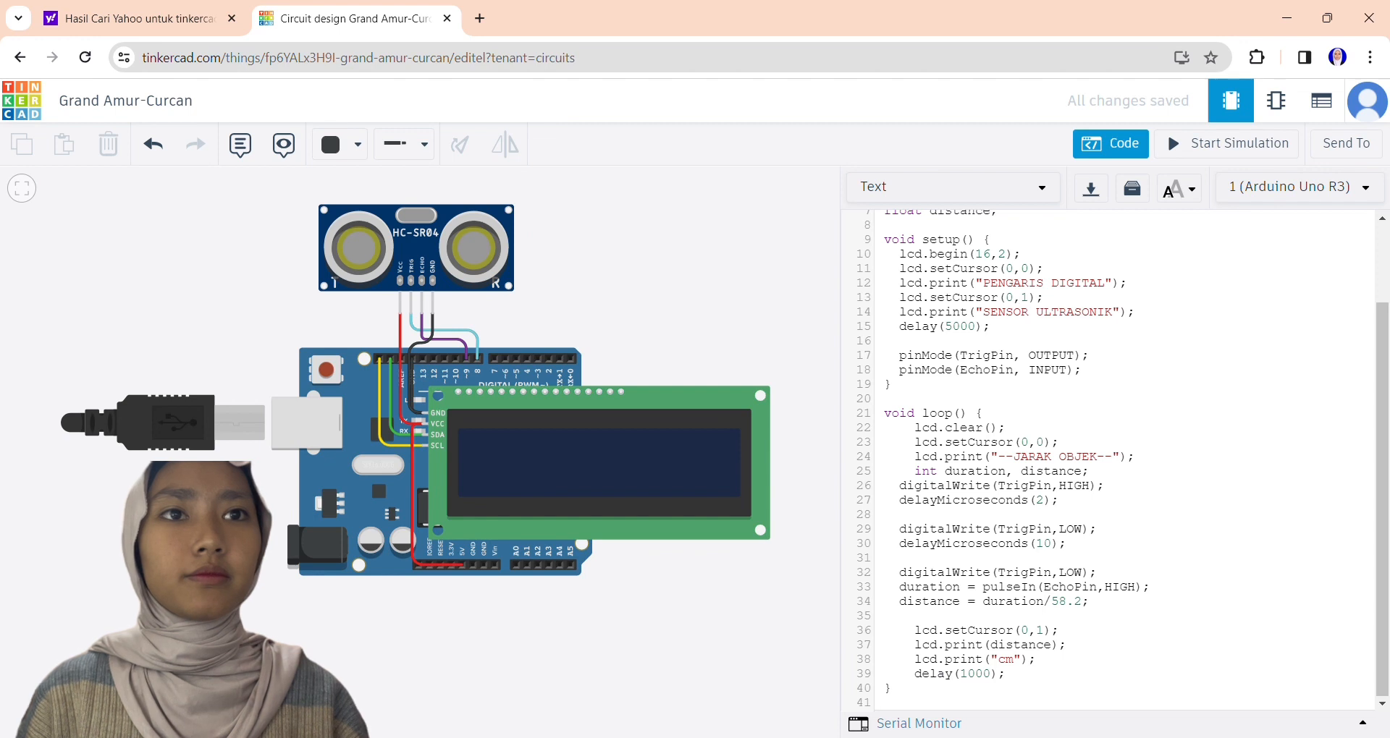
# Simulate the digital ruler circuit and move the target in front of the ultrasonic sensor to test the distance on the LCD.
pyautogui.click(1228, 143)
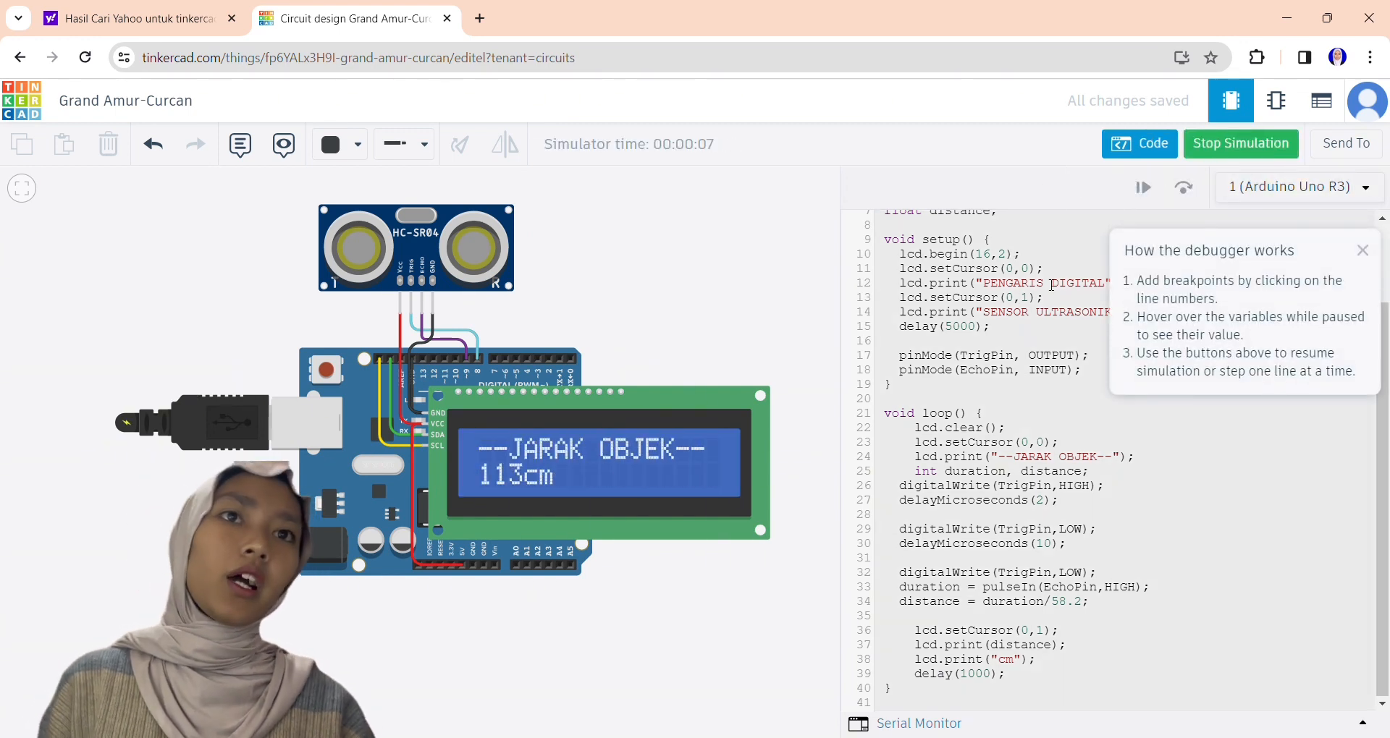
pyautogui.moveTo(691, 298); pyautogui.dragTo(691, 528)
pyautogui.click(970, 460)
pyautogui.click(443, 445)
pyautogui.moveTo(442, 243)
pyautogui.mouseDown()
pyautogui.moveTo(495, 232)
pyautogui.moveTo(380, 303)
pyautogui.moveTo(407, 306)
pyautogui.moveTo(427, 182)
pyautogui.moveTo(263, 245)
pyautogui.moveTo(488, 222)
pyautogui.moveTo(456, 235)
pyautogui.mouseUp()
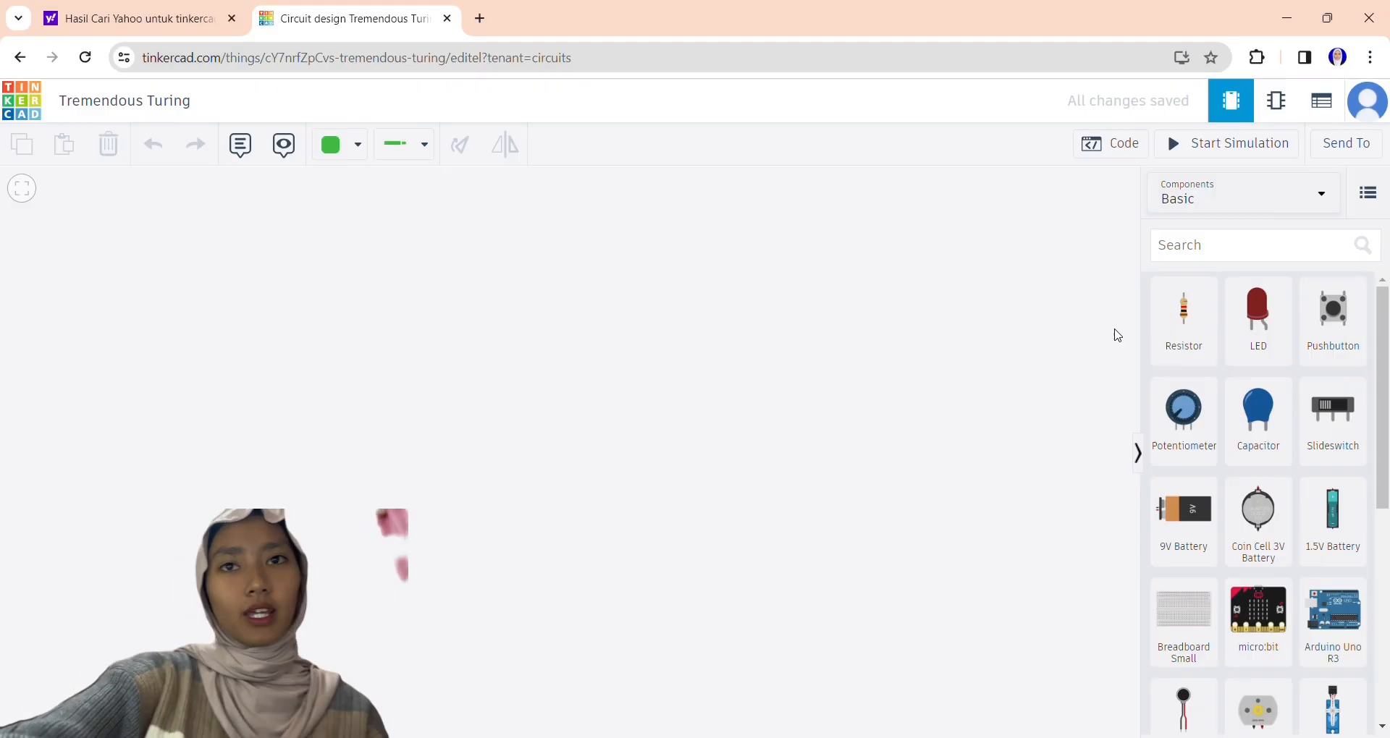
# Place an Arduino Uno R3 in the new circuit and a potentiometer above it.
pyautogui.click(1332, 611)
pyautogui.scroll(-3, 422, 490)
pyautogui.click(1248, 246)
pyautogui.write('pote')
pyautogui.click(1183, 313)
pyautogui.click(477, 318)
# Find the LCD 16 x 2 component and place it to the right of the potentiometer.
pyautogui.write('lcd')
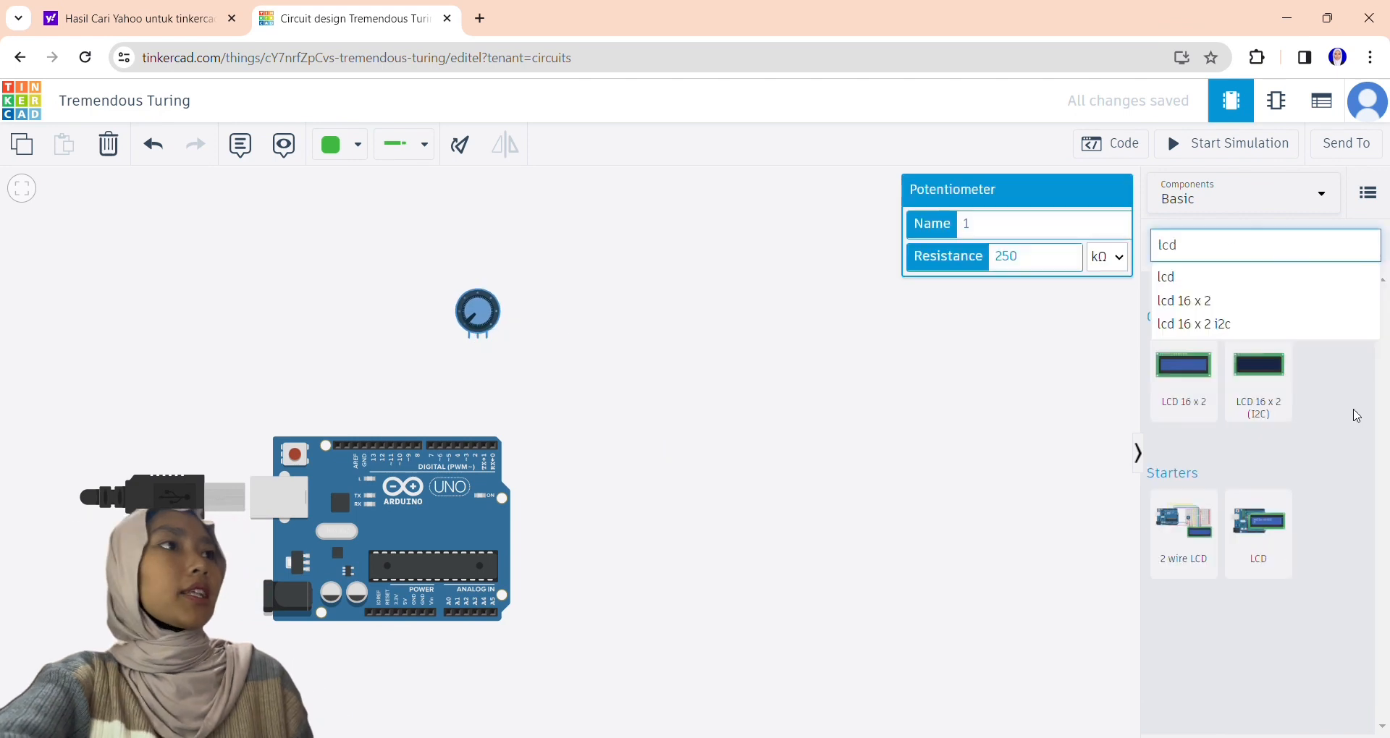
pyautogui.click(1183, 369)
pyautogui.click(705, 311)
# Wire the LCD's RS pin to Arduino pin 8 and its RW pin to the potentiometer's wiper.
pyautogui.scroll(3, 579, 239)
pyautogui.click(648, 255)
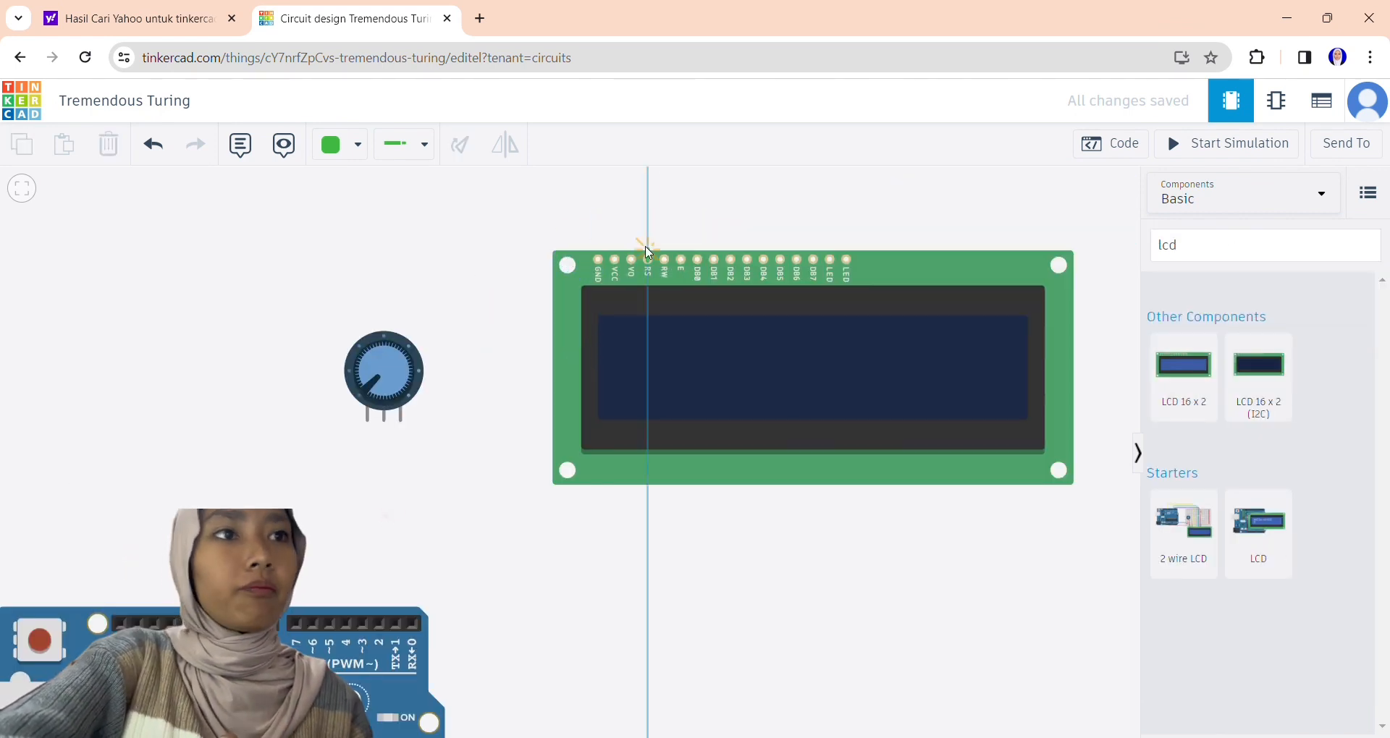
pyautogui.click(648, 181)
pyautogui.click(270, 181)
pyautogui.click(270, 623)
pyautogui.moveTo(692, 485); pyautogui.dragTo(684, 546)
pyautogui.click(655, 321)
pyautogui.click(512, 269)
pyautogui.click(513, 505)
pyautogui.click(374, 481)
# Wire the LCD's GND pin to its last LED pin and its VCC pin to the other LED pin.
pyautogui.click(589, 320)
pyautogui.click(836, 321)
pyautogui.click(605, 320)
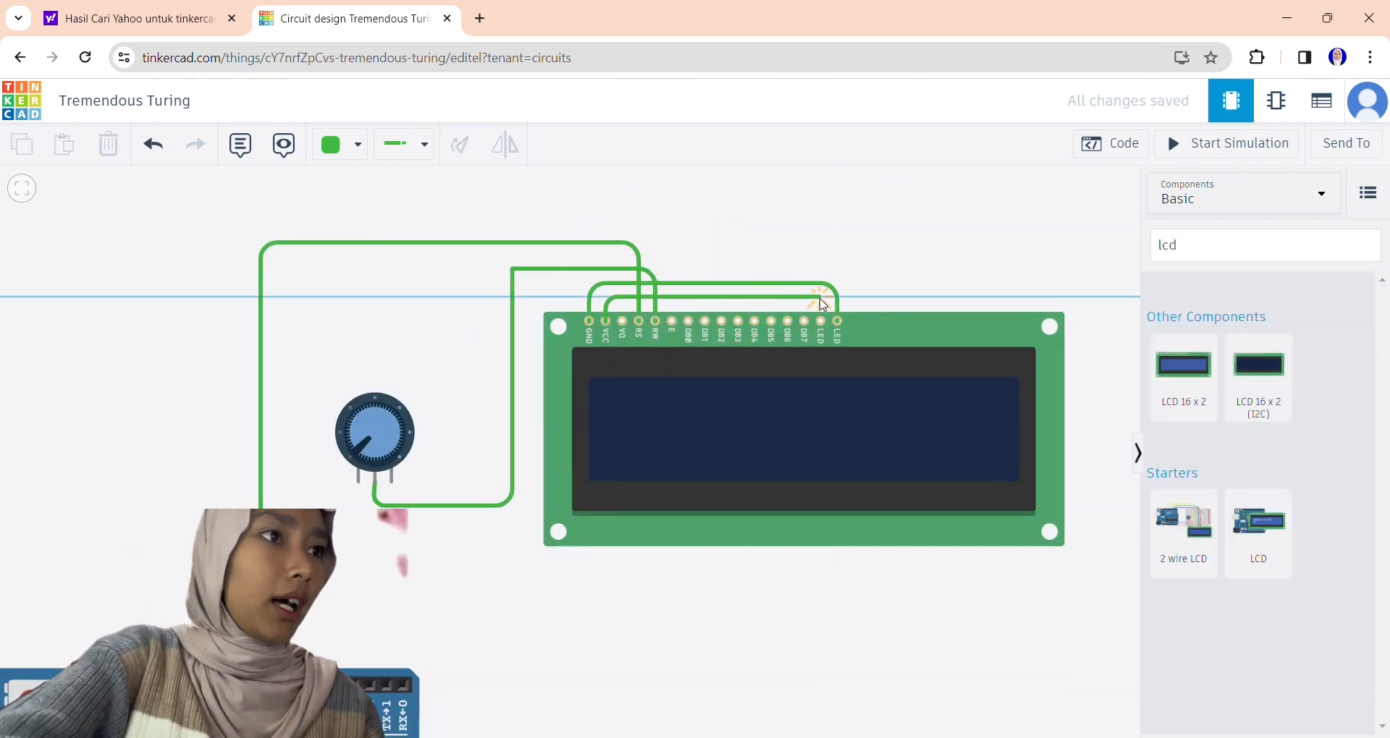
pyautogui.click(820, 321)
# Wire the LCD's DB7 and DB6 pins to Arduino pins 13 and 12.
pyautogui.moveTo(894, 272); pyautogui.dragTo(895, 351)
pyautogui.scroll(-2, 895, 351)
pyautogui.click(822, 390)
pyautogui.click(822, 175)
pyautogui.click(314, 178)
pyautogui.click(315, 684)
pyautogui.click(809, 391)
pyautogui.click(807, 195)
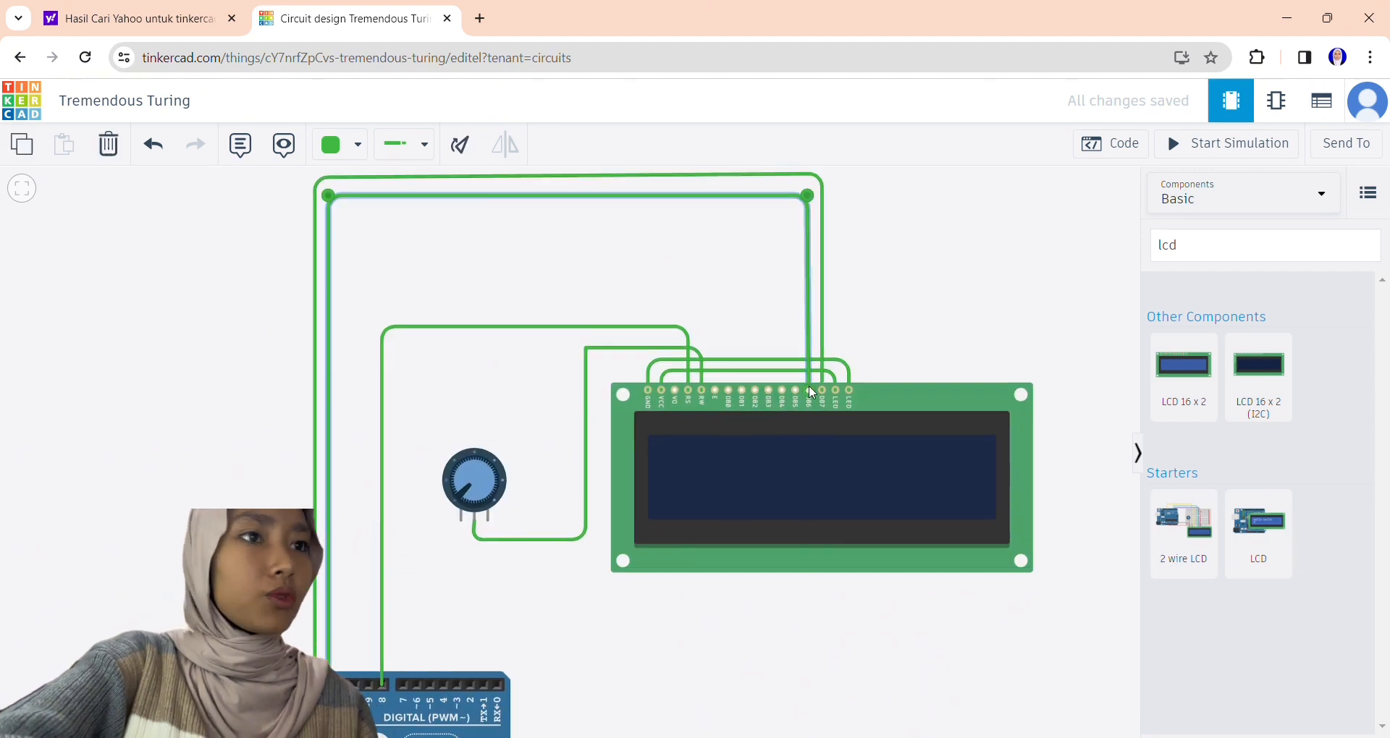
# Wire the LCD's DB5, DB4 and E pins to Arduino pins 11, 10 and 9.
pyautogui.click(782, 390)
pyautogui.click(782, 228)
pyautogui.click(354, 228)
pyautogui.click(354, 681)
pyautogui.click(715, 391)
pyautogui.click(715, 250)
pyautogui.click(369, 250)
pyautogui.click(369, 680)
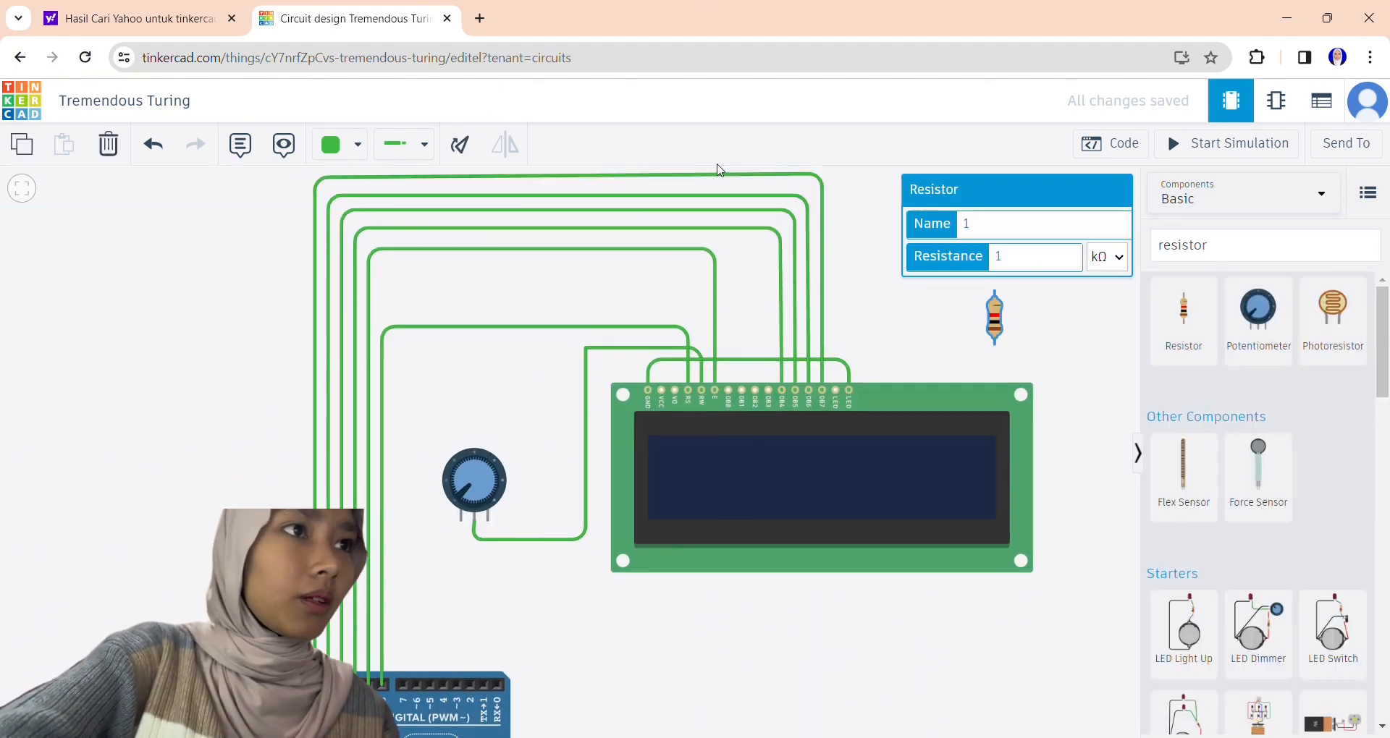
# Set the resistor's resistance to 330 and connect it between the LCD's VCC pin and the first LED pin.
pyautogui.doubleClick(1035, 256)
pyautogui.write('330')
pyautogui.moveTo(994, 319); pyautogui.dragTo(749, 371)
pyautogui.click(775, 372)
pyautogui.click(836, 391)
pyautogui.click(661, 391)
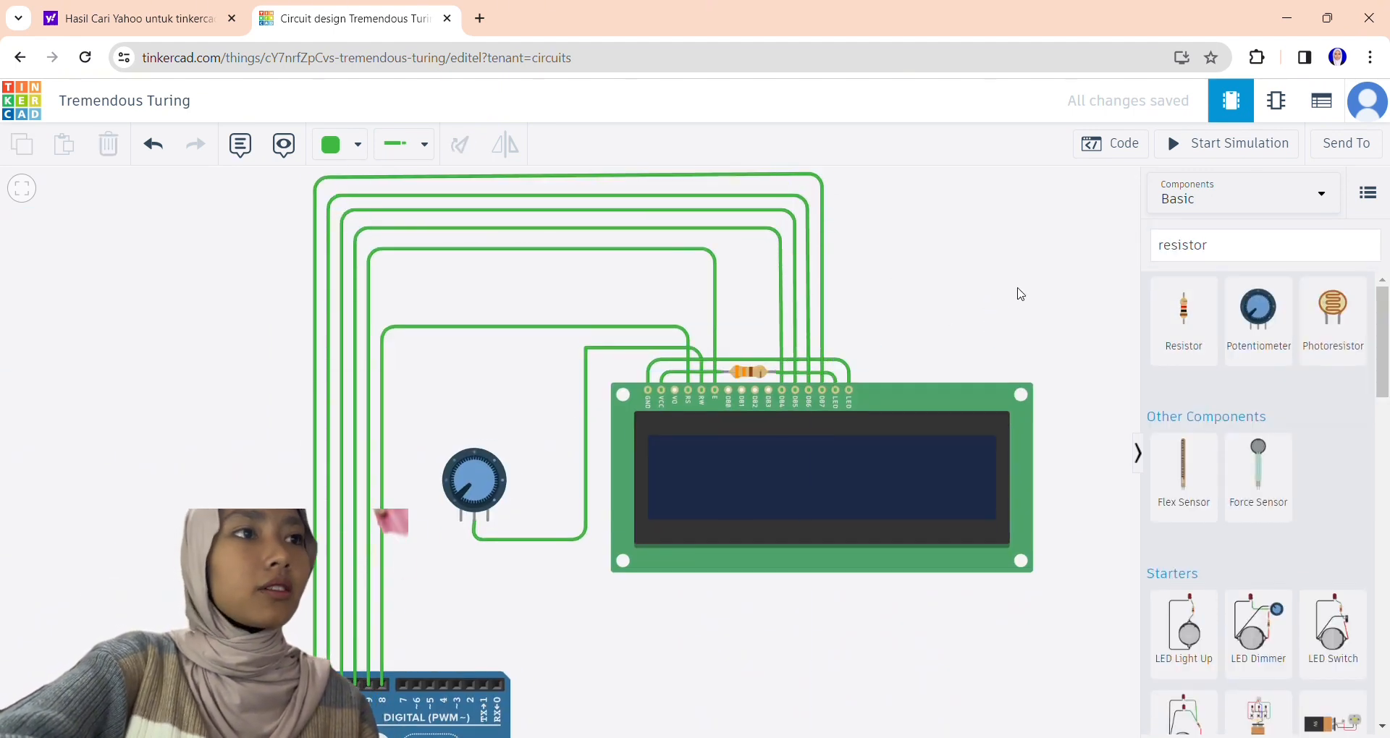
# Find the Breadboard Small component and place it to the right of the Arduino, below the LCD.
pyautogui.doubleClick(1187, 245)
pyautogui.write('brea')
pyautogui.click(1257, 474)
pyautogui.click(1183, 318)
pyautogui.scroll(-5, 770, 340)
pyautogui.click(821, 542)
pyautogui.click(998, 422)
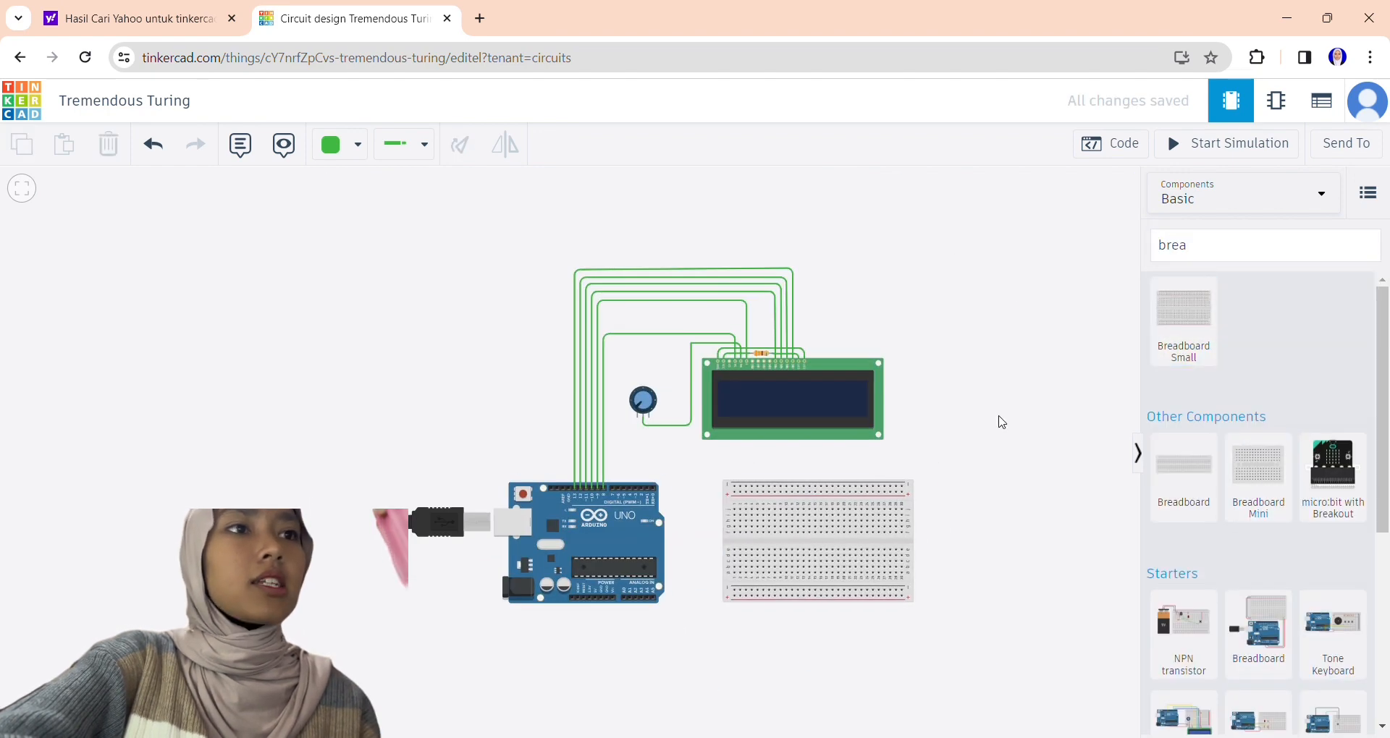
# Find the piezo component and place it on the left part of the breadboard.
pyautogui.doubleClick(1172, 245)
pyautogui.write('pie')
pyautogui.click(1183, 315)
pyautogui.click(782, 566)
# Place an HC-SR04 ultrasonic distance sensor on the breadboard beside the piezo and rotate it upside down.
pyautogui.doubleClick(1172, 246)
pyautogui.write('ultrasonic')
pyautogui.click(1183, 466)
pyautogui.click(853, 558)
pyautogui.click(459, 145)
# Wire the Arduino's GND and 5V pins to the breadboard's upper negative and positive rails.
pyautogui.scroll(5, 699, 630)
pyautogui.click(515, 572)
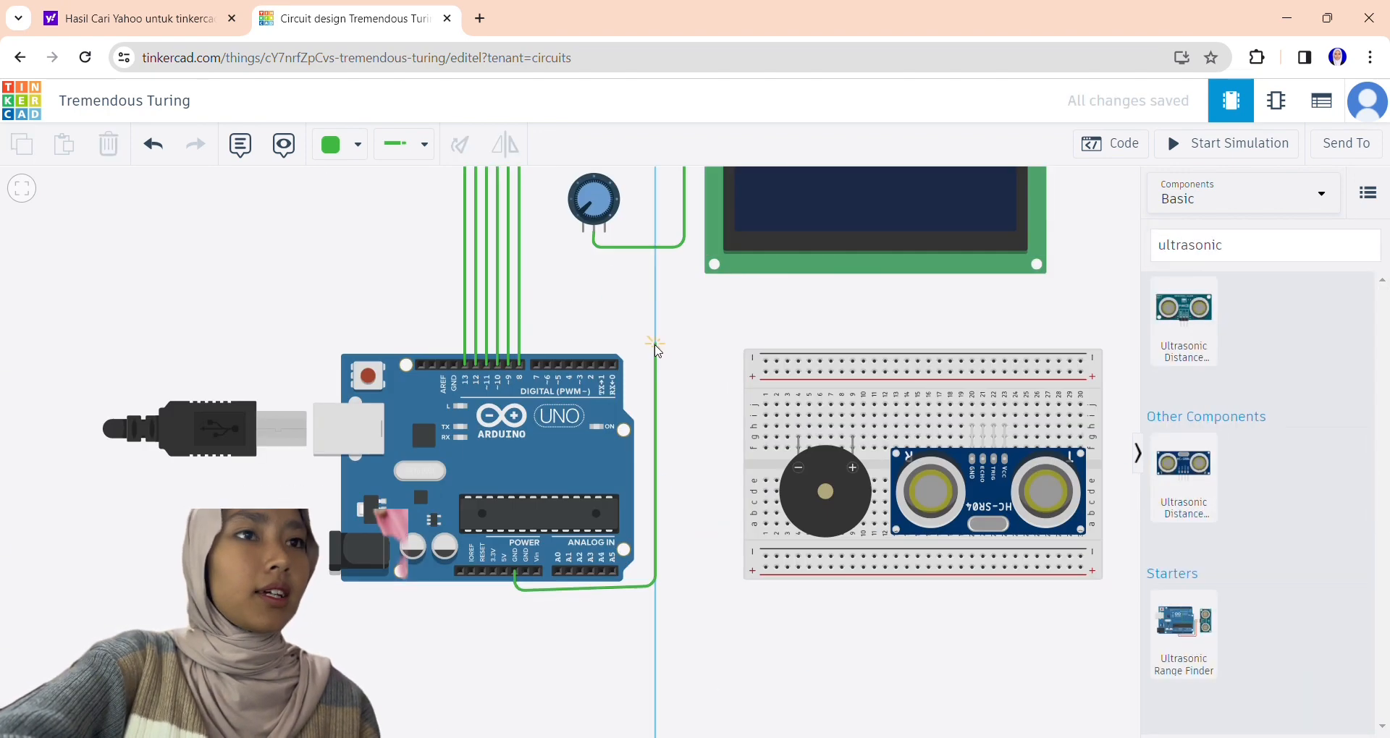
pyautogui.click(503, 572)
pyautogui.click(765, 372)
# Wire the potentiometer's right terminal to the LCD's VCC pin and its left terminal to the LCD's GND pin.
pyautogui.moveTo(693, 434); pyautogui.dragTo(688, 694)
pyautogui.click(599, 491)
pyautogui.click(740, 386)
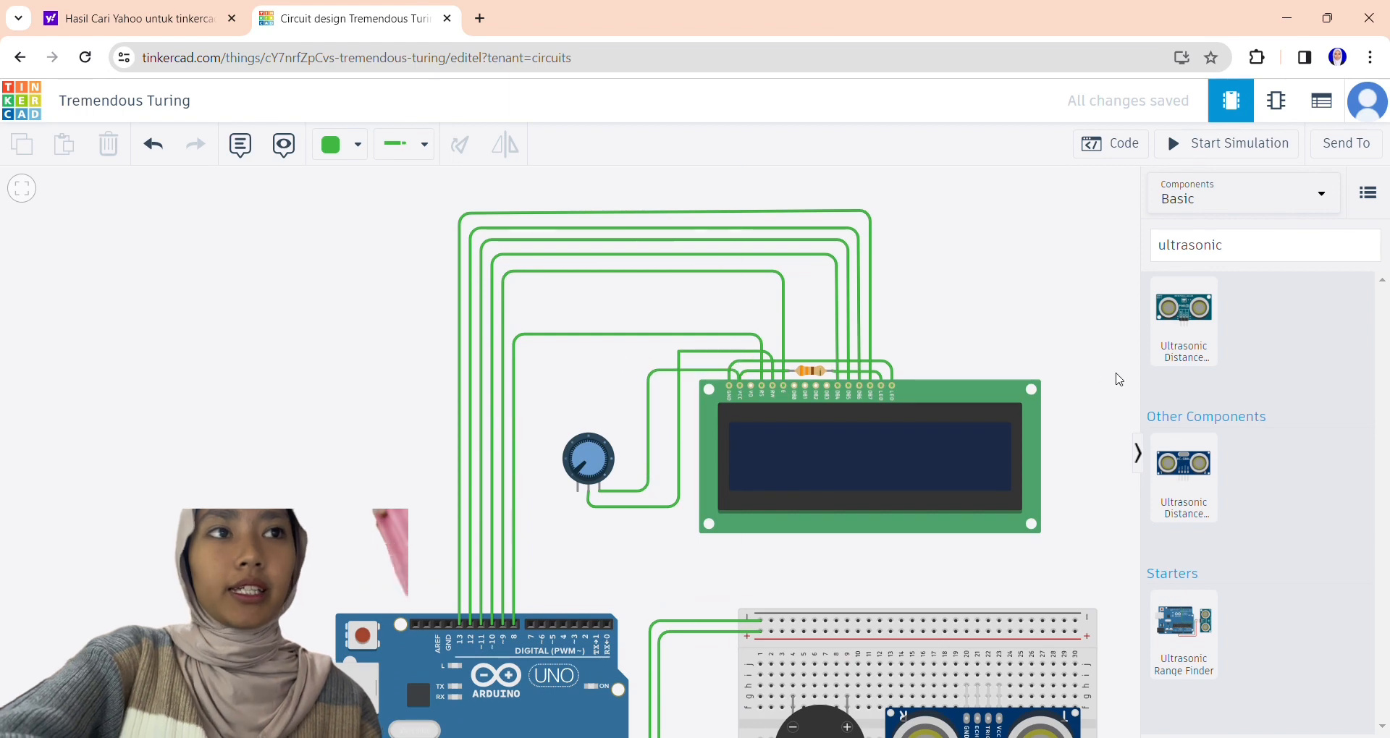
pyautogui.click(578, 492)
pyautogui.click(729, 386)
pyautogui.click(546, 436)
# Wire the breadboard's negative rail to the potentiometer's left terminal and the positive rail to its right terminal.
pyautogui.moveTo(579, 564); pyautogui.dragTo(486, 369)
pyautogui.click(679, 426)
pyautogui.click(485, 296)
pyautogui.click(690, 437)
pyautogui.click(506, 296)
# Wire the piezo's negative terminal to the breadboard's negative rail and its positive terminal to Arduino pin 5.
pyautogui.click(700, 503)
pyautogui.click(701, 426)
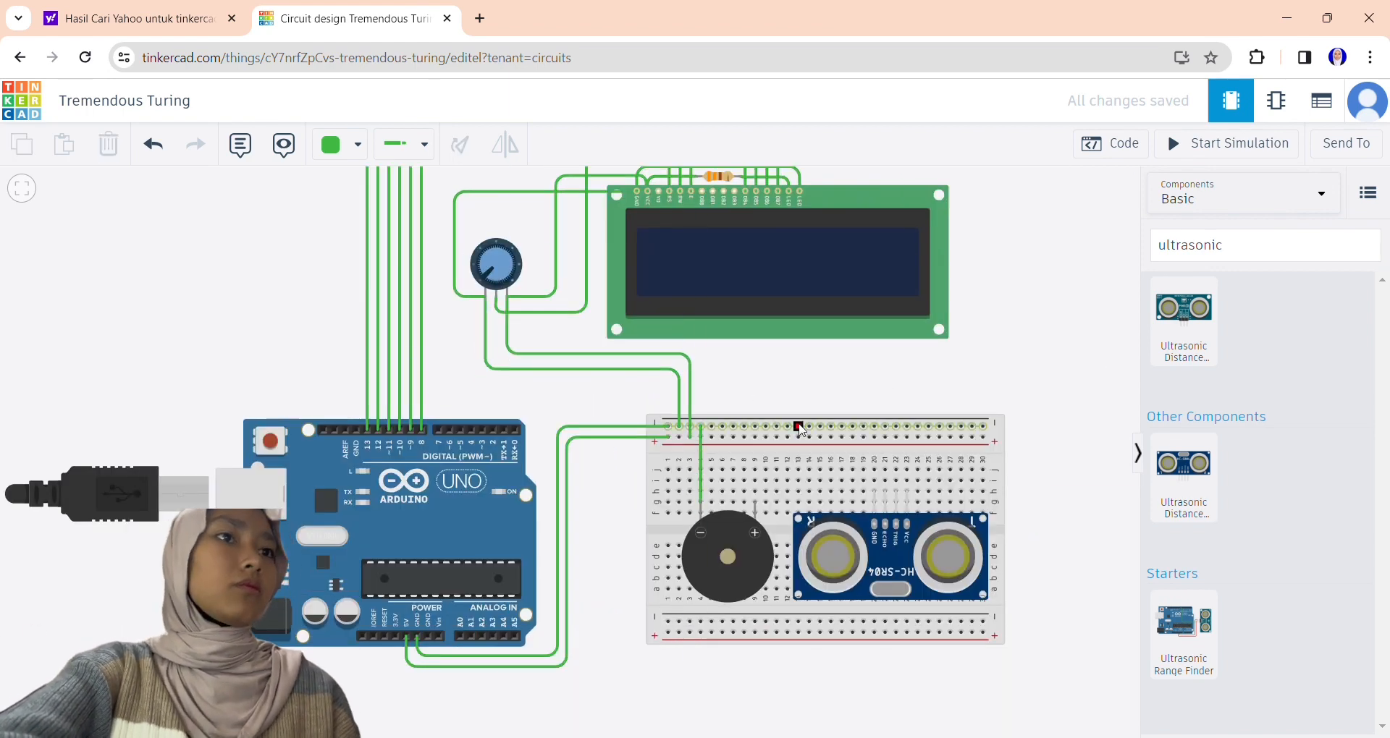
pyautogui.click(755, 503)
pyautogui.click(461, 429)
# Wire the rotated ultrasonic sensor's VCC to the positive rail, its TRIG to Arduino pin 6 and its ECHO to pin 7.
pyautogui.click(906, 492)
pyautogui.click(906, 437)
pyautogui.click(895, 492)
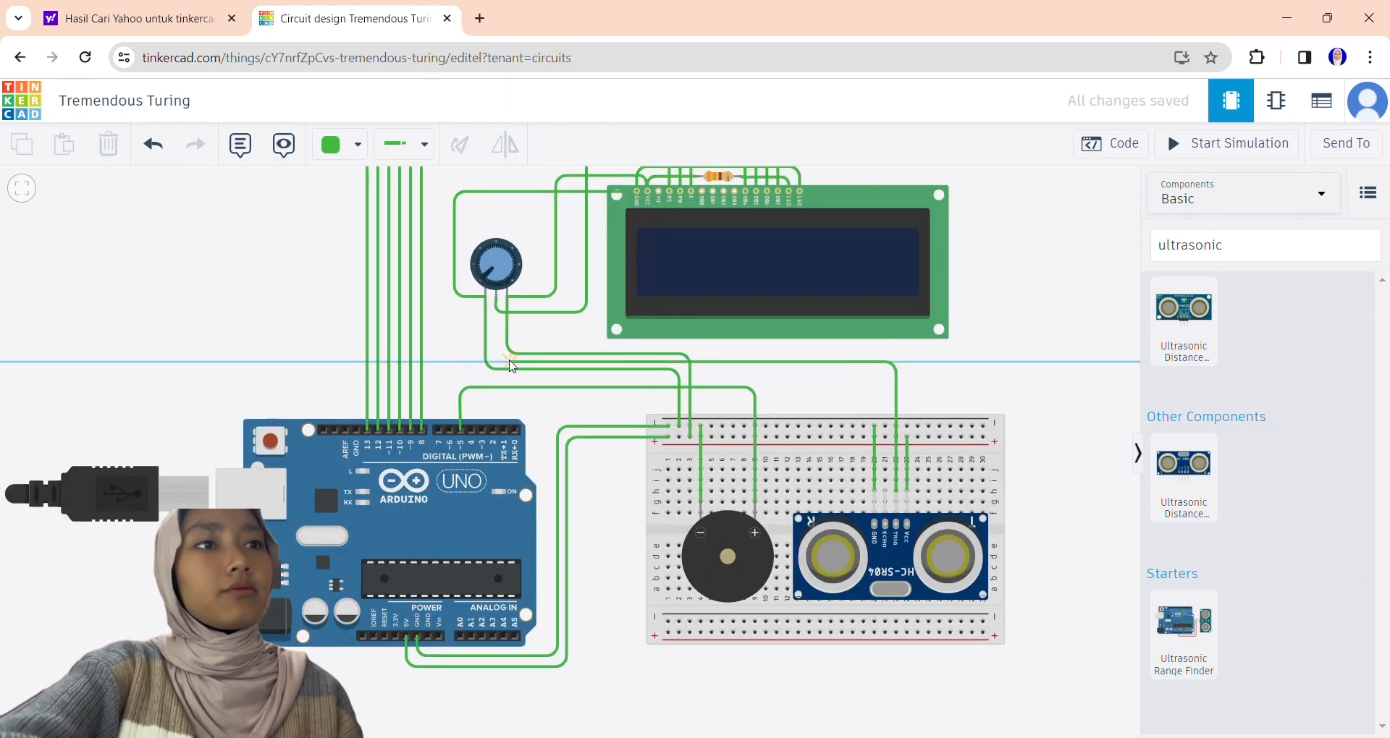
pyautogui.click(450, 429)
pyautogui.click(884, 492)
pyautogui.click(439, 429)
# Color the wire from the Arduino's 5V pin red and the wire from its GND pin black.
pyautogui.scroll(-10, 1061, 362)
pyautogui.click(668, 595)
pyautogui.click(357, 155)
pyautogui.click(340, 200)
pyautogui.click(661, 593)
pyautogui.click(357, 149)
pyautogui.click(340, 177)
# Color the piezo's negative wire black and its positive wire orange.
pyautogui.click(766, 540)
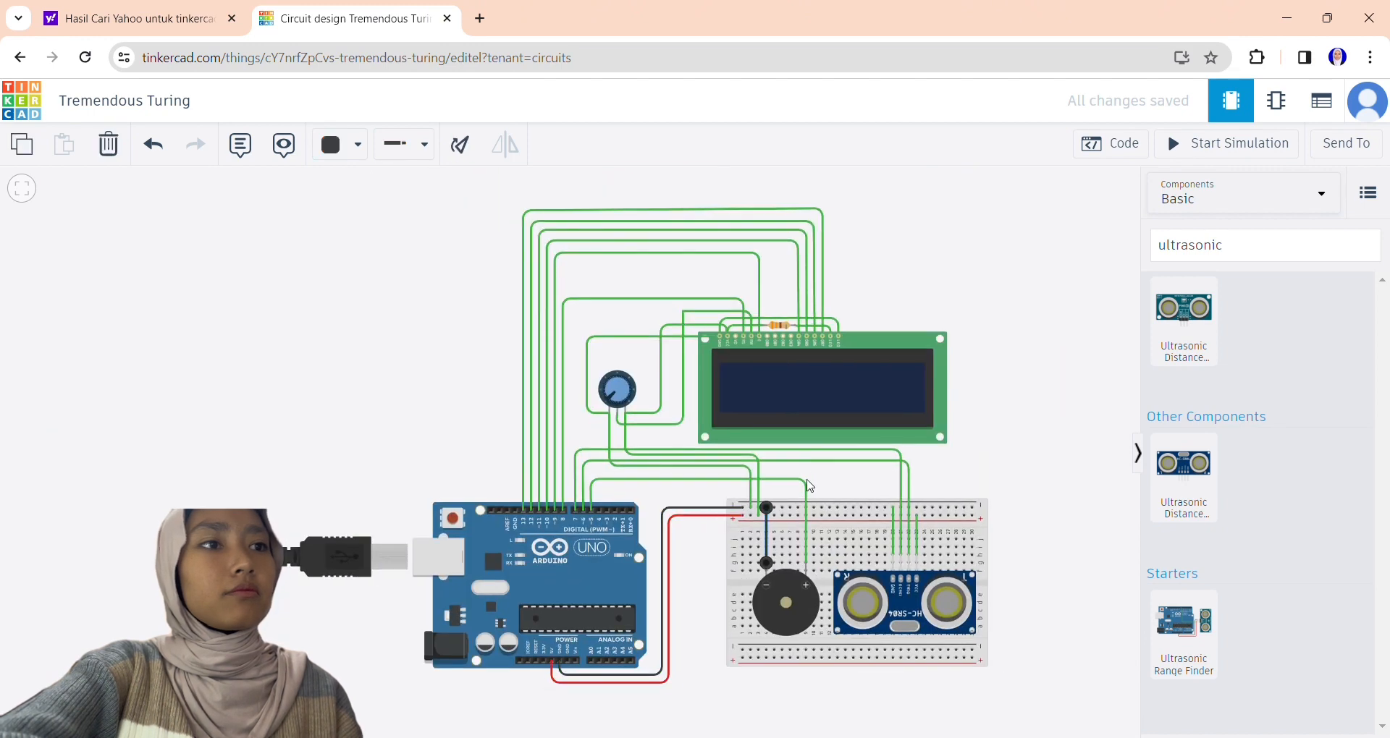
pyautogui.click(805, 517)
pyautogui.click(357, 148)
pyautogui.click(152, 147)
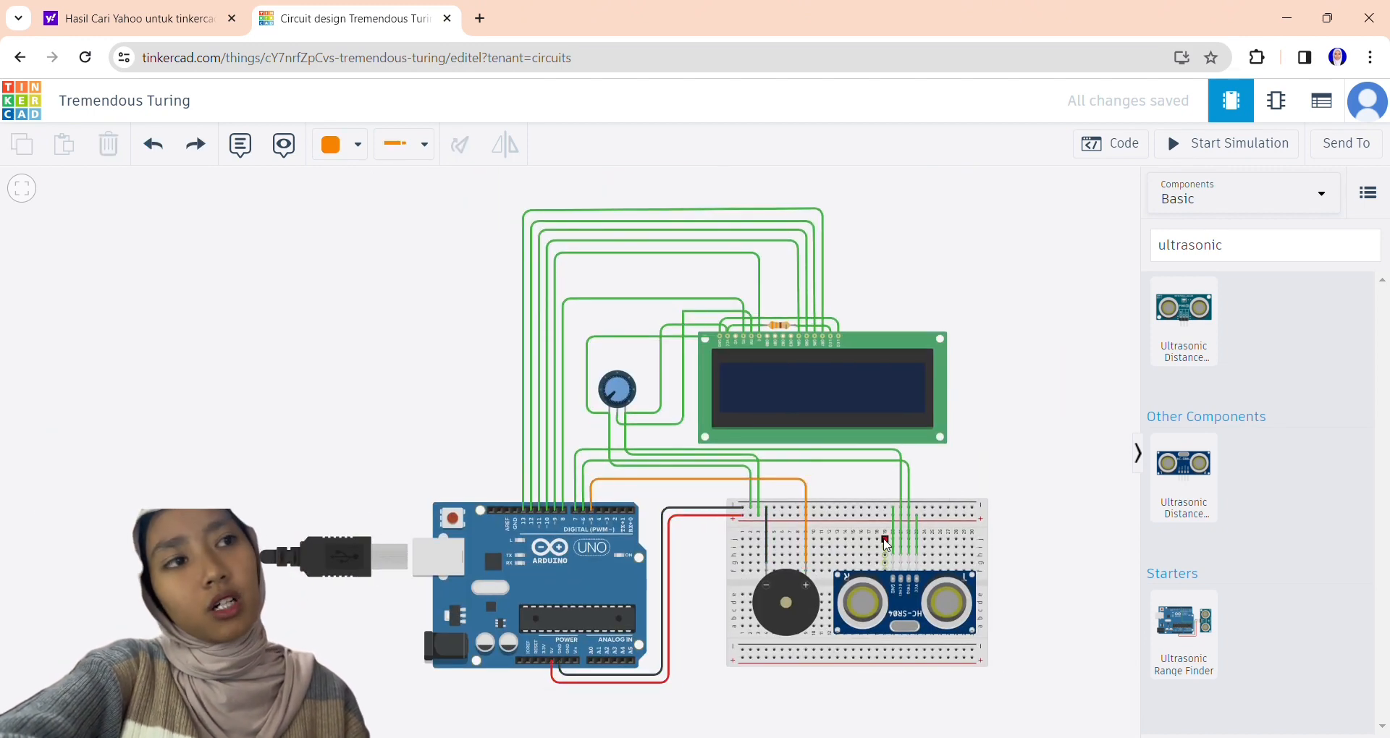
# Delete the upside-down ultrasonic sensor and place an upright one at the breadboard's upper right corner.
pyautogui.click(904, 608)
pyautogui.press('Delete')
pyautogui.click(1183, 474)
pyautogui.click(944, 500)
# Wire Arduino pin 6 to the new ultrasonic sensor's TRIG pin, routed below the LCD and across the breadboard.
pyautogui.click(583, 510)
pyautogui.click(583, 459)
pyautogui.click(839, 459)
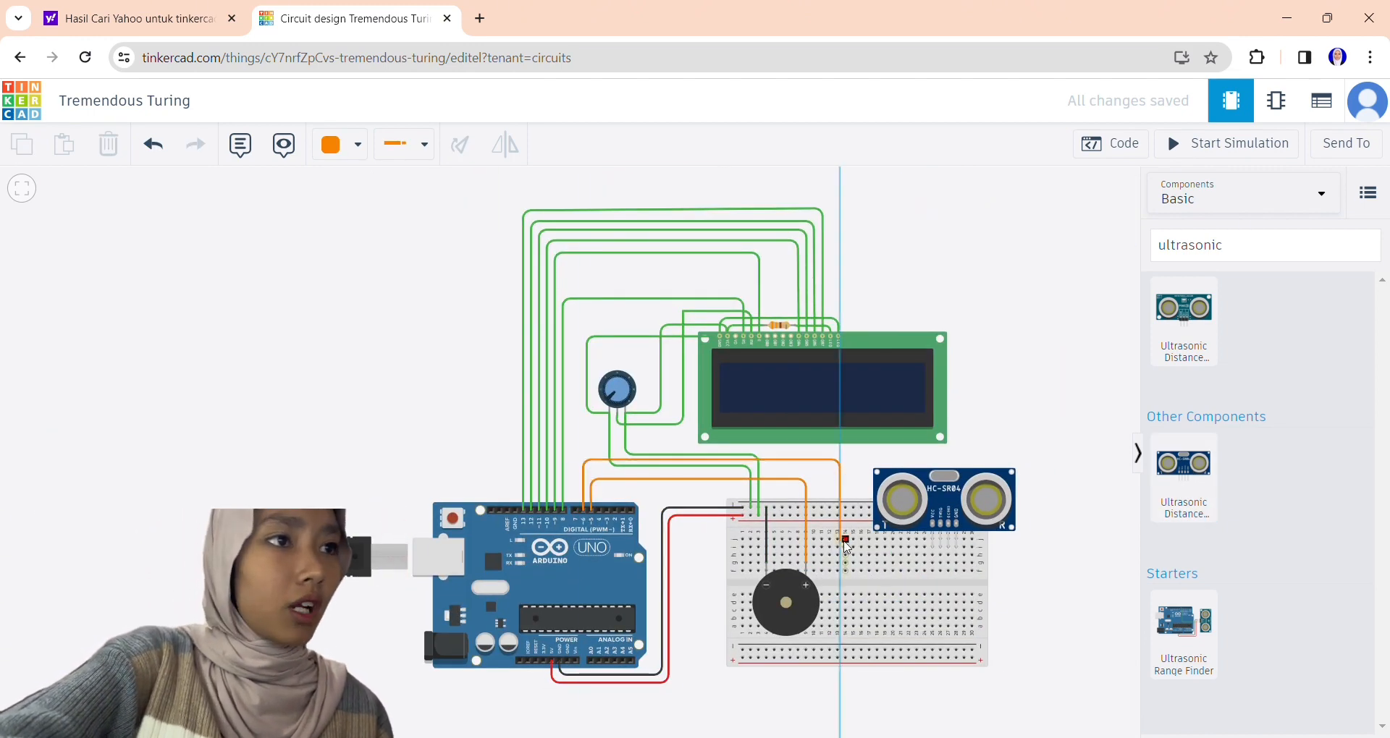
pyautogui.click(846, 555)
pyautogui.click(845, 555)
pyautogui.click(940, 556)
# Color the wire from Arduino pin 6 green and the potentiometer's positive-rail wire red.
pyautogui.click(657, 460)
pyautogui.click(358, 147)
pyautogui.click(340, 270)
pyautogui.click(688, 455)
pyautogui.click(357, 147)
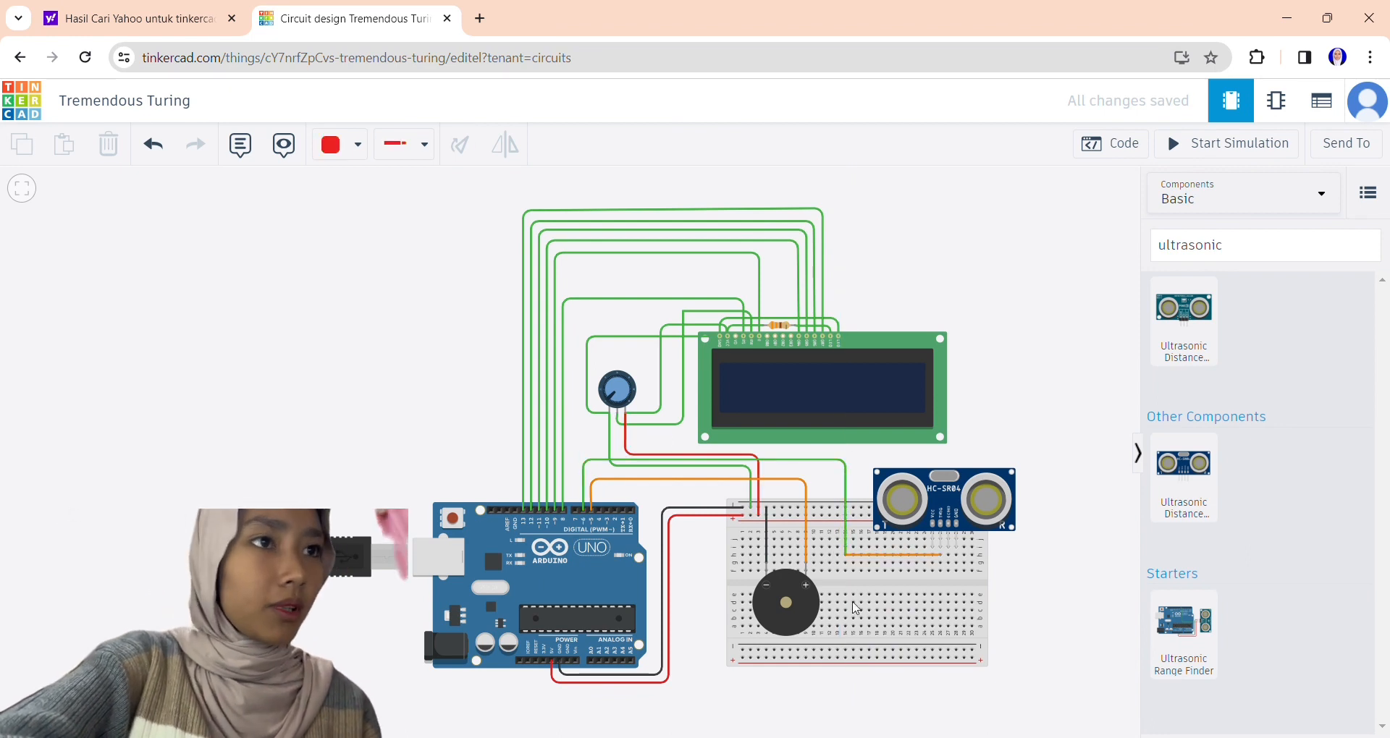
# Wire the breadboard's positive rail to the ultrasonic sensor's VCC pin.
pyautogui.click(852, 515)
pyautogui.click(856, 547)
pyautogui.click(932, 547)
# Wire Arduino pin 7 to the ultrasonic sensor's ECHO pin, routed below the LCD and across the breadboard.
pyautogui.click(576, 510)
pyautogui.click(576, 447)
pyautogui.click(832, 447)
pyautogui.click(832, 578)
pyautogui.hotkey('ctrl', 'z')
pyautogui.hotkey('ctrl', 'z')
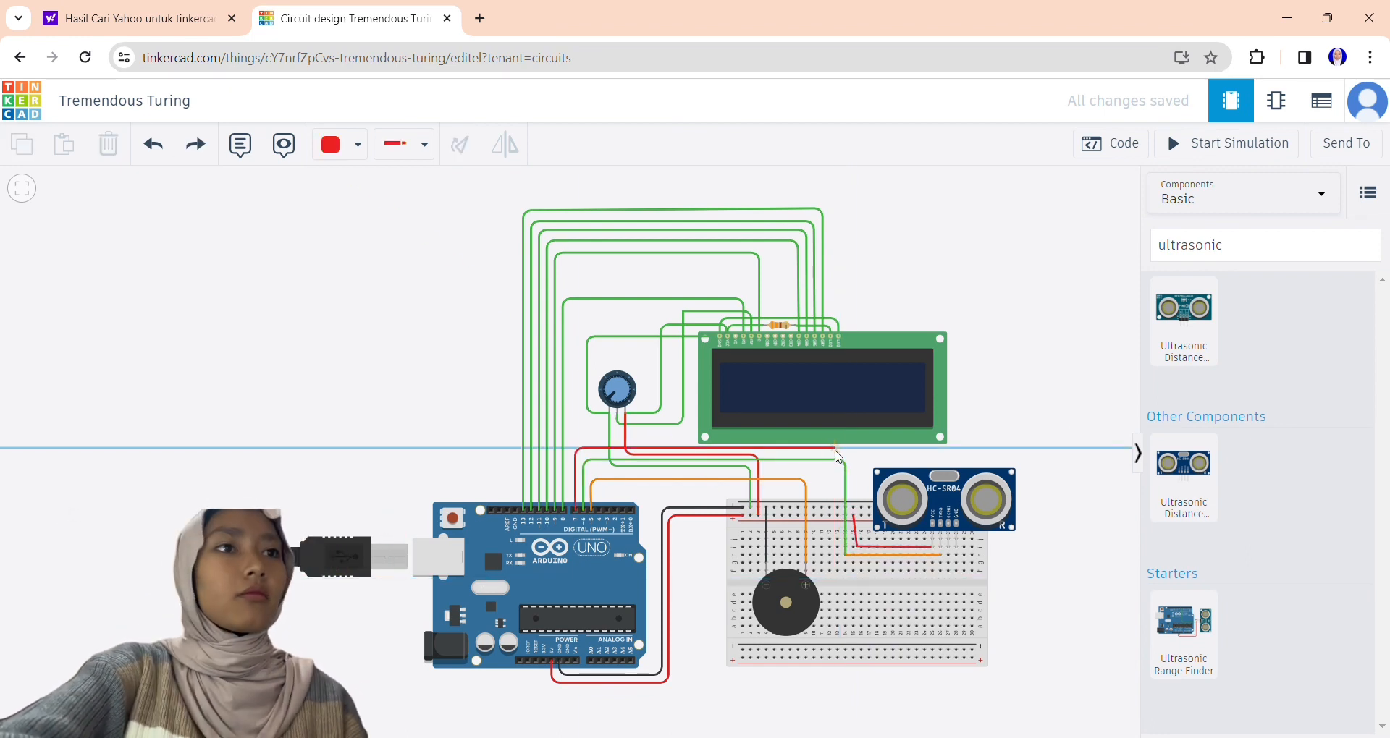
pyautogui.click(834, 447)
pyautogui.click(834, 560)
pyautogui.click(948, 563)
# Wire the breadboard's negative rail to the ultrasonic sensor's GND pin.
pyautogui.click(821, 509)
pyautogui.click(821, 578)
pyautogui.click(955, 578)
pyautogui.click(955, 571)
pyautogui.click(1039, 571)
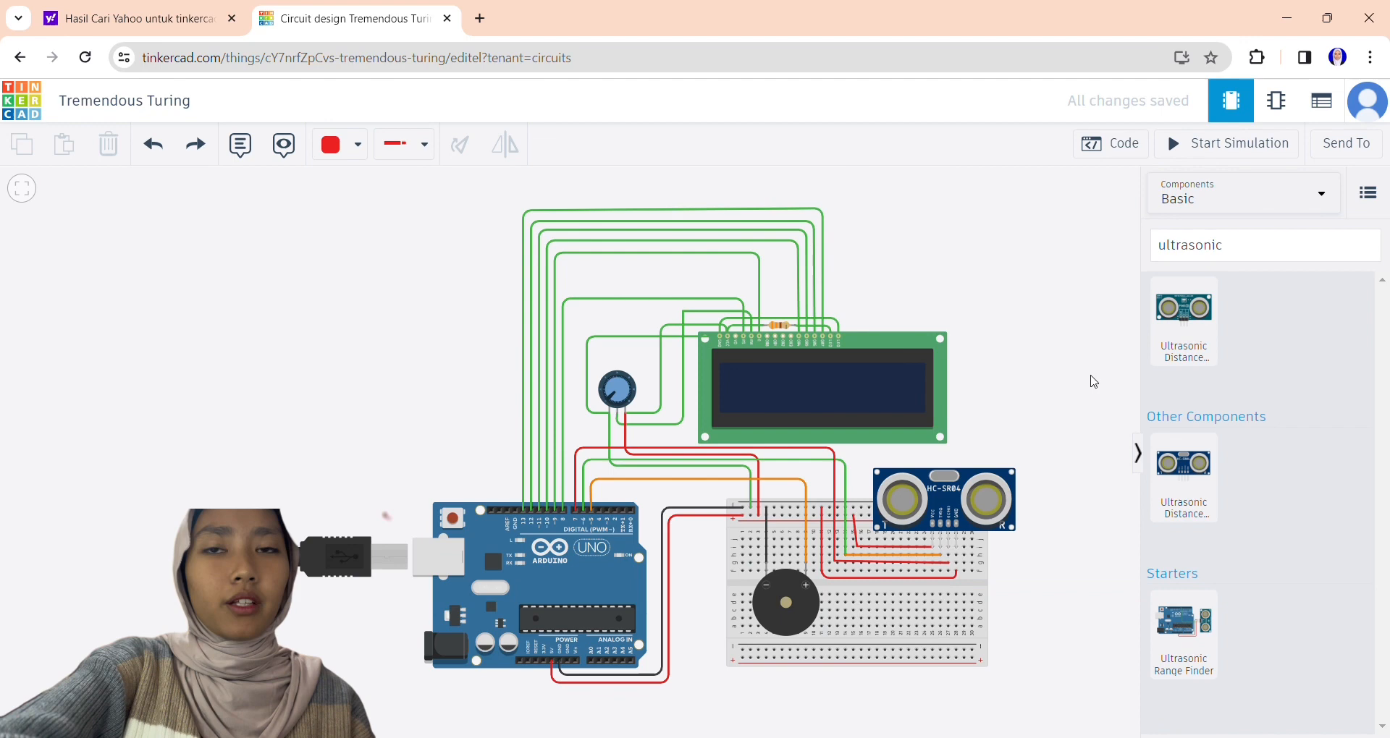
# Open the Arduino's code and switch the editor from blocks to text mode.
pyautogui.click(1142, 150)
pyautogui.click(1005, 190)
pyautogui.click(941, 271)
pyautogui.click(854, 464)
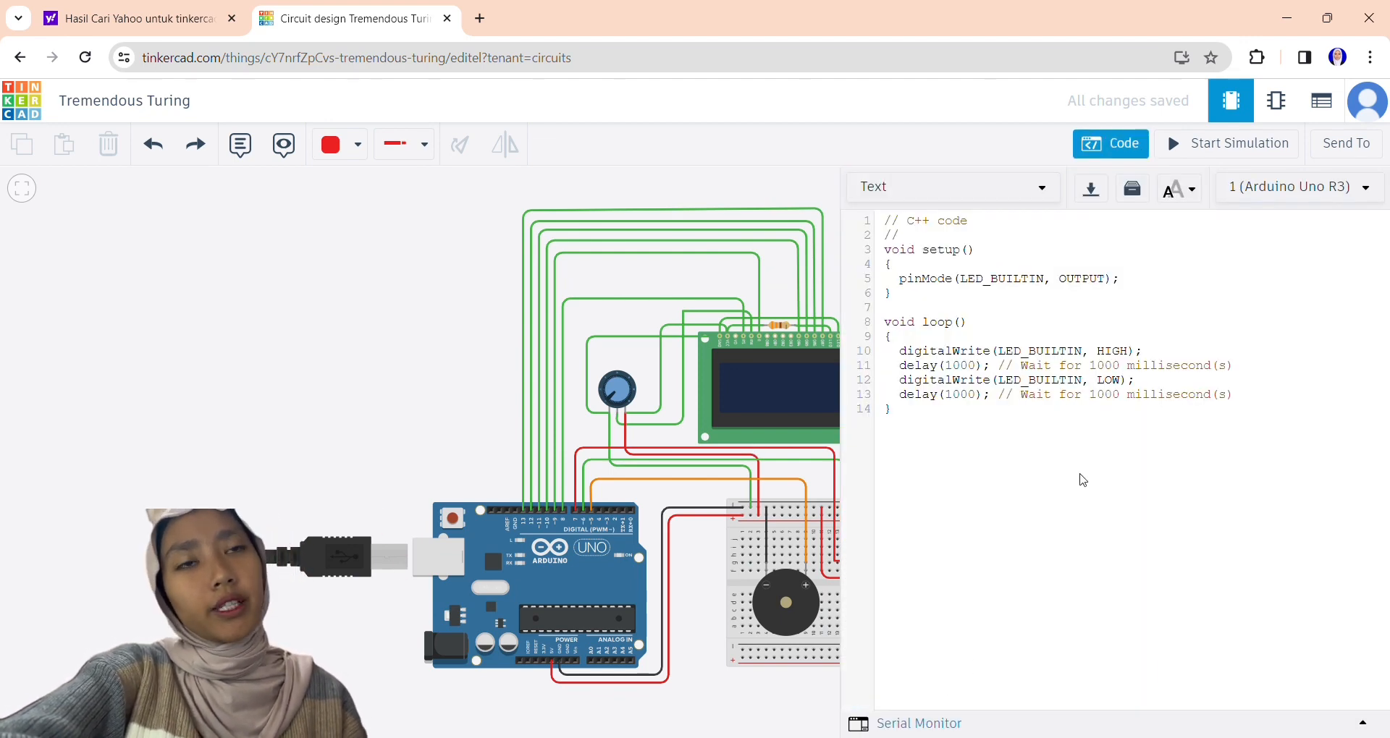
# Replace the default sketch with the "ALARM PARKIR MOBIL" code using TRIGPIN 6 and ECHOPIN 7, and review it.
pyautogui.hotkey('ctrl', 'a')
pyautogui.hotkey('ctrl', 'v')
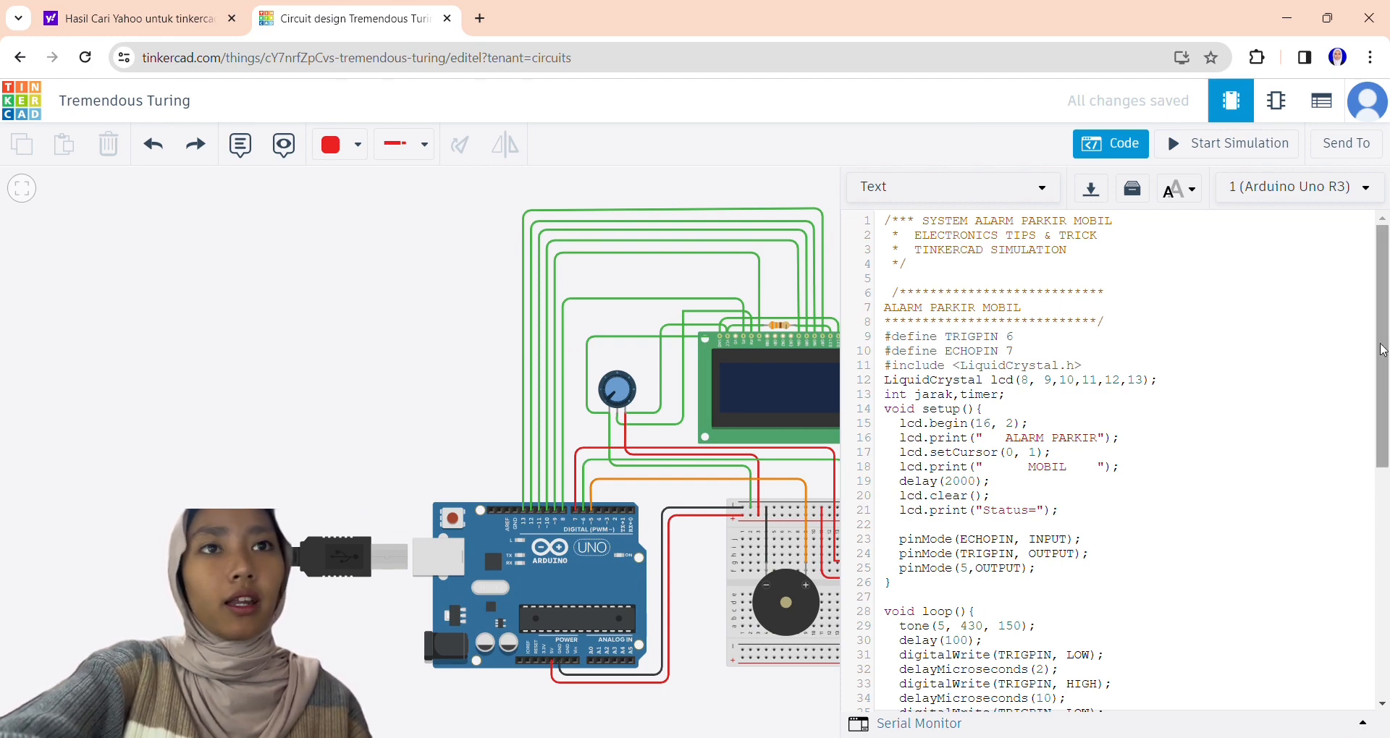
pyautogui.moveTo(1382, 350); pyautogui.dragTo(1380, 573)
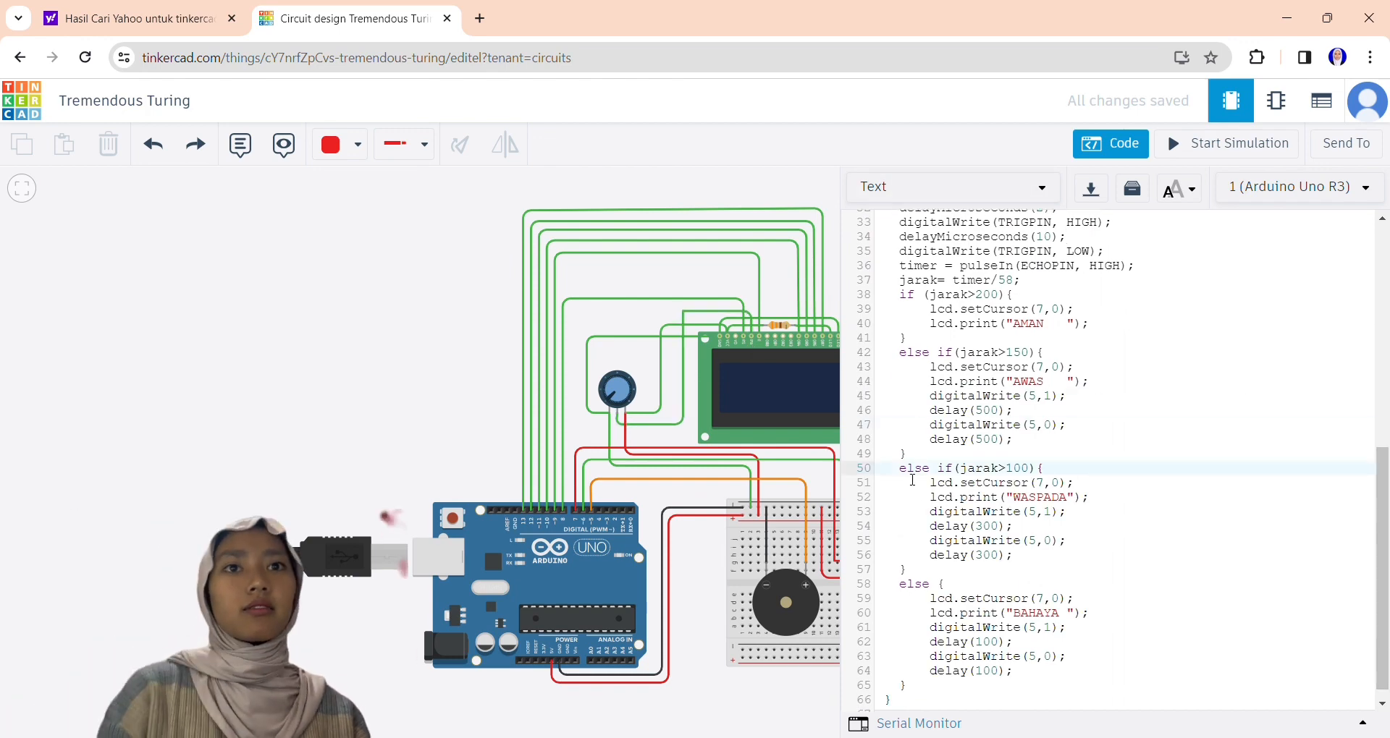
# Simulate the parking alarm, move the ultrasonic sensor's target to about 155 cm and dismiss the debugger help.
pyautogui.moveTo(432, 357); pyautogui.dragTo(211, 357)
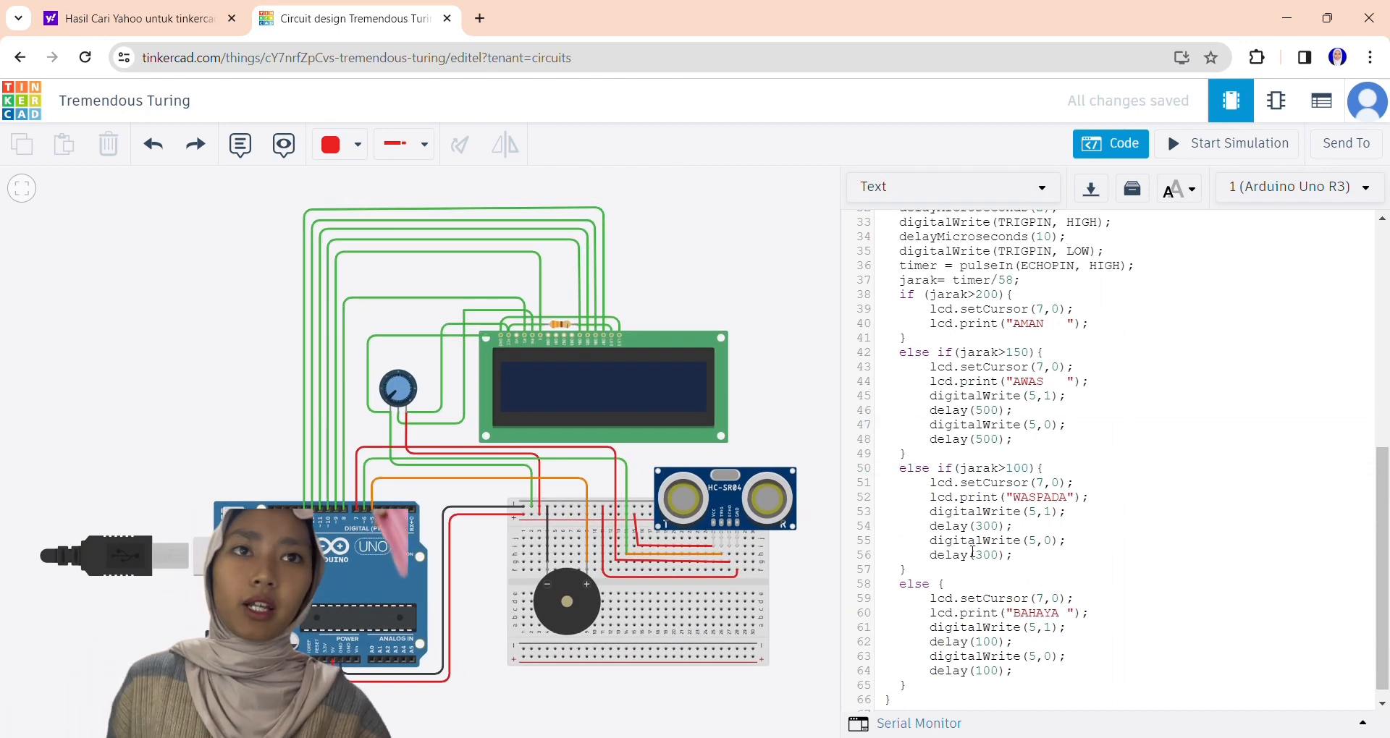
pyautogui.click(1239, 147)
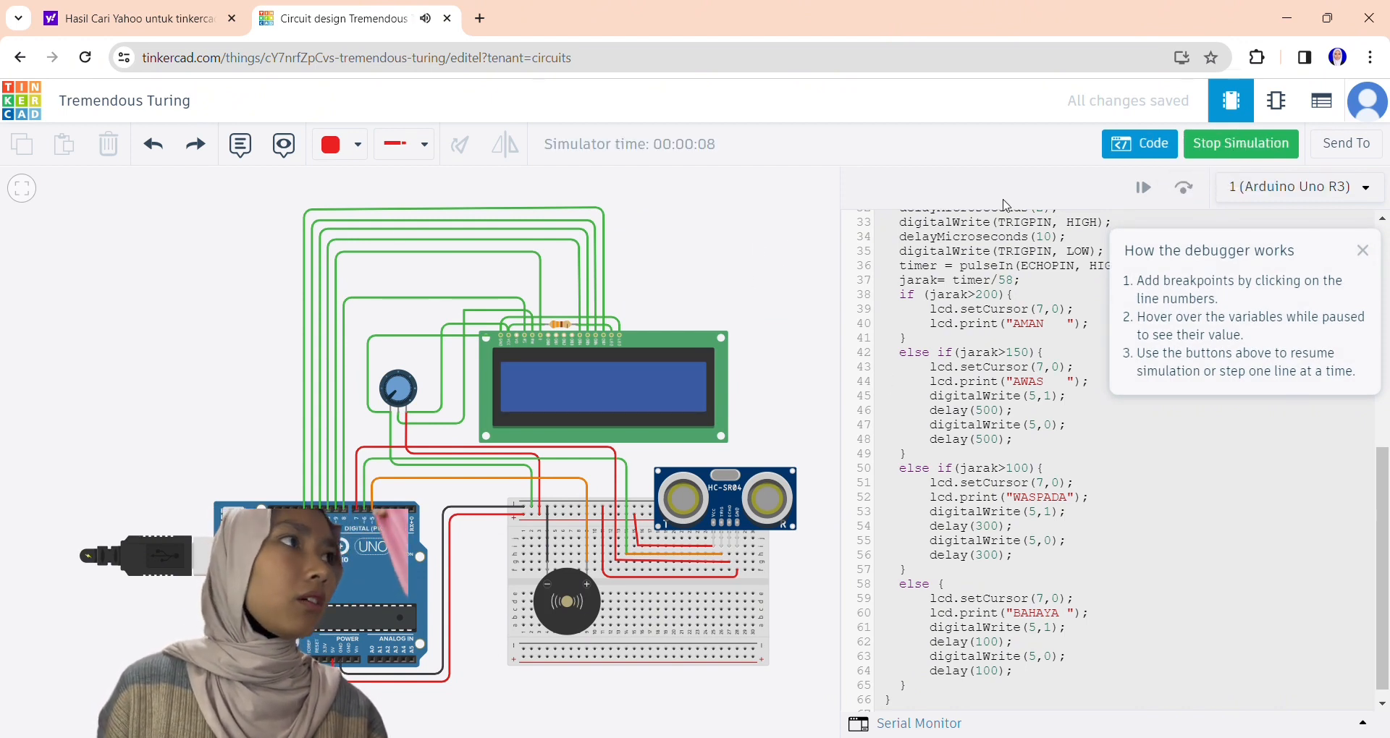
pyautogui.click(663, 505)
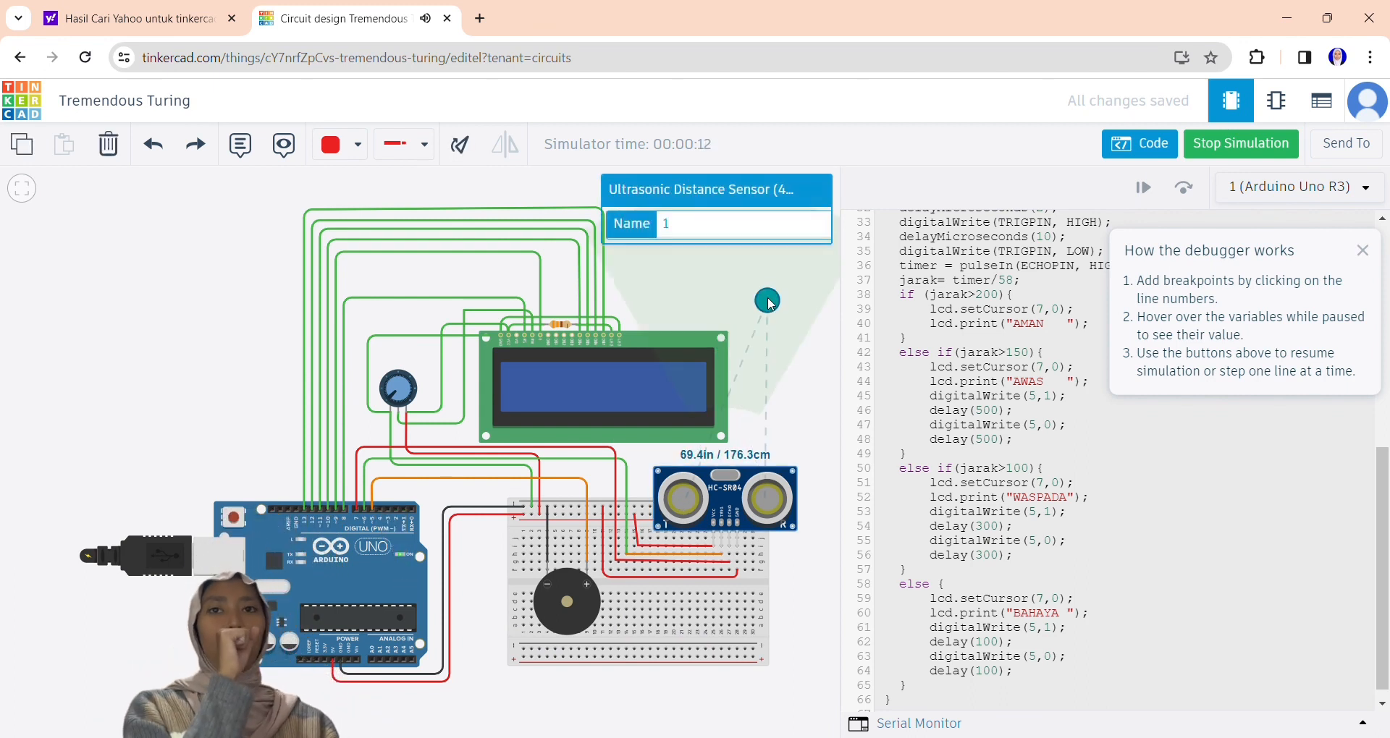
pyautogui.moveTo(767, 297); pyautogui.dragTo(710, 312)
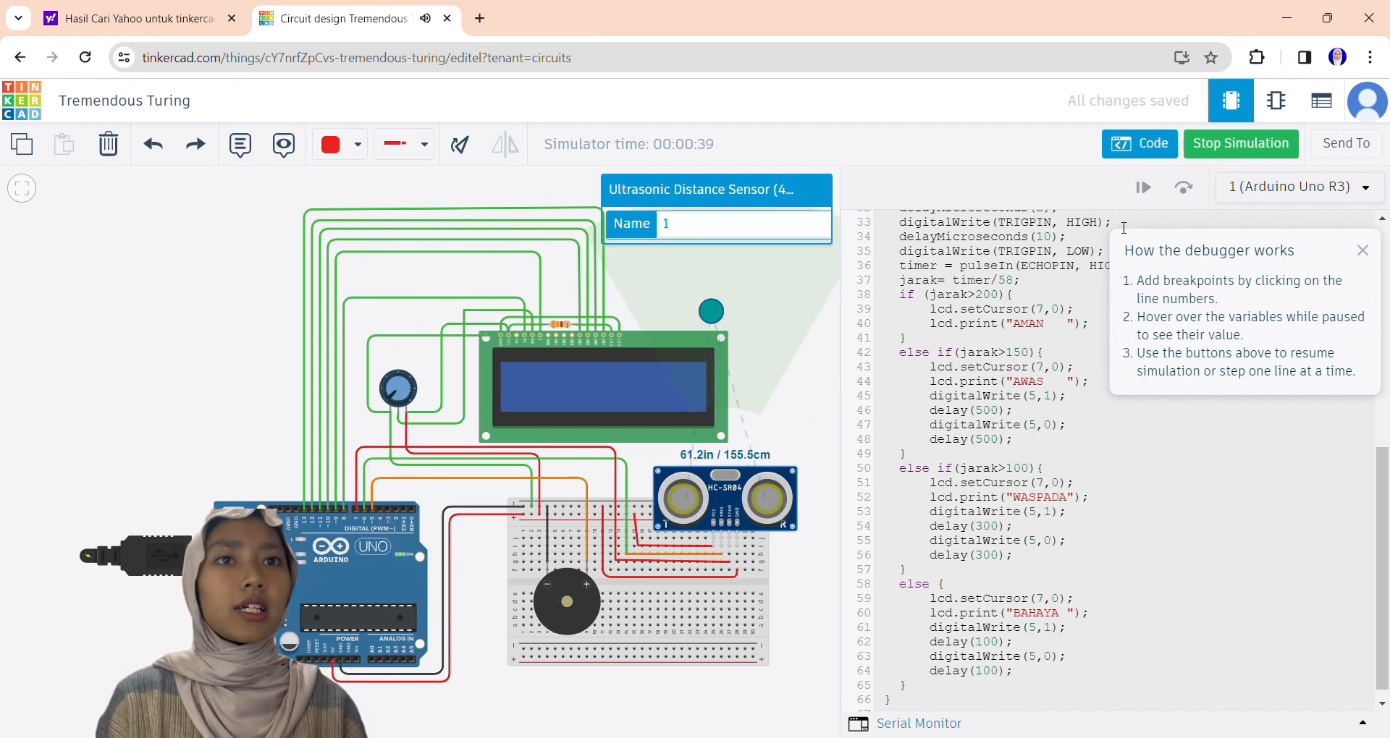
pyautogui.click(1362, 250)
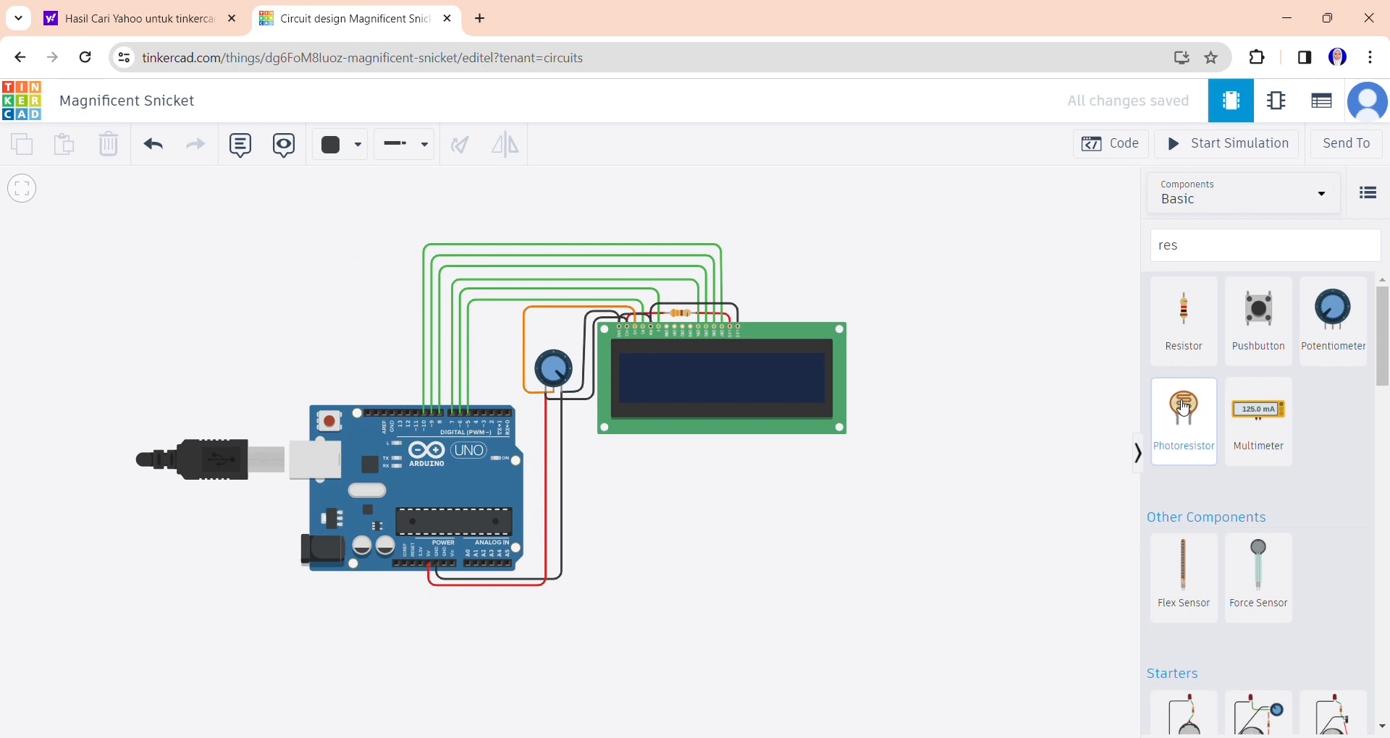
# Simulate the Magnificent Snicket circuit and view the text on its LCD.
pyautogui.click(1207, 144)
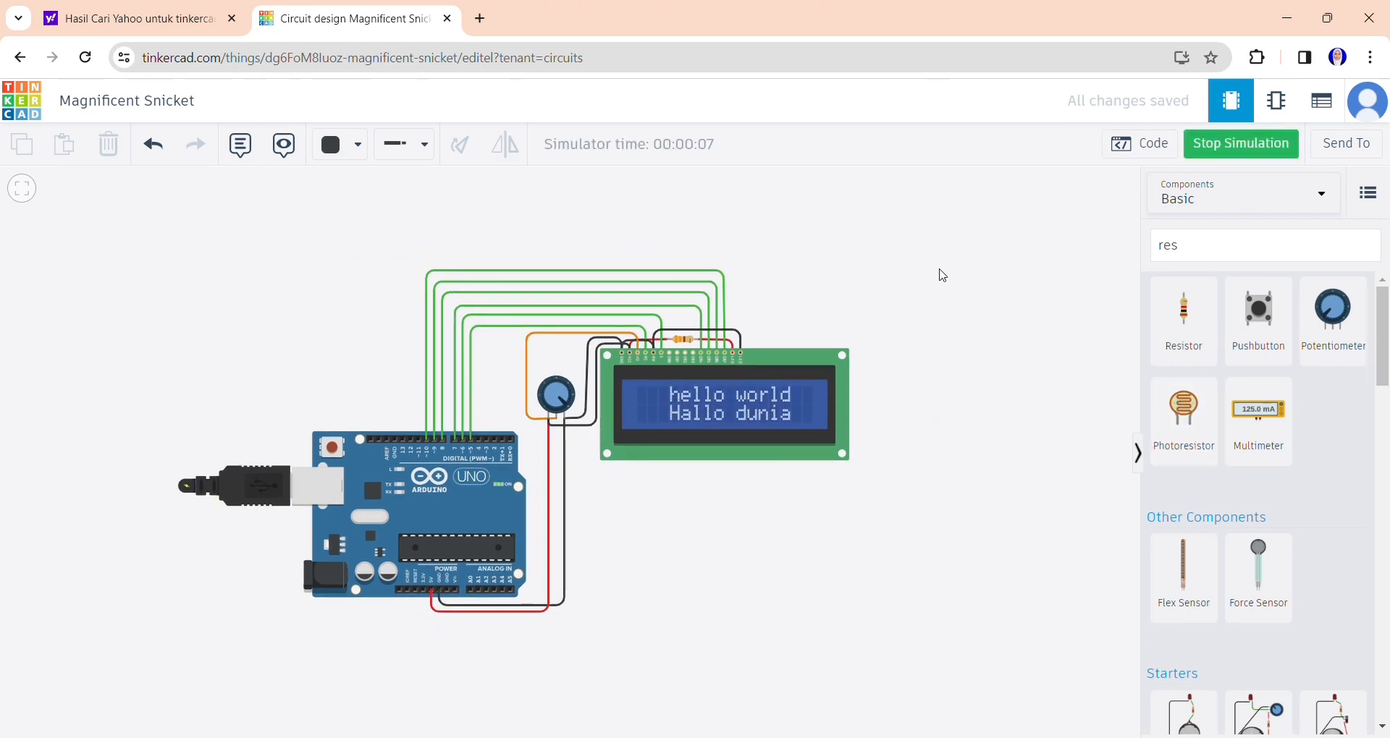
pyautogui.moveTo(564, 403); pyautogui.dragTo(786, 248)
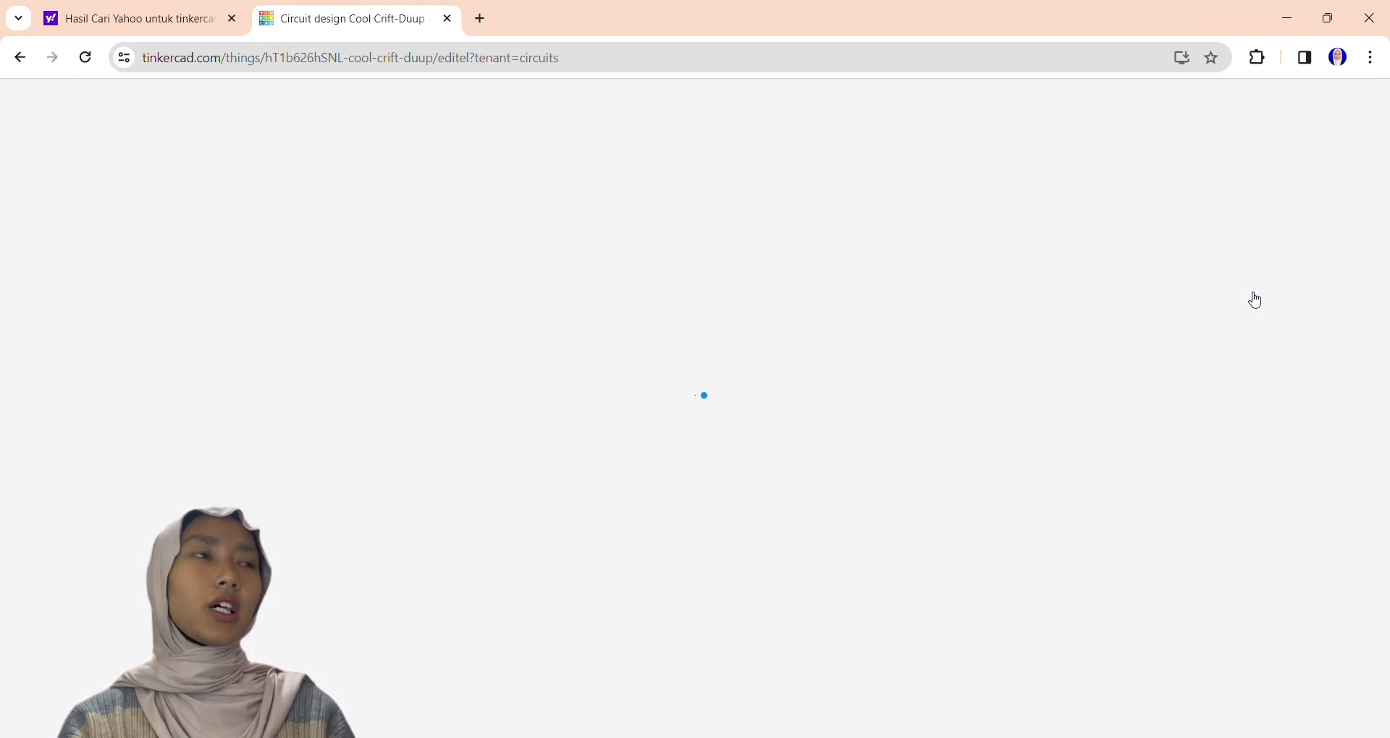
# Place an Arduino Uno R3 in the new circuit and a small breadboard above it.
pyautogui.click(1333, 619)
pyautogui.click(470, 436)
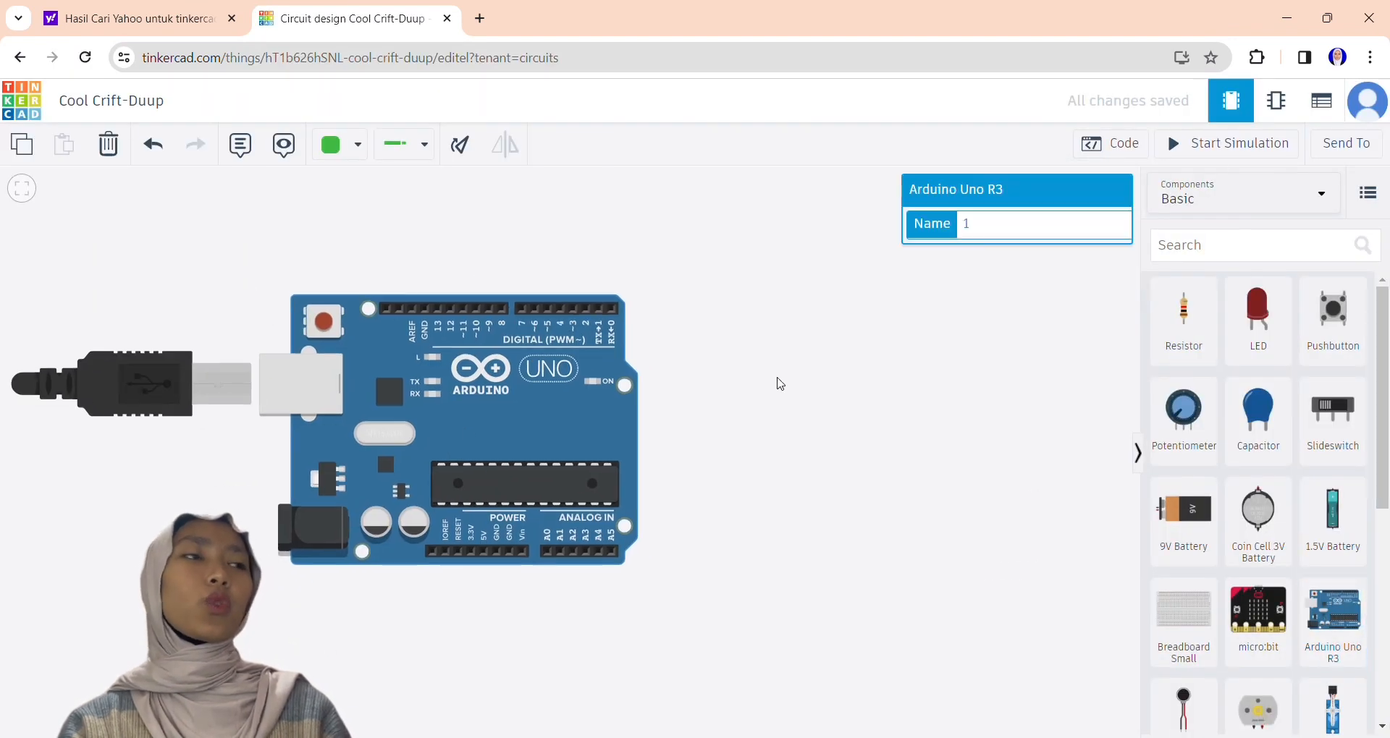
pyautogui.scroll(-3, 797, 377)
pyautogui.moveTo(810, 376); pyautogui.dragTo(725, 507)
pyautogui.click(1184, 628)
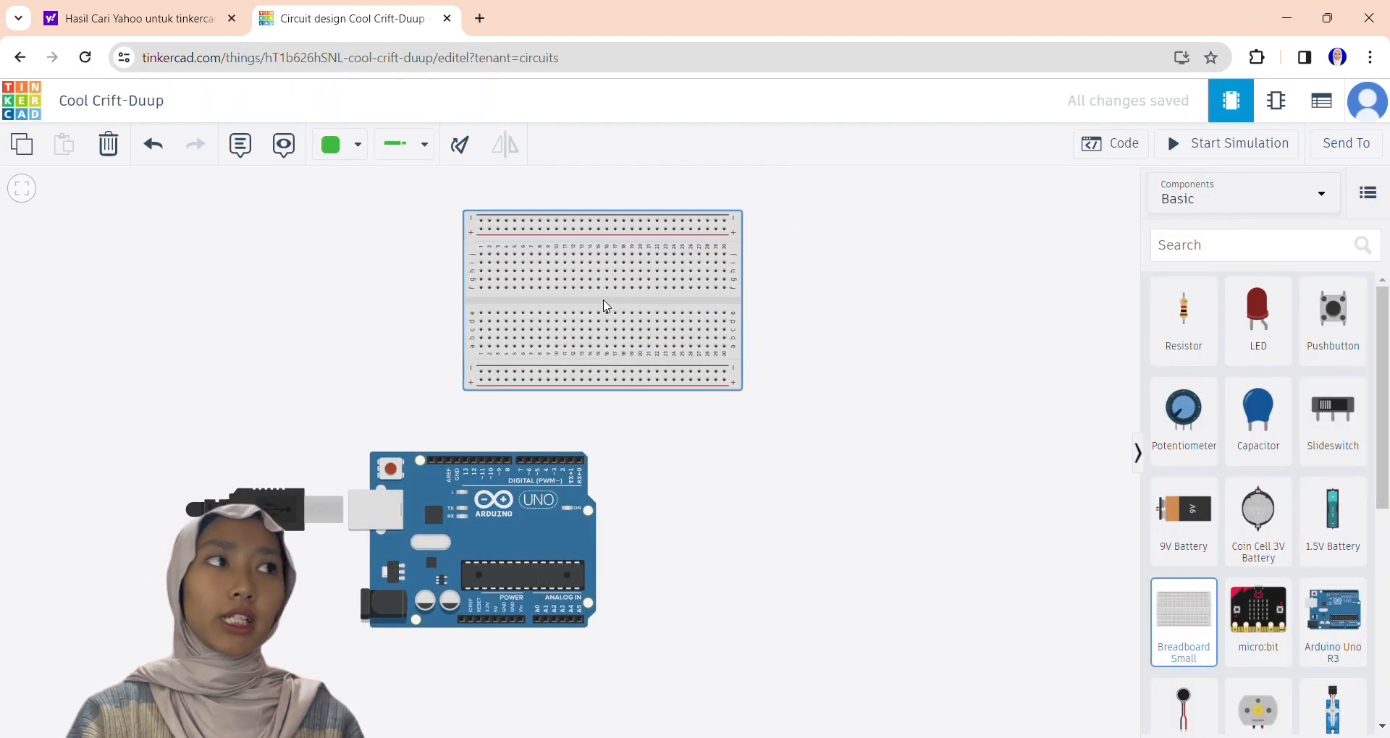
pyautogui.click(605, 307)
# Search the components for "power supply" and place a Power Supply beside the breadboard, above the Arduino.
pyautogui.moveTo(910, 443); pyautogui.dragTo(1099, 479)
pyautogui.scroll(-4, 1260, 435)
pyautogui.scroll(3, 1260, 434)
pyautogui.click(1259, 245)
pyautogui.write('power supply')
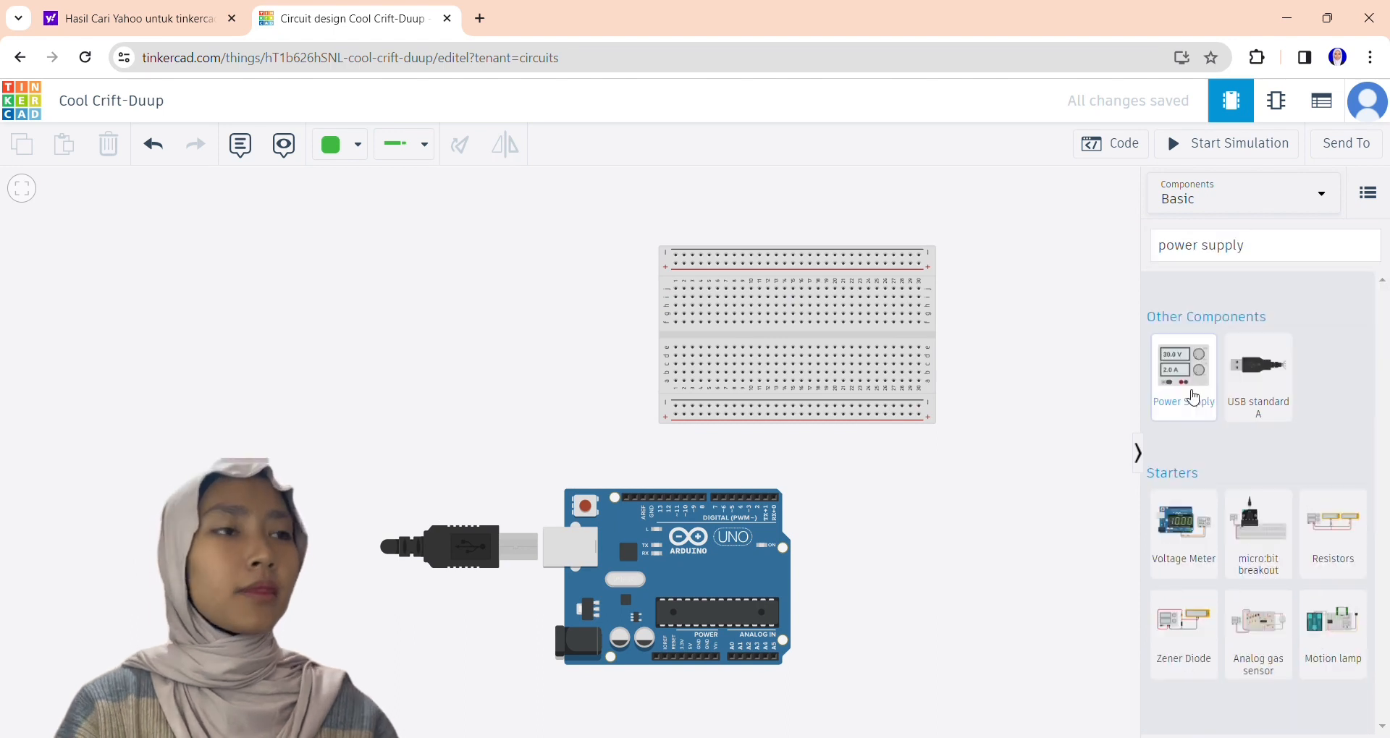
pyautogui.click(1184, 373)
pyautogui.click(551, 304)
pyautogui.click(556, 293)
# Search the components for "relay" and place a Relay SPDT just below the power supply.
pyautogui.click(1262, 246)
pyautogui.write('rel')
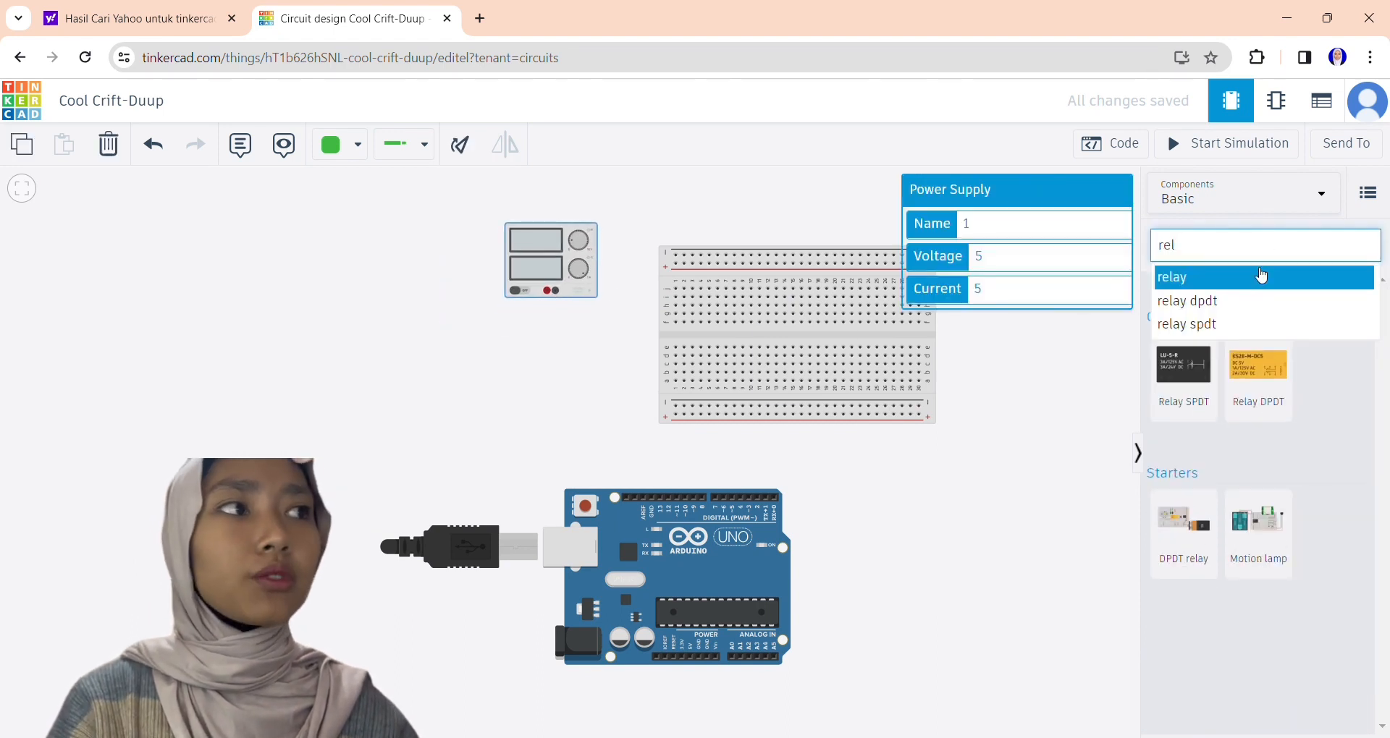
pyautogui.click(1262, 277)
pyautogui.click(1184, 373)
pyautogui.click(534, 362)
# Search the components for "bulb" and place a Light bulb next to the power supply, on the side away from the breadboard.
pyautogui.click(1262, 246)
pyautogui.press('BackSpace')
pyautogui.write('bulb')
pyautogui.click(1184, 373)
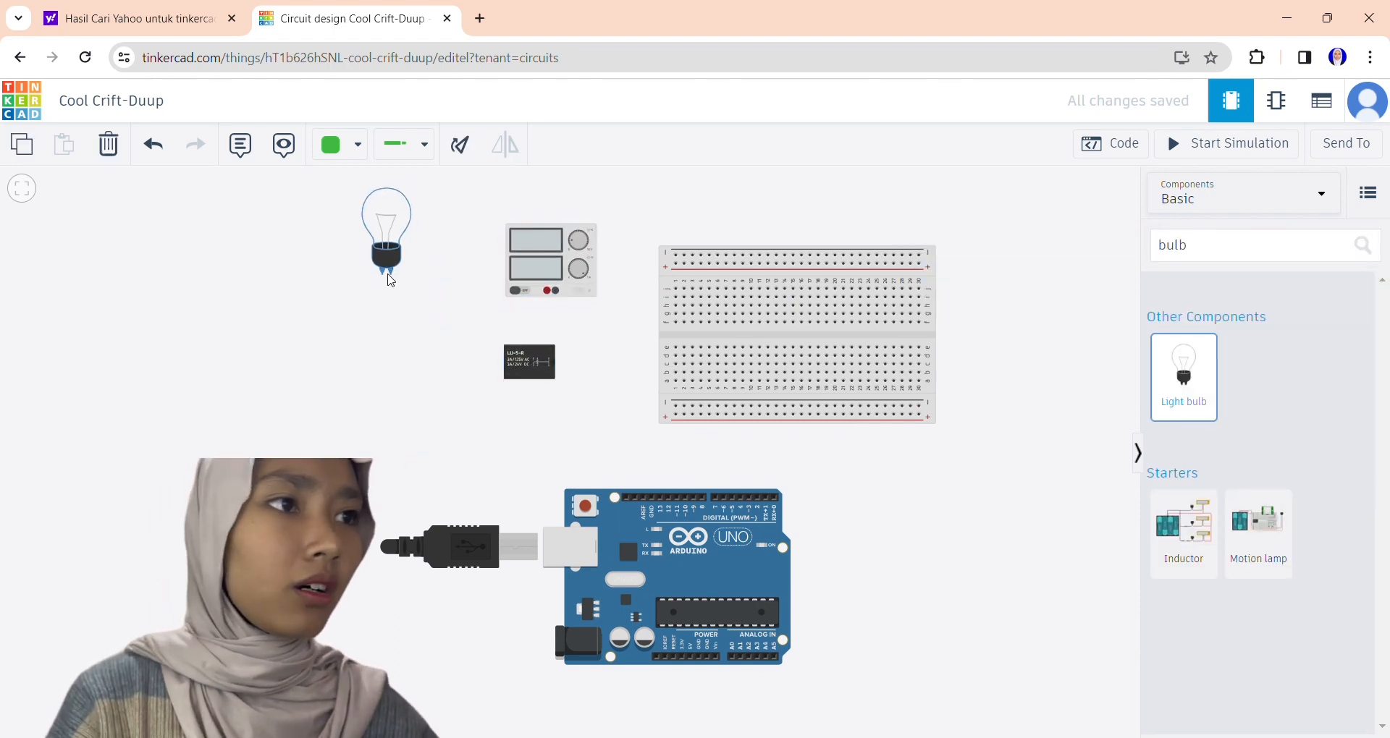
pyautogui.click(420, 309)
# Search the components for "pir" and place a PIR Sensor on the right end of the breadboard.
pyautogui.click(1244, 247)
pyautogui.write('pi')
pyautogui.click(1182, 402)
pyautogui.click(1184, 322)
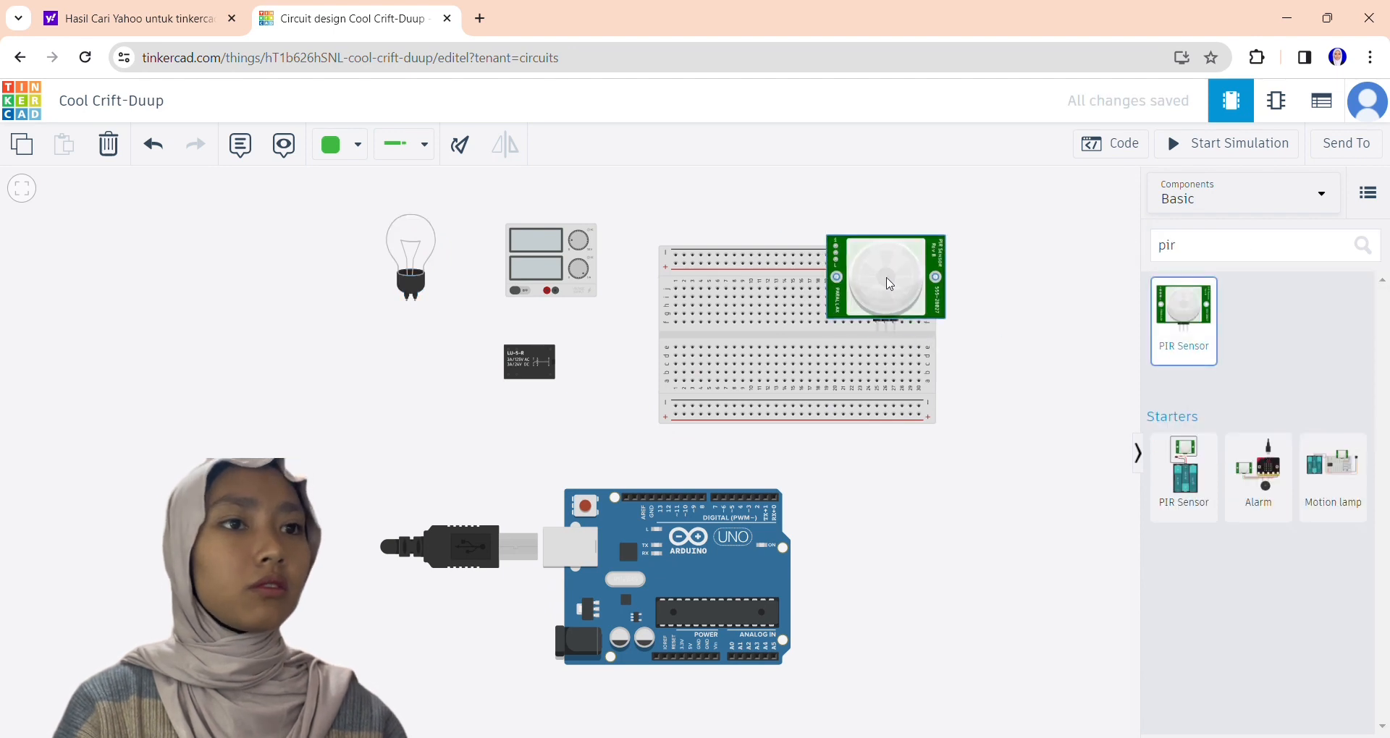
pyautogui.click(897, 289)
pyautogui.click(992, 304)
# Search the components for "led" and place two red LEDs side by side on the breadboard's upper half, left of the PIR sensor.
pyautogui.click(1262, 246)
pyautogui.write('led')
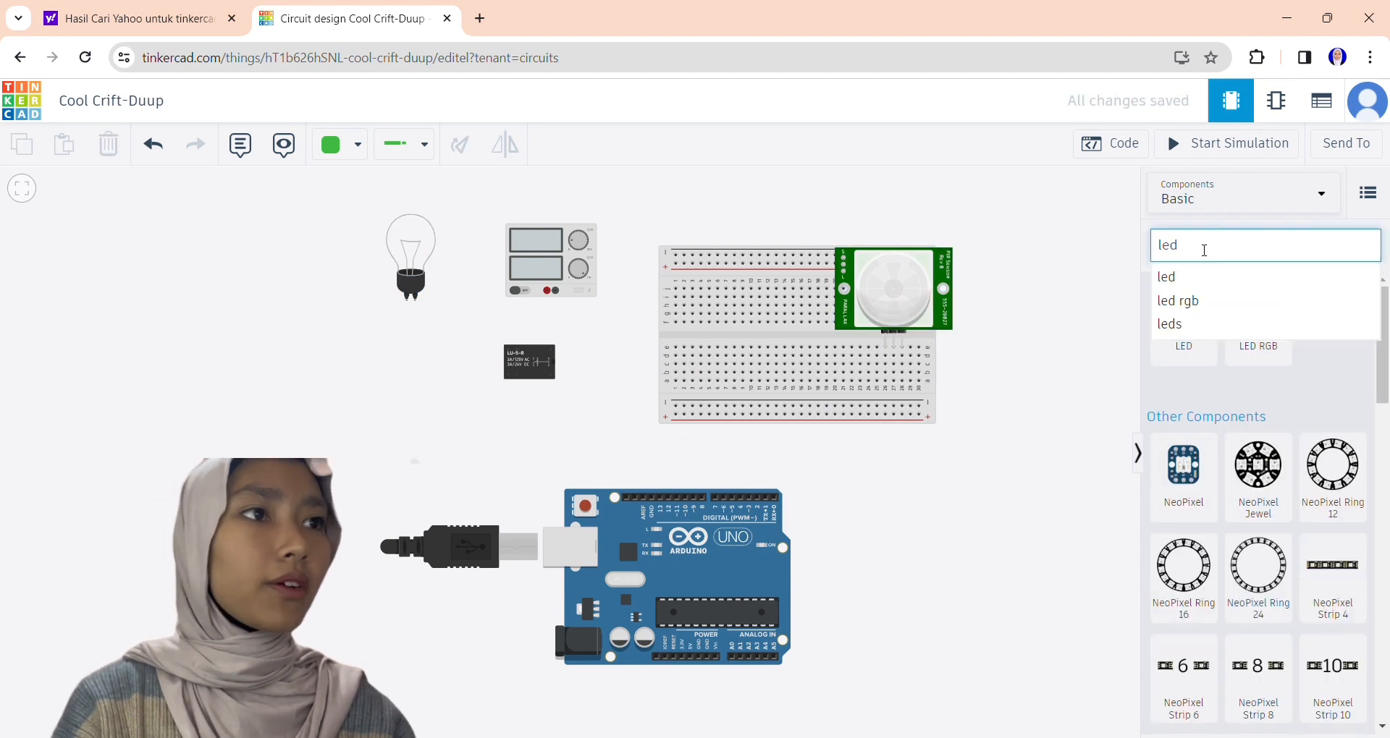
pyautogui.click(1186, 274)
pyautogui.click(1179, 323)
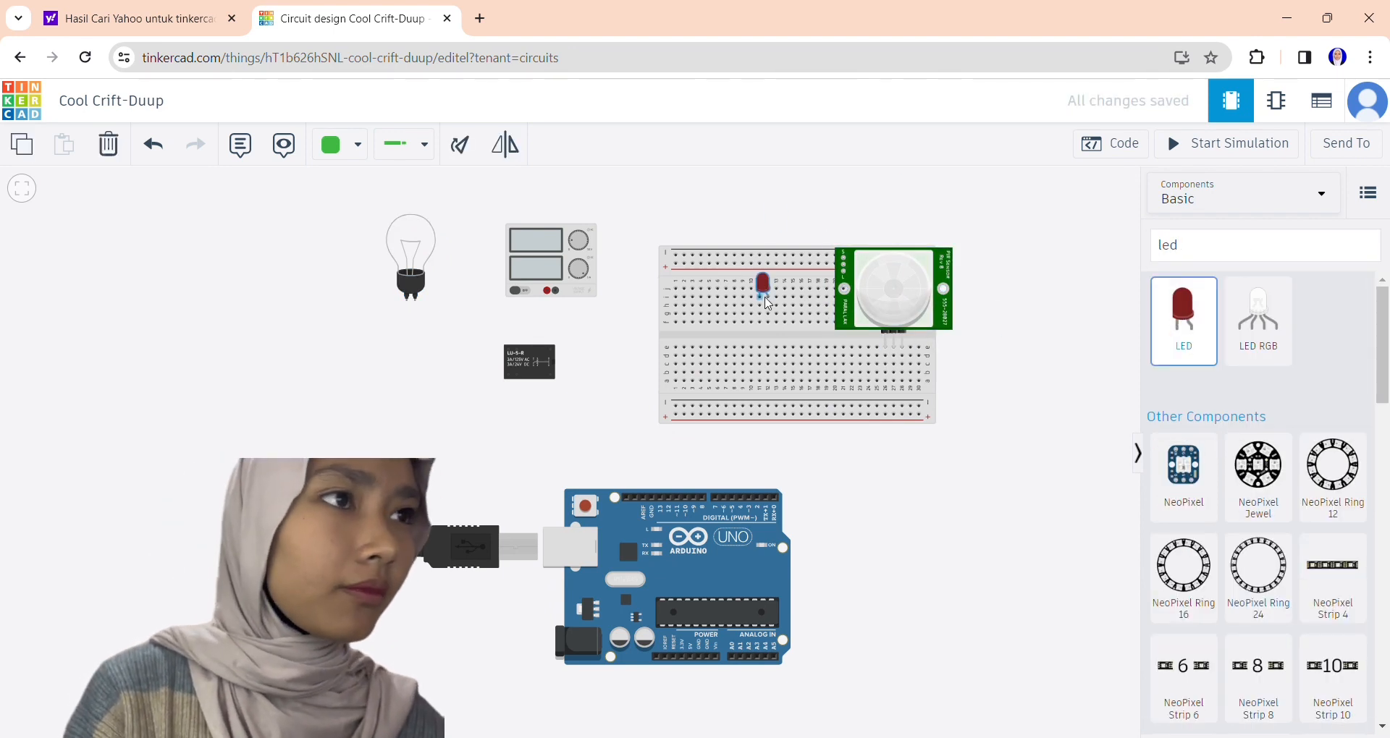
pyautogui.click(764, 298)
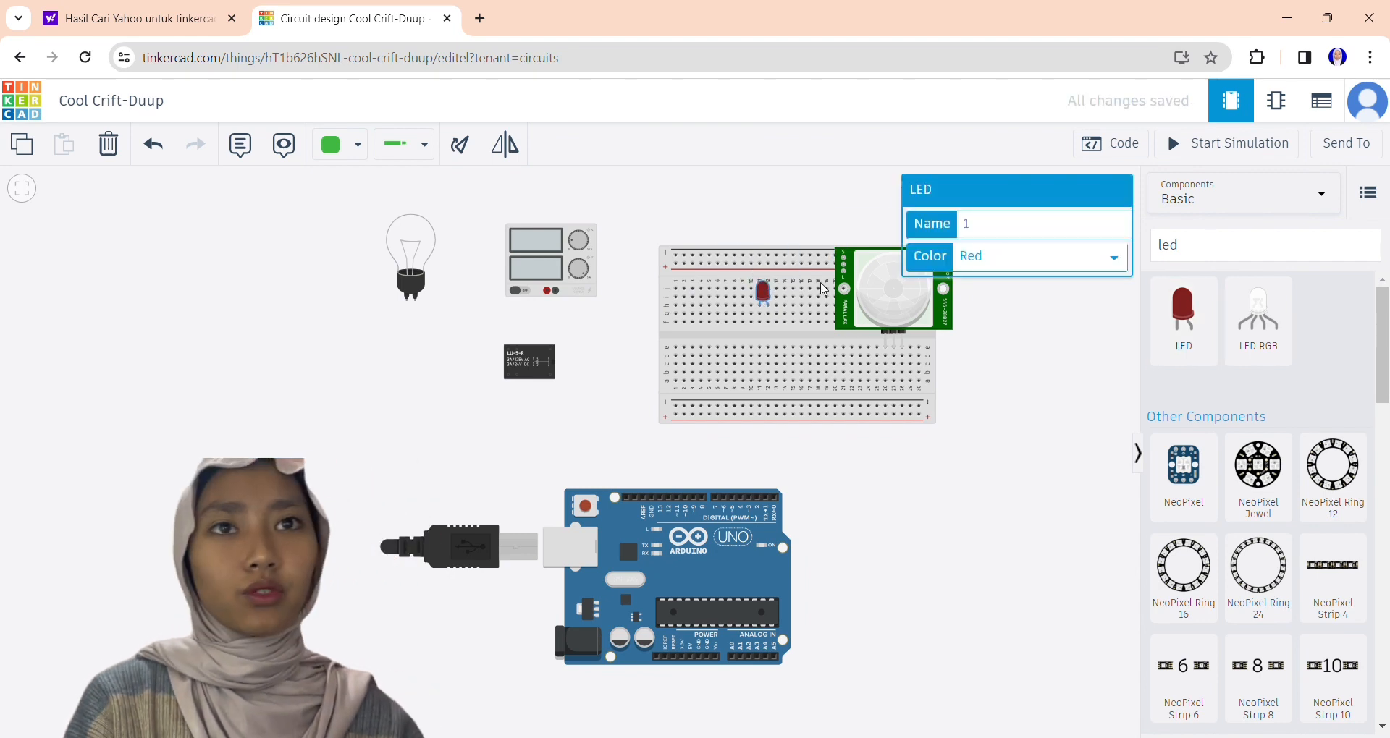
pyautogui.click(1013, 319)
pyautogui.click(1182, 311)
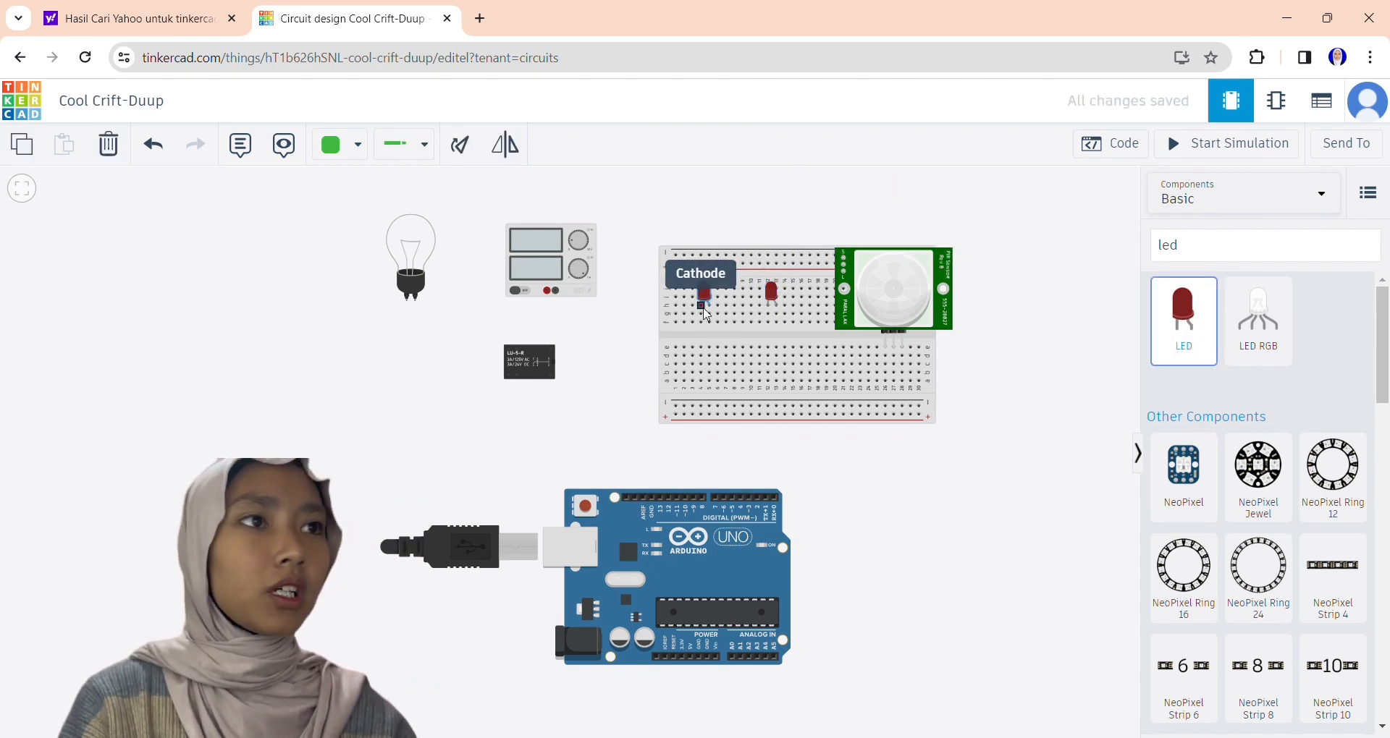
pyautogui.click(708, 297)
# Search the components for "resistor" and place one resistor under the anode of each LED, across the breadboard's center gap.
pyautogui.click(1209, 245)
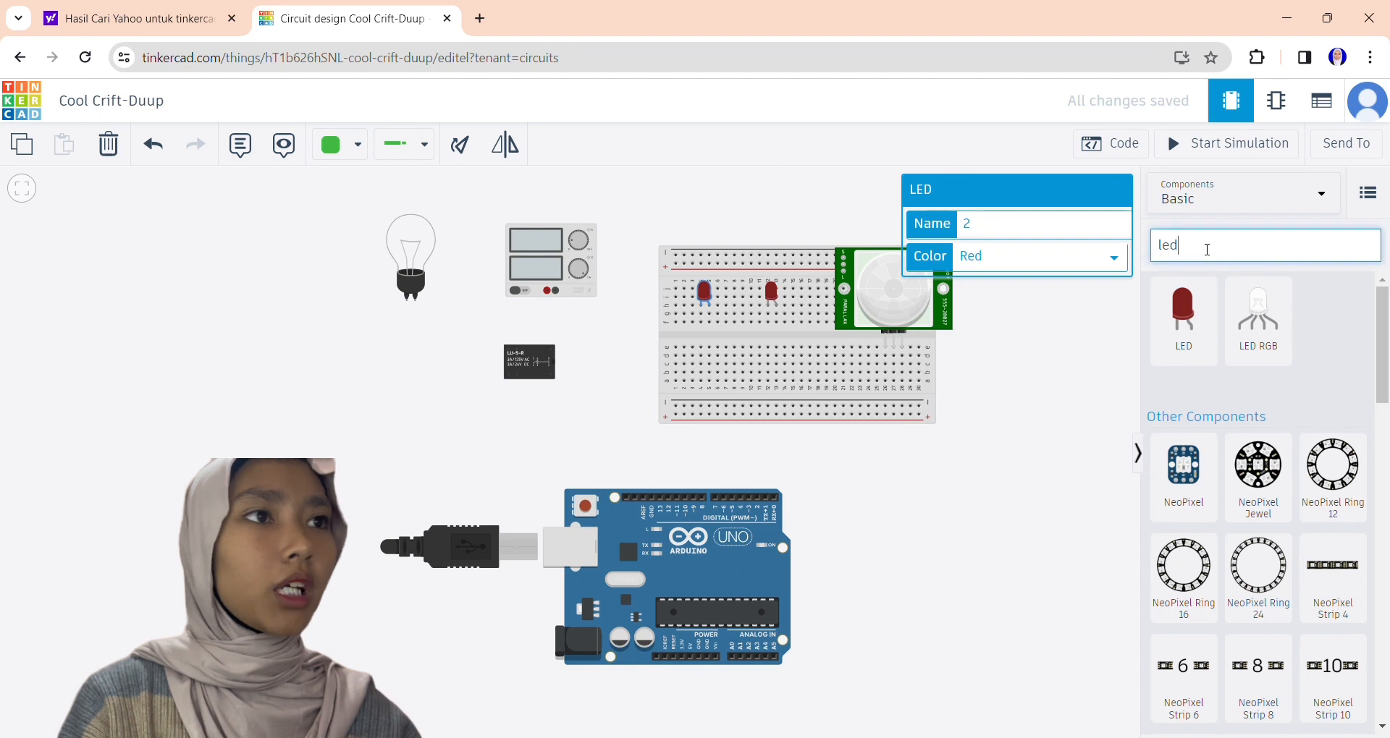
pyautogui.press('BackSpace')
pyautogui.press('BackSpace')
pyautogui.press('BackSpace')
pyautogui.write('res')
pyautogui.click(1175, 398)
pyautogui.click(1183, 319)
pyautogui.click(710, 338)
pyautogui.click(1183, 319)
pyautogui.click(777, 338)
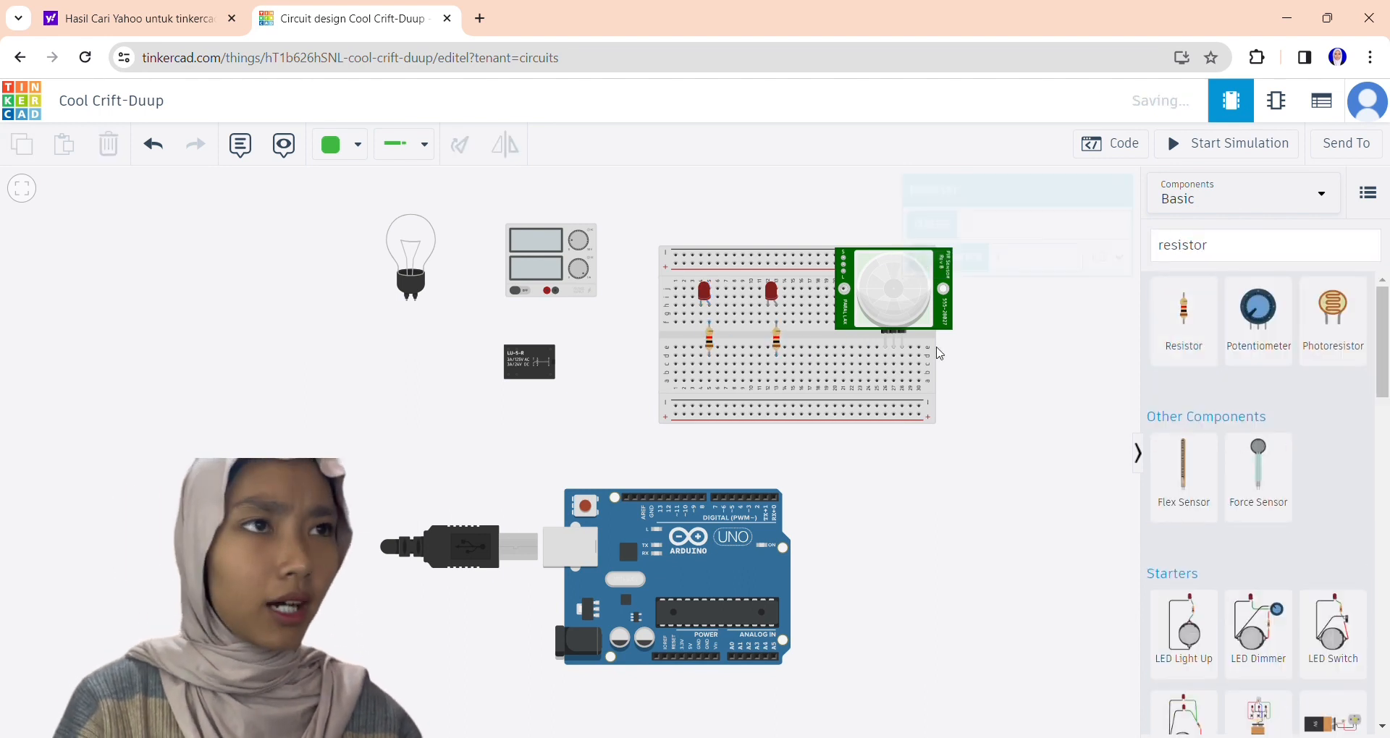
pyautogui.click(993, 342)
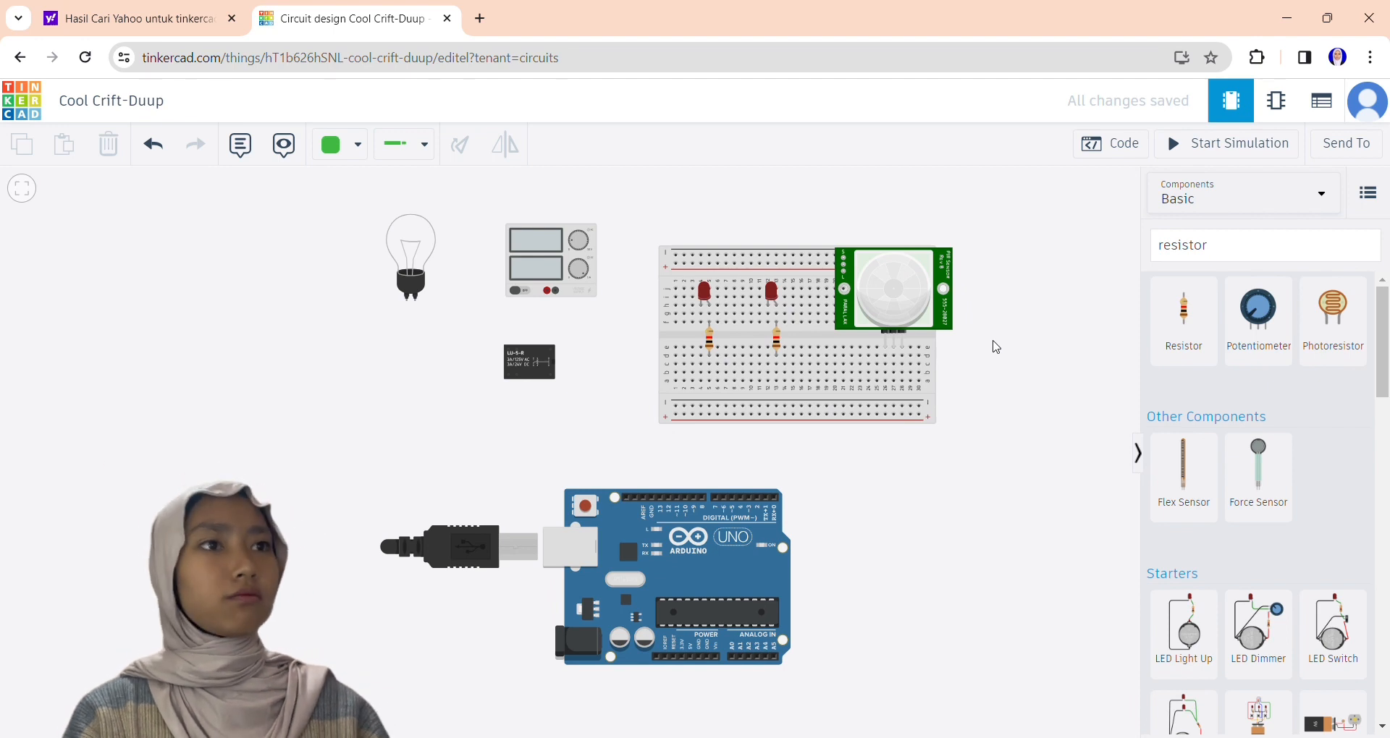
# Wire the power supply's negative terminal to the light bulb, and both LED cathodes to the breadboard's lower negative rail.
pyautogui.click(550, 290)
pyautogui.click(411, 293)
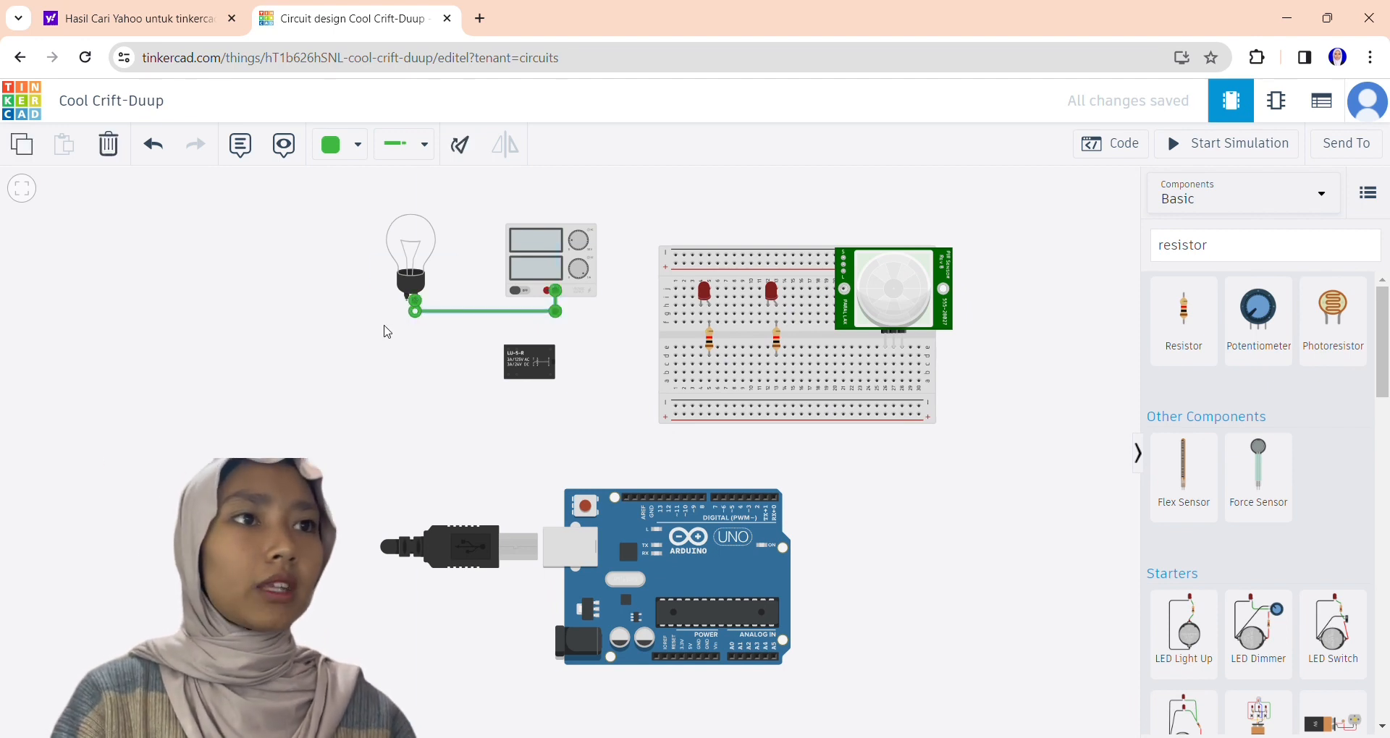
pyautogui.click(700, 322)
pyautogui.click(700, 406)
pyautogui.click(767, 322)
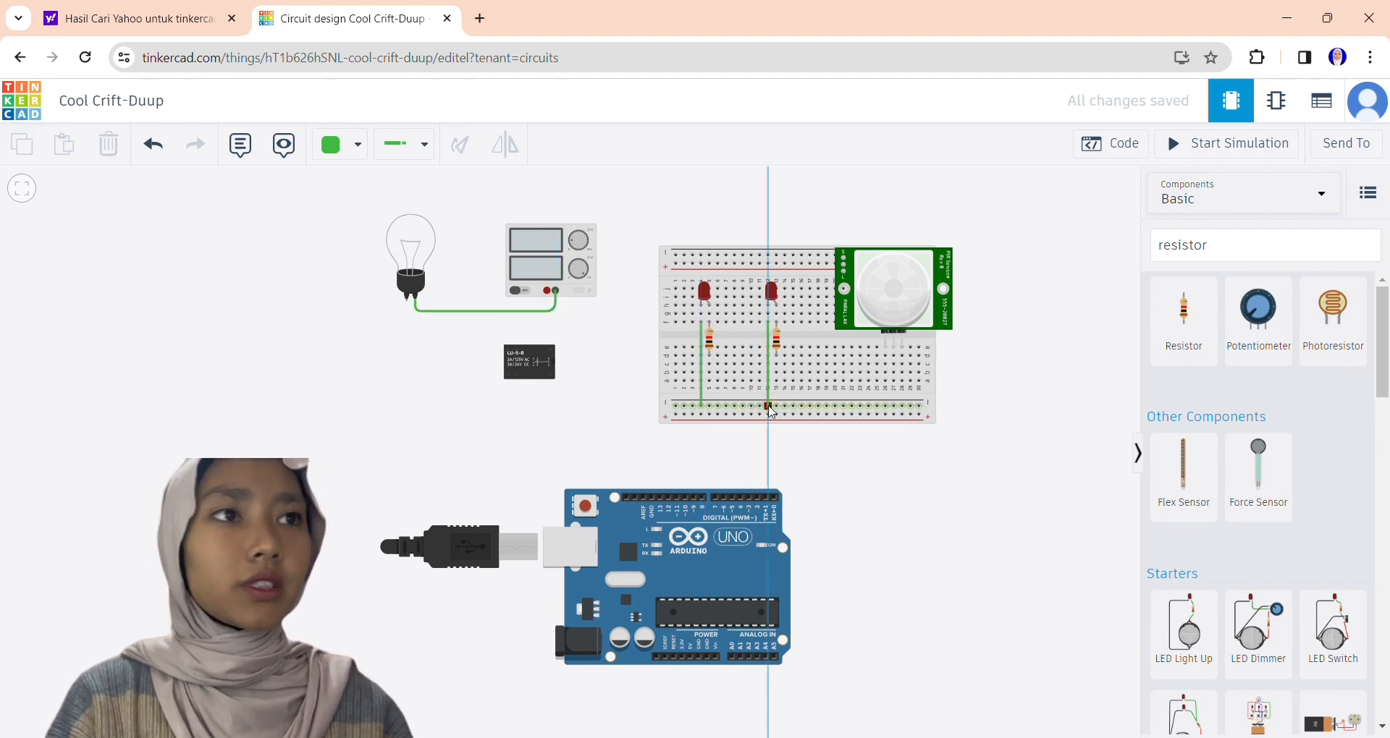
pyautogui.click(768, 406)
# Wire the PIR sensor's ground pin to the lower negative rail and its power pin to the lower positive rail.
pyautogui.click(902, 381)
pyautogui.click(901, 406)
pyautogui.click(893, 380)
pyautogui.click(893, 415)
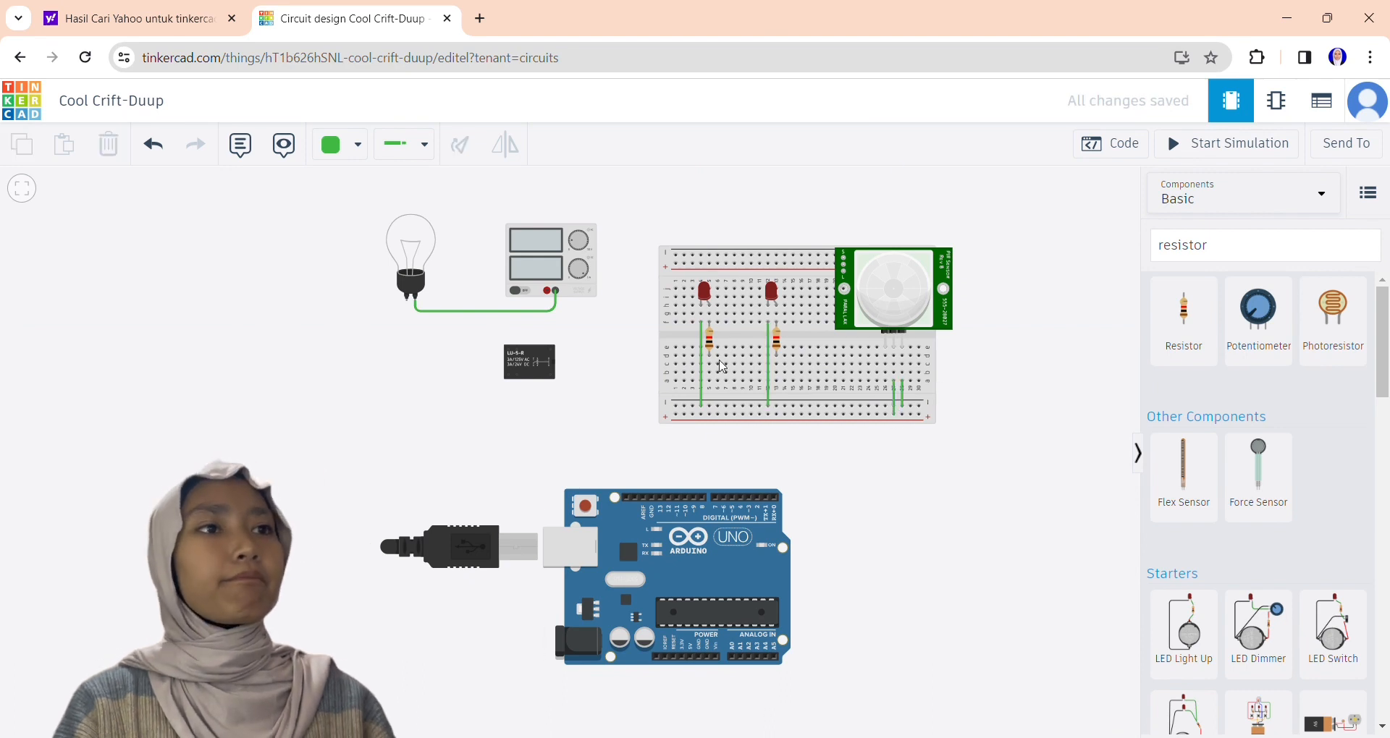
# Wire the left LED's resistor to Arduino digital pin 5 and the right LED's resistor to digital pin 4.
pyautogui.click(709, 372)
pyautogui.click(710, 455)
pyautogui.click(731, 454)
pyautogui.click(732, 497)
pyautogui.click(776, 380)
pyautogui.click(776, 434)
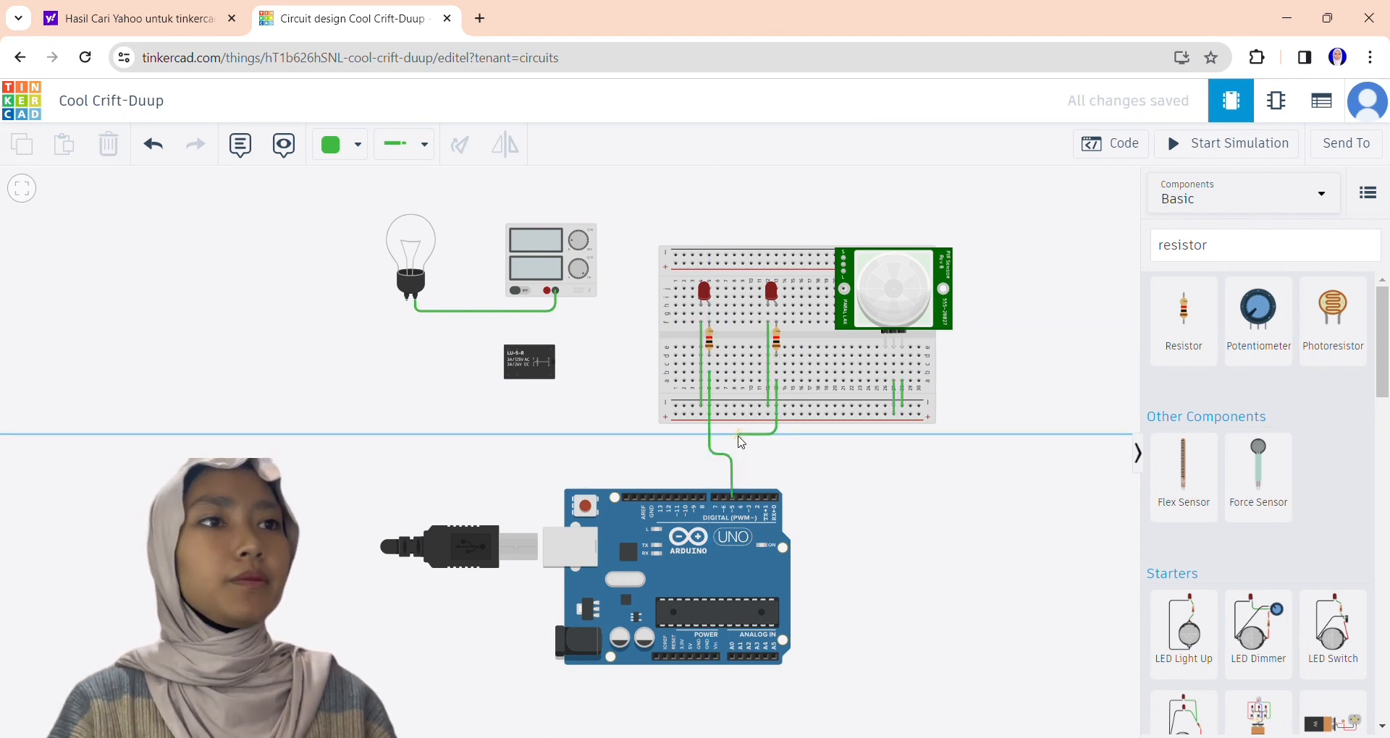
pyautogui.click(739, 434)
pyautogui.click(740, 497)
pyautogui.click(709, 380)
pyautogui.click(709, 434)
pyautogui.click(731, 435)
pyautogui.click(732, 497)
# Wire the PIR signal to Arduino pin 3, the lower positive rail to 5V and the lower negative rail to GND.
pyautogui.click(886, 356)
pyautogui.click(885, 463)
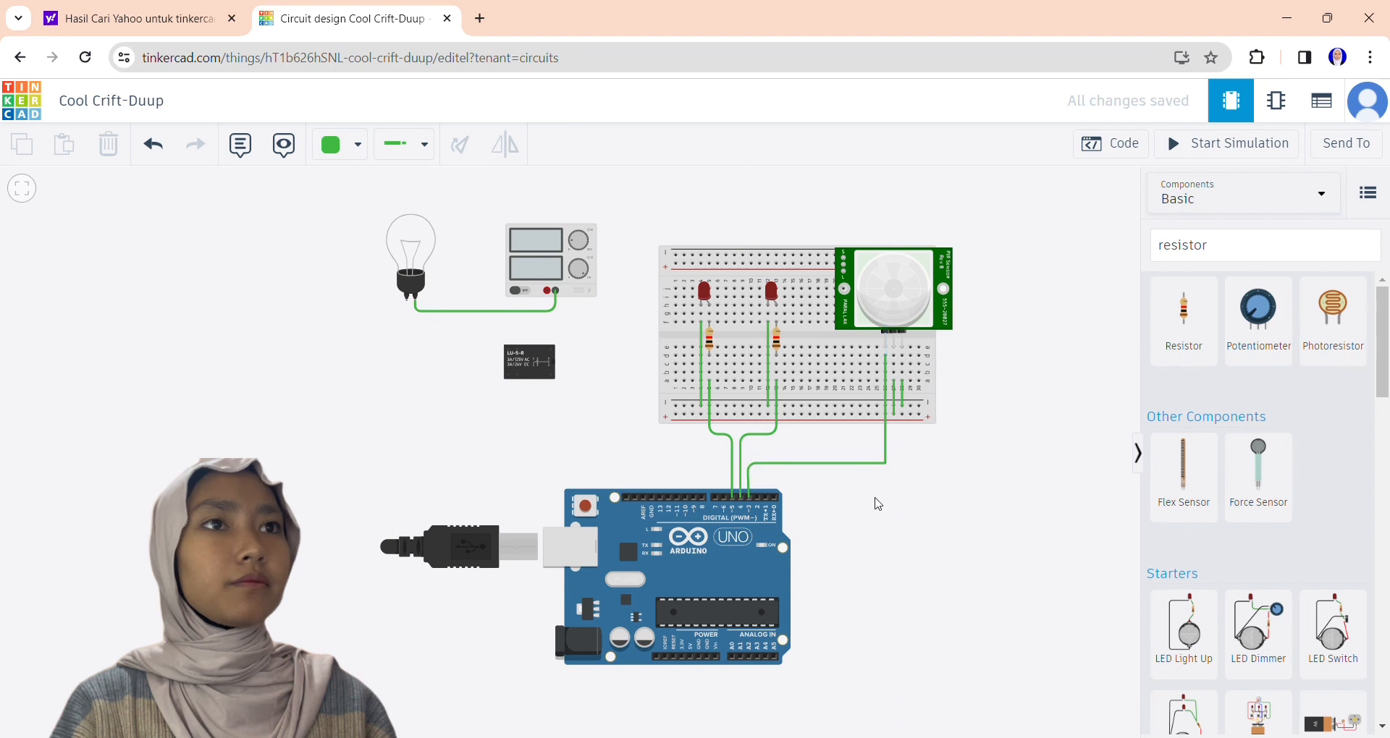
pyautogui.click(919, 414)
pyautogui.click(941, 414)
pyautogui.click(941, 681)
pyautogui.click(690, 680)
pyautogui.click(690, 656)
pyautogui.click(919, 406)
pyautogui.click(949, 406)
pyautogui.click(950, 670)
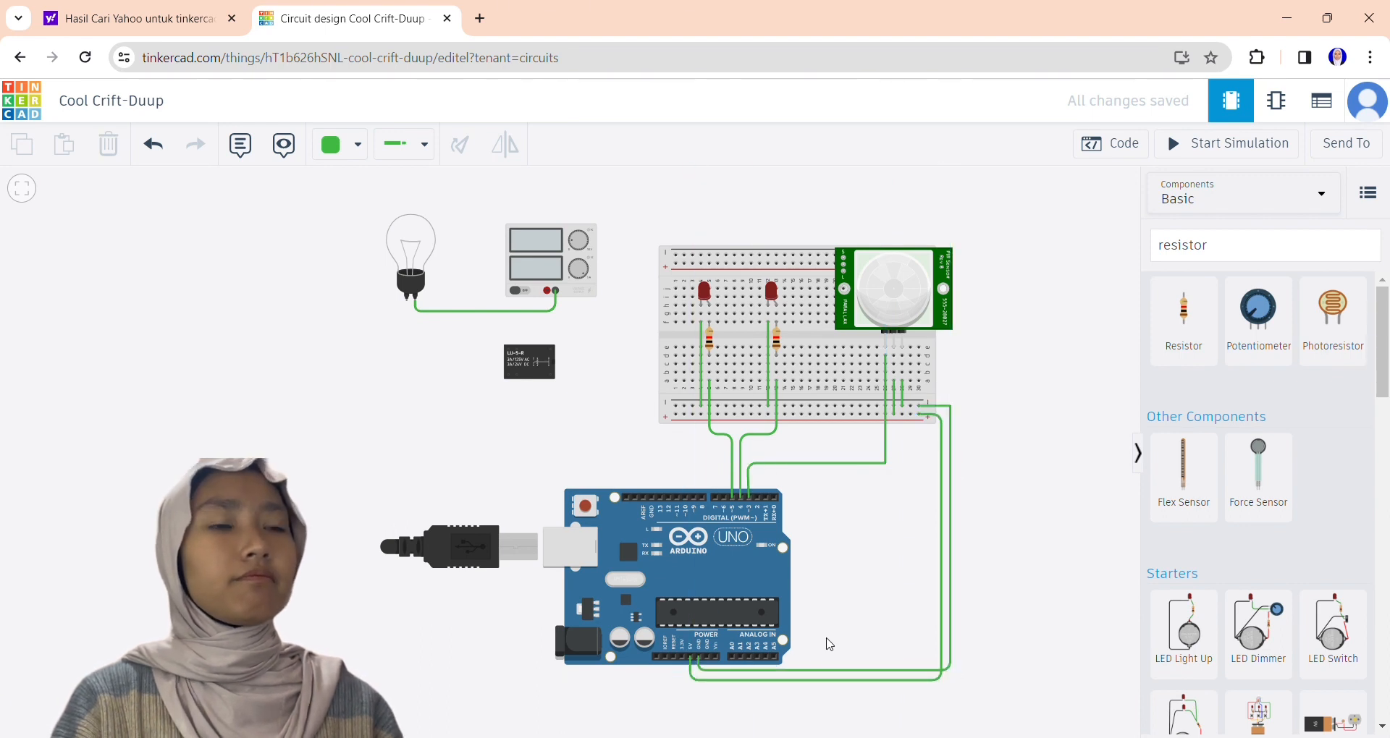
# Wire the lower negative rail to the relay's Terminal 12 and link the relay's two lower-left terminals to that terminal.
pyautogui.click(675, 406)
pyautogui.click(550, 406)
pyautogui.click(550, 376)
pyautogui.click(517, 375)
pyautogui.click(516, 386)
pyautogui.click(550, 386)
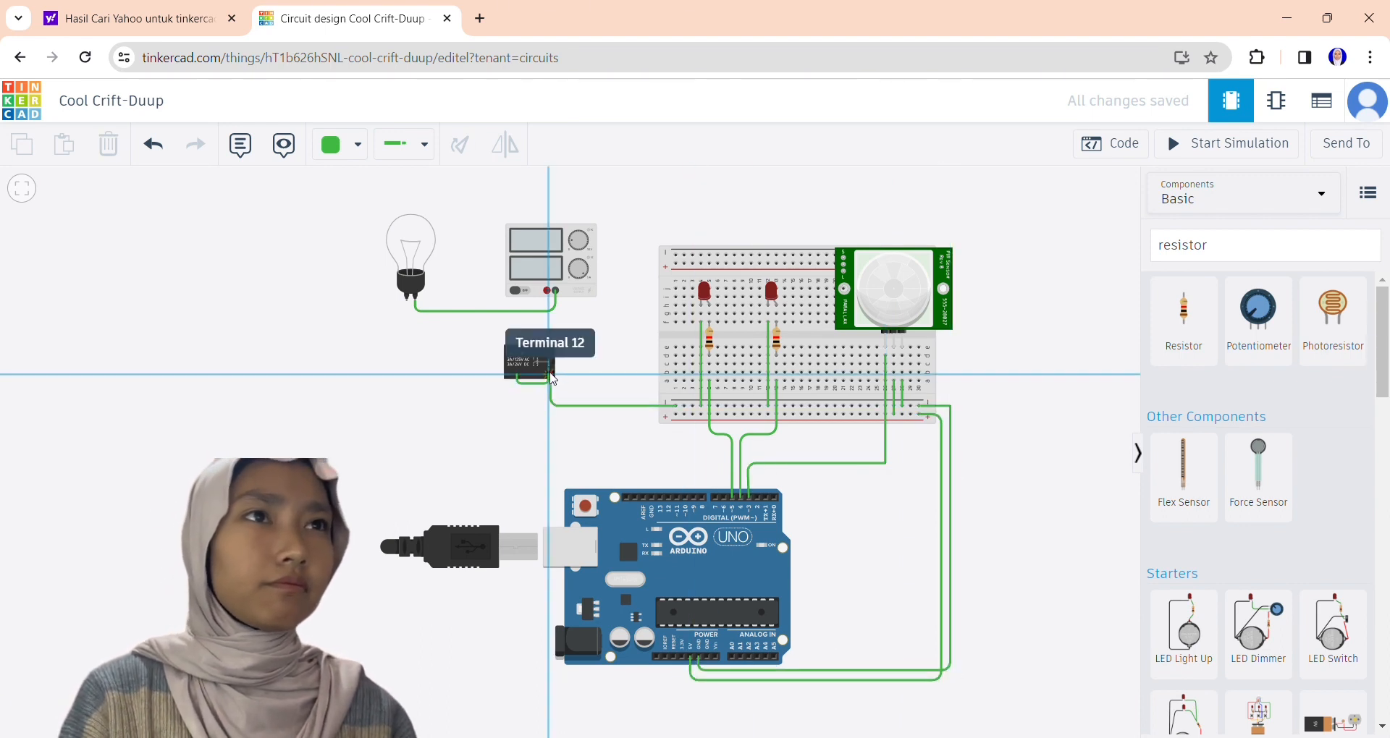
pyautogui.click(550, 375)
pyautogui.click(508, 376)
pyautogui.click(508, 390)
pyautogui.click(550, 391)
pyautogui.click(550, 376)
pyautogui.click(458, 408)
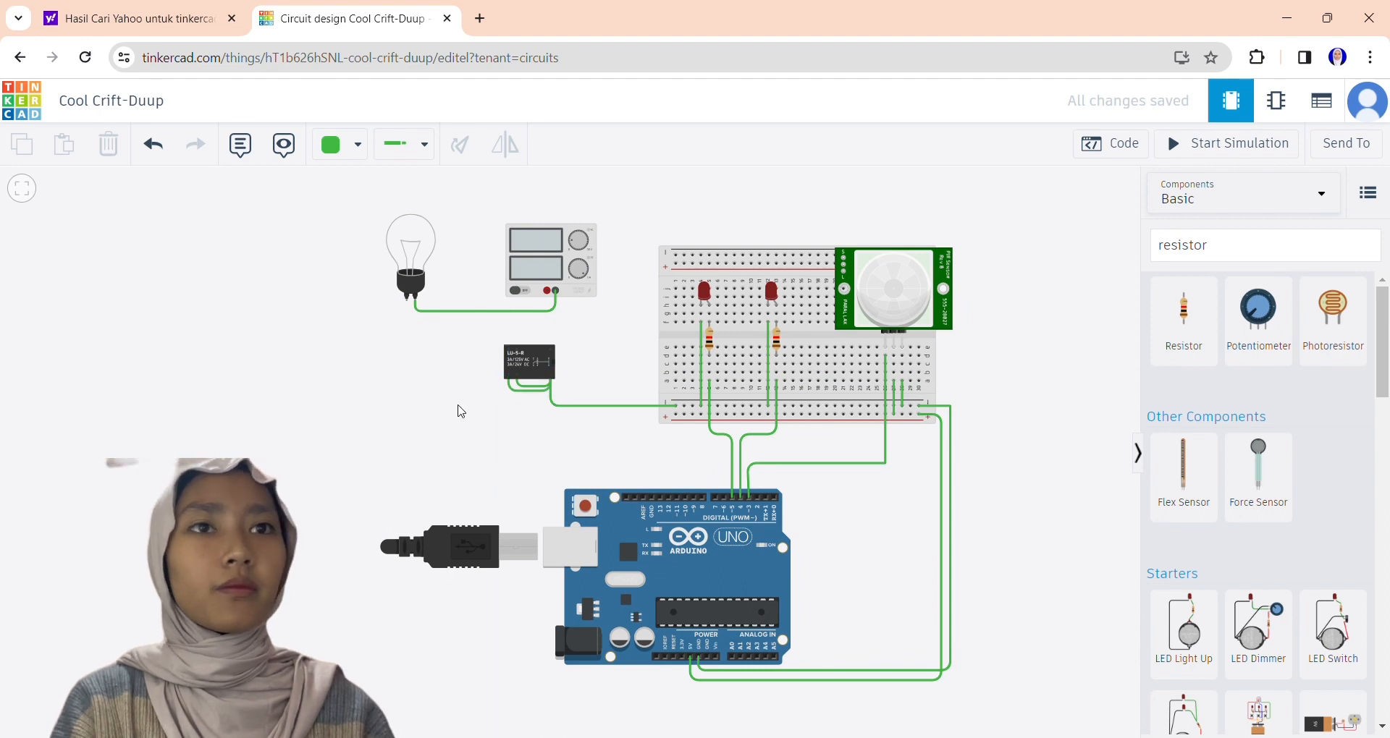
# Wire Arduino pin 6 to the relay, the relay's upper-left terminal to the bulb, and its upper-right terminal to the power supply's positive terminal.
pyautogui.click(724, 497)
pyautogui.click(724, 448)
pyautogui.click(572, 448)
pyautogui.click(508, 349)
pyautogui.click(508, 335)
pyautogui.click(407, 335)
pyautogui.click(407, 300)
pyautogui.click(461, 373)
pyautogui.click(550, 350)
pyautogui.click(547, 290)
# Set the left LED to green and recolor the ground wires black, 5V wires red, PIR signal wire orange and right LED signal wire yellow.
pyautogui.click(704, 292)
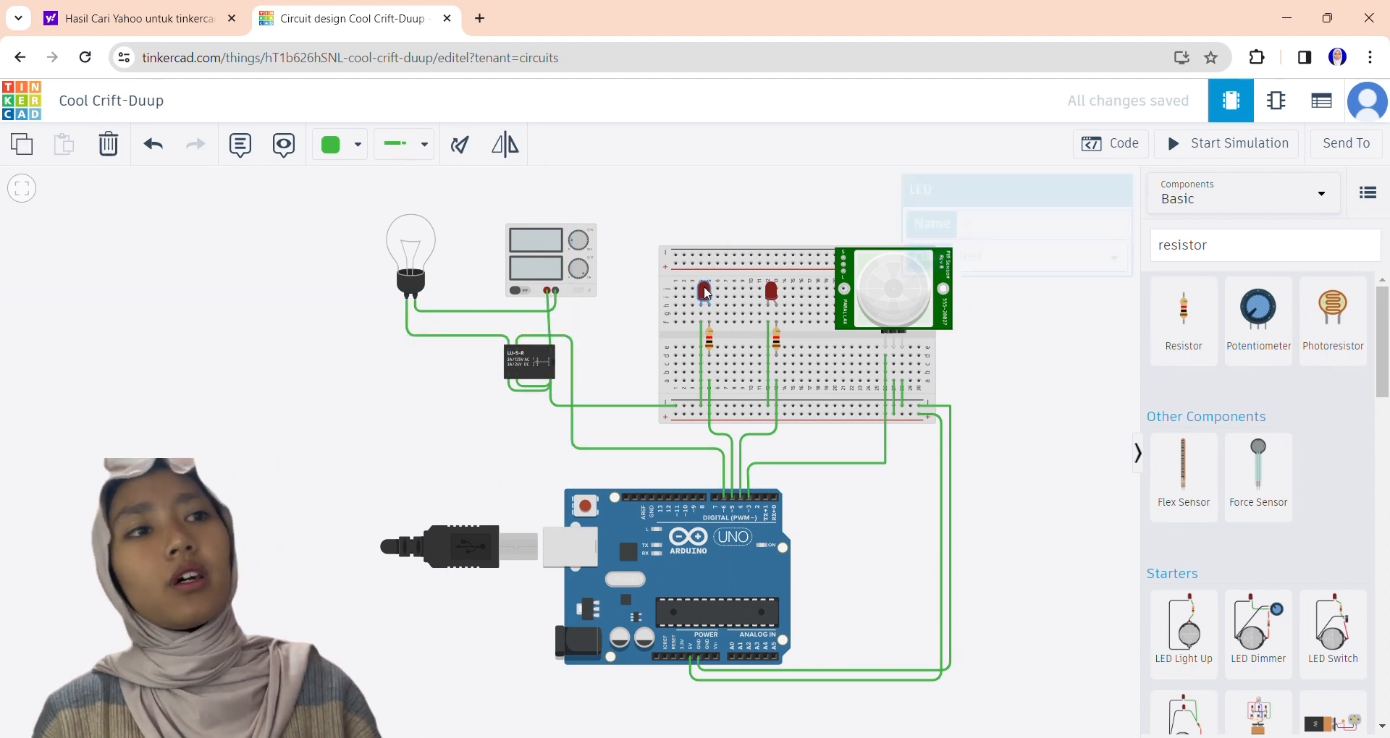
pyautogui.click(378, 202)
pyautogui.click(378, 233)
pyautogui.click(379, 295)
pyautogui.click(379, 202)
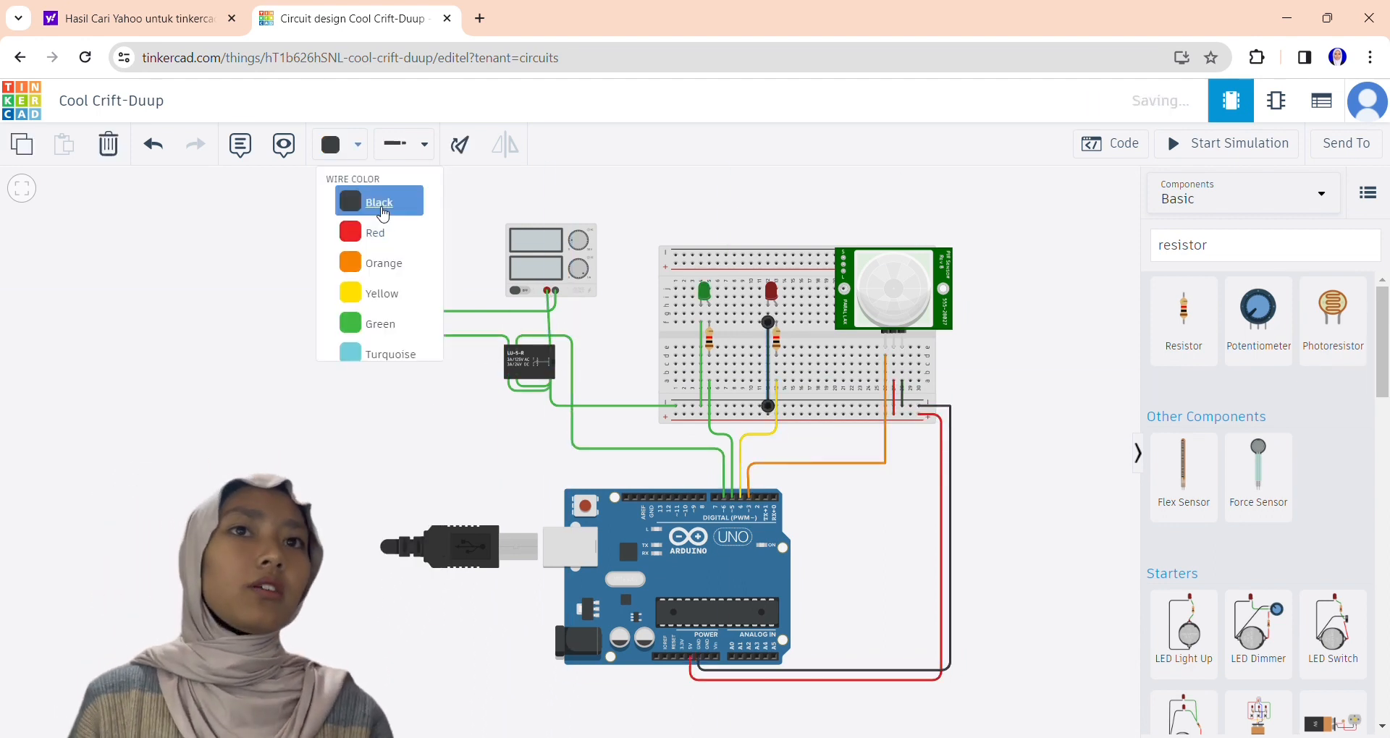
# Recolor the left LED's signal wire turquoise, the relay's ground and jumper wires black, and the bulb's wires red and black.
pyautogui.click(708, 407)
pyautogui.click(340, 144)
pyautogui.click(379, 357)
pyautogui.click(519, 387)
pyautogui.click(339, 144)
pyautogui.click(379, 202)
pyautogui.click(530, 392)
pyautogui.click(339, 144)
pyautogui.click(378, 201)
pyautogui.click(326, 410)
# Rename the circuit as "Lampu Otomatis Dengan Sensor Gerak PIR".
pyautogui.click(156, 102)
pyautogui.write('Lampu Otomatis Dengan Sensor Gerak PIR')
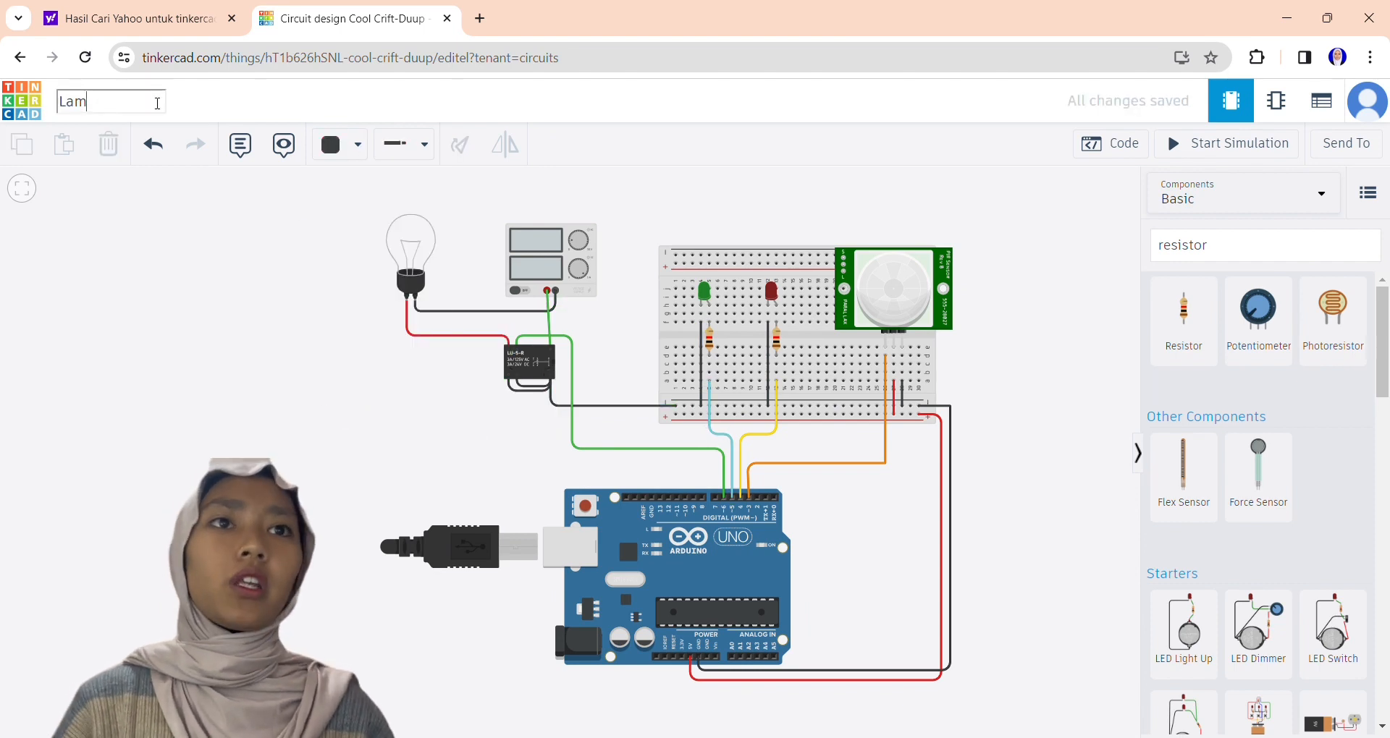
pyautogui.press('Return')
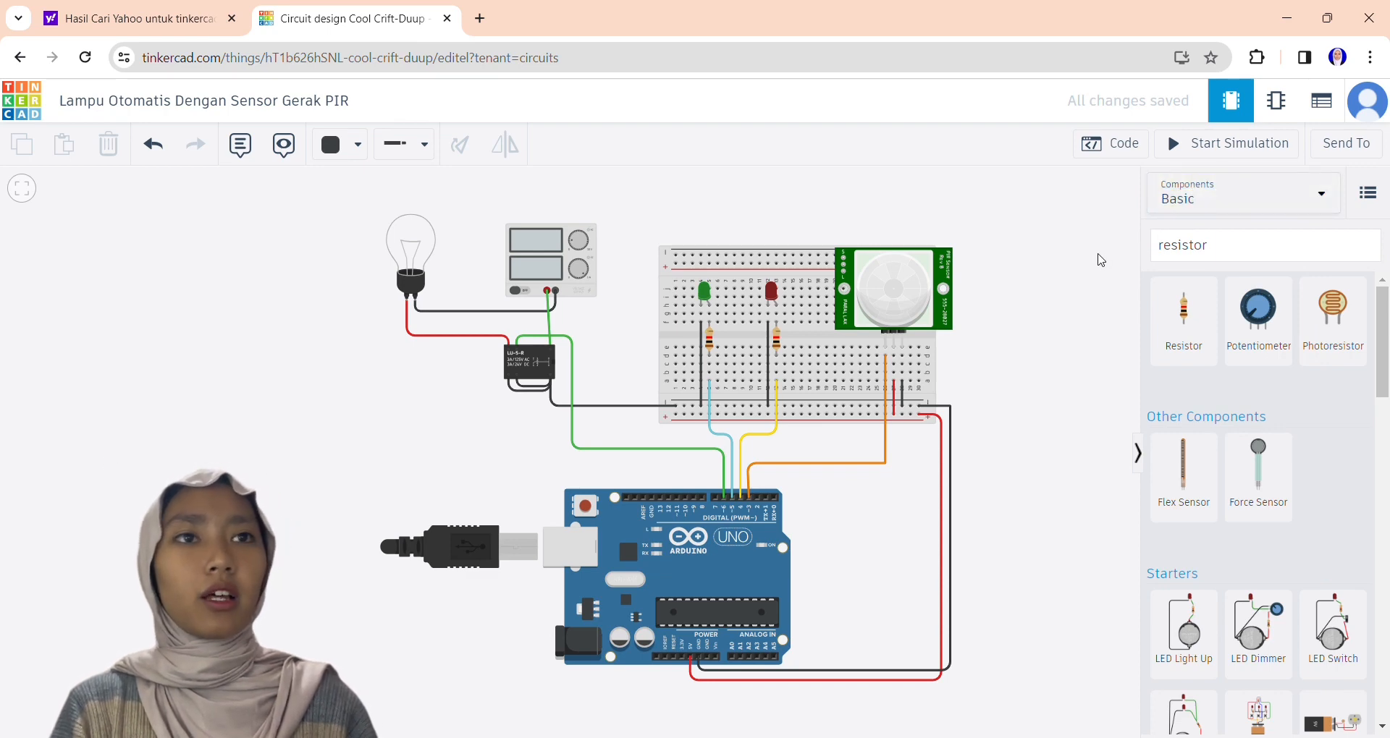
# Open the Arduino's code and switch the editor to Text mode, accepting the loss of the blocks.
pyautogui.moveTo(1046, 340); pyautogui.dragTo(762, 341)
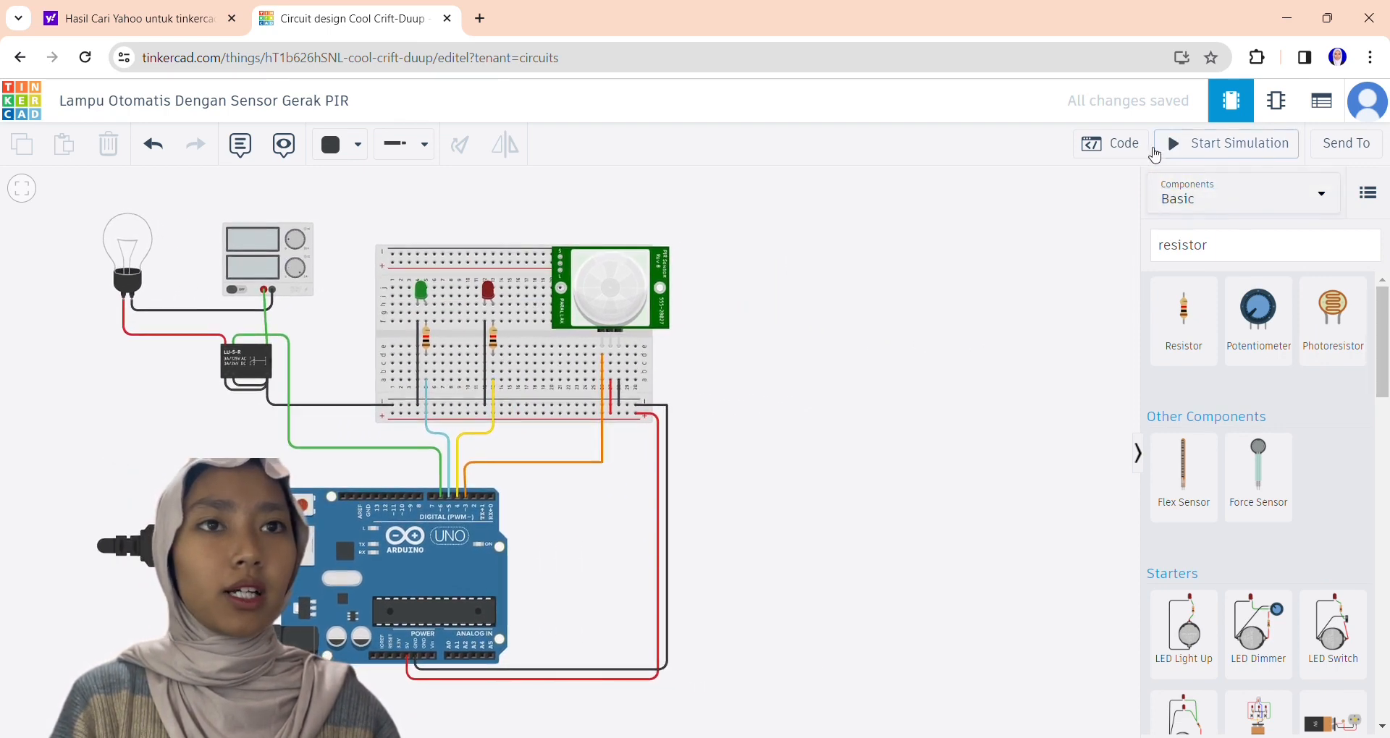
pyautogui.click(1148, 148)
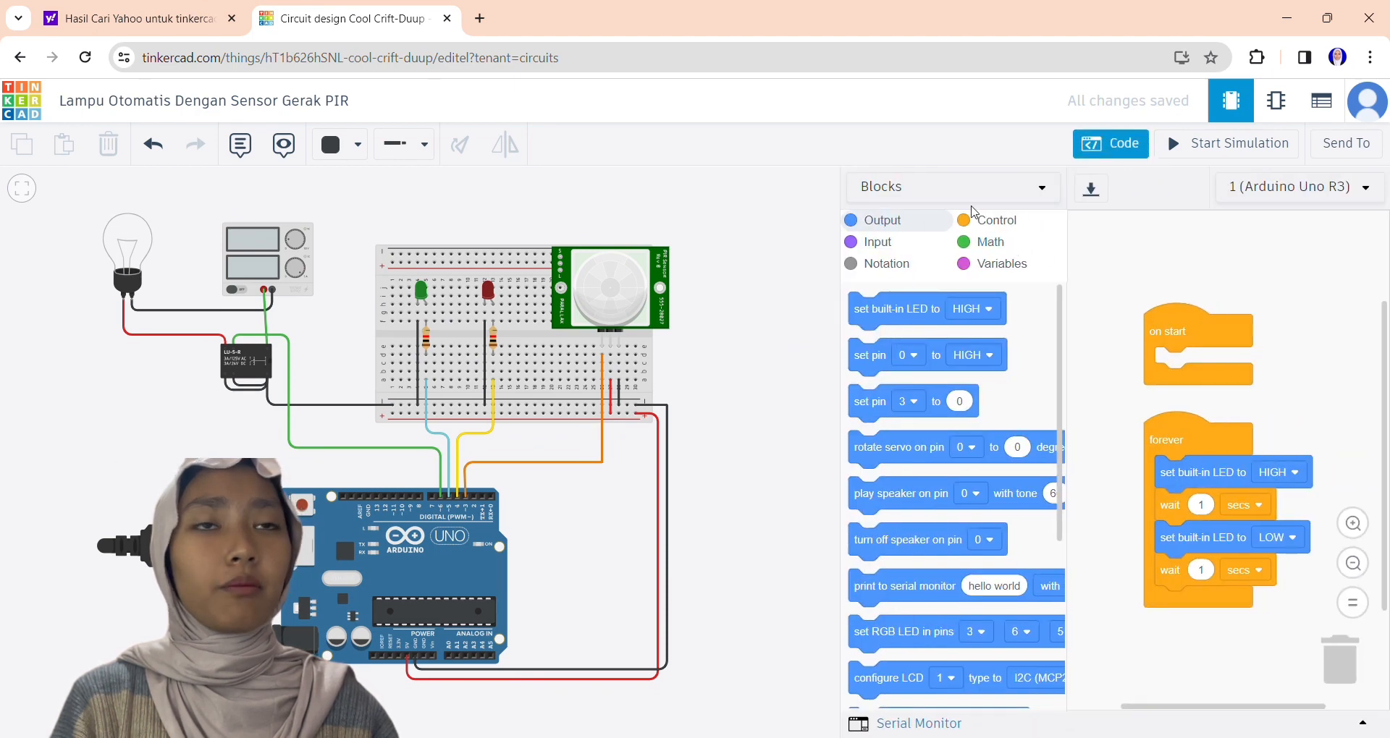
pyautogui.click(982, 194)
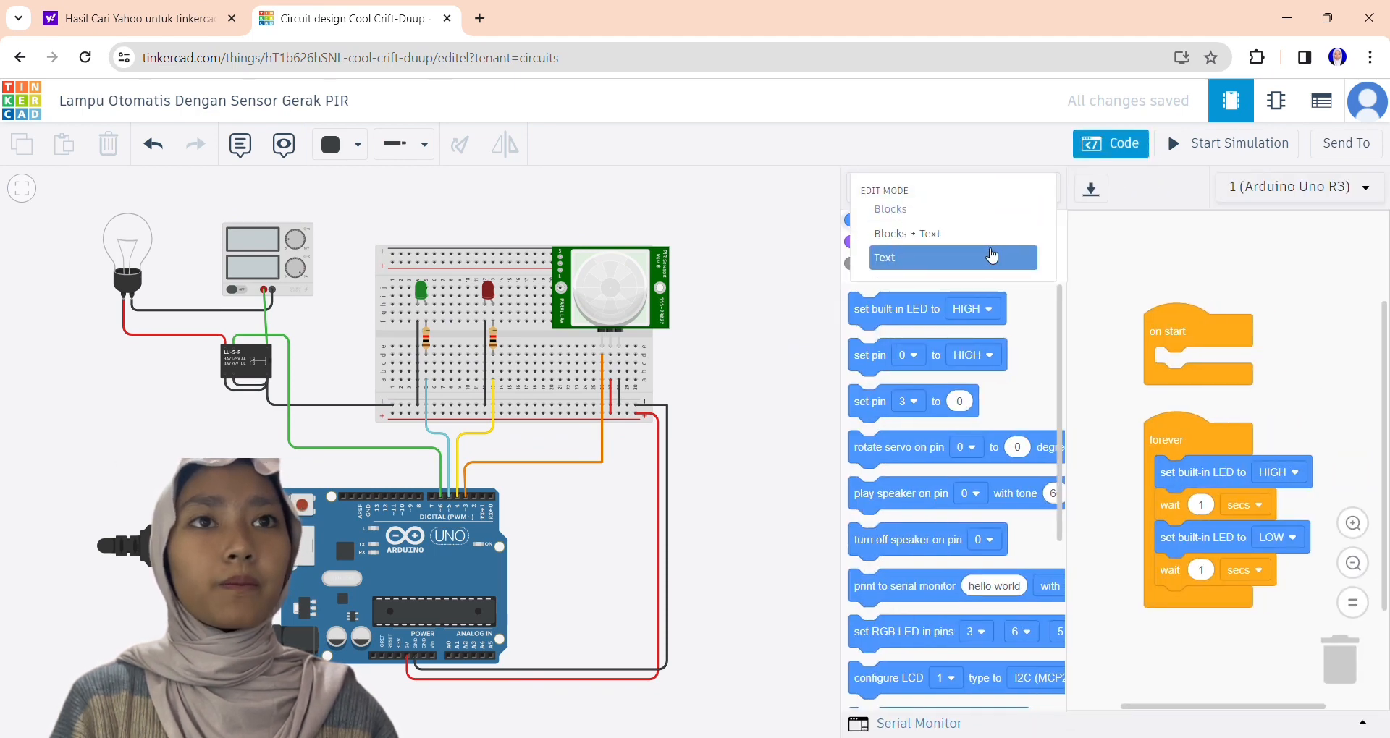
pyautogui.click(990, 258)
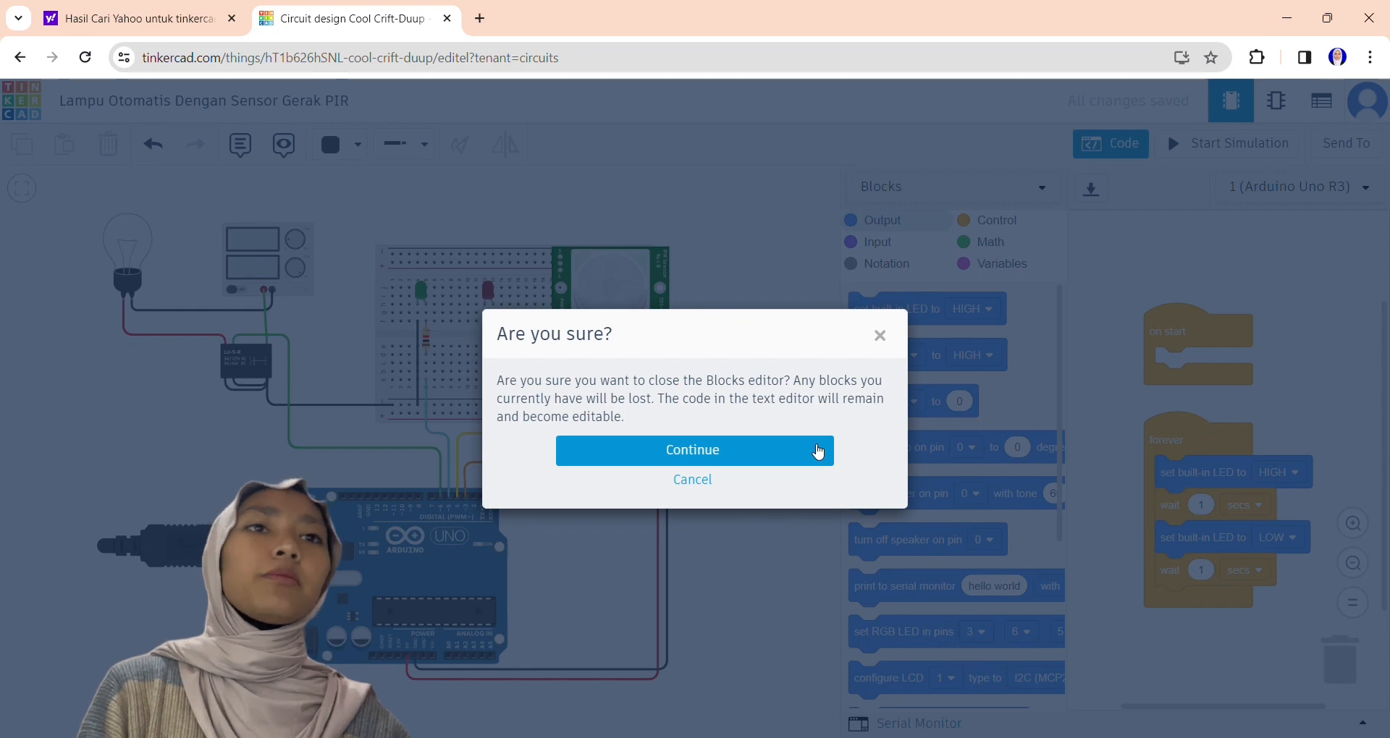
pyautogui.click(816, 450)
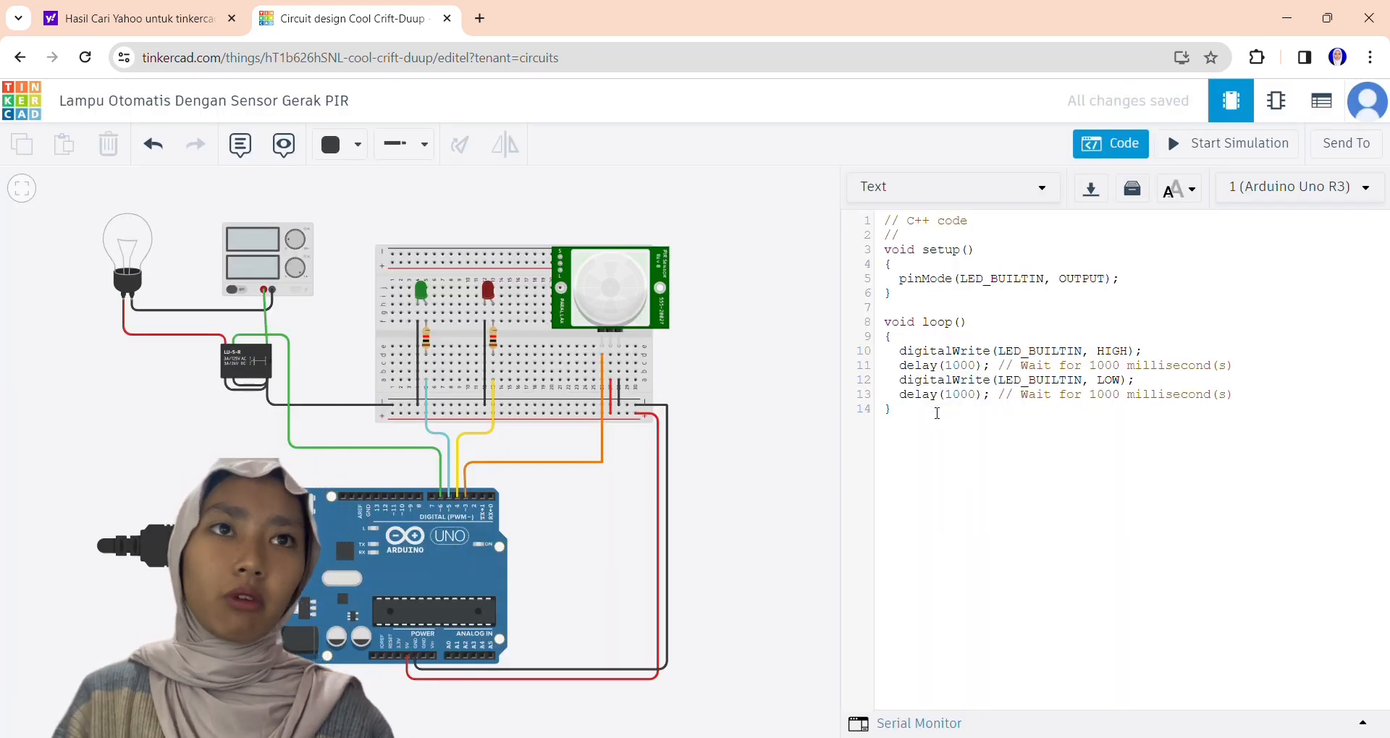
# Replace the default sketch with the PIR lamp code using pin 3 as input, pins 4 to 6 as outputs and LAMPU NYALA/LAMPU MATI messages.
pyautogui.moveTo(937, 413); pyautogui.dragTo(890, 230)
pyautogui.press('BackSpace')
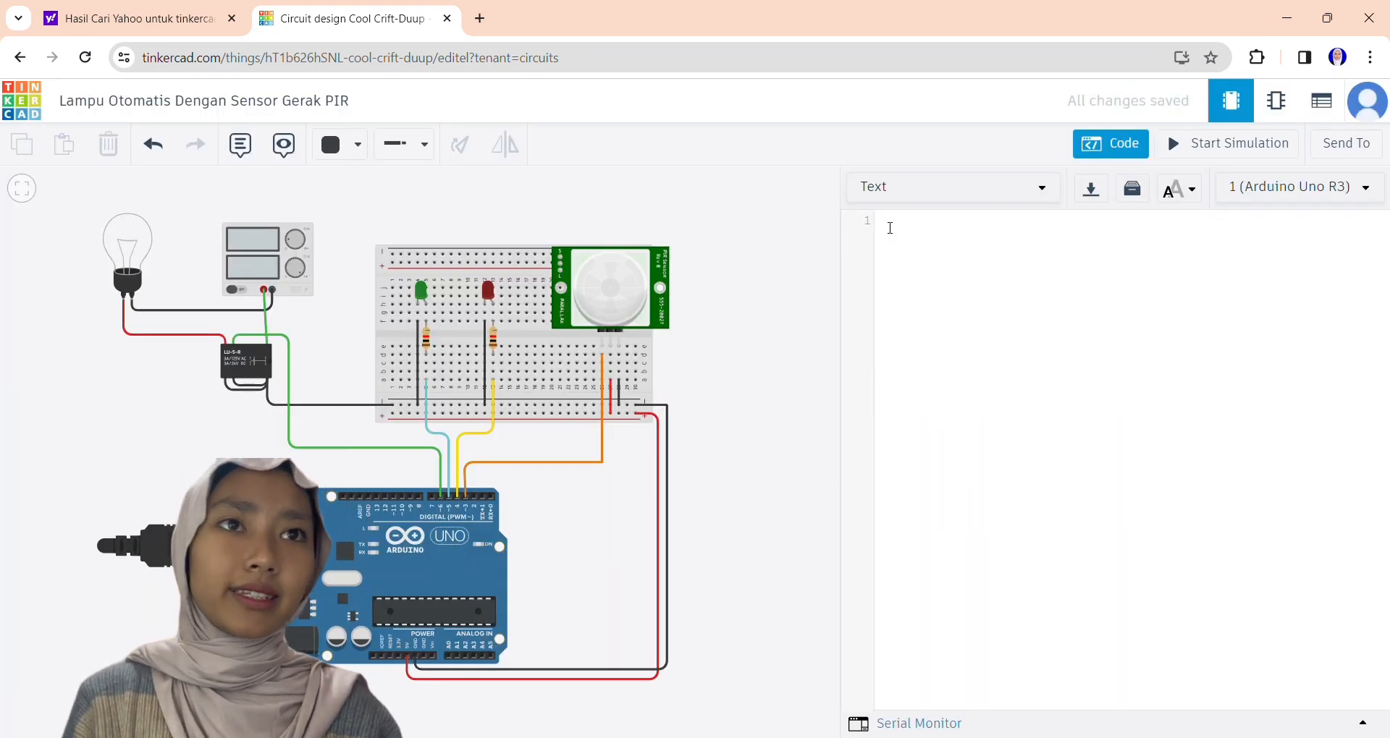
pyautogui.hotkey('ctrl', 'v')
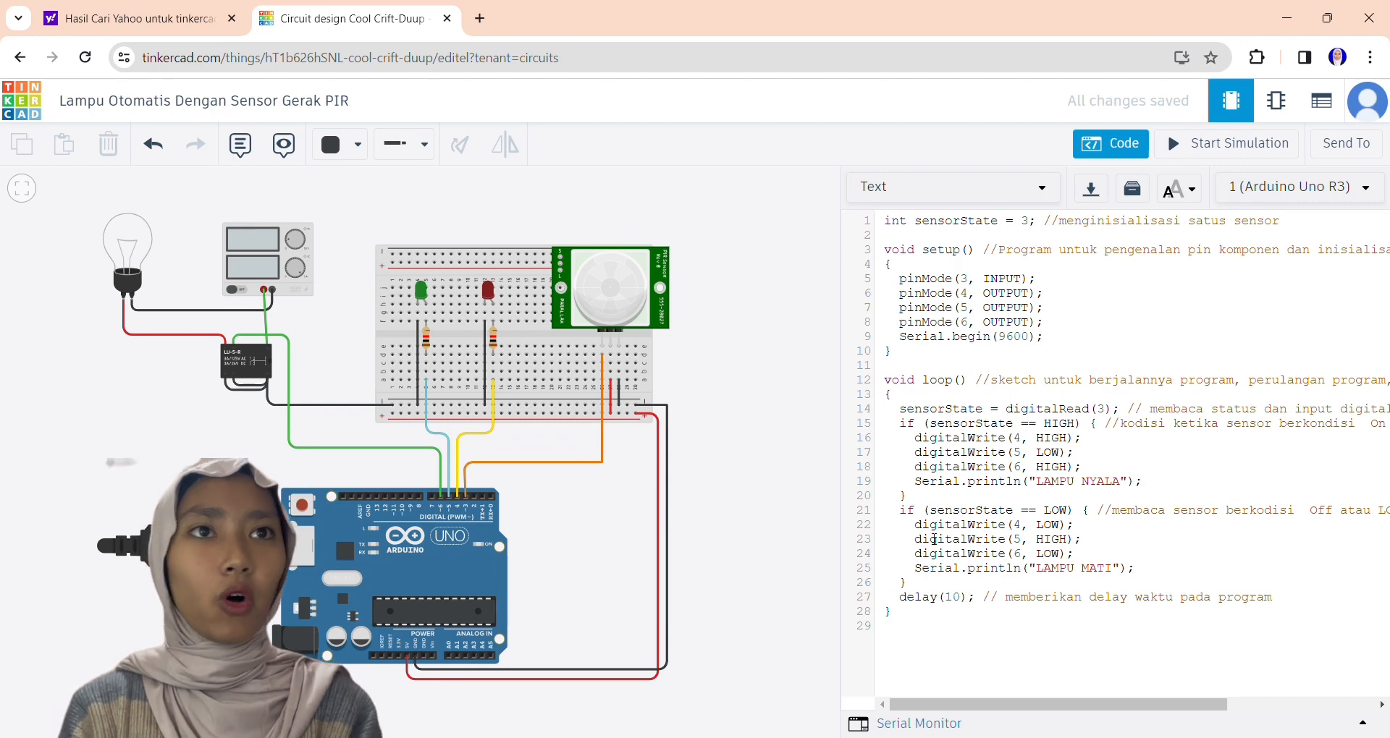
pyautogui.click(756, 558)
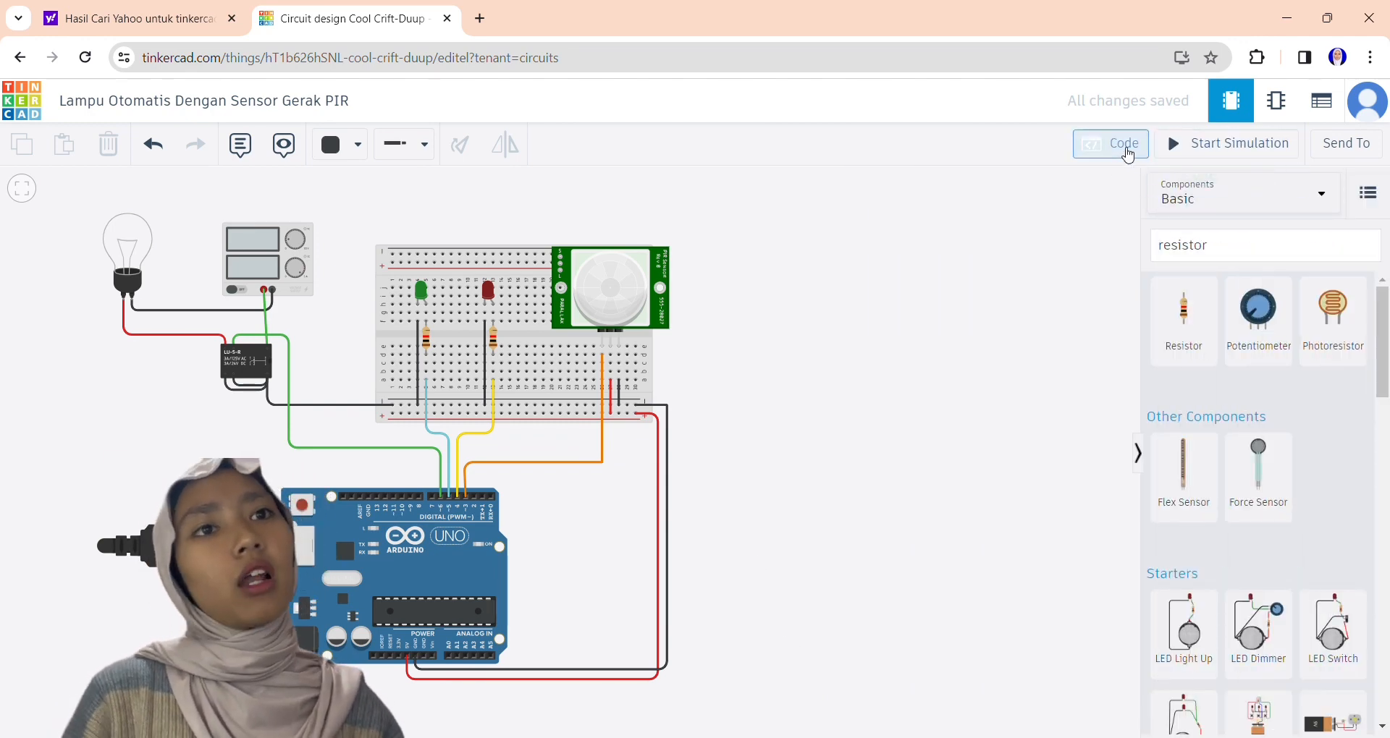
pyautogui.click(1127, 152)
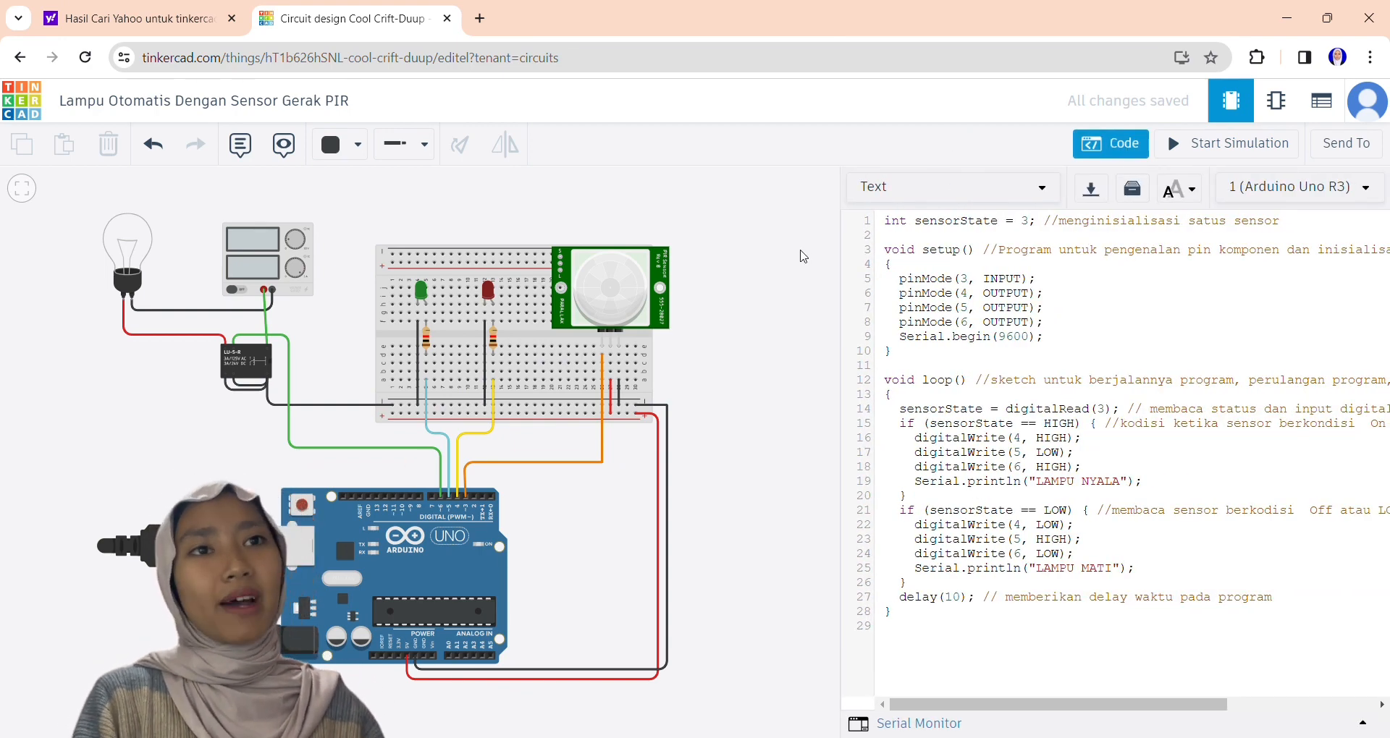
pyautogui.click(802, 255)
# Start the simulation, show the PIR sensor's detection zone and move the motion target outside it.
pyautogui.click(1194, 151)
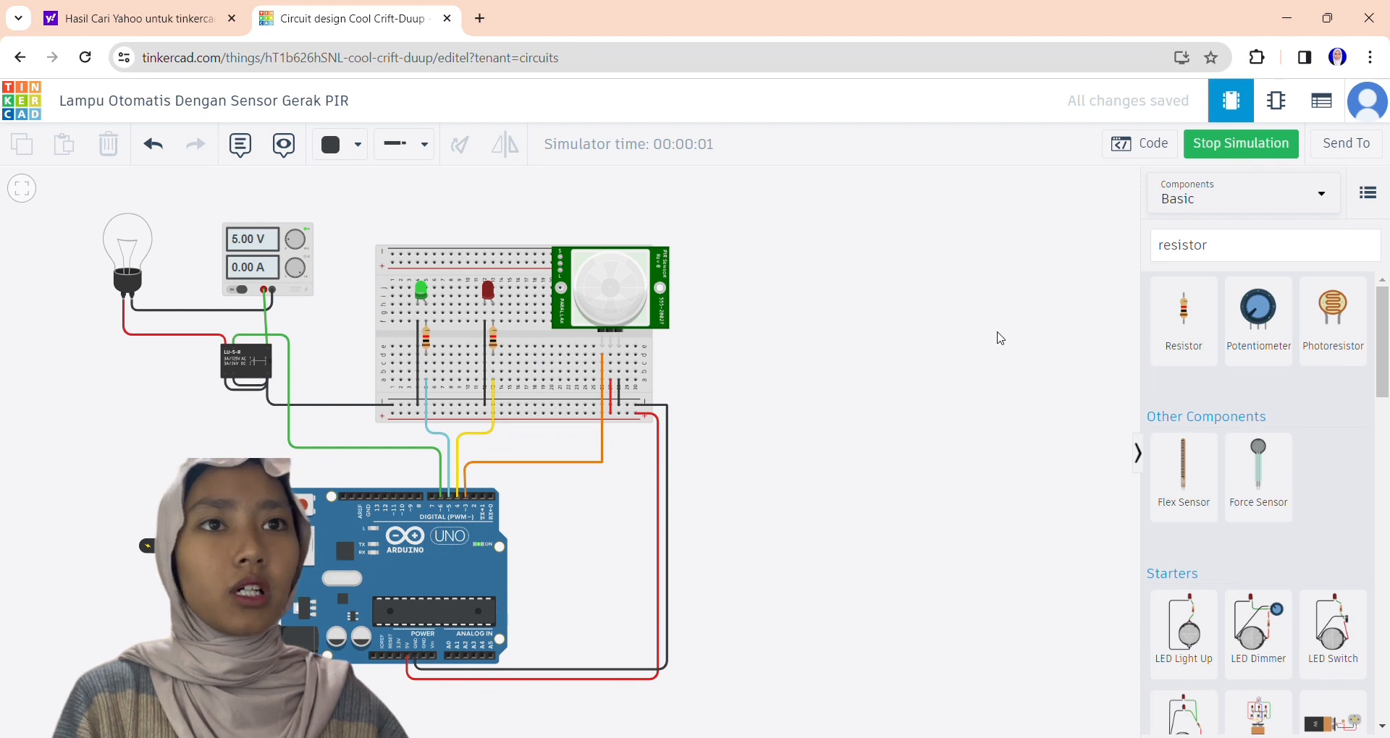
pyautogui.moveTo(878, 345); pyautogui.dragTo(1096, 336)
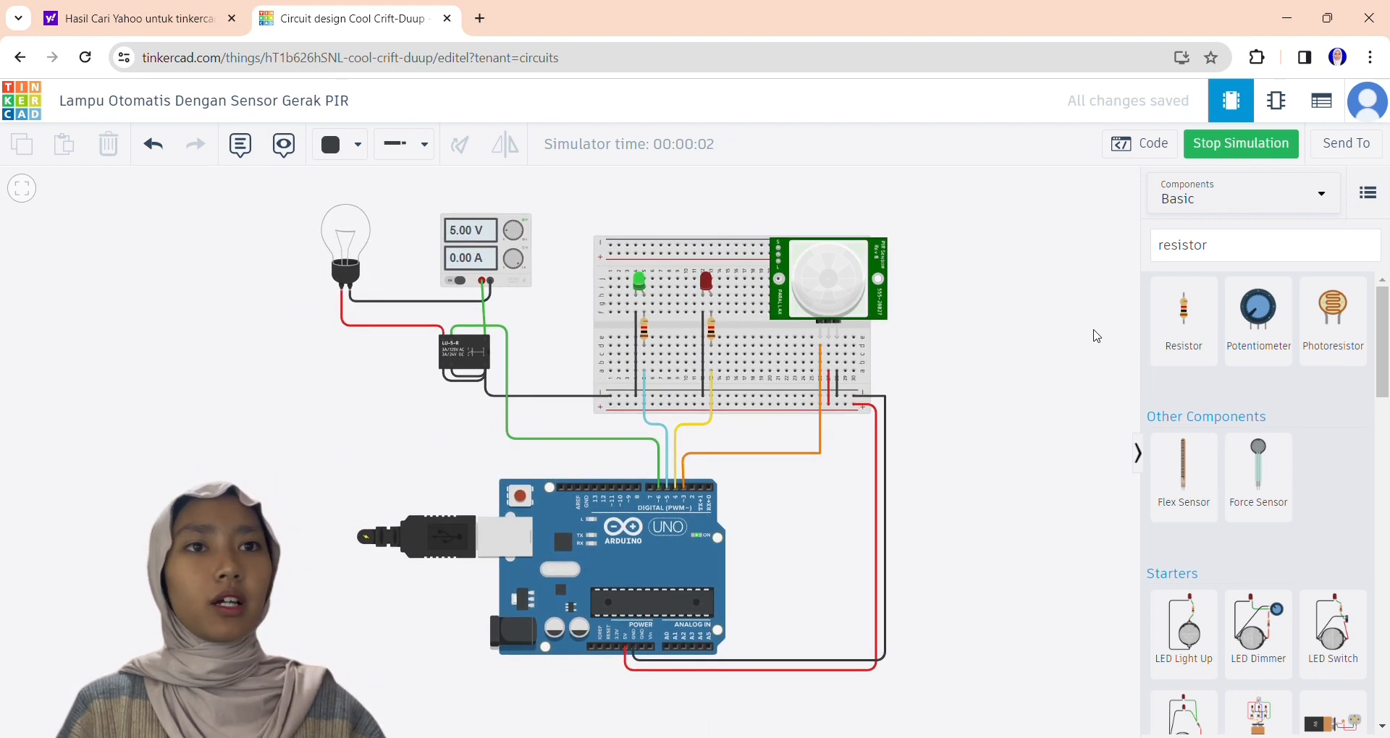
pyautogui.click(827, 287)
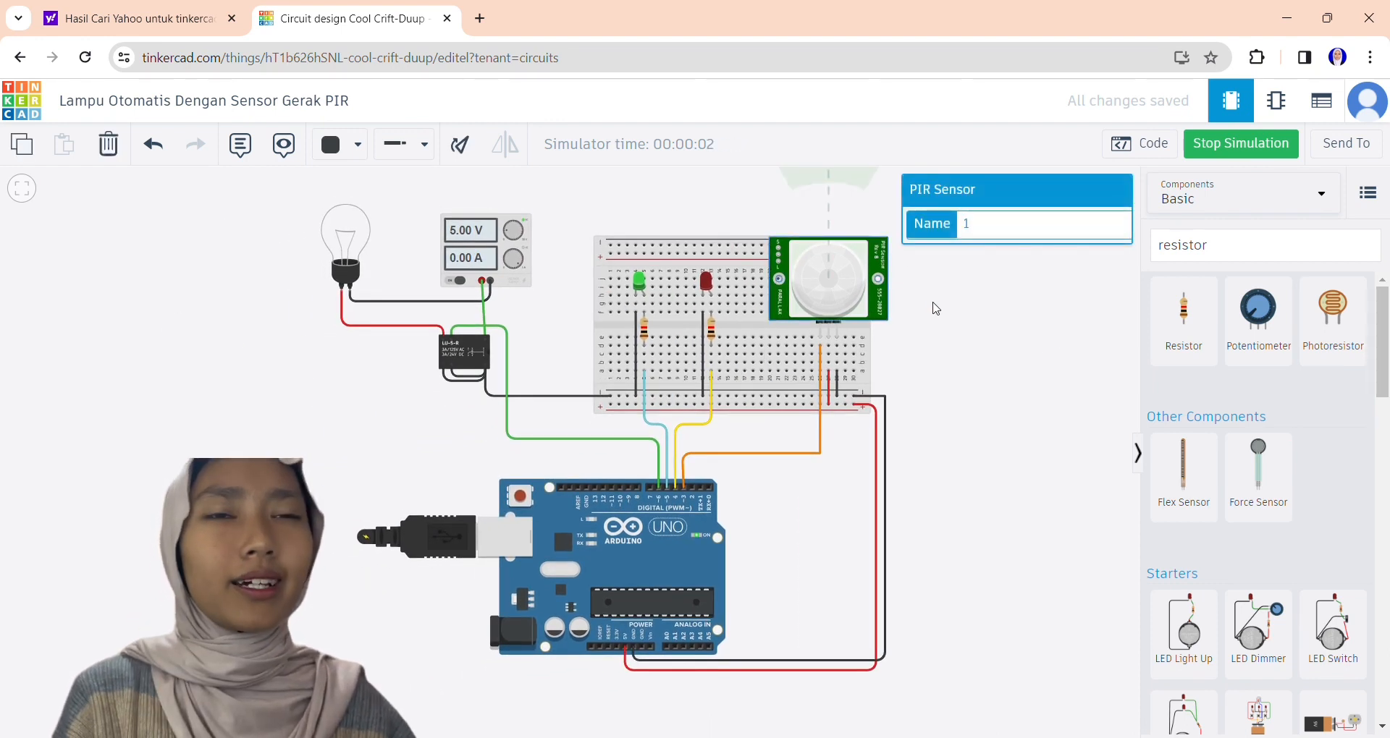
pyautogui.moveTo(936, 309); pyautogui.dragTo(950, 422)
pyautogui.click(863, 374)
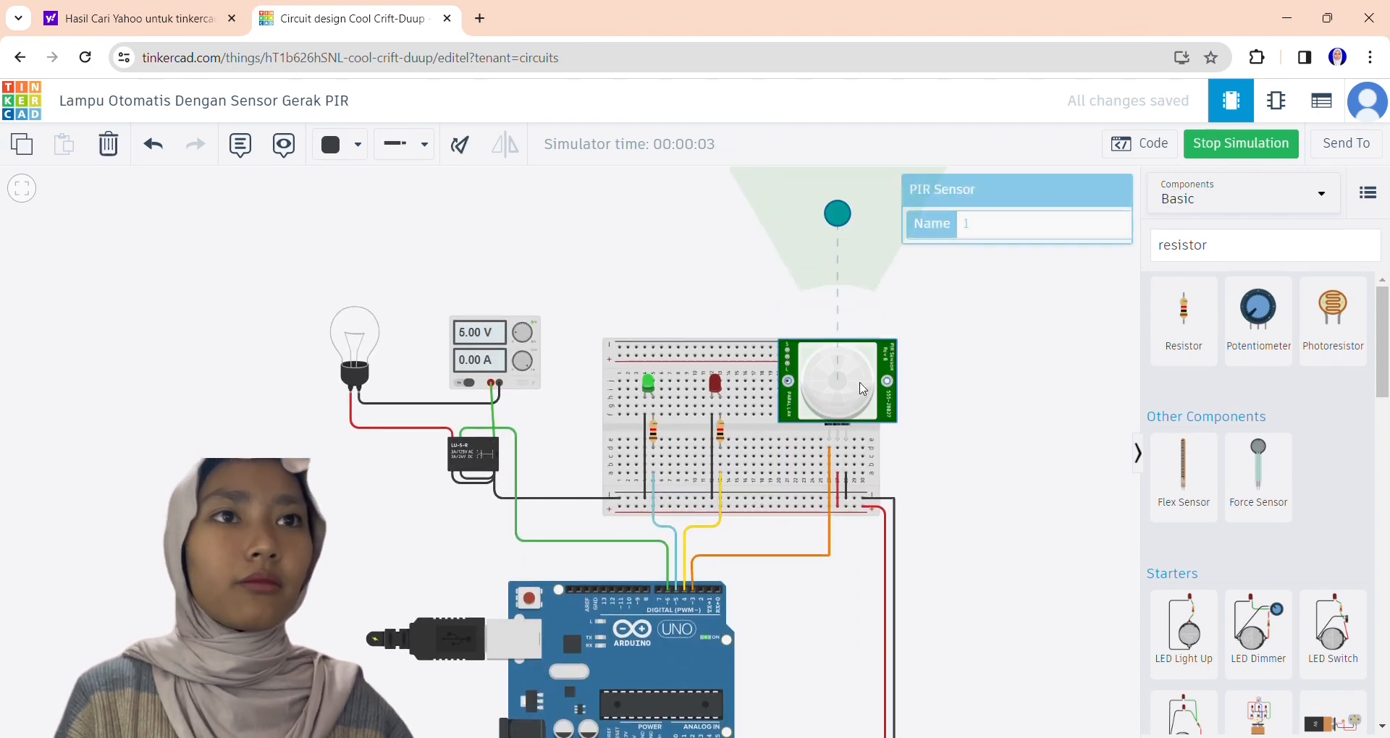
pyautogui.moveTo(831, 221); pyautogui.dragTo(930, 288)
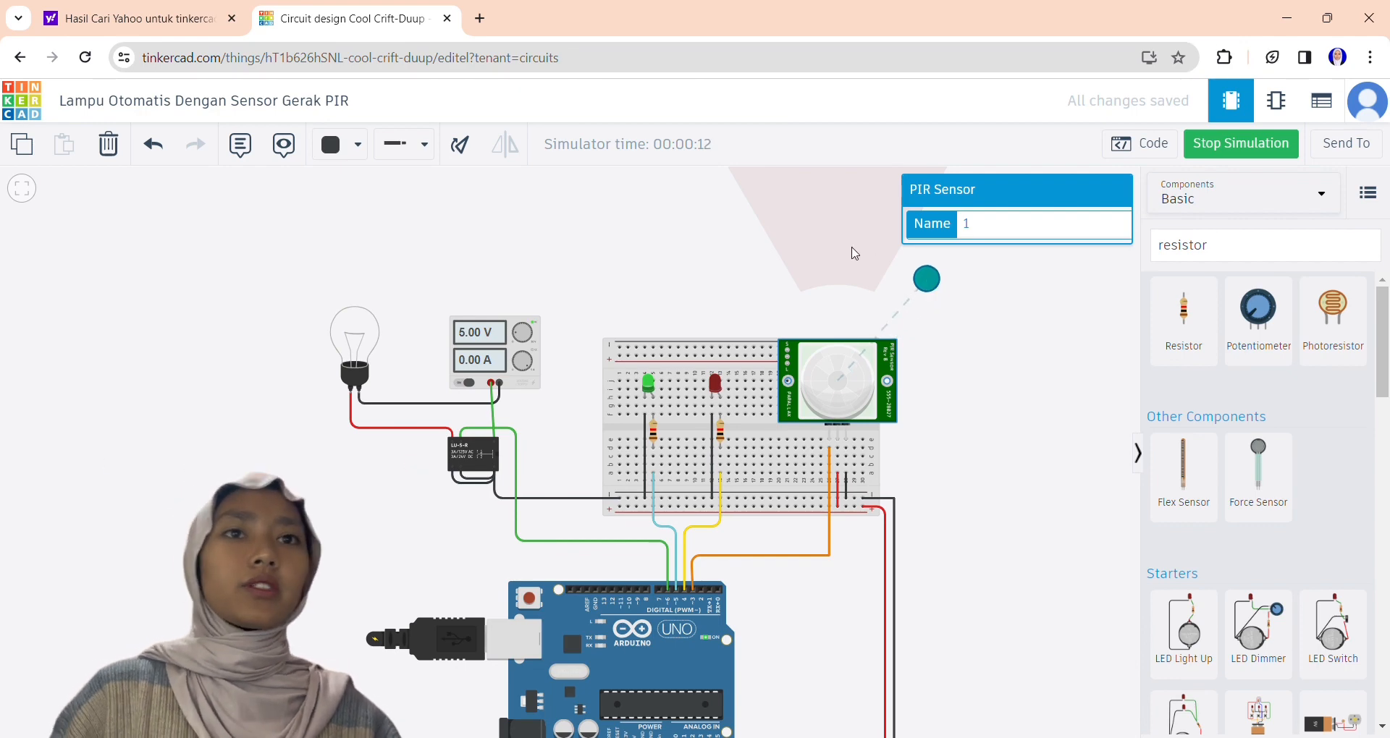
# Test the automatic lamp by moving the target back into the PIR detection zone and shifting it around inside.
pyautogui.moveTo(918, 282); pyautogui.dragTo(843, 242)
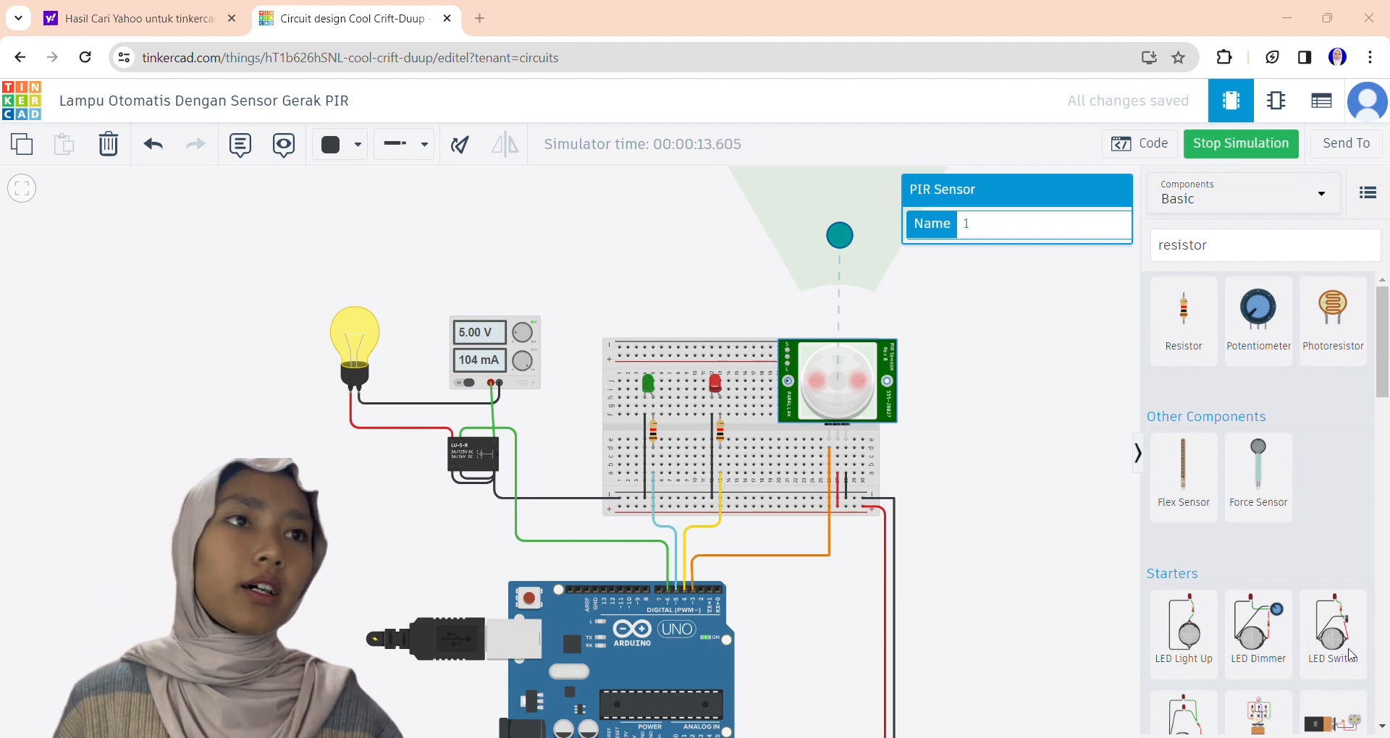
pyautogui.moveTo(839, 236); pyautogui.dragTo(796, 221)
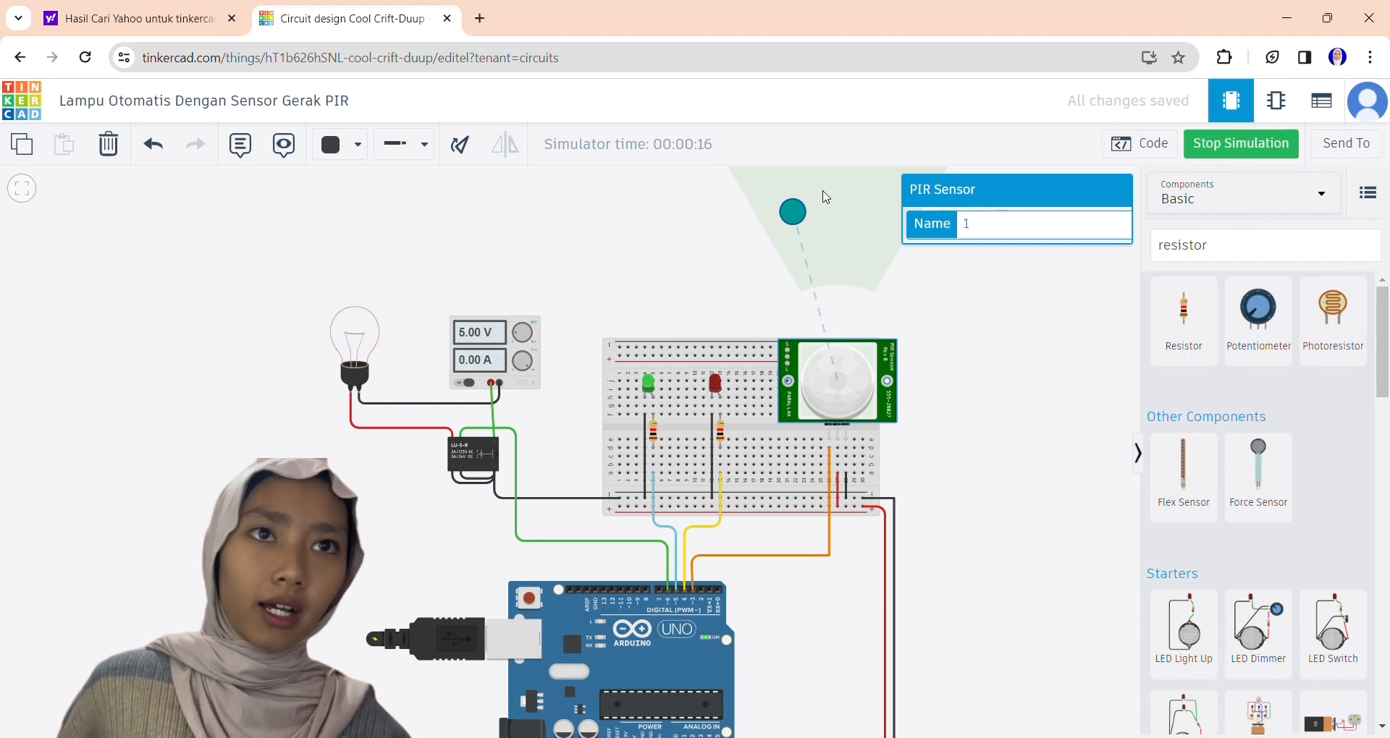
pyautogui.moveTo(796, 222); pyautogui.dragTo(854, 257)
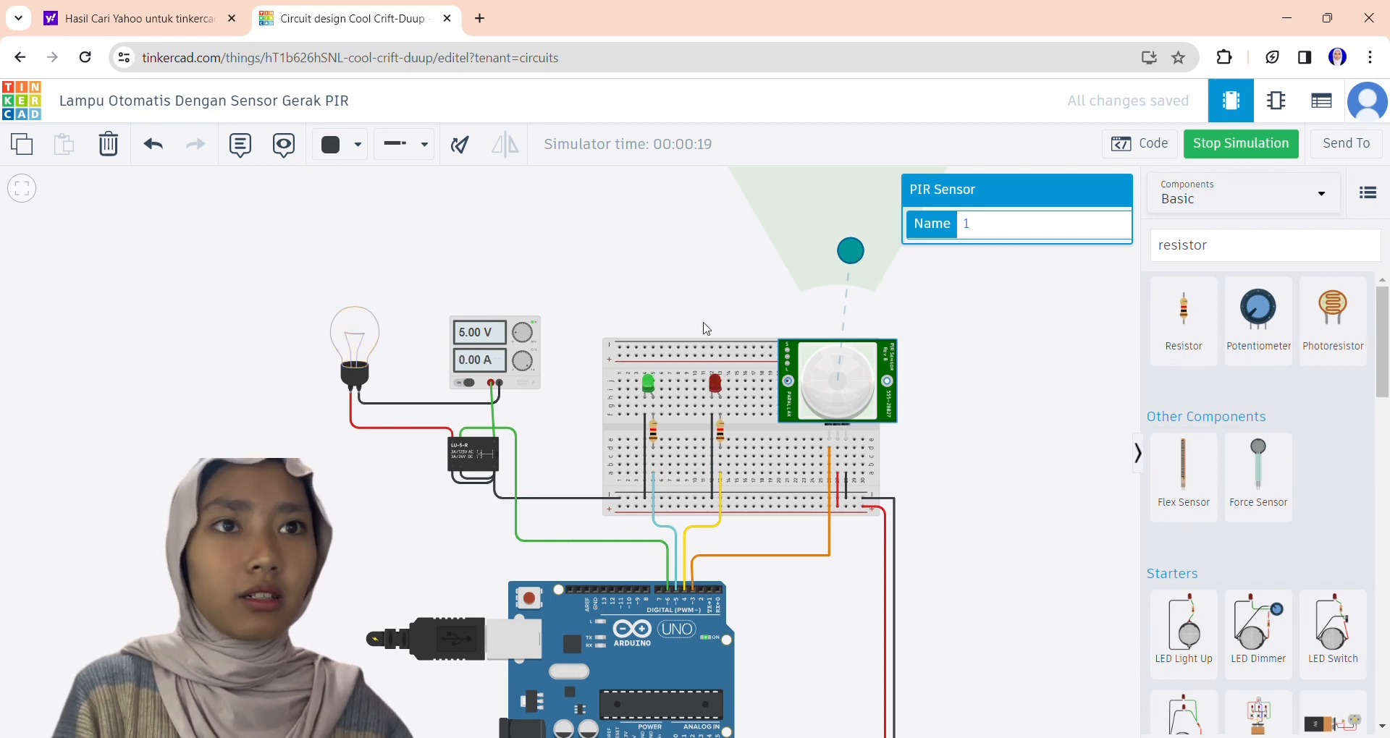
pyautogui.moveTo(854, 255); pyautogui.dragTo(855, 253)
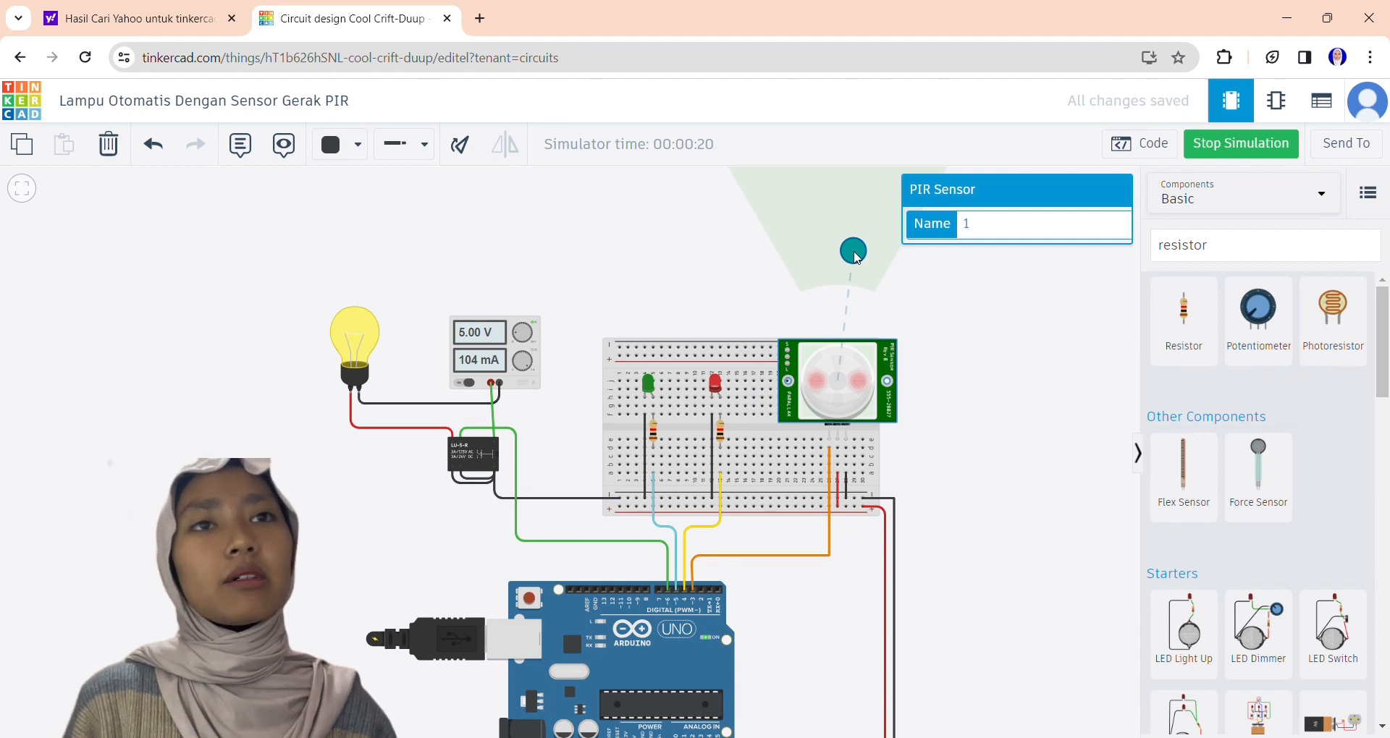
pyautogui.moveTo(856, 257); pyautogui.dragTo(823, 220)
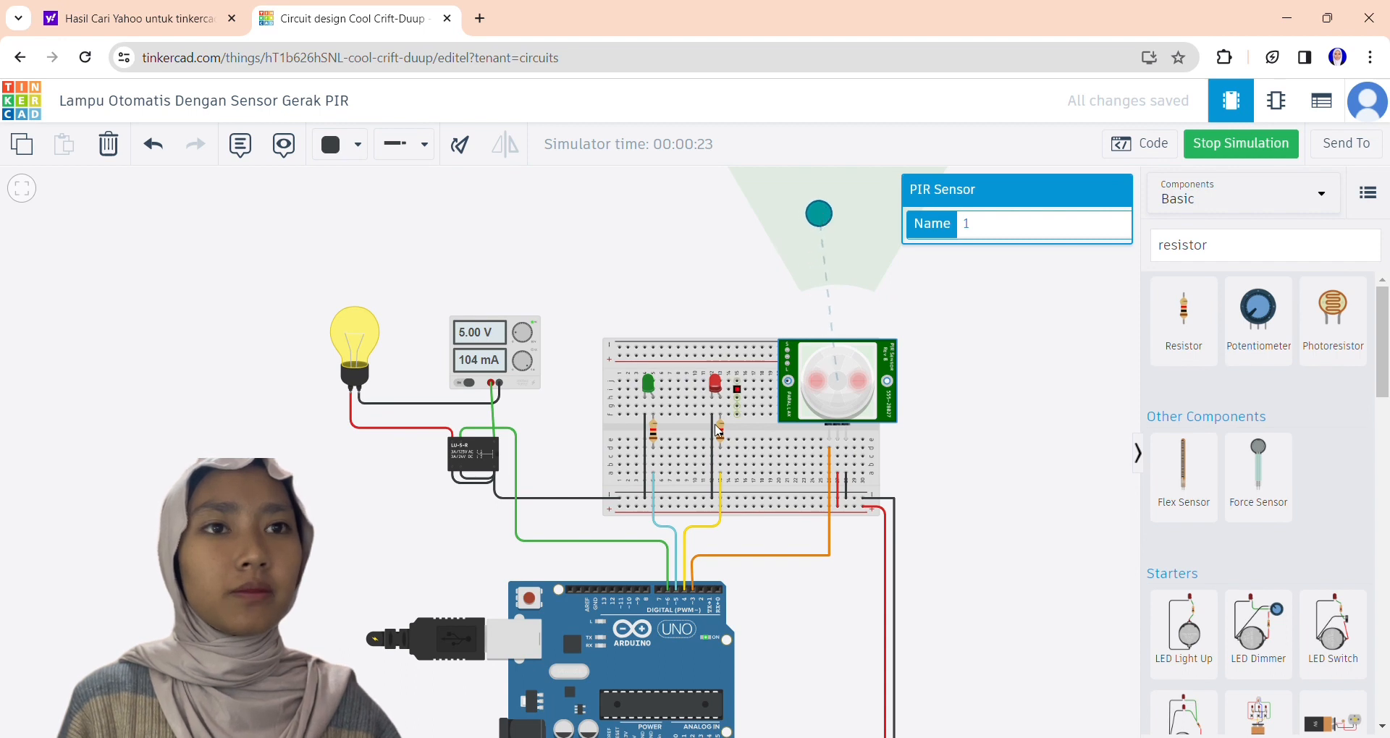
# Inspect the green LED, reselect the PIR sensor and move its motion target again.
pyautogui.click(648, 389)
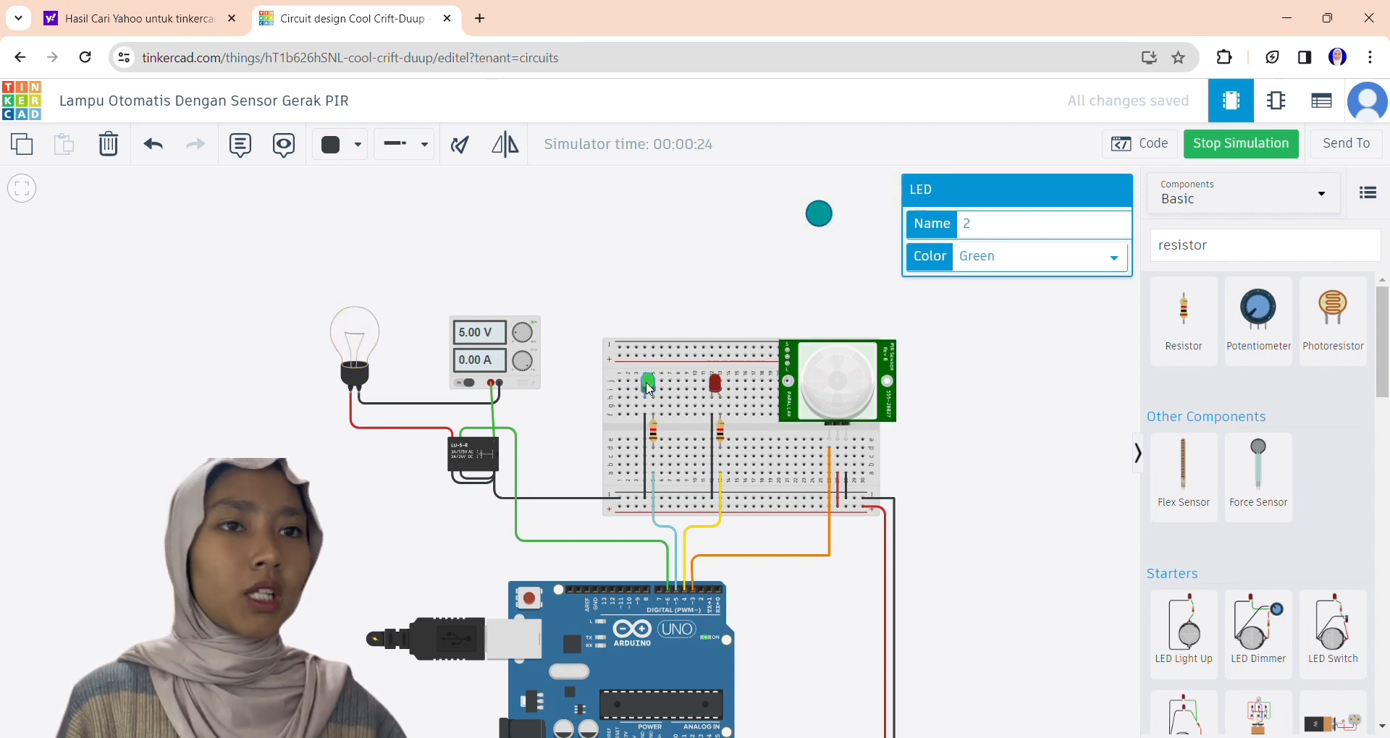
pyautogui.click(811, 235)
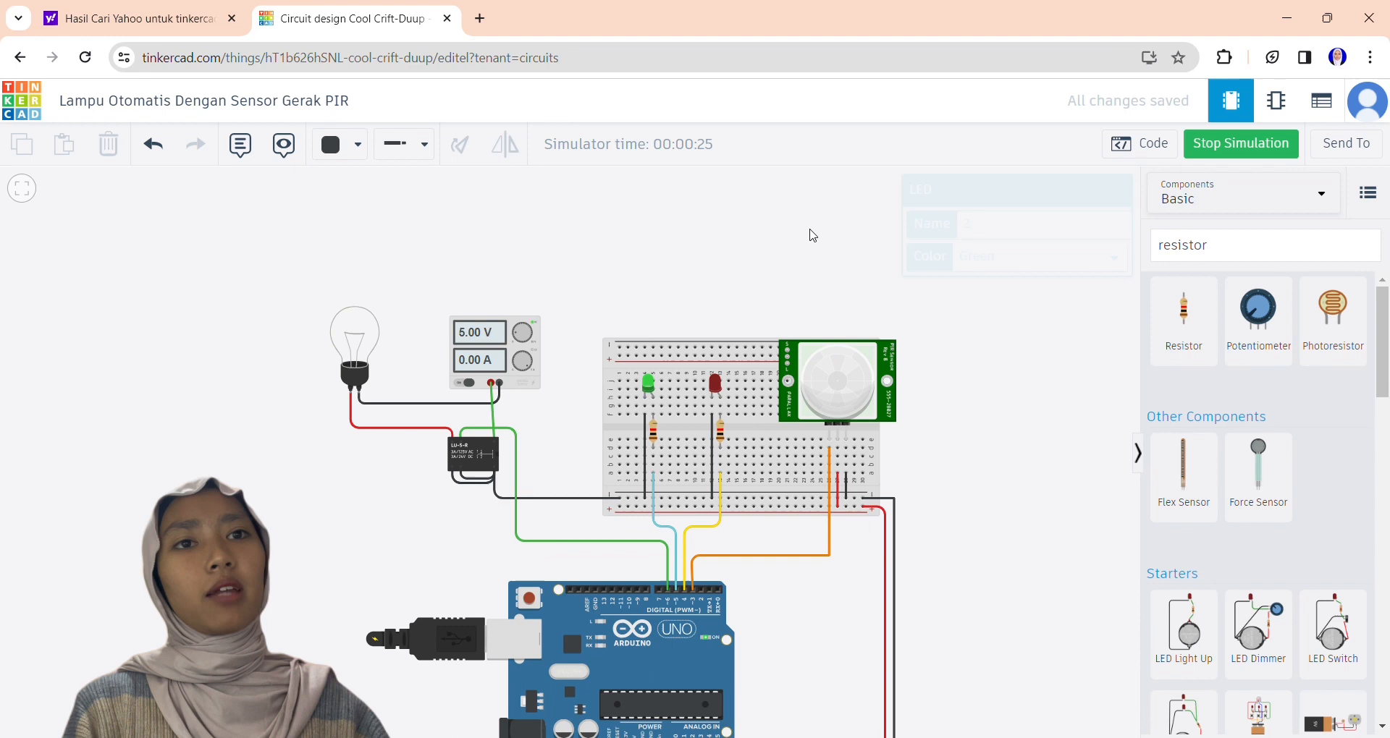
pyautogui.click(831, 366)
pyautogui.moveTo(823, 210); pyautogui.dragTo(673, 243)
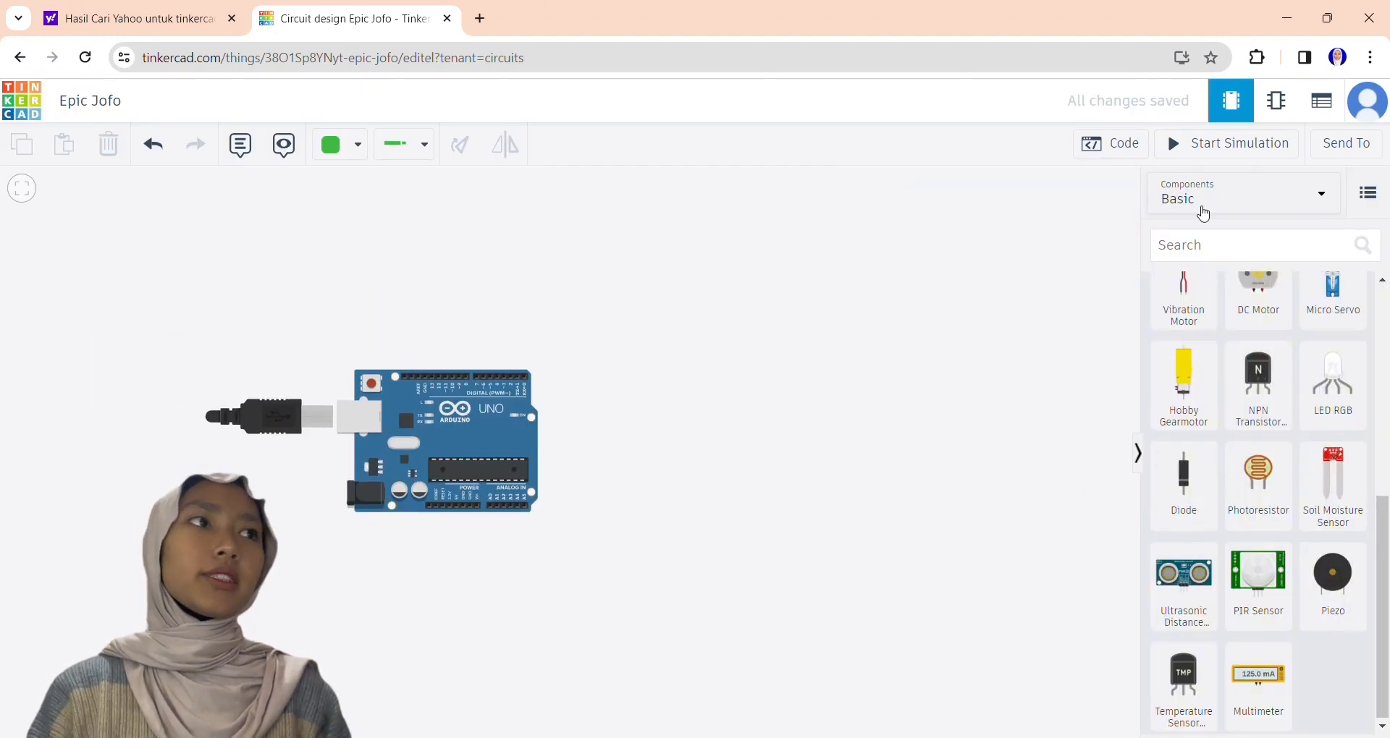
# Place a small breadboard, Arduino Uno R3, HC-SR04 ultrasonic sensor, LCD 16 x 2 (I2C) and piezo in the new circuit.
pyautogui.moveTo(1258, 590); pyautogui.dragTo(762, 301)
pyautogui.moveTo(1383, 334); pyautogui.dragTo(1383, 463)
pyautogui.moveTo(1333, 395); pyautogui.dragTo(760, 485)
pyautogui.moveTo(1383, 462); pyautogui.dragTo(1385, 503)
pyautogui.moveTo(1258, 493); pyautogui.dragTo(480, 255)
pyautogui.moveTo(608, 347); pyautogui.dragTo(619, 411)
pyautogui.moveTo(1383, 503); pyautogui.dragTo(1383, 447)
pyautogui.moveTo(1258, 530); pyautogui.dragTo(324, 367)
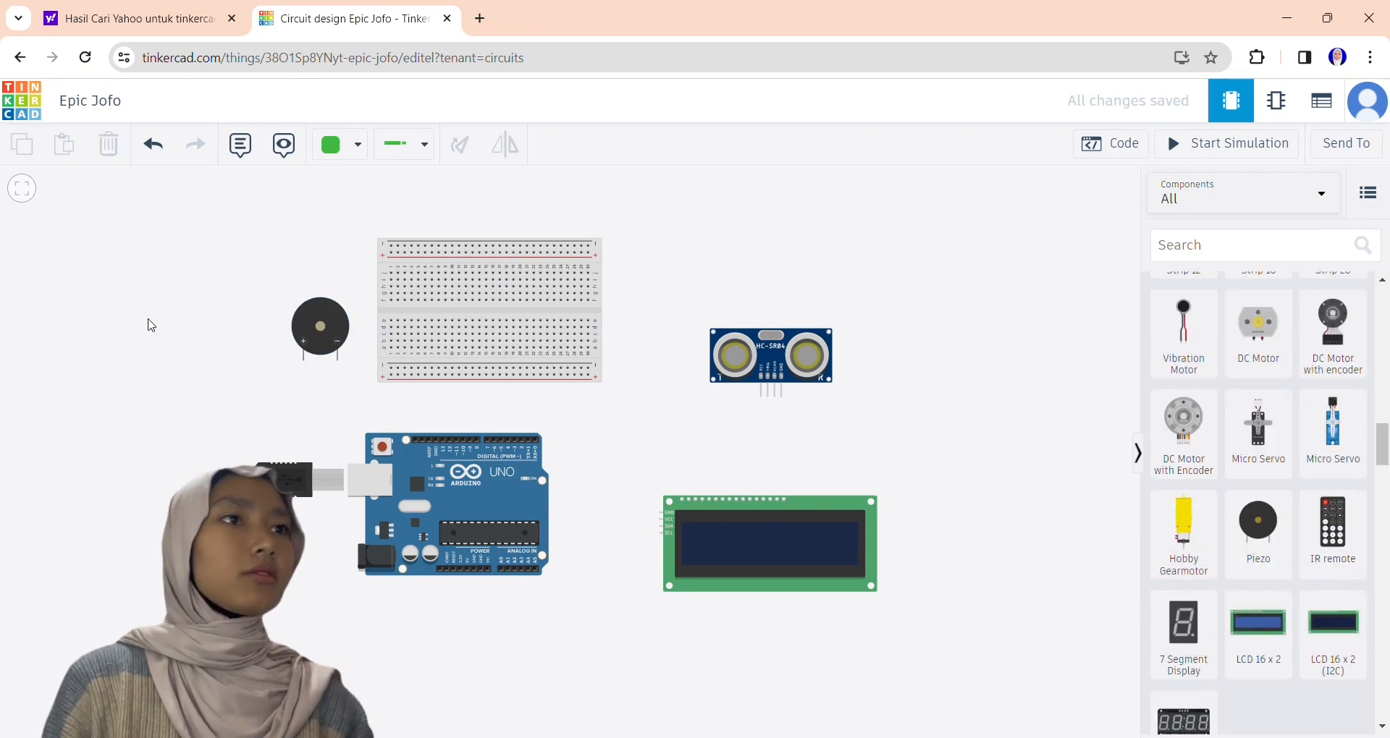
# Place four red LEDs in a row on the upper half of the breadboard.
pyautogui.scroll(5, 1257, 507)
pyautogui.moveTo(1183, 550); pyautogui.dragTo(483, 281)
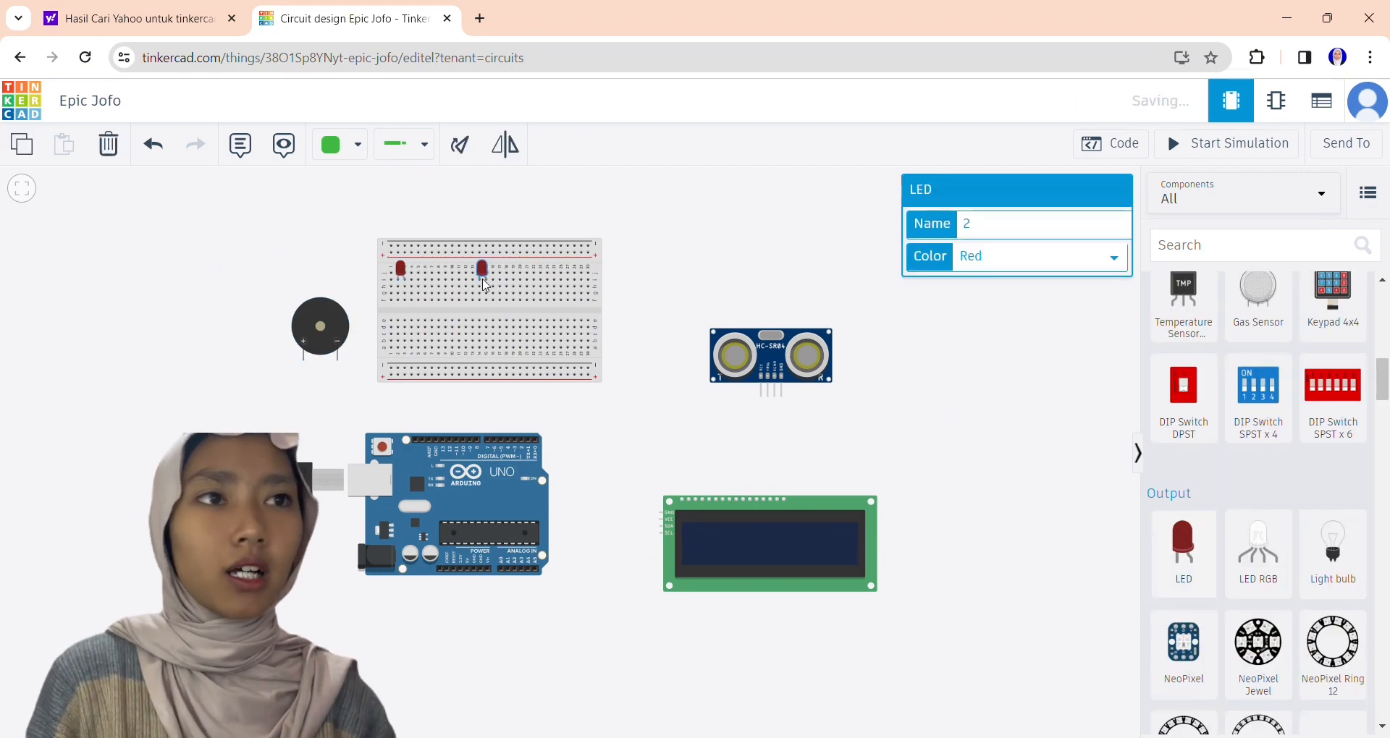
pyautogui.moveTo(1172, 571); pyautogui.dragTo(602, 369)
pyautogui.moveTo(1167, 578); pyautogui.dragTo(511, 281)
pyautogui.moveTo(602, 358); pyautogui.dragTo(563, 300)
pyautogui.press('Delete')
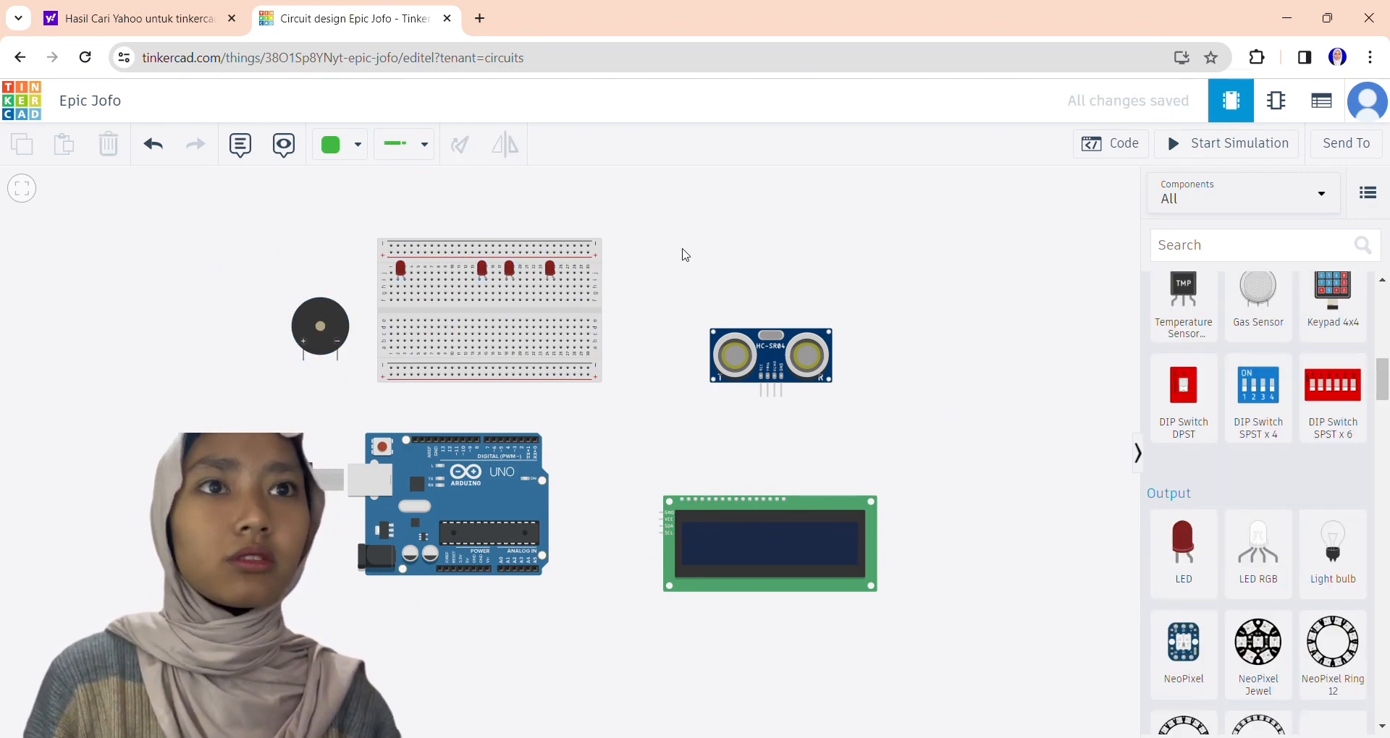
# Place a resistor across the breadboard's centre gap below each of the four LEDs.
pyautogui.scroll(5, 679, 262)
pyautogui.click(199, 298)
pyautogui.moveTo(199, 303); pyautogui.dragTo(218, 302)
pyautogui.moveTo(550, 326); pyautogui.dragTo(988, 330)
pyautogui.moveTo(1382, 379); pyautogui.dragTo(1381, 297)
pyautogui.moveTo(1184, 333); pyautogui.dragTo(570, 427)
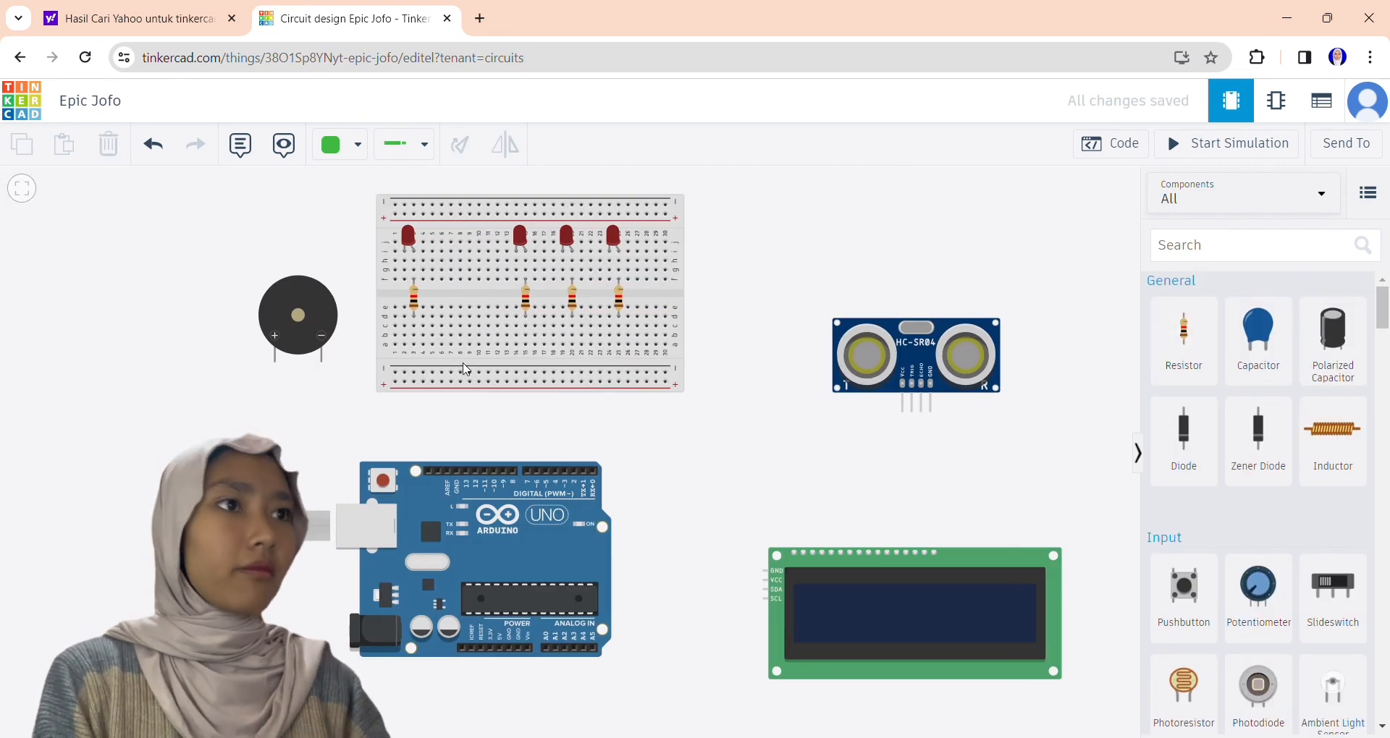
# Wire the breadboard's lower negative rail to the ultrasonic sensor's GND pin.
pyautogui.click(664, 373)
pyautogui.click(706, 373)
pyautogui.click(706, 439)
pyautogui.click(931, 440)
pyautogui.click(930, 413)
# Wire the ultrasonic sensor's Trig pin to Arduino pin 4 and its Echo pin to Arduino pin 5.
pyautogui.click(911, 412)
pyautogui.click(911, 431)
pyautogui.click(555, 431)
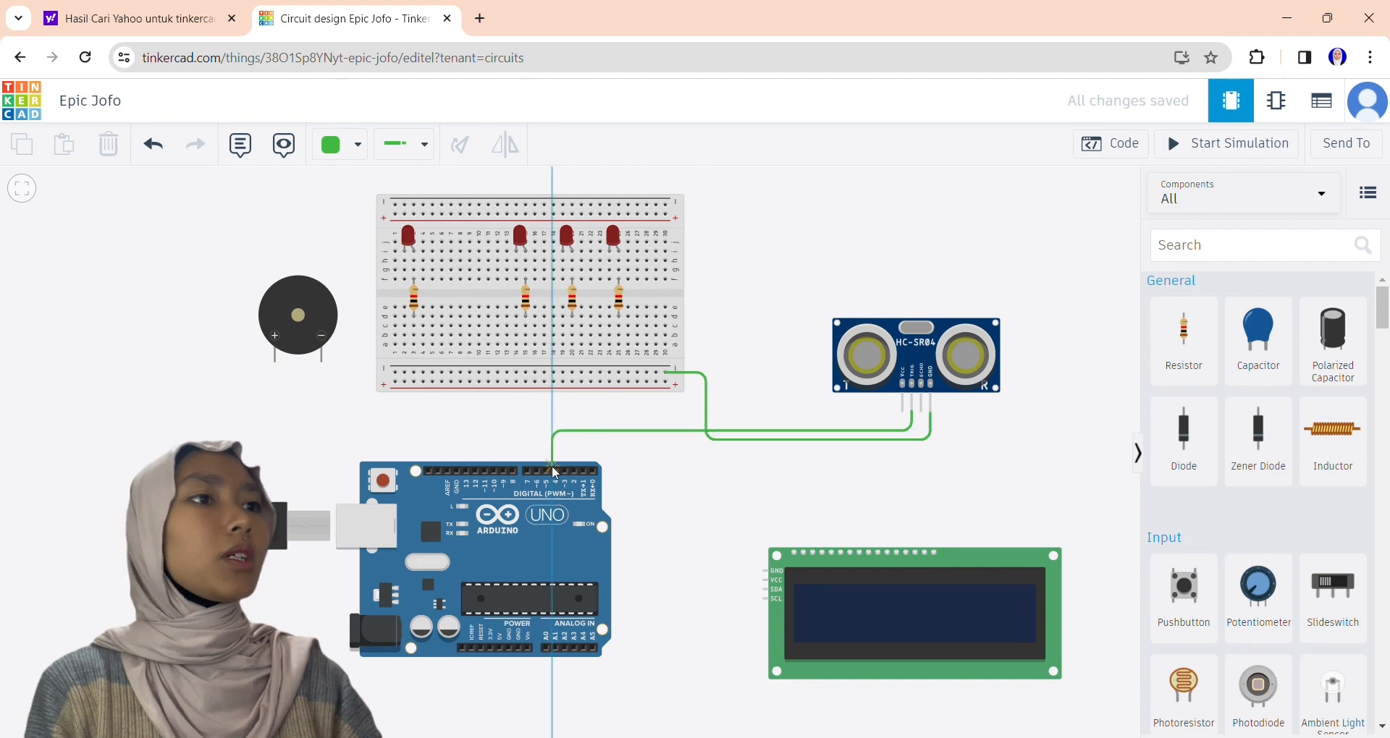
pyautogui.click(555, 471)
pyautogui.click(545, 470)
pyautogui.click(545, 425)
pyautogui.click(921, 424)
pyautogui.click(920, 412)
# Wire the ultrasonic sensor's VCC pin to the breadboard's lower positive rail.
pyautogui.click(901, 413)
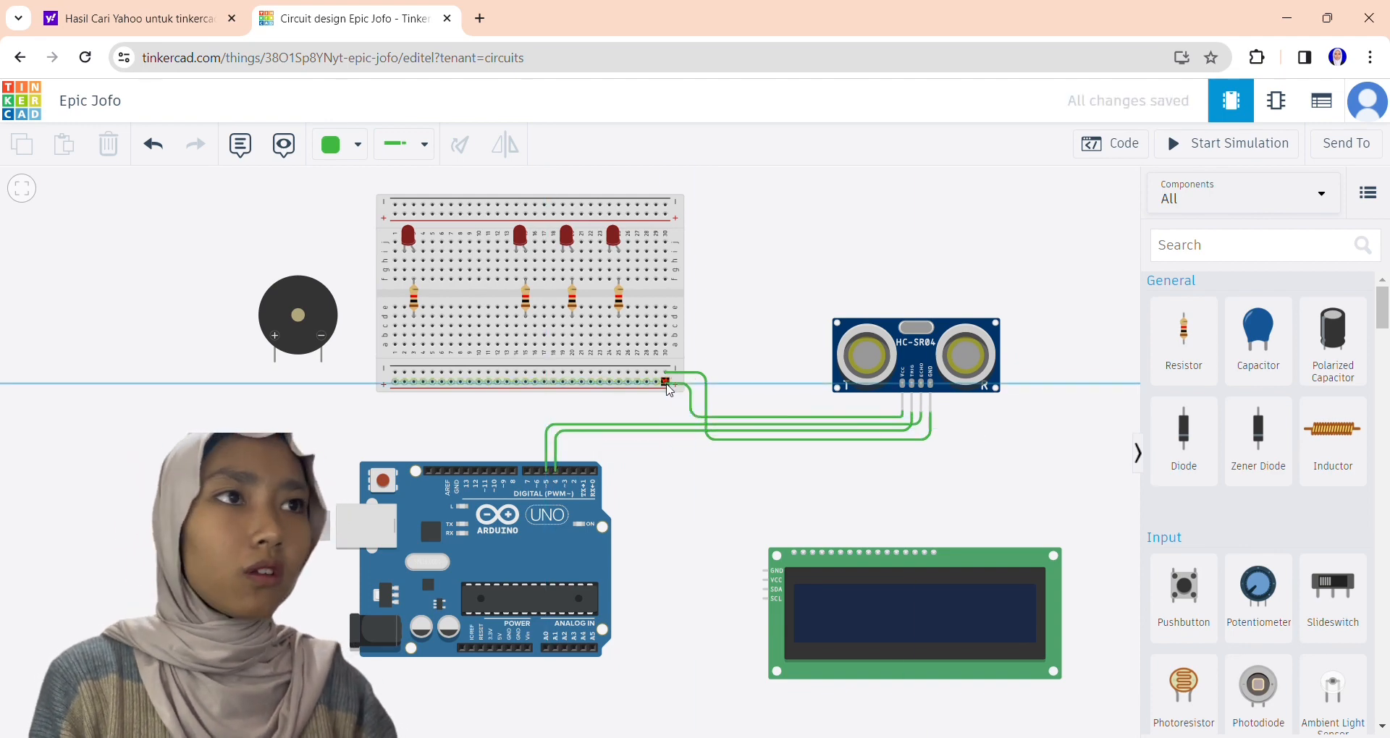
pyautogui.click(664, 382)
pyautogui.click(664, 382)
pyautogui.click(665, 411)
pyautogui.click(902, 411)
pyautogui.click(663, 412)
# Connect the cathodes of all four LEDs to the breadboard's lower negative rail with straight jumper wires.
pyautogui.click(610, 279)
pyautogui.click(609, 372)
pyautogui.click(563, 279)
pyautogui.click(563, 373)
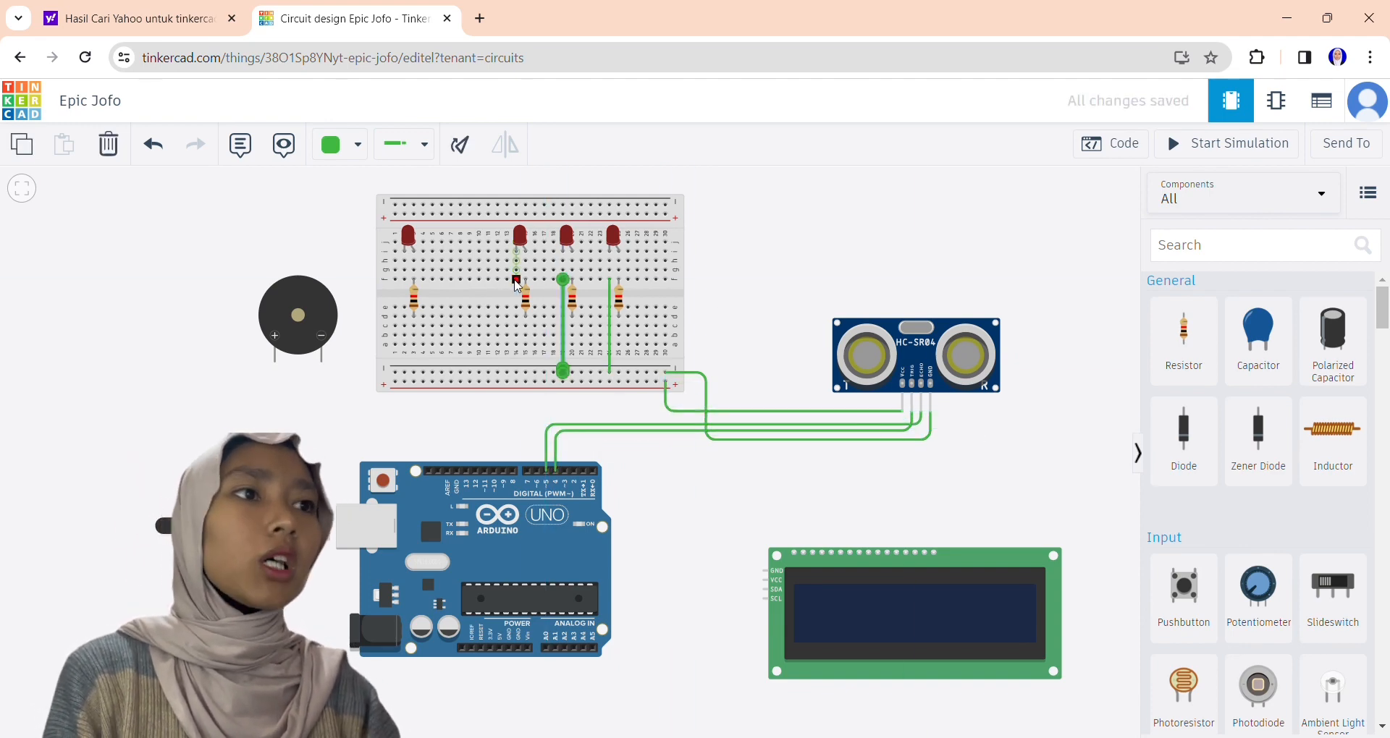
pyautogui.click(516, 279)
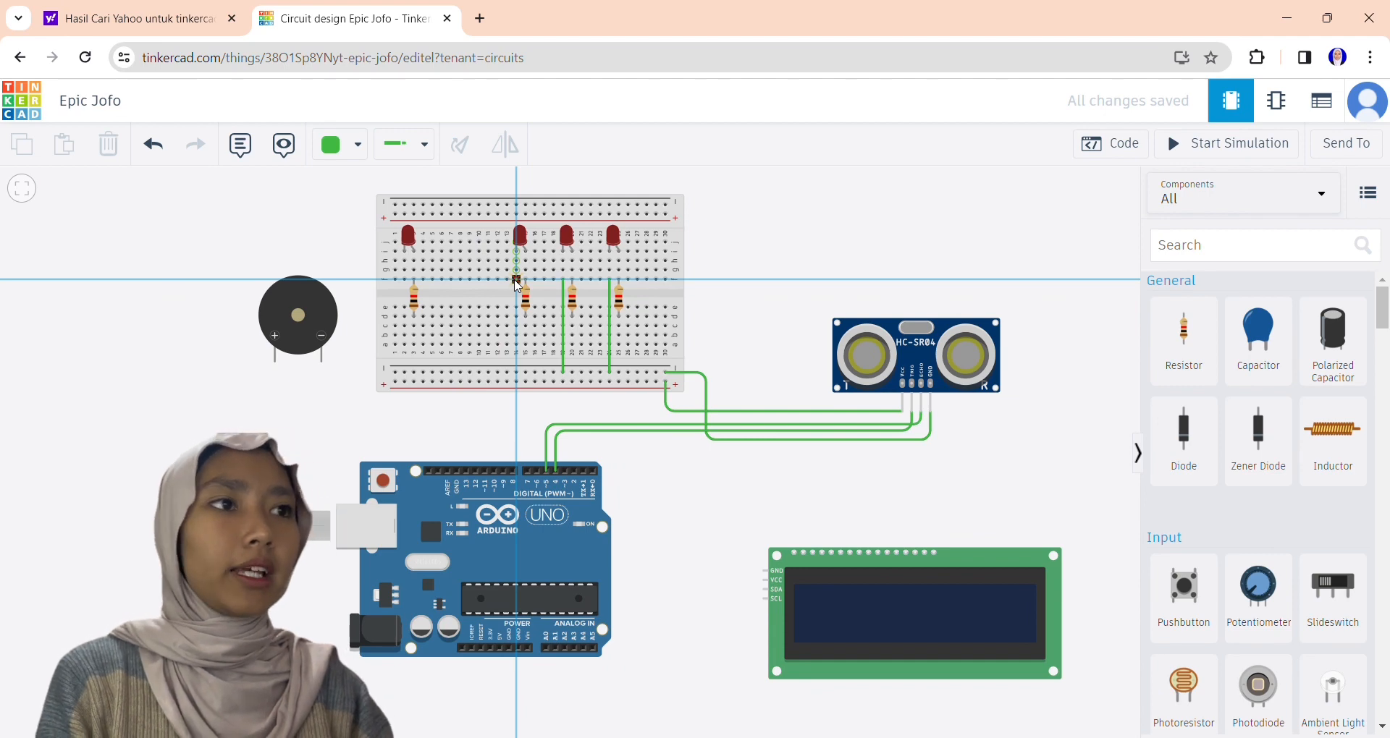
pyautogui.click(516, 373)
pyautogui.click(404, 279)
pyautogui.click(404, 373)
# Wire the rightmost LED's resistor to Arduino pin 5 and shift the sensor's Trig and Echo wires to pins 3 and 4.
pyautogui.click(618, 345)
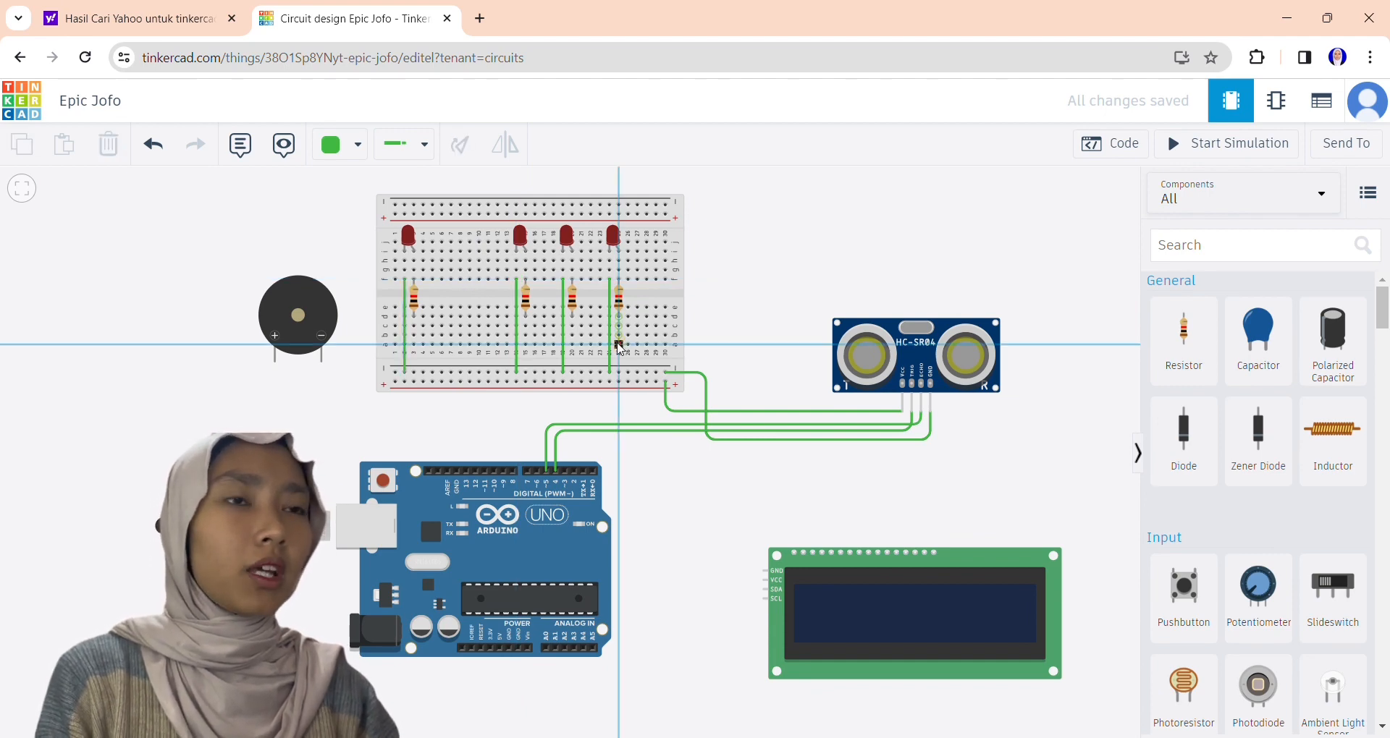
pyautogui.click(618, 411)
pyautogui.click(545, 411)
pyautogui.click(545, 470)
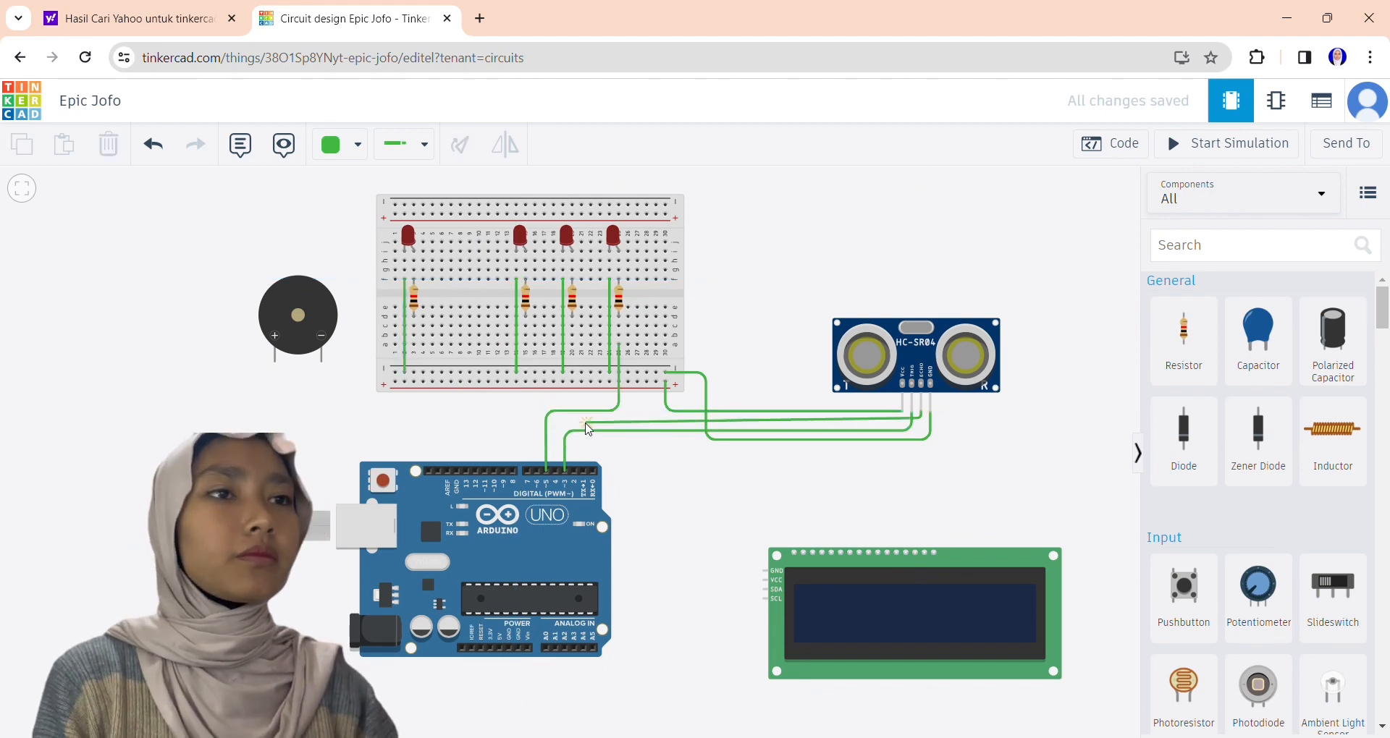
# Wire the third LED's resistor to Arduino pin 6 and the second LED's resistor to pin 7.
pyautogui.click(537, 470)
pyautogui.click(537, 399)
pyautogui.click(573, 400)
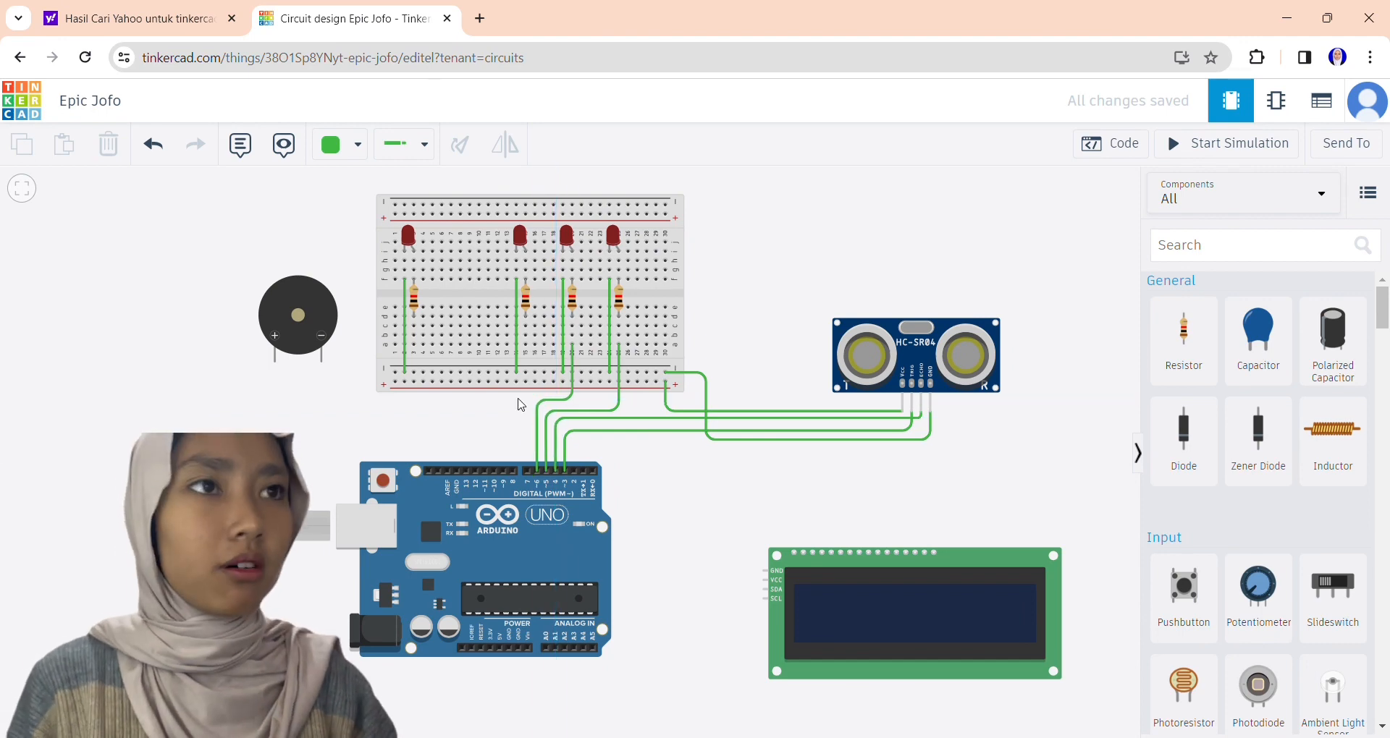
pyautogui.click(573, 344)
pyautogui.click(573, 344)
pyautogui.click(154, 144)
pyautogui.click(525, 344)
pyautogui.click(527, 470)
pyautogui.click(503, 391)
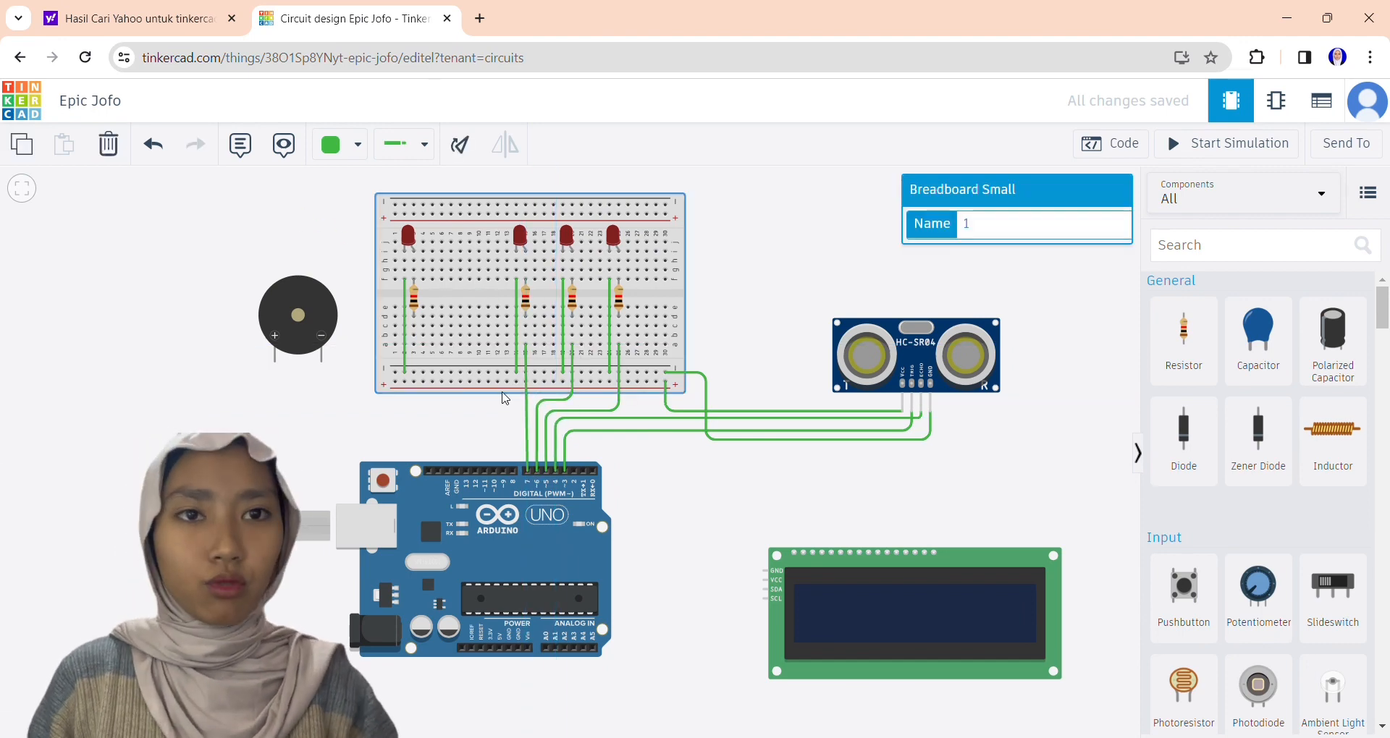
# Wire the leftmost LED's resistor to Arduino pin 8.
pyautogui.click(512, 471)
pyautogui.click(512, 407)
pyautogui.click(404, 402)
pyautogui.click(414, 345)
pyautogui.moveTo(404, 402); pyautogui.dragTo(414, 407)
# Wire the piezo's negative leg to the breadboard's negative rail and its positive leg to Arduino pin 9.
pyautogui.click(395, 372)
pyautogui.click(321, 362)
pyautogui.click(275, 362)
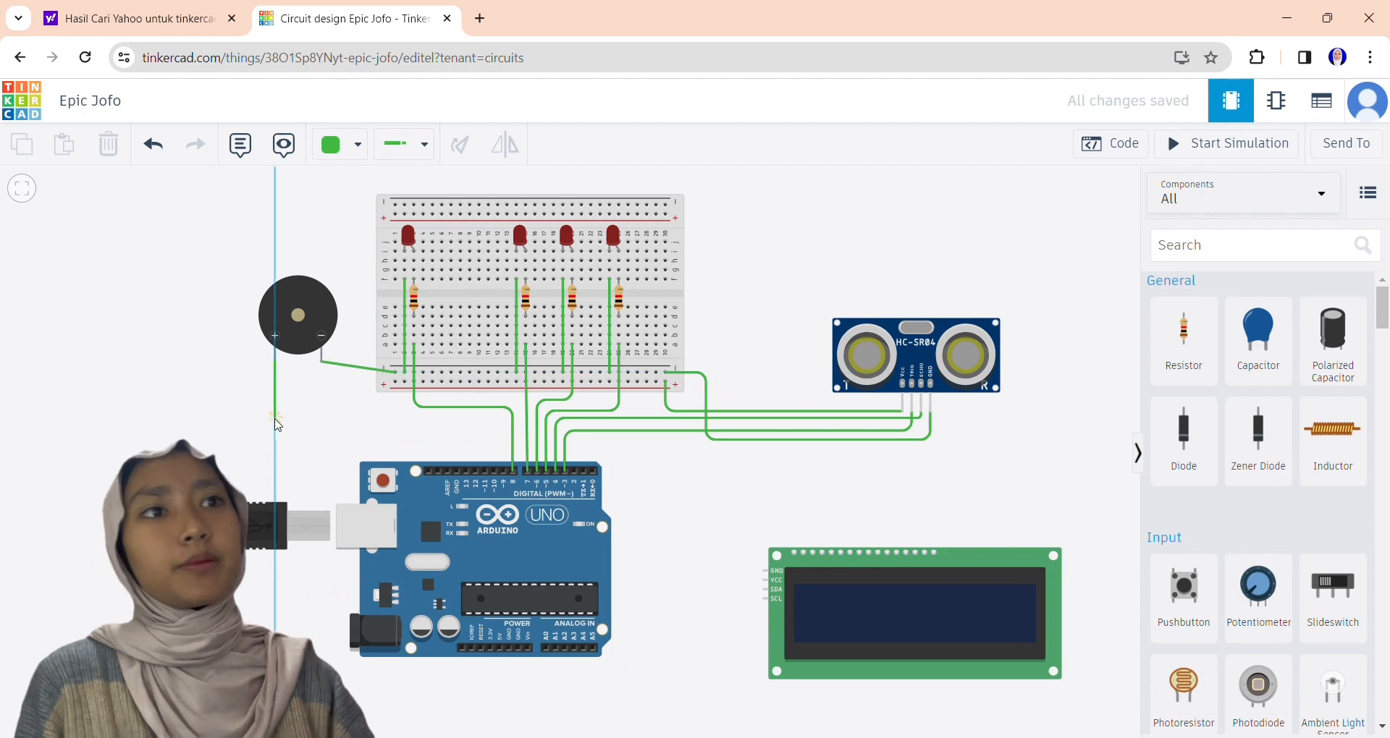
pyautogui.click(275, 417)
pyautogui.click(502, 417)
pyautogui.click(503, 470)
# Wire the LCD's GND to the breadboard's negative rail and its VCC to the positive rail.
pyautogui.click(656, 372)
pyautogui.click(656, 571)
pyautogui.click(764, 570)
pyautogui.click(646, 382)
pyautogui.click(646, 580)
pyautogui.click(764, 579)
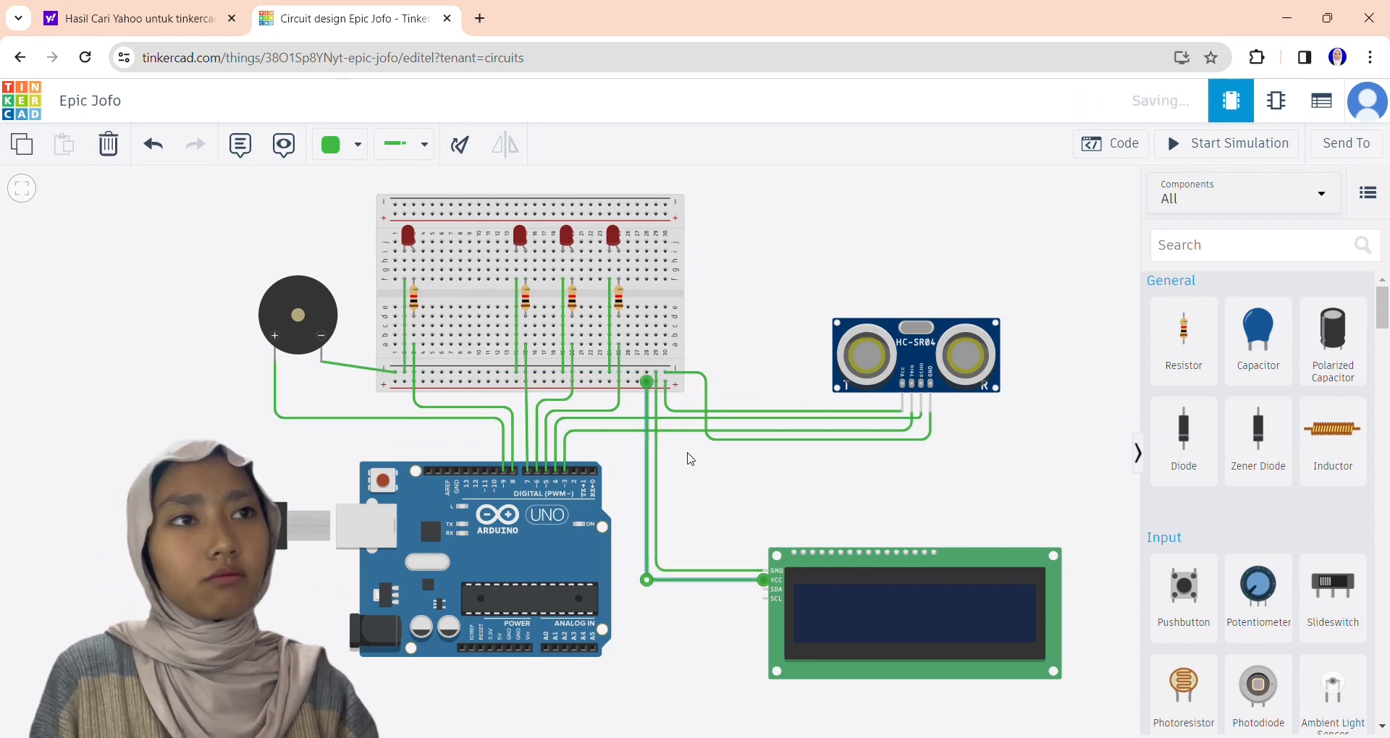
# Connect the LCD's SDA and SCL pins to the Arduino's SDA and SCL pins.
pyautogui.click(438, 470)
pyautogui.moveTo(581, 522); pyautogui.dragTo(438, 589)
pyautogui.click(429, 471)
pyautogui.click(764, 599)
# Wire the Arduino's GND and 5V to the breadboard's negative and positive rails, then shift the Arduino slightly.
pyautogui.click(509, 648)
pyautogui.click(515, 372)
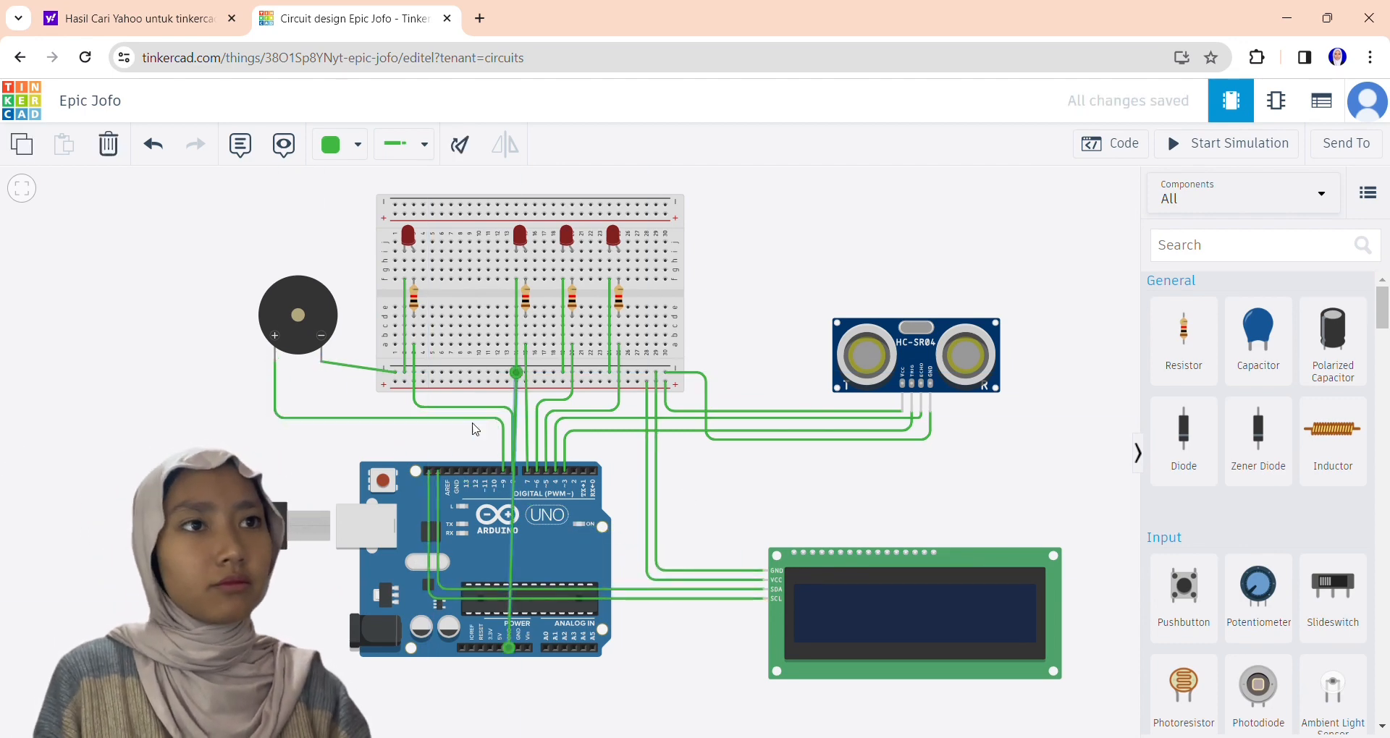
pyautogui.click(499, 647)
pyautogui.click(507, 381)
pyautogui.moveTo(573, 615); pyautogui.dragTo(580, 614)
pyautogui.moveTo(502, 418); pyautogui.dragTo(554, 411)
pyautogui.moveTo(430, 597); pyautogui.dragTo(436, 596)
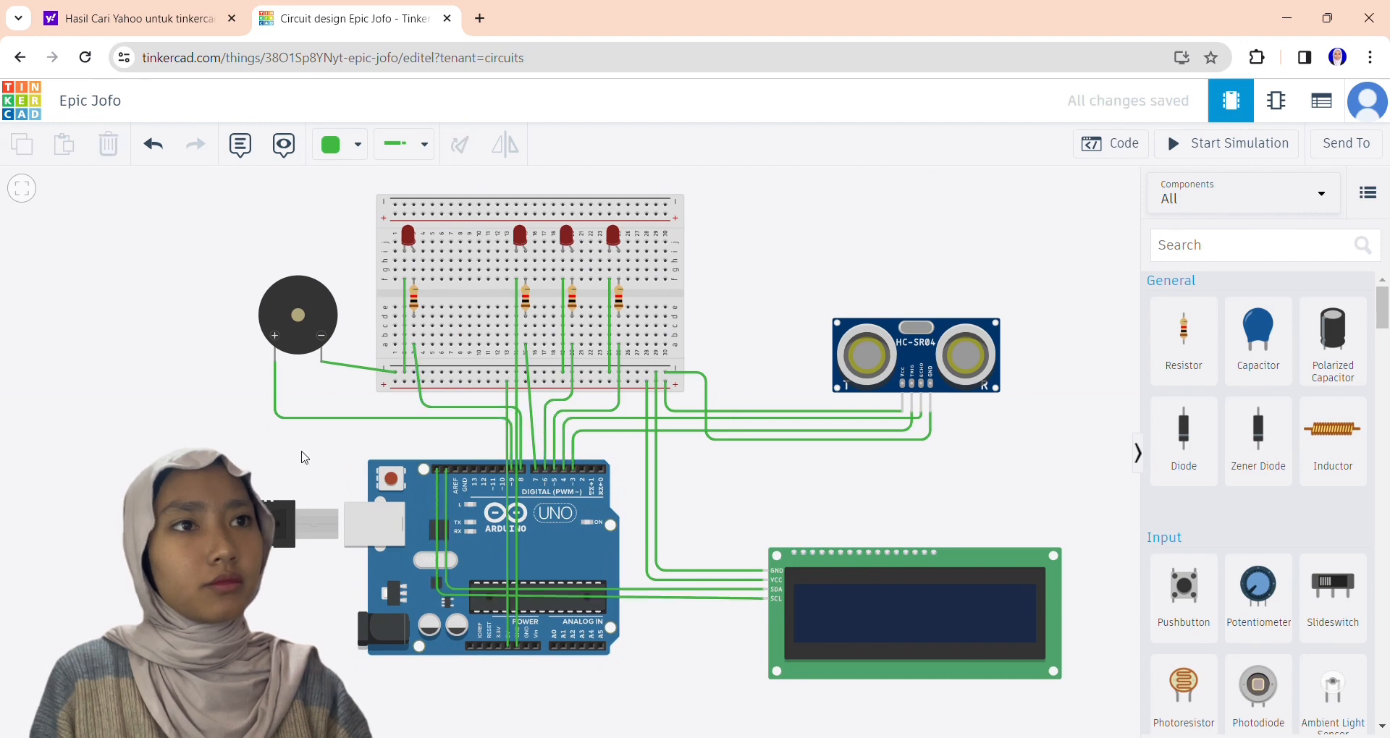
# Recolor the ultrasonic sensor's VCC wire red, Echo brown, Trig gray and GND black, and the three right LEDs' ground jumpers black.
pyautogui.click(753, 411)
pyautogui.click(357, 145)
pyautogui.click(363, 240)
pyautogui.click(759, 418)
pyautogui.click(358, 145)
pyautogui.click(760, 440)
pyautogui.click(563, 325)
pyautogui.click(516, 427)
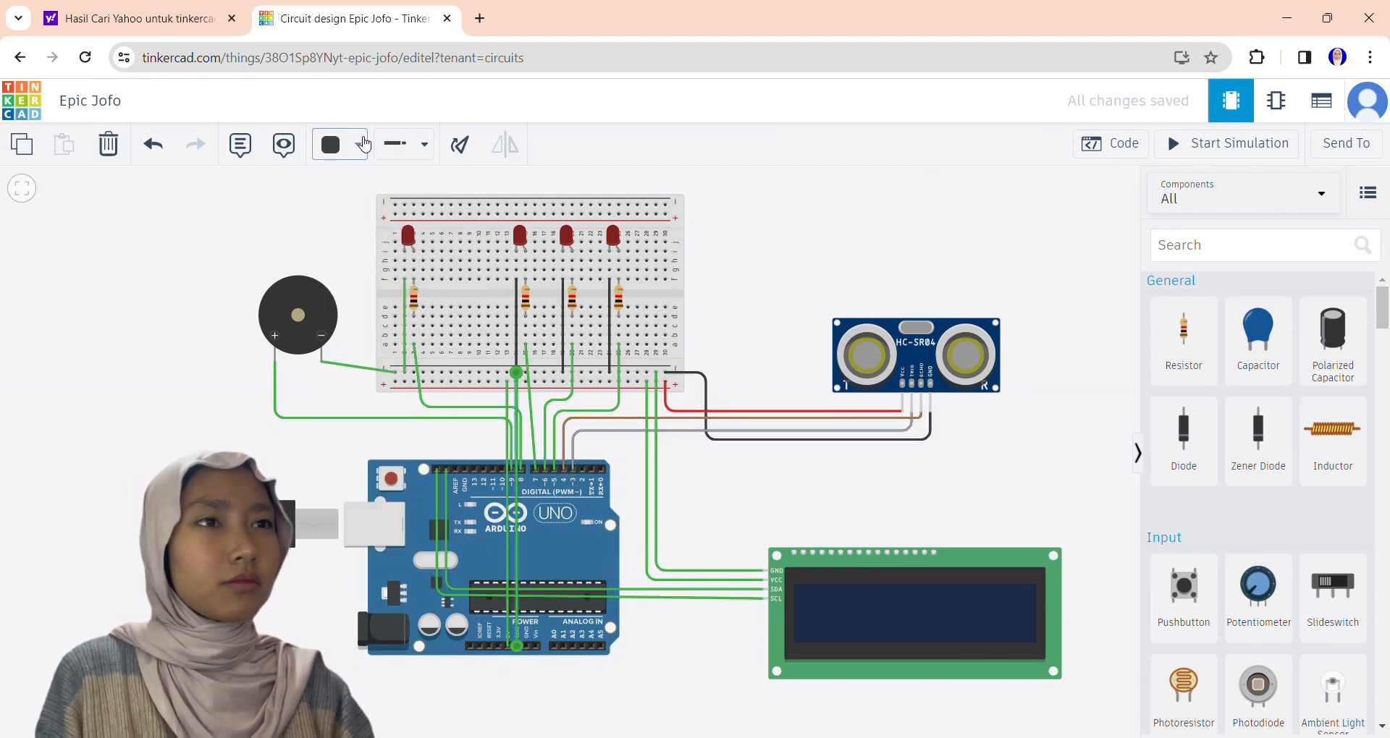
# Recolor the leftmost LED's, piezo's and Arduino's ground wires black, the resistor signal wires turquoise, blue, purple and pink, and the LCD's SDA wire yellow.
pyautogui.click(405, 325)
pyautogui.click(358, 145)
pyautogui.click(339, 191)
pyautogui.click(357, 145)
pyautogui.click(390, 359)
pyautogui.click(377, 389)
pyautogui.click(382, 420)
pyautogui.click(376, 450)
pyautogui.click(381, 298)
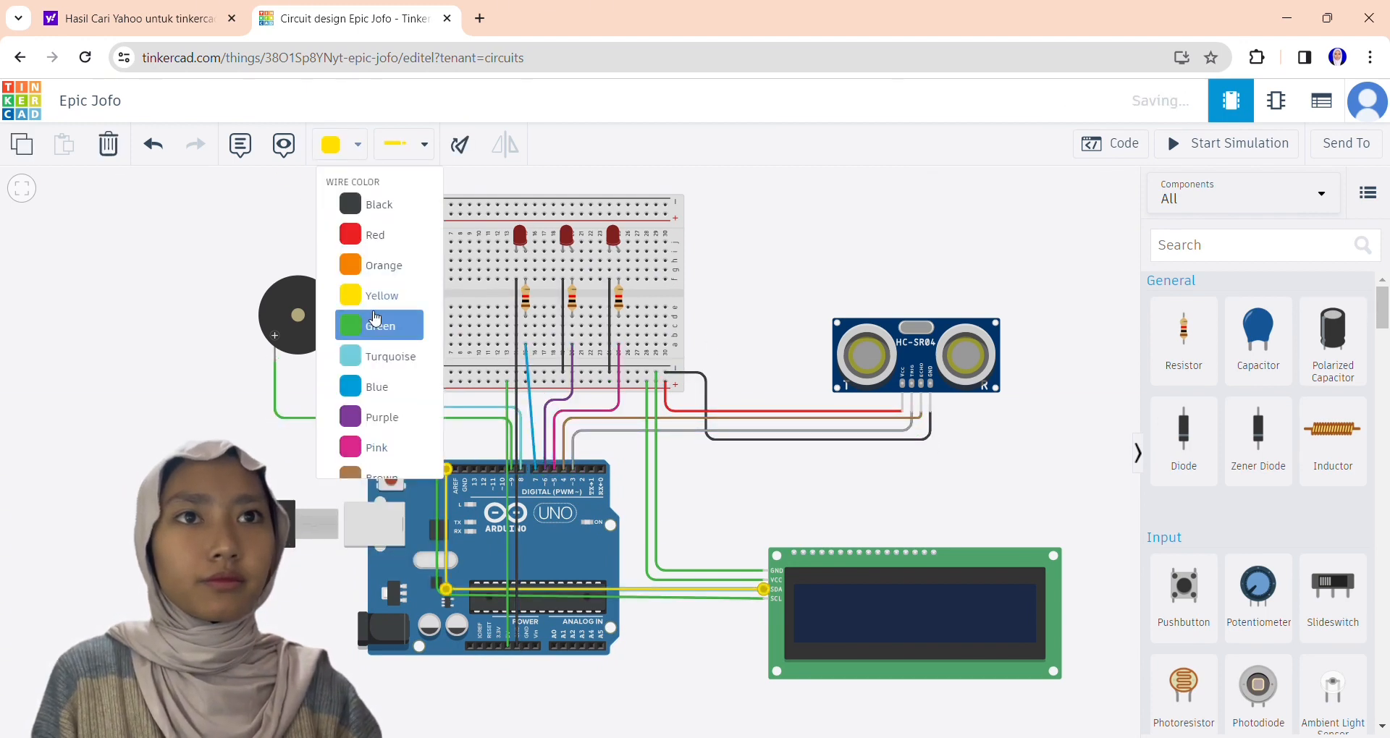
# Recolor the LCD's SCL wire orange, its GND wire black and its VCC wire red.
pyautogui.click(383, 268)
pyautogui.click(655, 471)
pyautogui.click(378, 206)
pyautogui.click(646, 471)
pyautogui.click(375, 237)
pyautogui.click(842, 493)
# Recolor the leftmost LED blue and the second LED green, and change the rightmost LED's color.
pyautogui.click(408, 236)
pyautogui.click(519, 236)
pyautogui.click(613, 236)
pyautogui.click(819, 208)
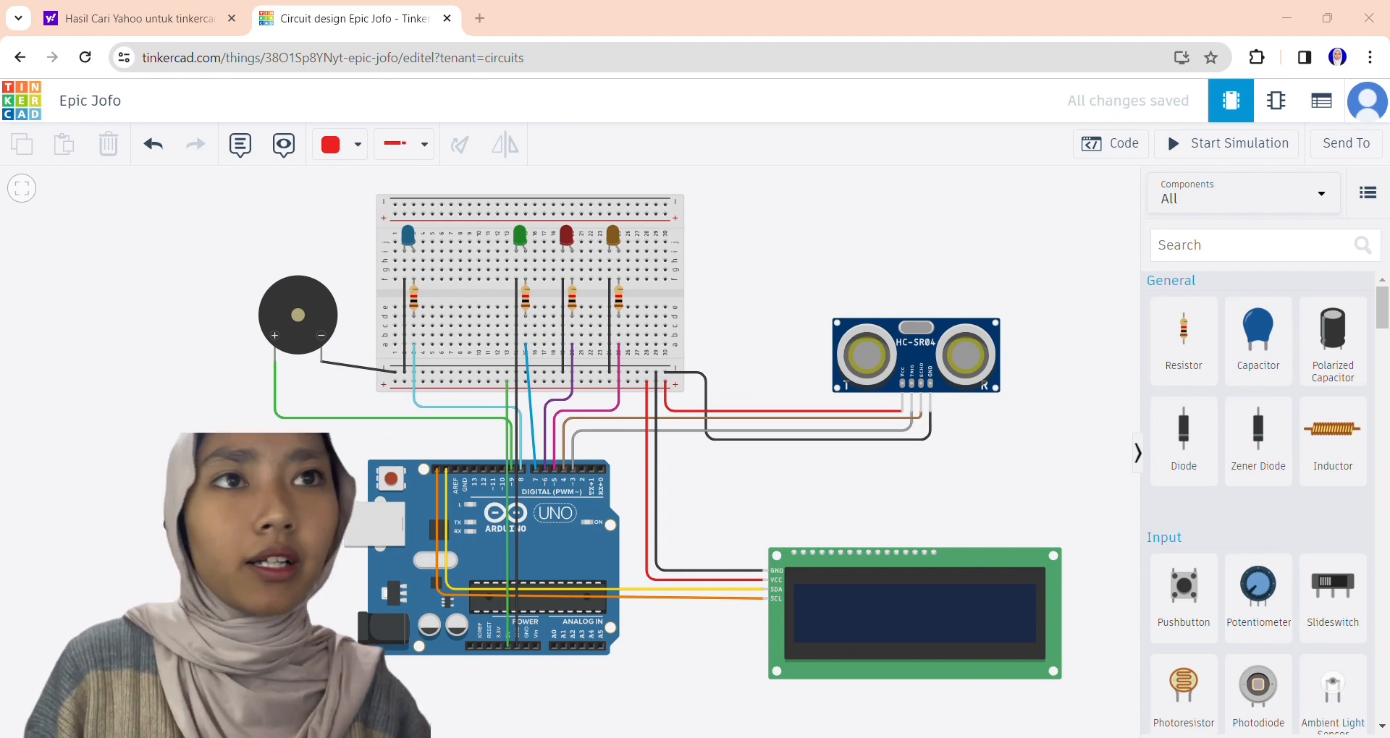
# Open the new circuit's Arduino code and switch the editor from blocks to Text mode, accepting the loss of the blocks.
pyautogui.click(1109, 143)
pyautogui.click(951, 187)
pyautogui.click(989, 275)
pyautogui.click(766, 456)
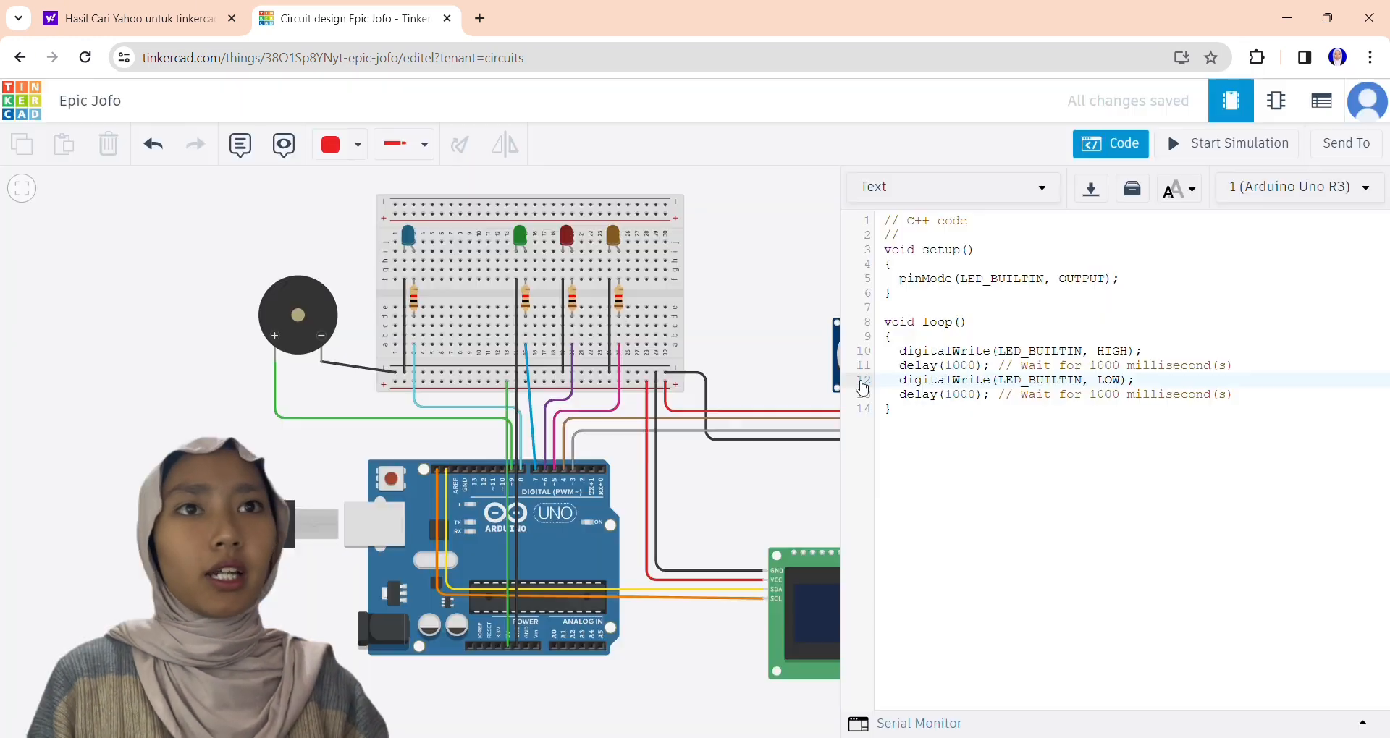
# Replace the default sketch with the copied PIR lamp code and start the simulation.
pyautogui.hotkey('ctrl', 'a')
pyautogui.hotkey('ctrl', 'v')
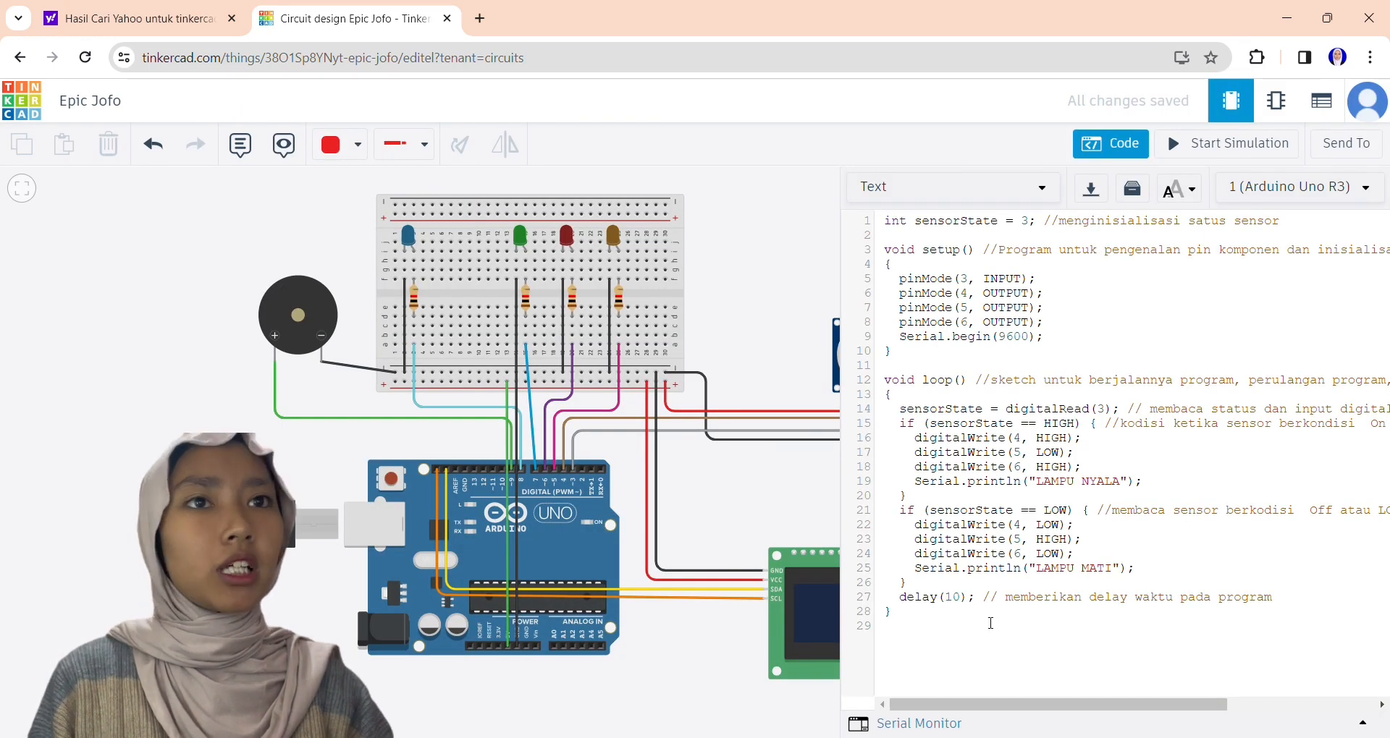
pyautogui.click(1228, 143)
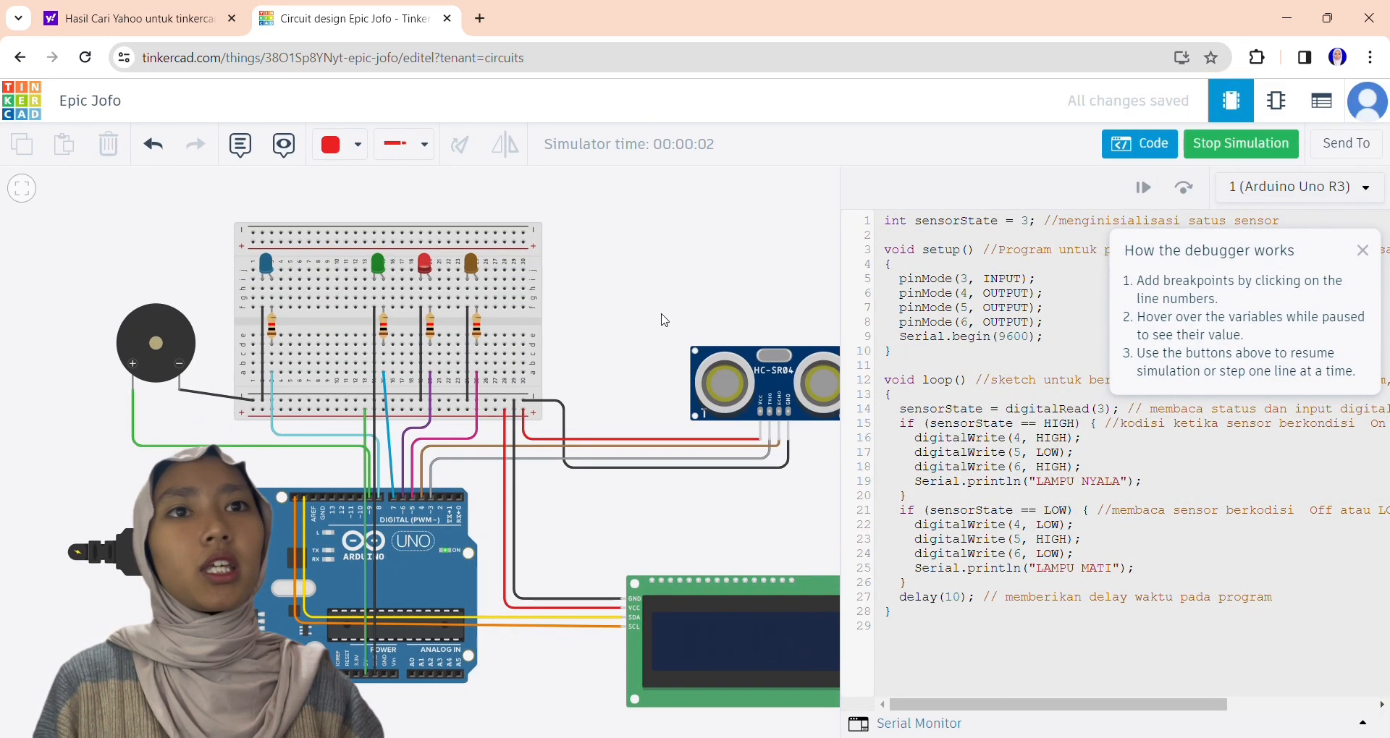
# Move the ultrasonic sensor's target out to about 240.7 cm in the simulation and open the Serial Monitor.
pyautogui.scroll(-5, 661, 317)
pyautogui.scroll(4, 661, 317)
pyautogui.moveTo(639, 313); pyautogui.dragTo(543, 319)
pyautogui.click(654, 379)
pyautogui.moveTo(738, 318); pyautogui.dragTo(742, 375)
pyautogui.click(663, 423)
pyautogui.moveTo(667, 268); pyautogui.dragTo(665, 179)
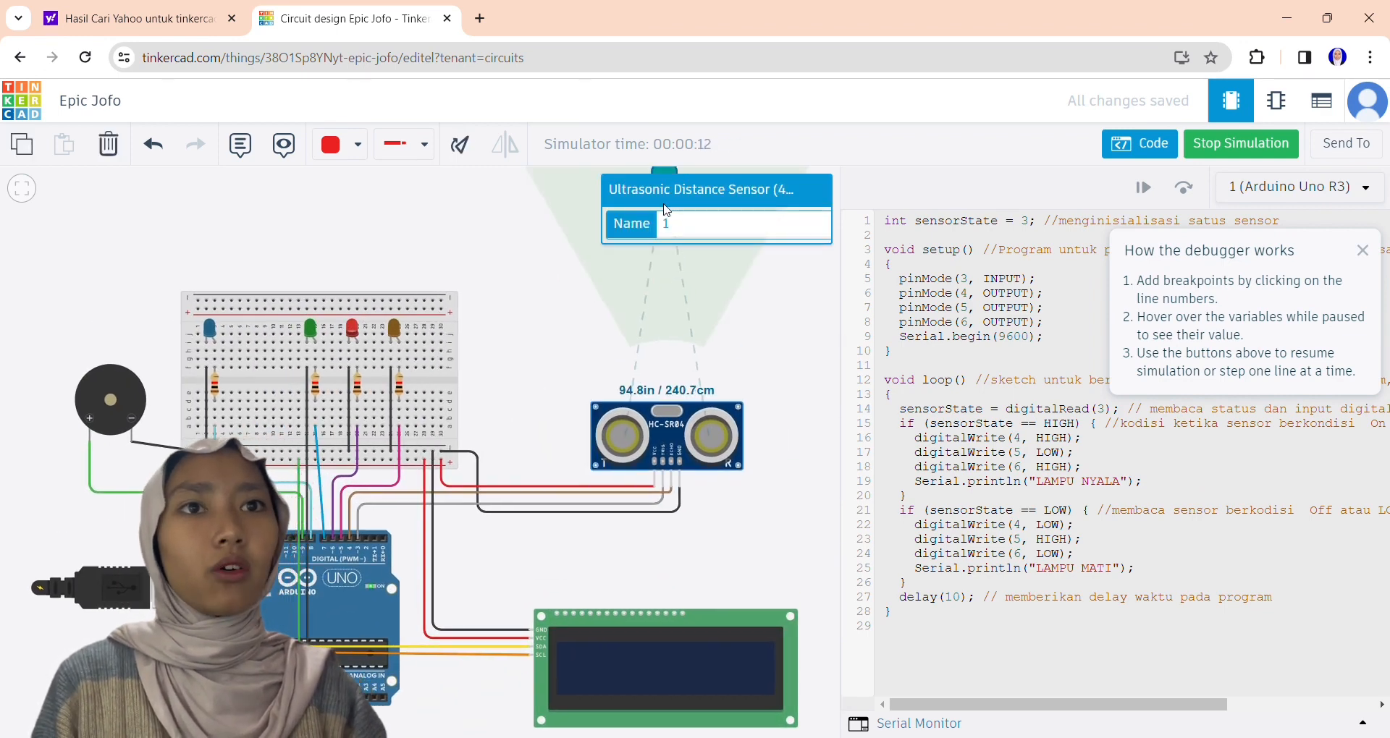
pyautogui.click(791, 405)
pyautogui.click(899, 725)
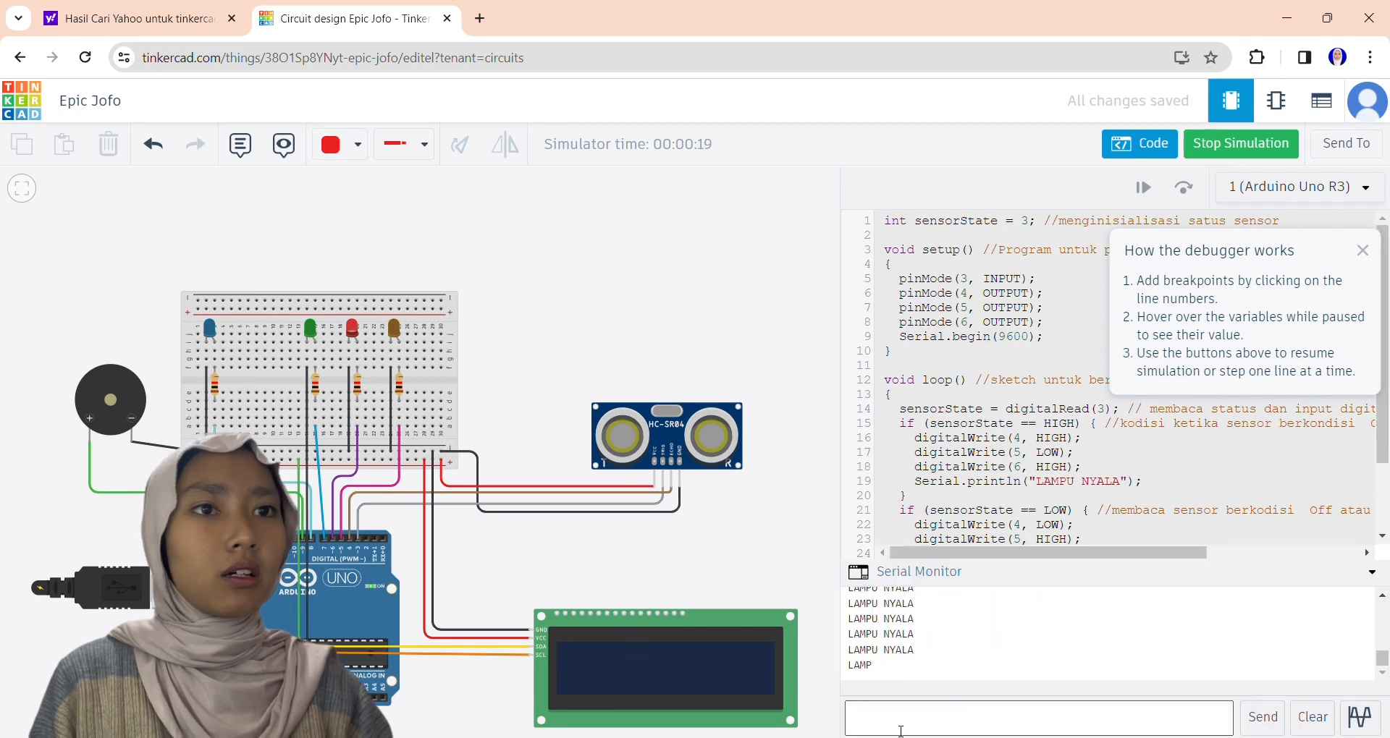
# Select the ultrasonic sensor again and move its simulated target closer to the sensor.
pyautogui.click(663, 434)
pyautogui.click(794, 333)
pyautogui.moveTo(795, 334); pyautogui.dragTo(761, 466)
pyautogui.click(634, 566)
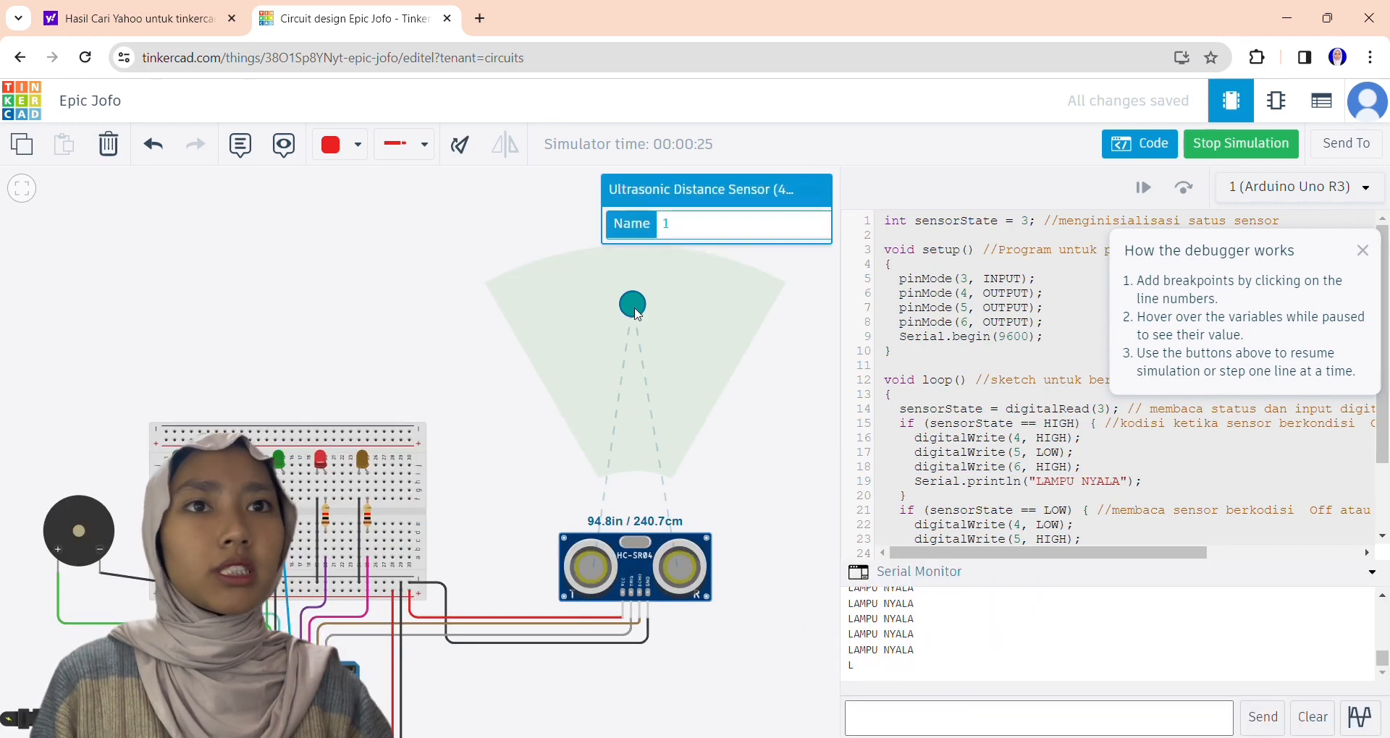
pyautogui.moveTo(633, 305); pyautogui.dragTo(637, 416)
pyautogui.scroll(-2, 705, 434)
pyautogui.moveTo(785, 535); pyautogui.dragTo(800, 374)
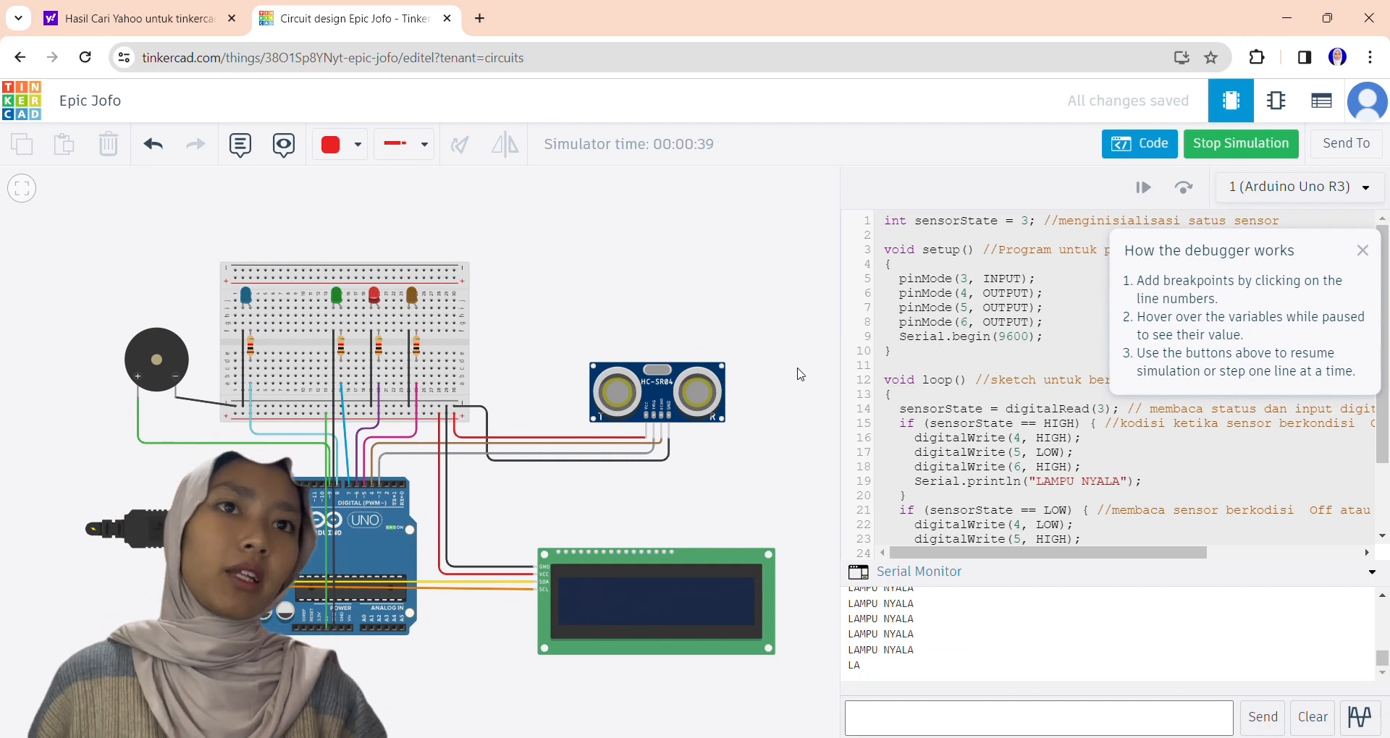
# Inspect the LCD and the piezo, and place the ultrasonic sensor's target at about 72.1 cm.
pyautogui.click(658, 587)
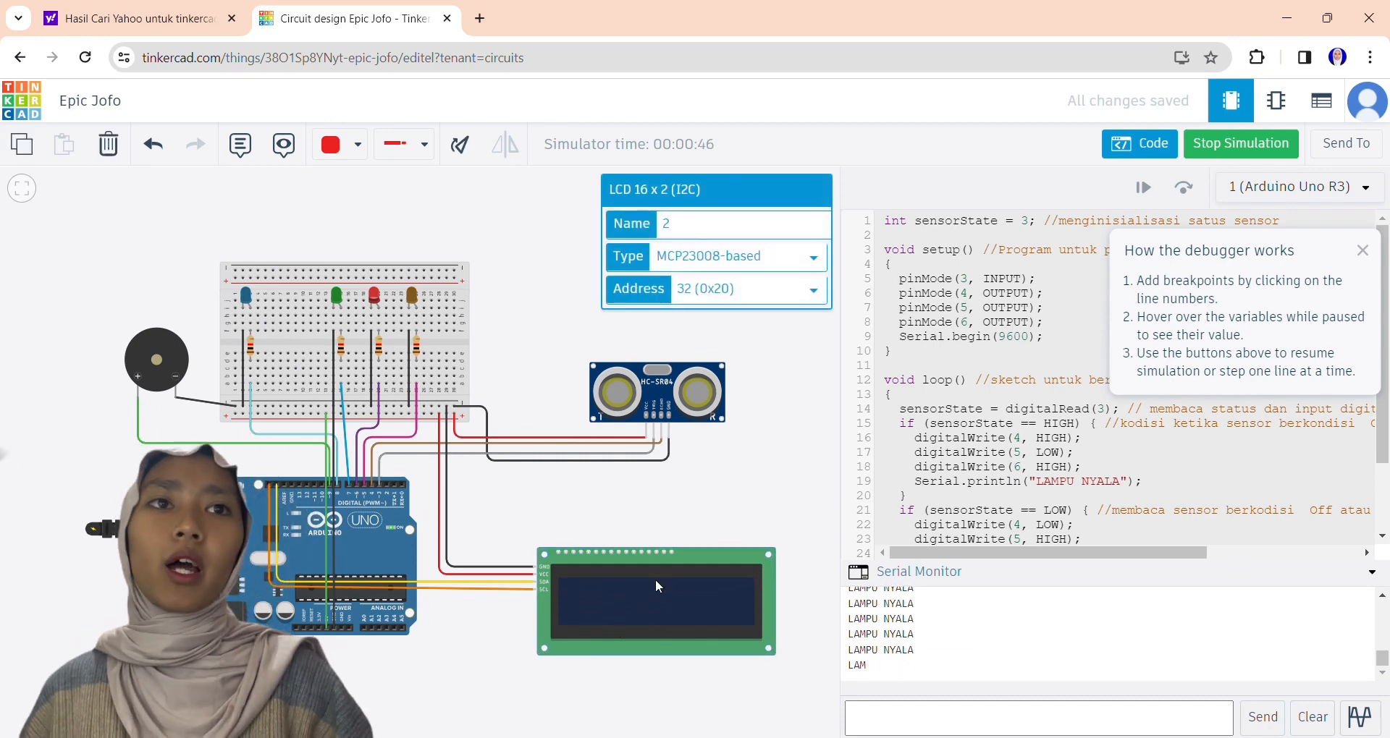
pyautogui.click(142, 379)
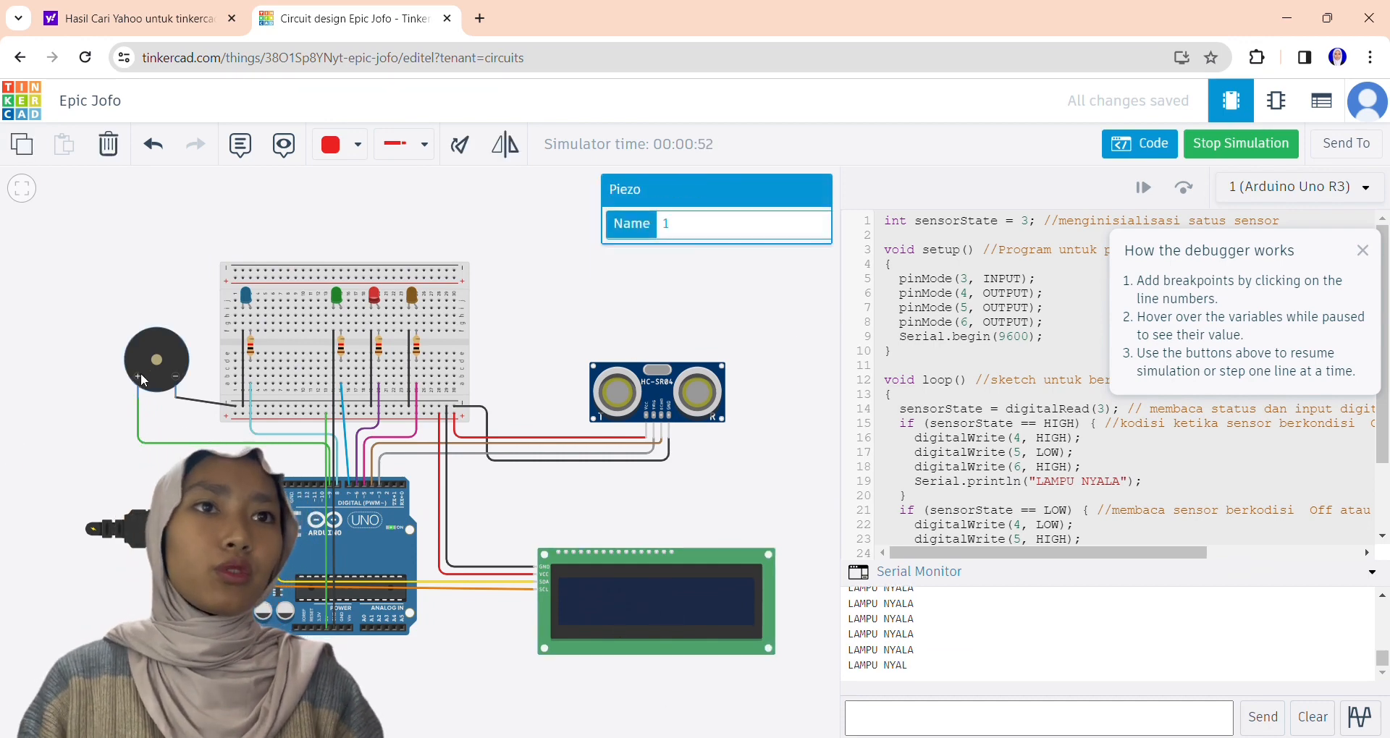
pyautogui.click(665, 397)
pyautogui.moveTo(663, 246); pyautogui.dragTo(665, 275)
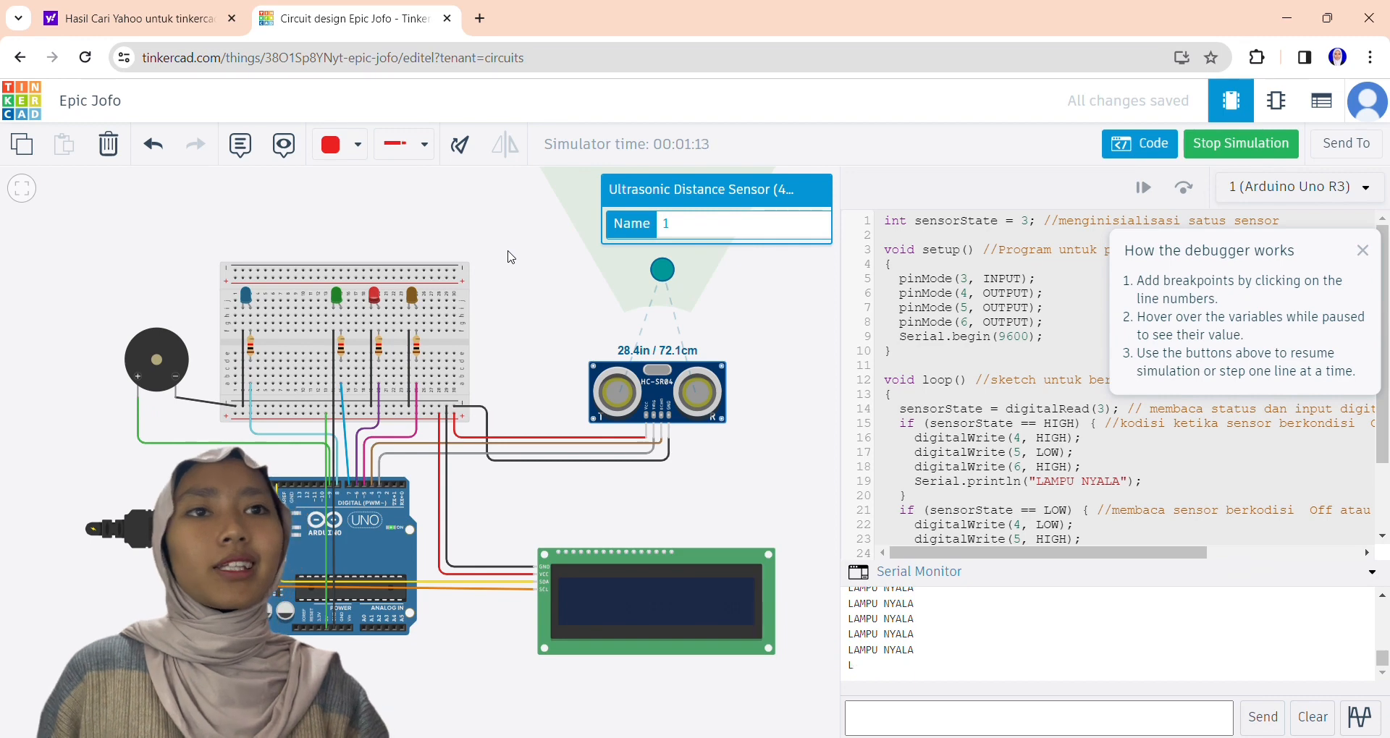
# Dismiss the debugger help and read through the sketch while the simulation runs.
pyautogui.moveTo(755, 350); pyautogui.dragTo(762, 376)
pyautogui.moveTo(1383, 433); pyautogui.dragTo(1386, 518)
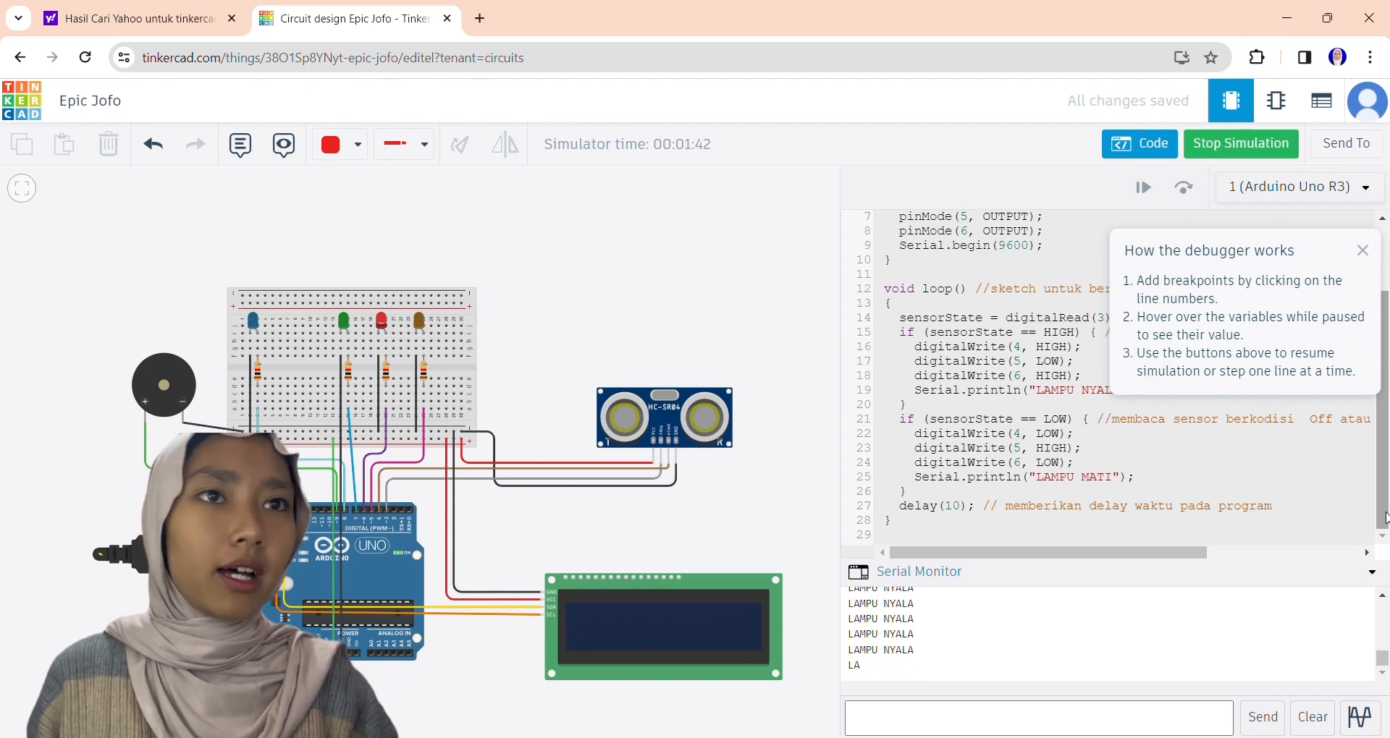
pyautogui.click(1362, 250)
pyautogui.moveTo(1386, 336); pyautogui.dragTo(1381, 221)
pyautogui.moveTo(1384, 295); pyautogui.dragTo(1388, 412)
# Move the ultrasonic sensor's target once more and stop the simulation.
pyautogui.click(664, 418)
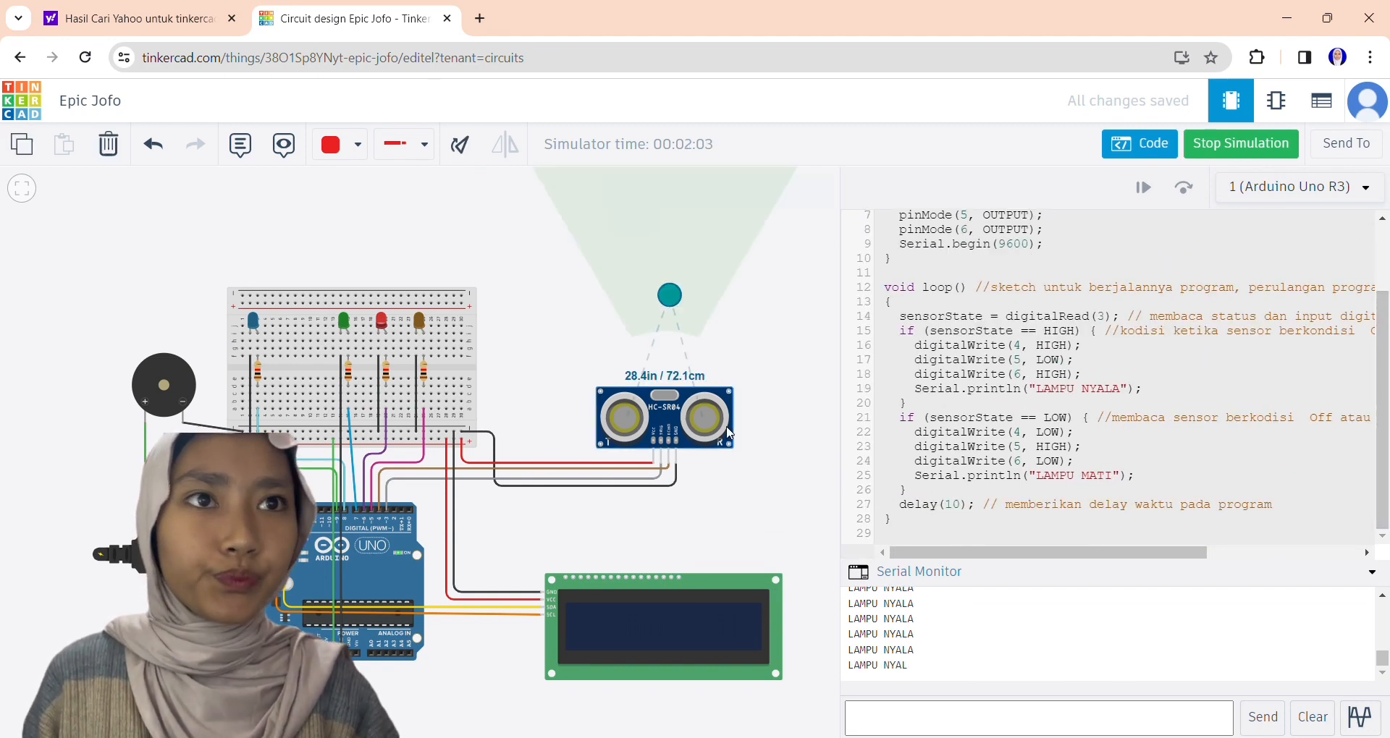
pyautogui.moveTo(663, 297); pyautogui.dragTo(567, 371)
pyautogui.click(754, 418)
pyautogui.click(1207, 143)
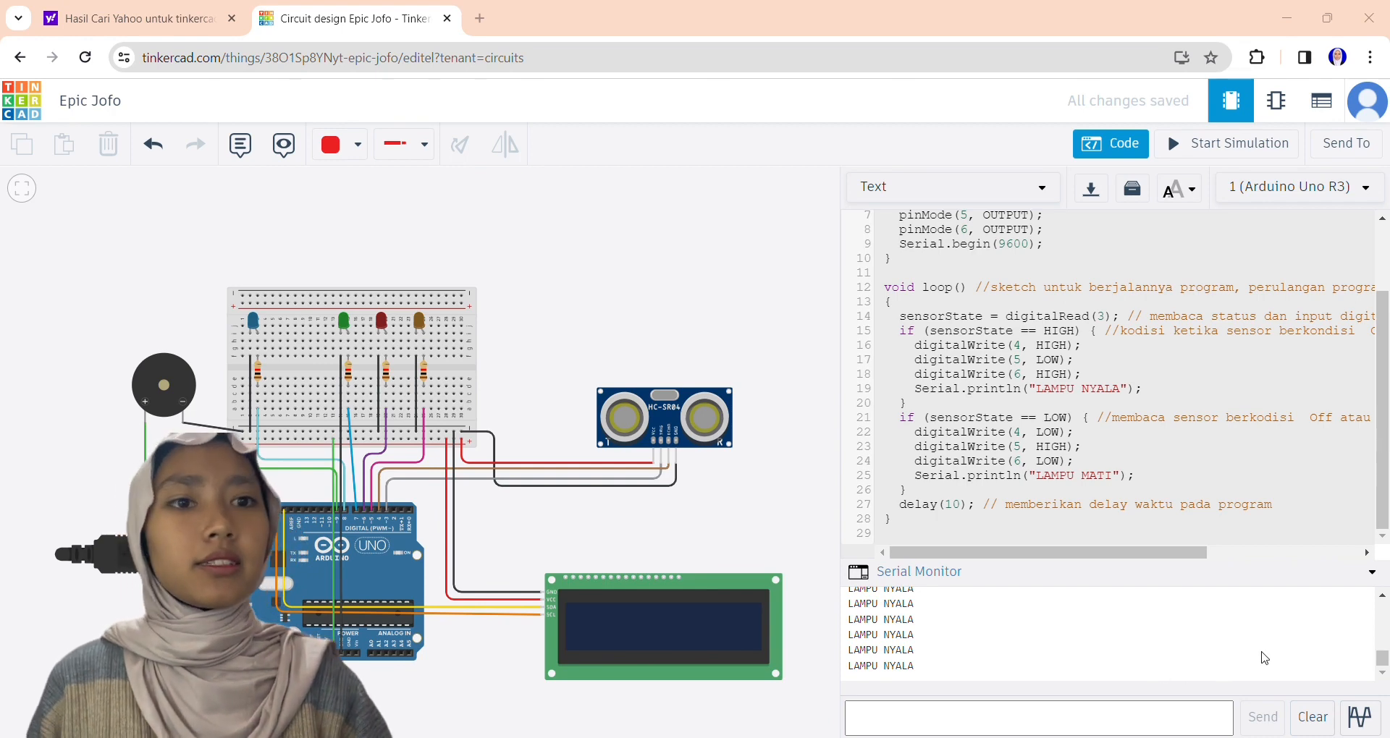
pyautogui.click(756, 320)
pyautogui.scroll(-4, 756, 321)
pyautogui.click(718, 374)
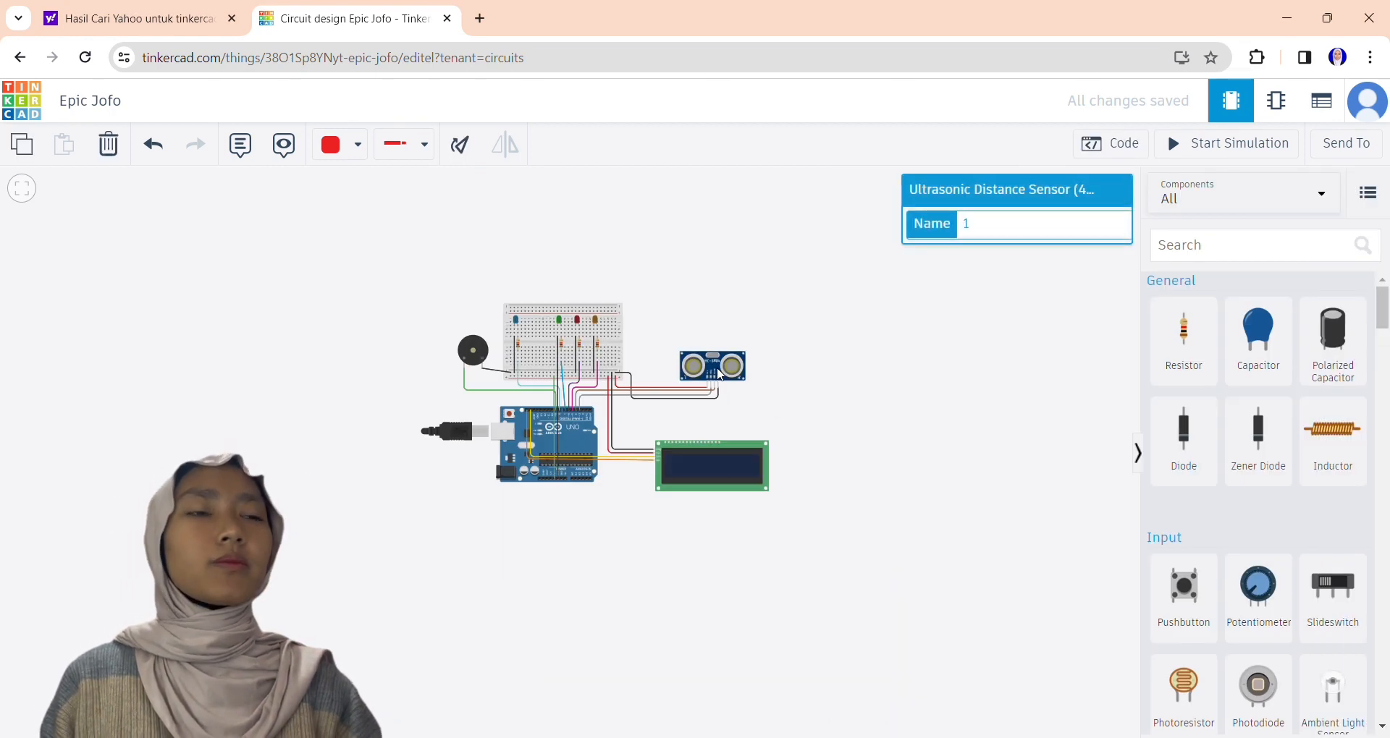
pyautogui.scroll(2, 710, 369)
pyautogui.scroll(-2, 710, 370)
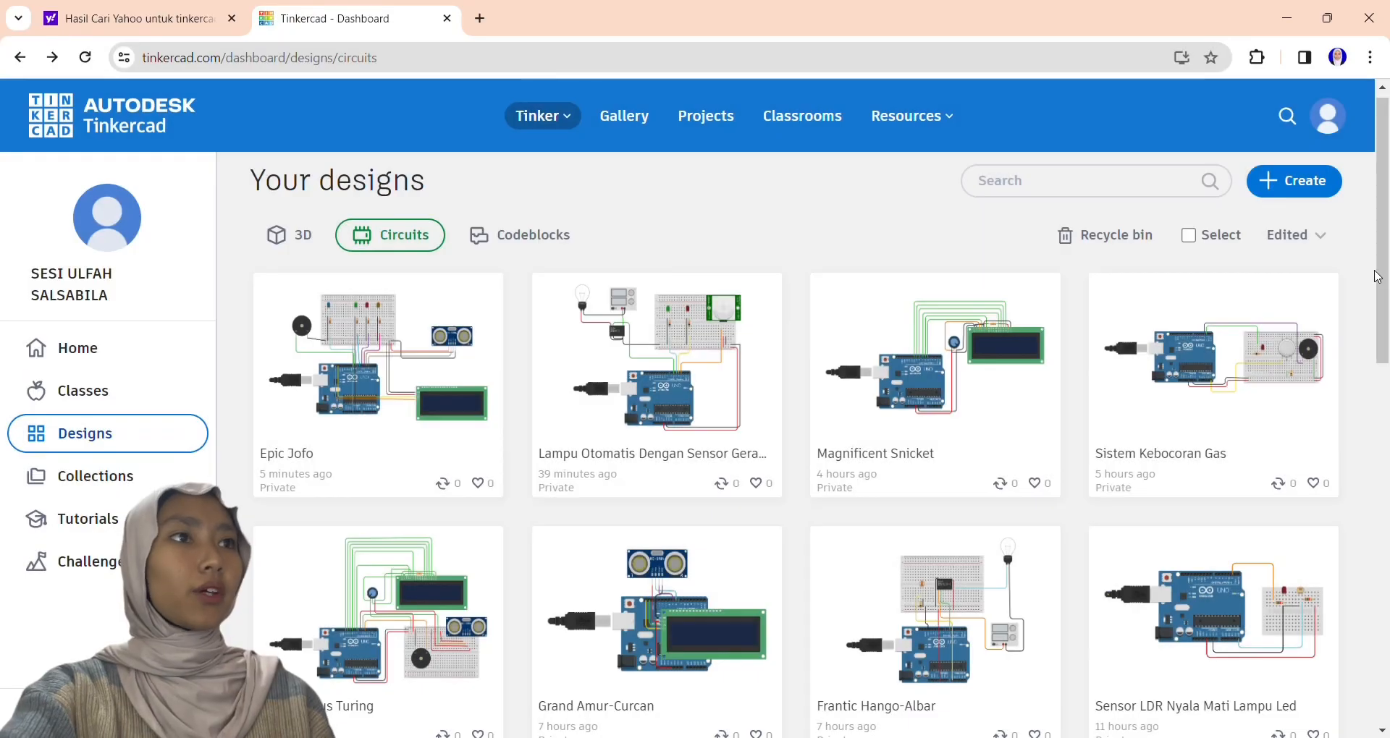
# Create a new circuit and place an Arduino Uno R3 with a potentiometer beside it.
pyautogui.click(1294, 181)
pyautogui.click(1187, 296)
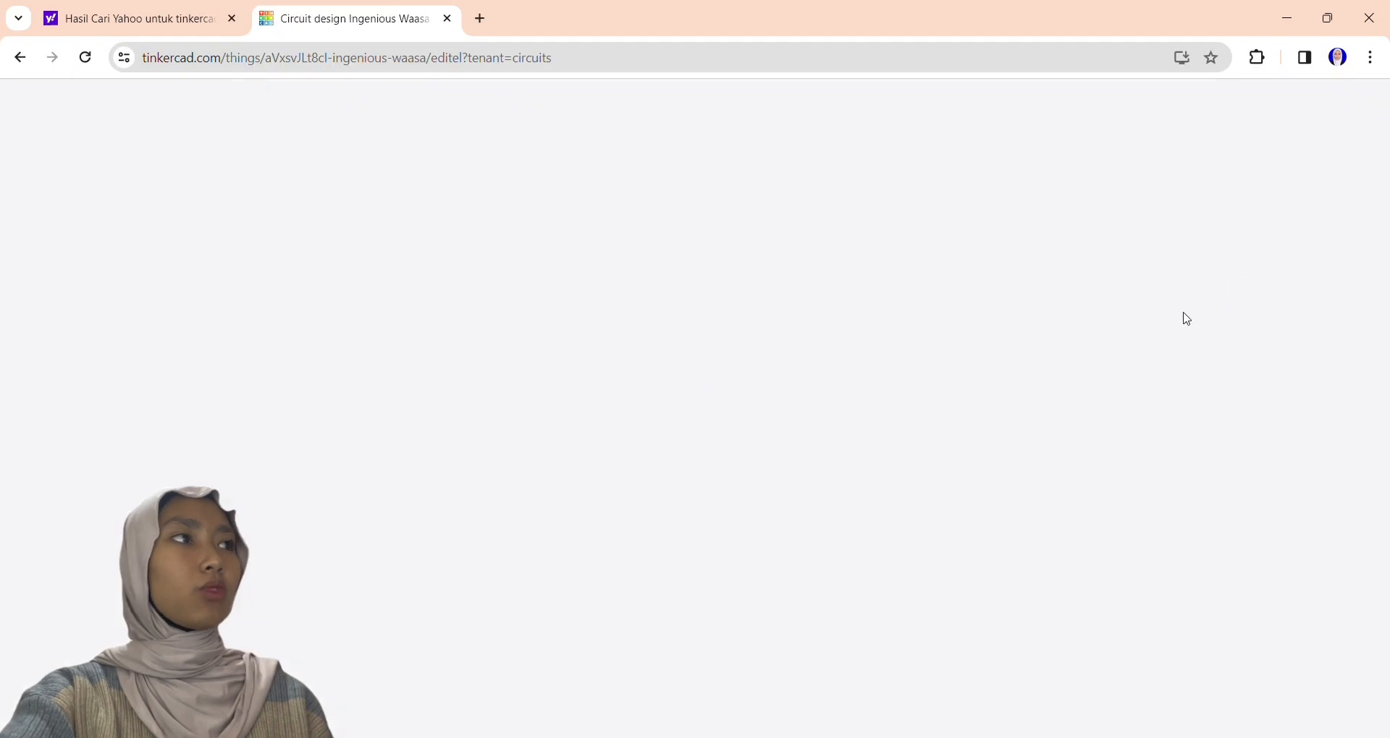
pyautogui.moveTo(550, 477); pyautogui.dragTo(405, 454)
pyautogui.moveTo(1191, 434); pyautogui.dragTo(792, 438)
# Find the Micro Servo by searching for "ser", rotate it so its connector faces down, and place it beside the potentiometer.
pyautogui.click(1231, 244)
pyautogui.write('stre')
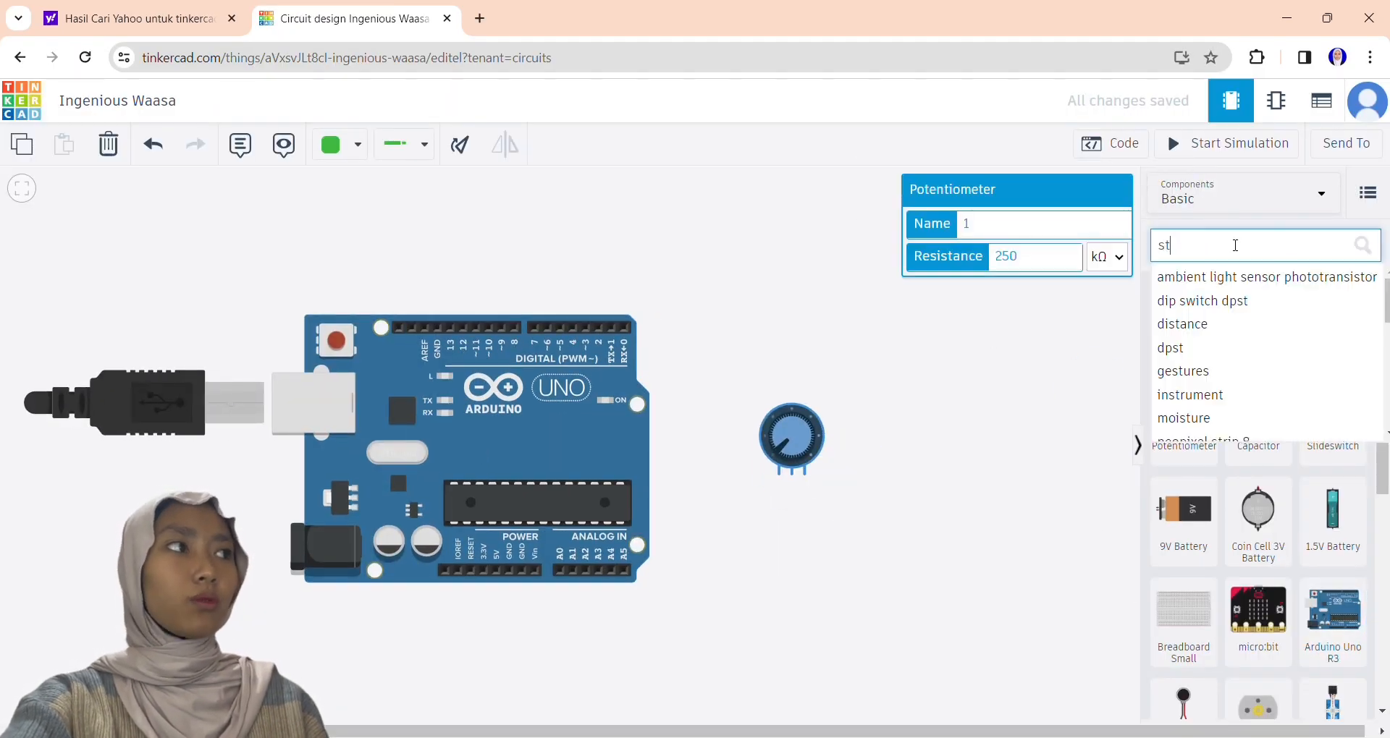
pyautogui.press('BackSpace')
pyautogui.press('BackSpace')
pyautogui.press('BackSpace')
pyautogui.write('er')
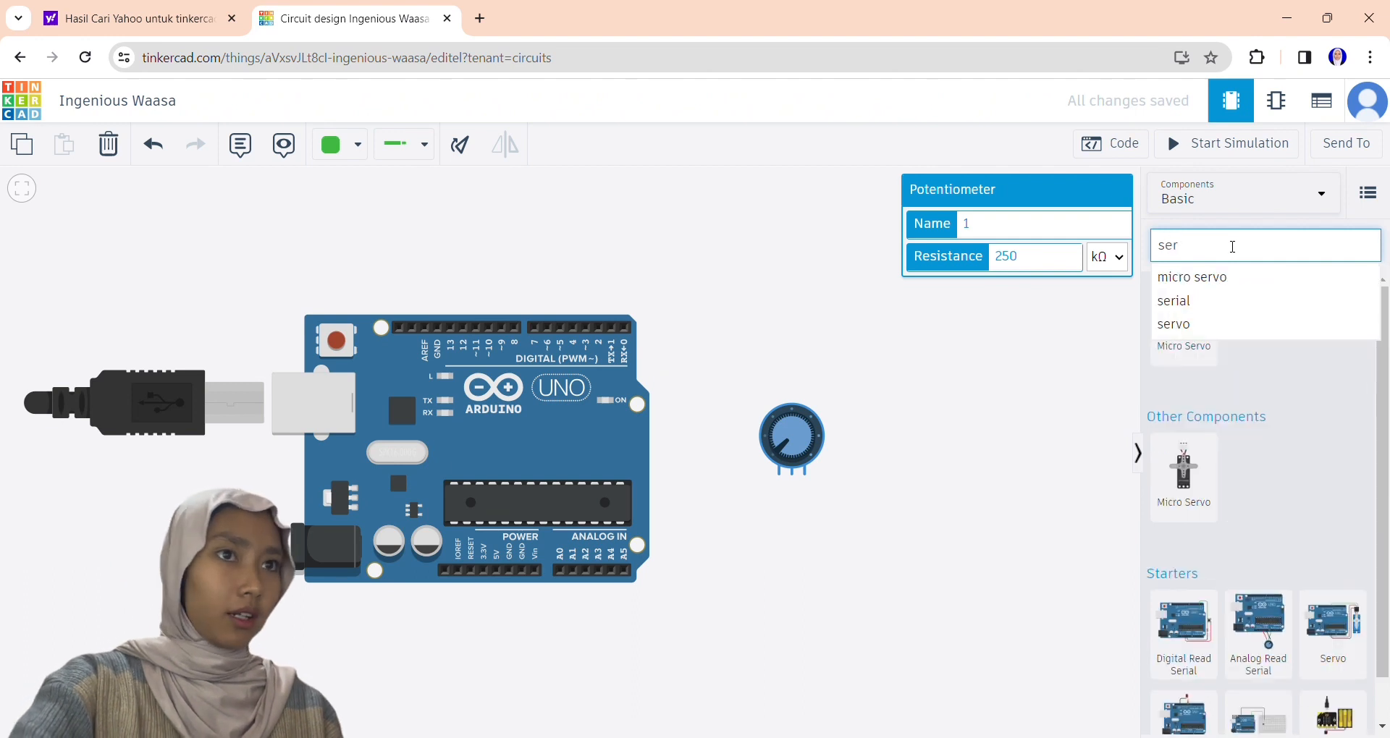
pyautogui.click(1184, 318)
pyautogui.click(983, 264)
pyautogui.doubleClick(463, 146)
pyautogui.doubleClick(463, 146)
pyautogui.doubleClick(463, 146)
pyautogui.moveTo(982, 253); pyautogui.dragTo(936, 525)
# Wire the servo's signal pin to the Arduino's digital pin 9.
pyautogui.click(921, 535)
pyautogui.click(861, 536)
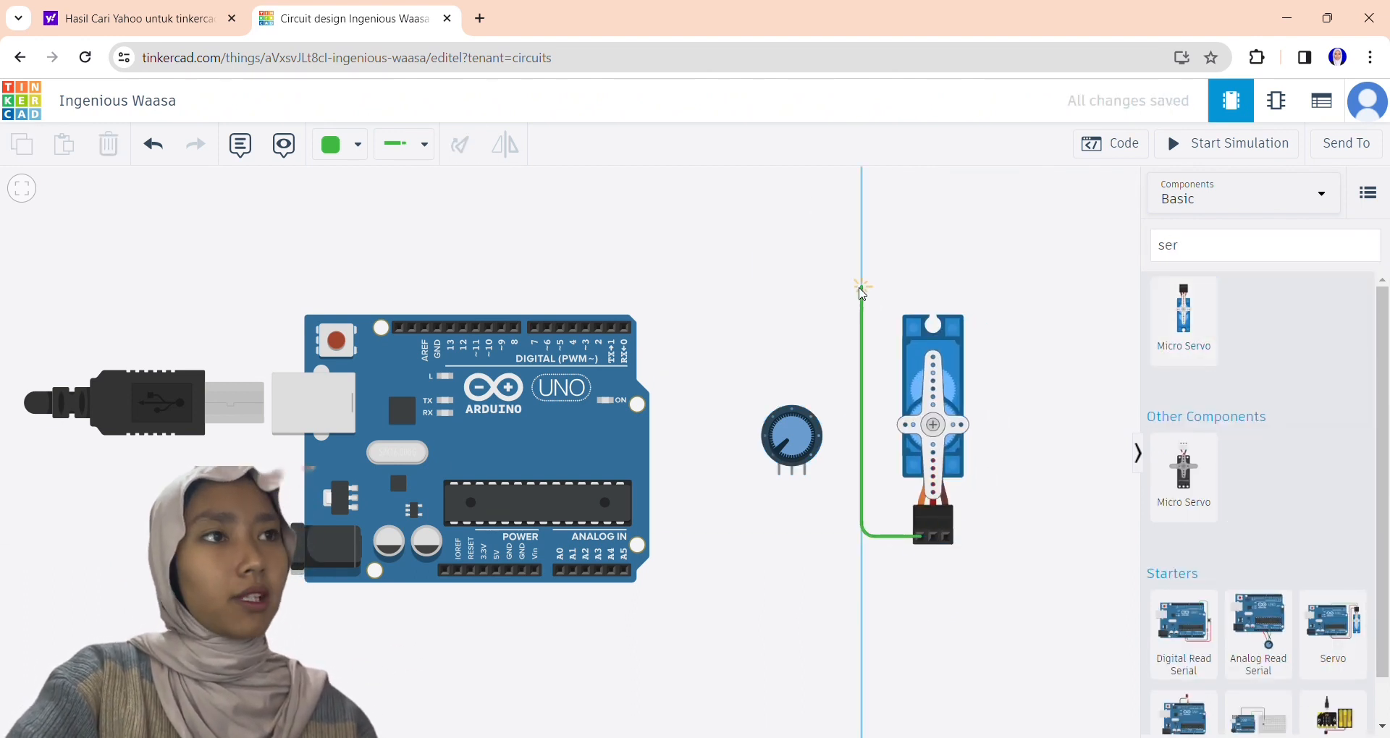
pyautogui.click(861, 290)
pyautogui.click(503, 329)
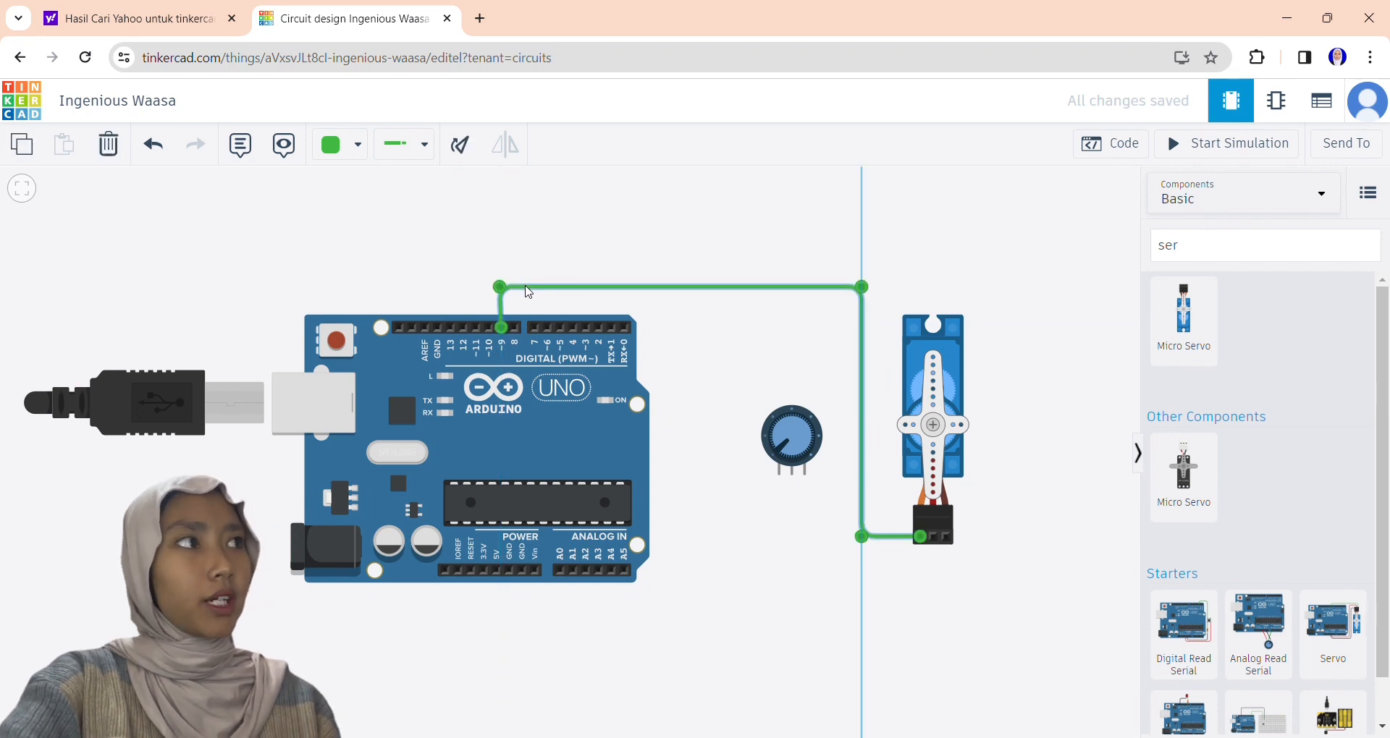
# Wire the Arduino's 5V pin to the potentiometer's right terminal.
pyautogui.click(742, 430)
pyautogui.click(495, 571)
pyautogui.click(497, 633)
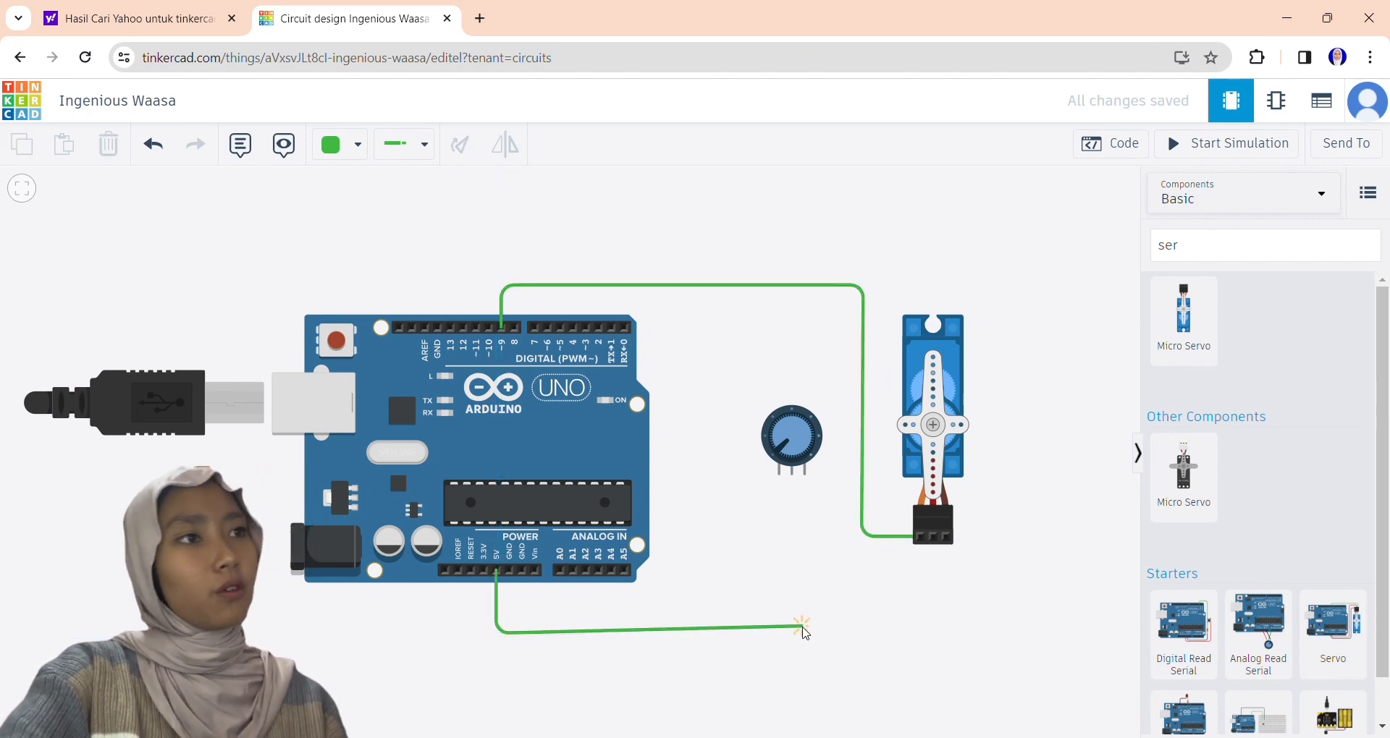
pyautogui.click(804, 634)
pyautogui.click(805, 474)
# Wire the servo's ground pin and the potentiometer's left terminal to the Arduino's two power-side GND pins.
pyautogui.click(945, 539)
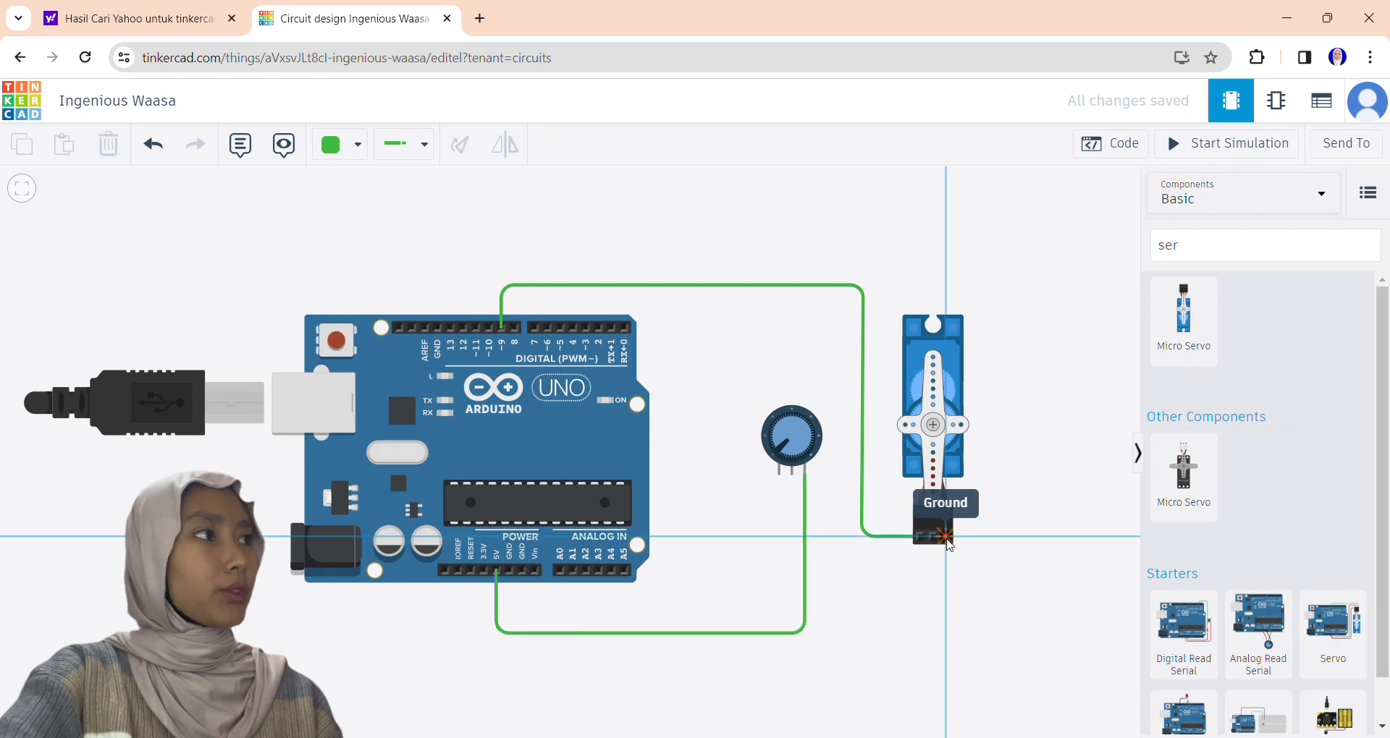
pyautogui.click(945, 621)
pyautogui.click(509, 621)
pyautogui.click(508, 571)
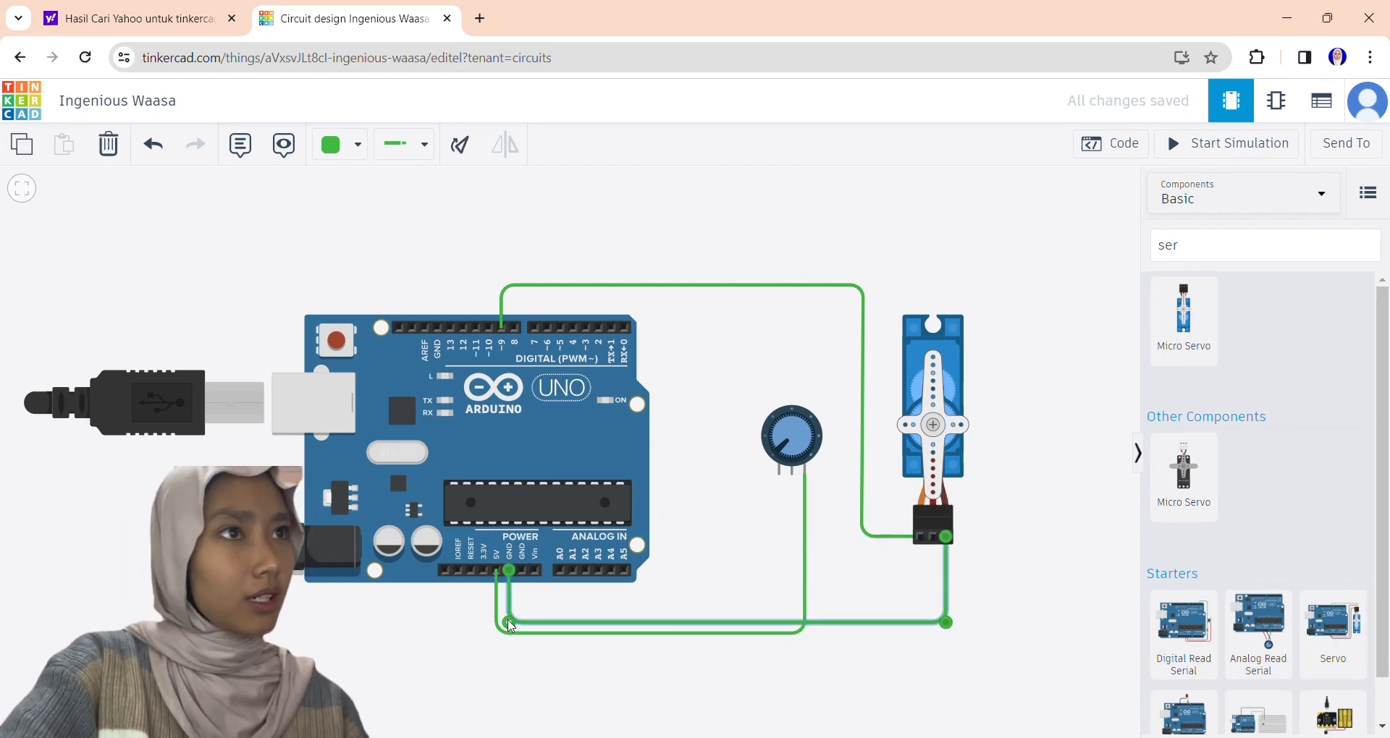
pyautogui.click(521, 571)
pyautogui.click(521, 610)
pyautogui.click(777, 611)
pyautogui.click(779, 474)
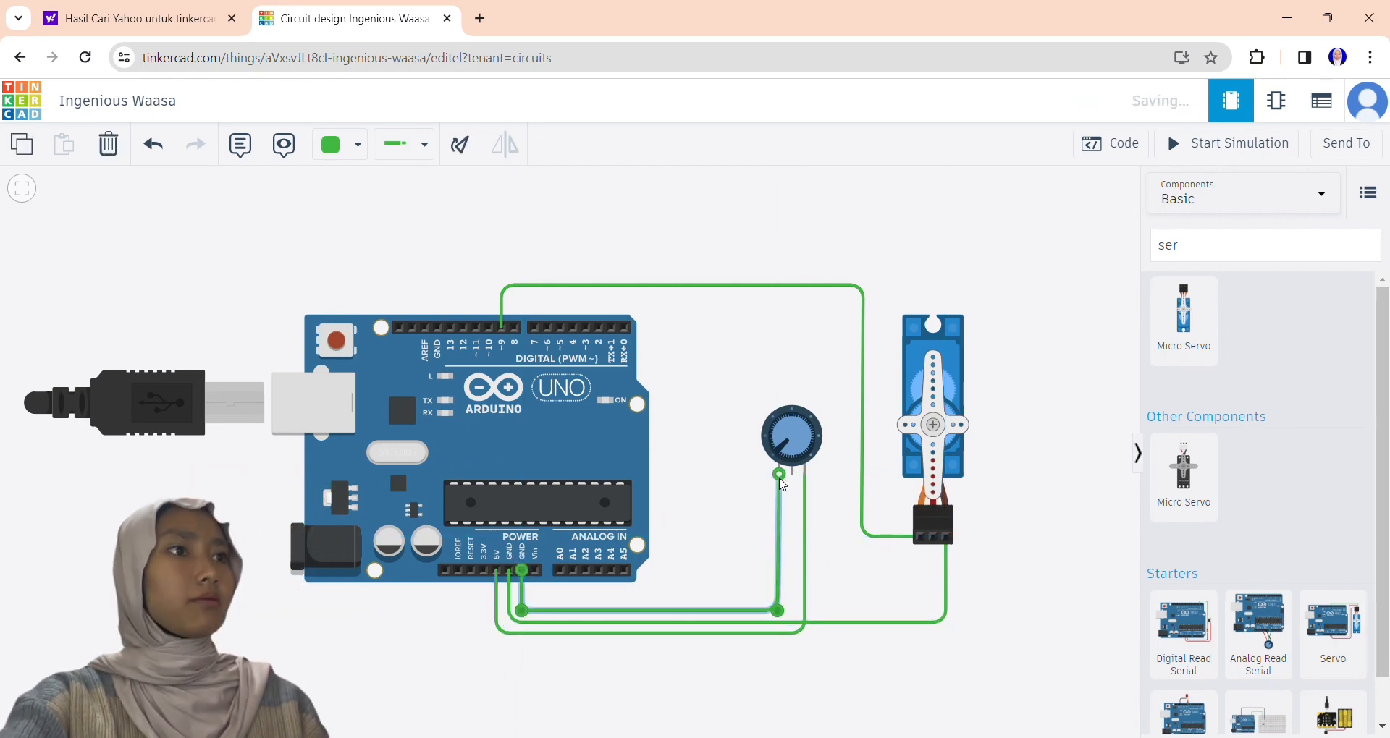
# Wire analog pin A0 to the potentiometer's wiper, and the servo's middle power pin to the Arduino's 5V.
pyautogui.click(561, 571)
pyautogui.click(561, 598)
pyautogui.click(791, 599)
pyautogui.click(791, 472)
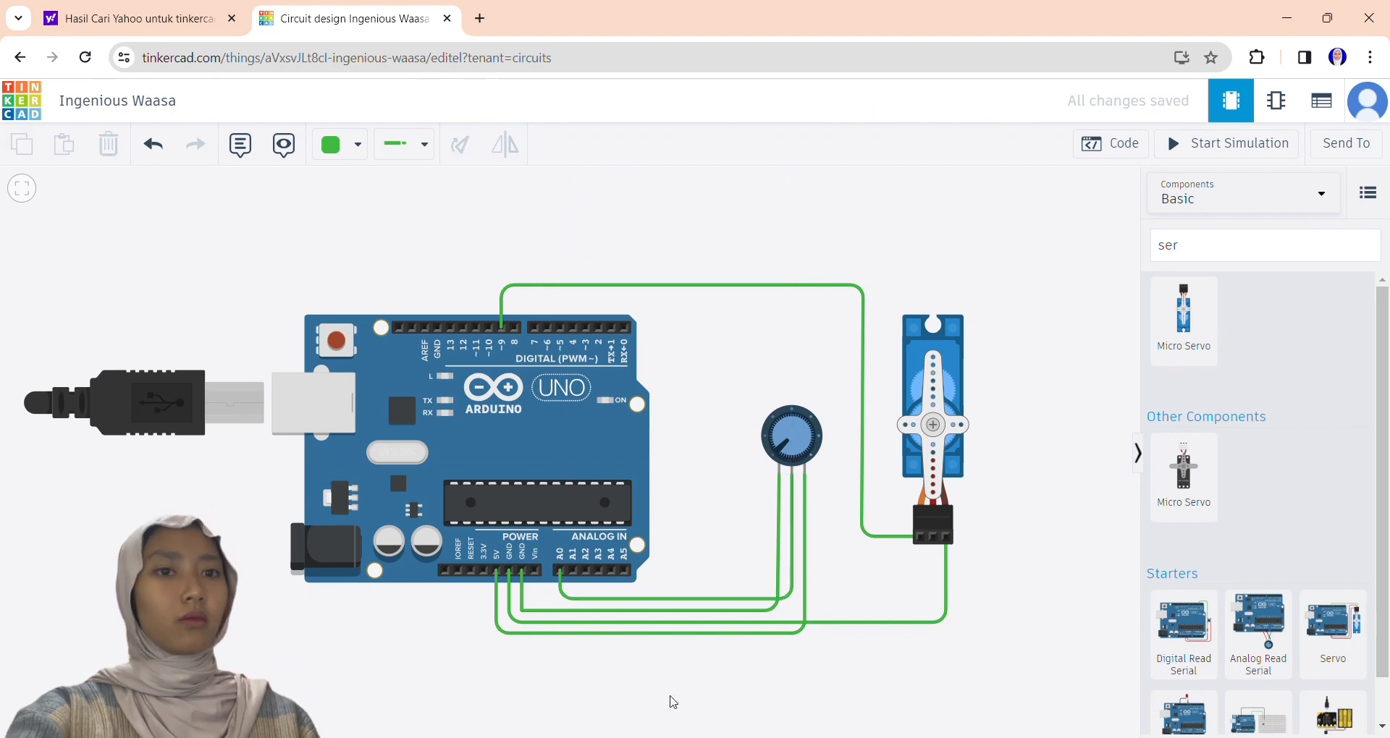
pyautogui.click(933, 539)
pyautogui.click(933, 637)
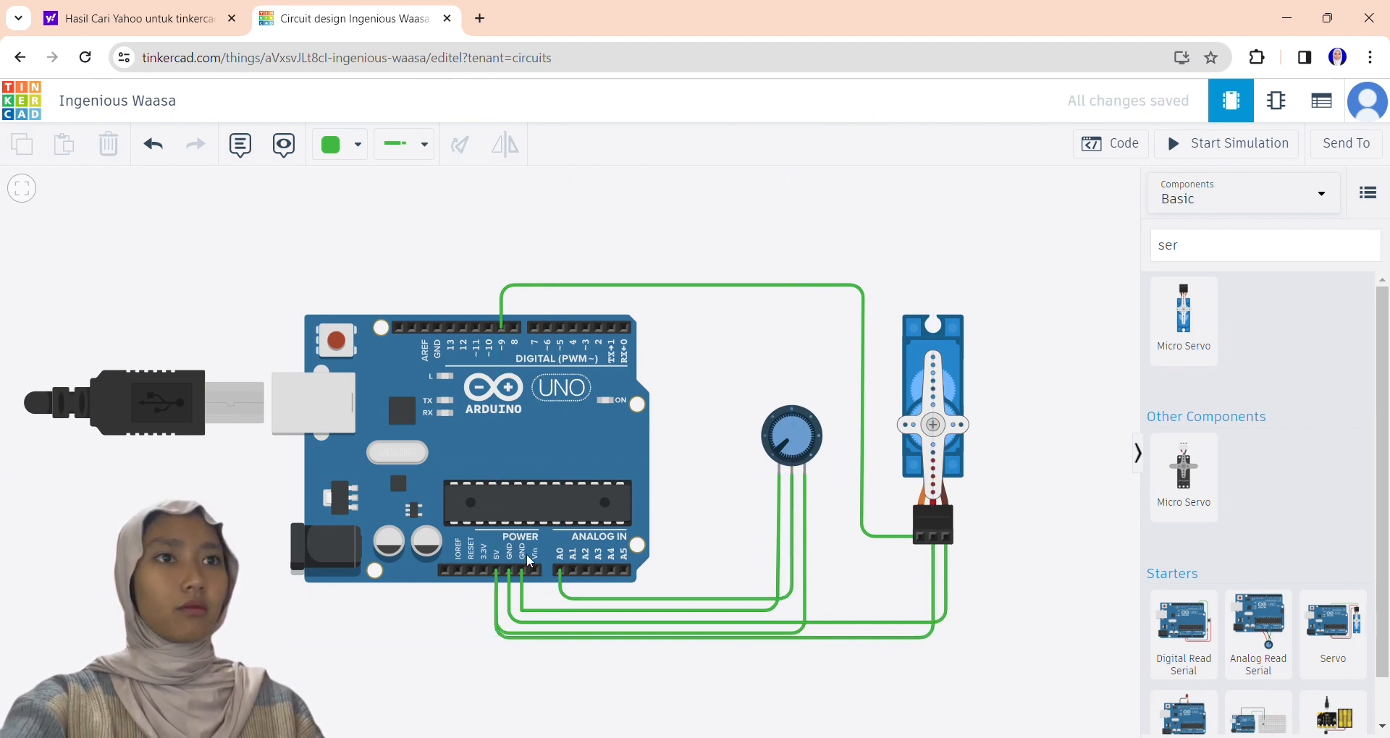
pyautogui.moveTo(543, 285); pyautogui.dragTo(164, 150)
pyautogui.click(162, 147)
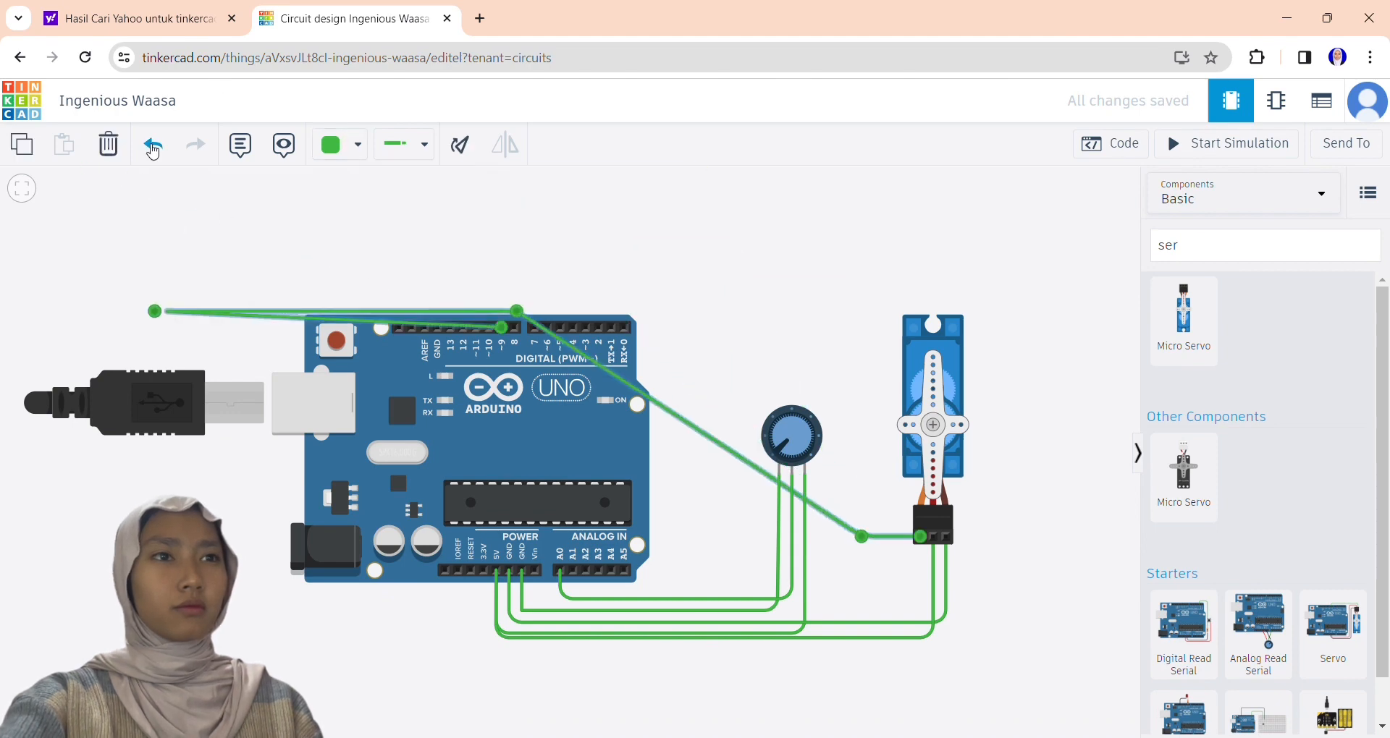
pyautogui.click(153, 146)
# Recolor the servo's signal wire orange and the potentiometer's GND wire black.
pyautogui.click(347, 145)
pyautogui.click(392, 265)
pyautogui.click(780, 488)
pyautogui.click(348, 145)
pyautogui.click(380, 206)
# Recolor the potentiometer's 5V wire red.
pyautogui.click(805, 508)
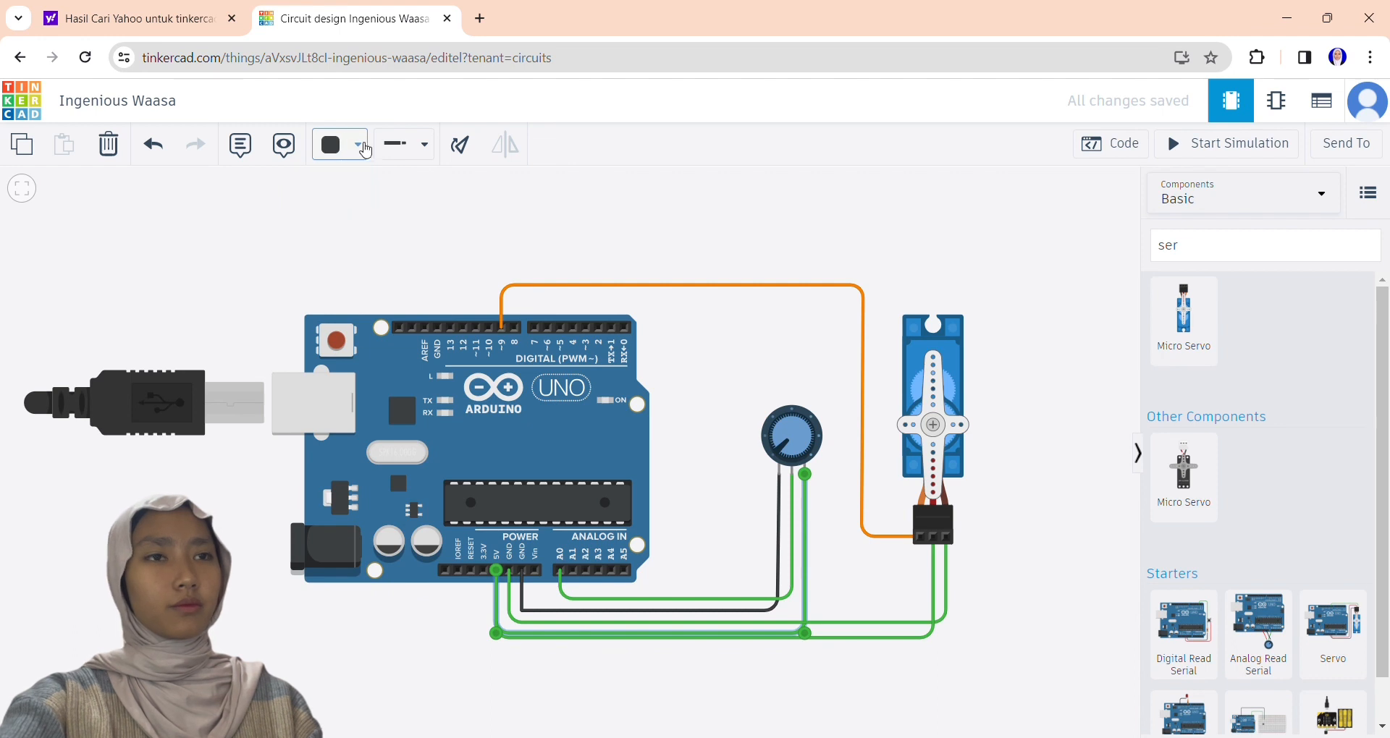
pyautogui.click(351, 145)
pyautogui.click(376, 450)
pyautogui.click(351, 145)
pyautogui.click(375, 237)
# Recolor the servo's ground wire black and its 5V wire red.
pyautogui.click(946, 561)
pyautogui.click(351, 145)
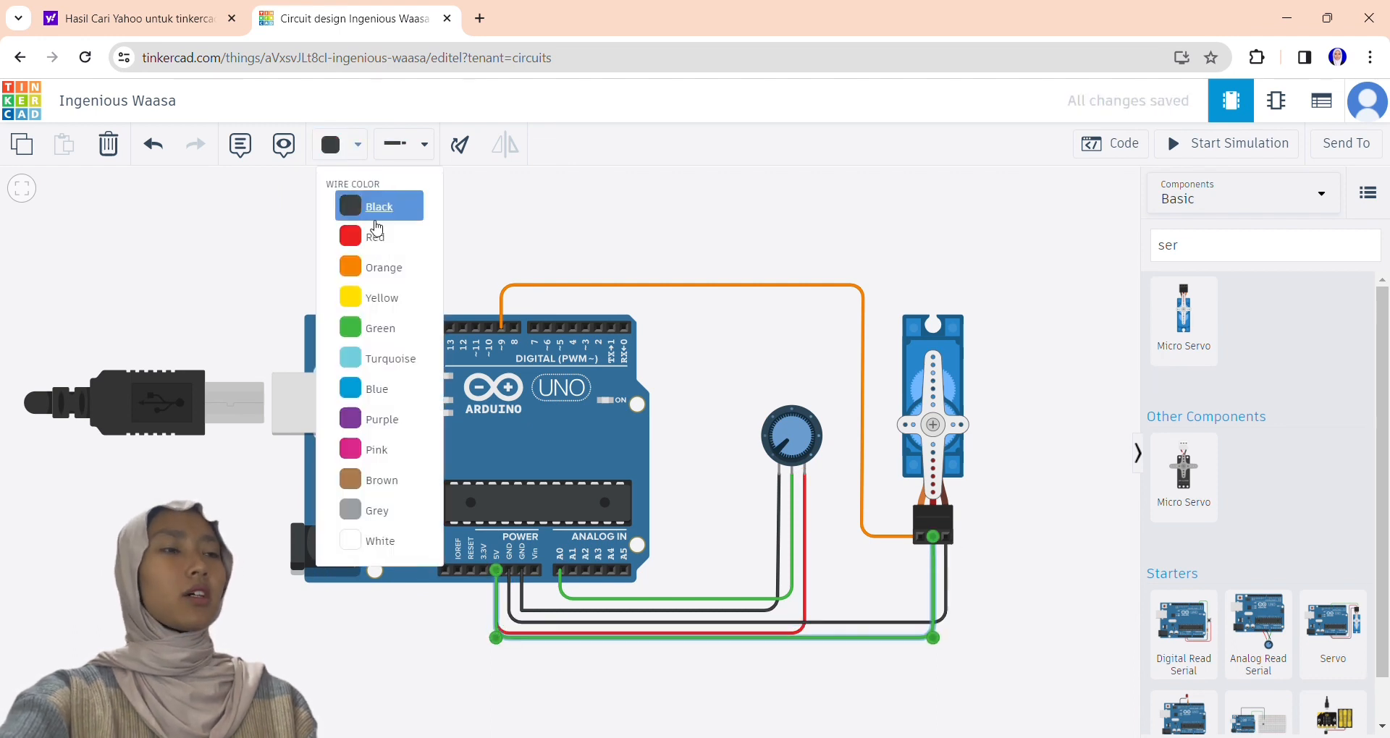
pyautogui.click(369, 207)
pyautogui.click(604, 225)
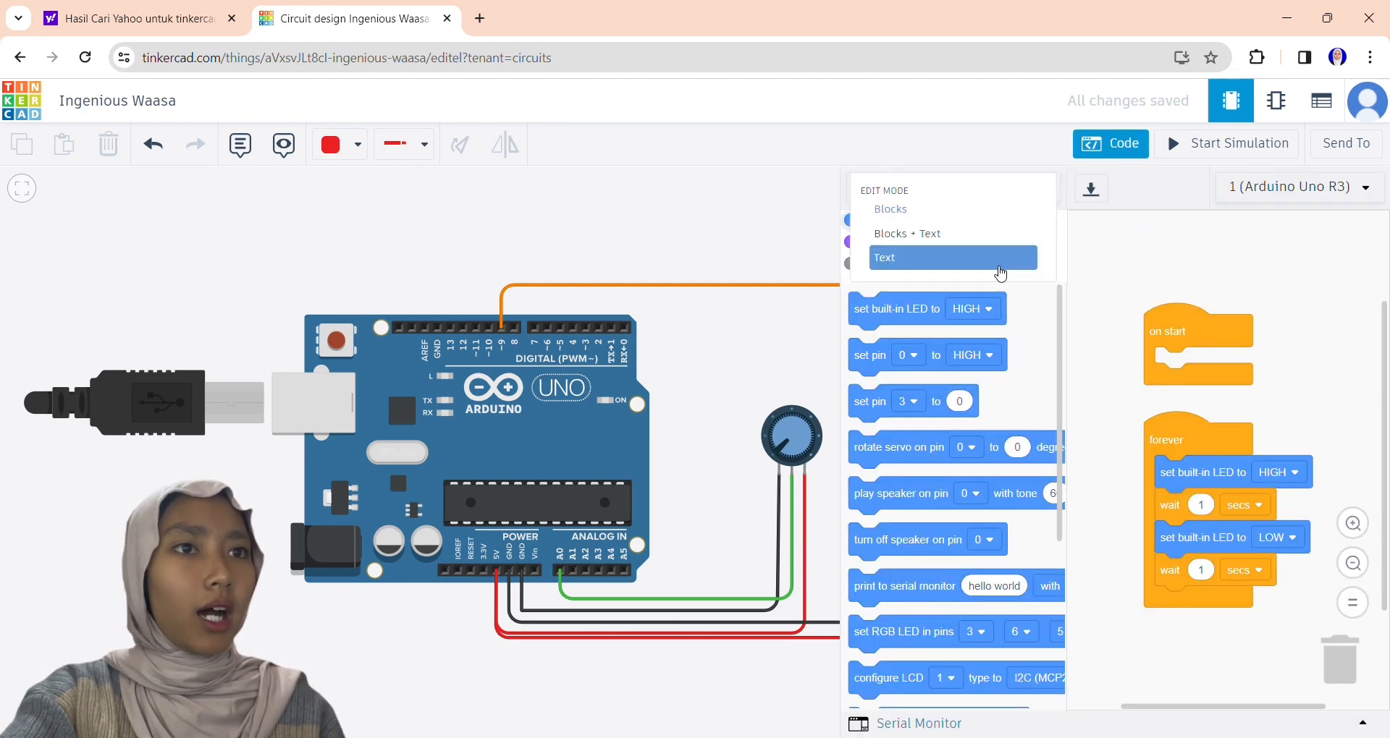
# Switch the code editor to Text mode and replace the default code with the copied servo sketch.
pyautogui.click(891, 255)
pyautogui.write('#include <Servo.h> Servo servo1; void setup(){   servo1.attach(5); }   void loop(){   int angle = analogRead(0); // Read the pot value   angle=map(angle, 0, 1023, 0, 180);   servo1.write(angle); // Write the angle to the servo   delay(15); // Delay of 15ms to allow servo to reach position }')
pyautogui.press('Return')
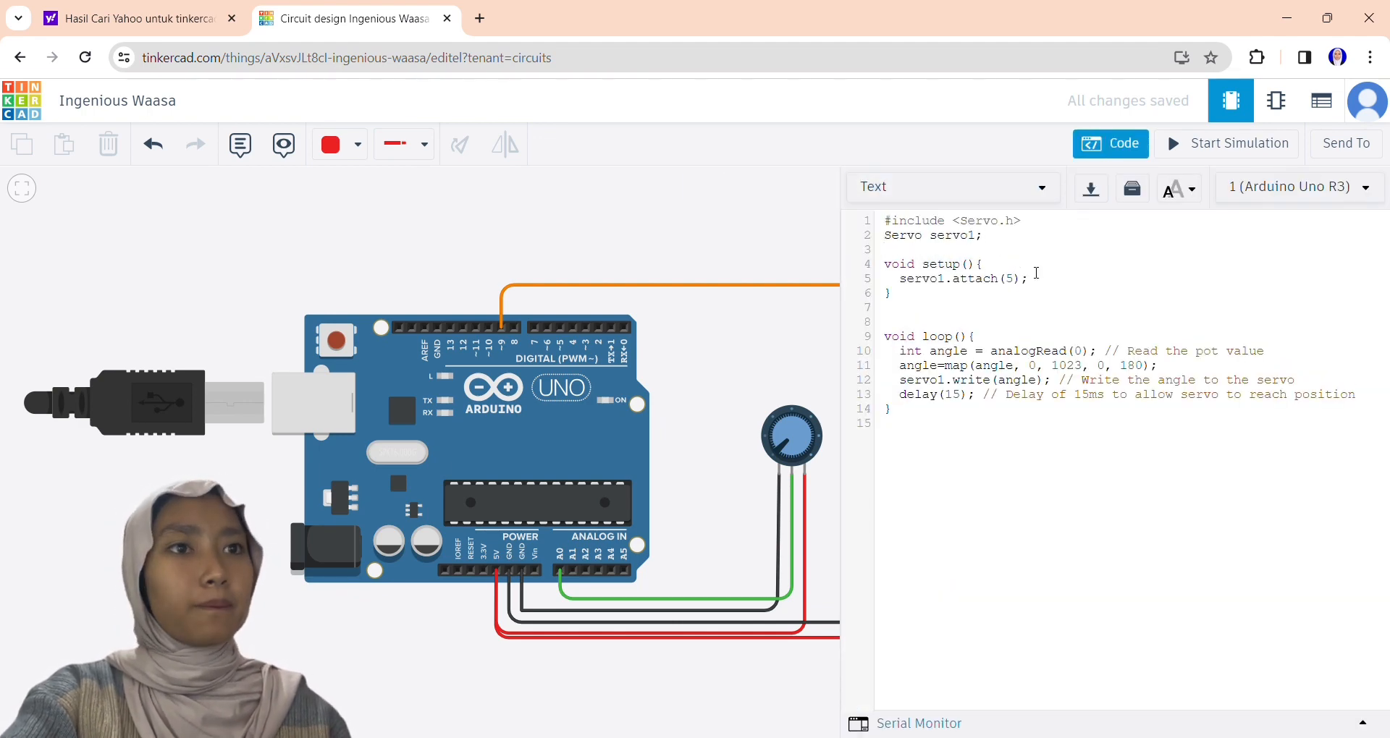
# Declare int pot= A0; and int Valuepot; above the setup function.
pyautogui.press('Return')
pyautogui.write('int ')
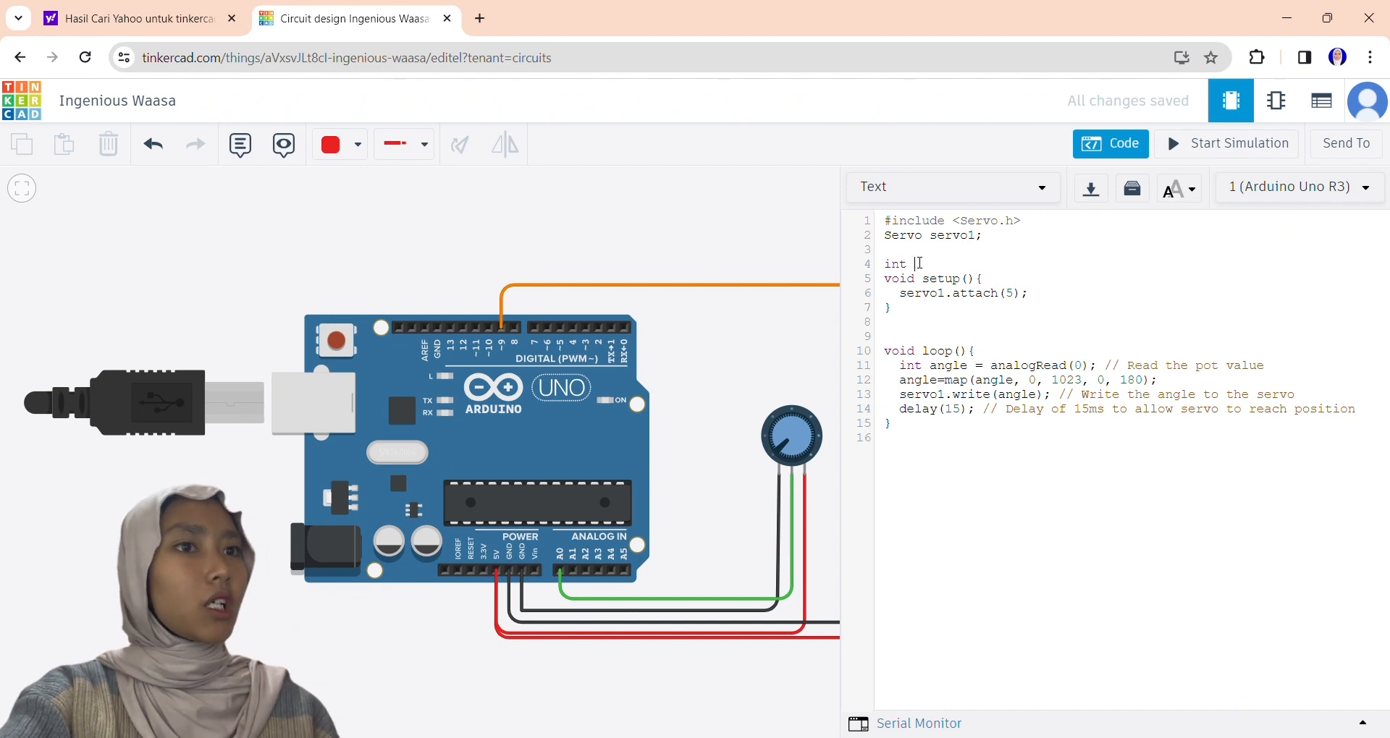
pyautogui.write('pot= A0;')
pyautogui.press('Return')
pyautogui.write('int')
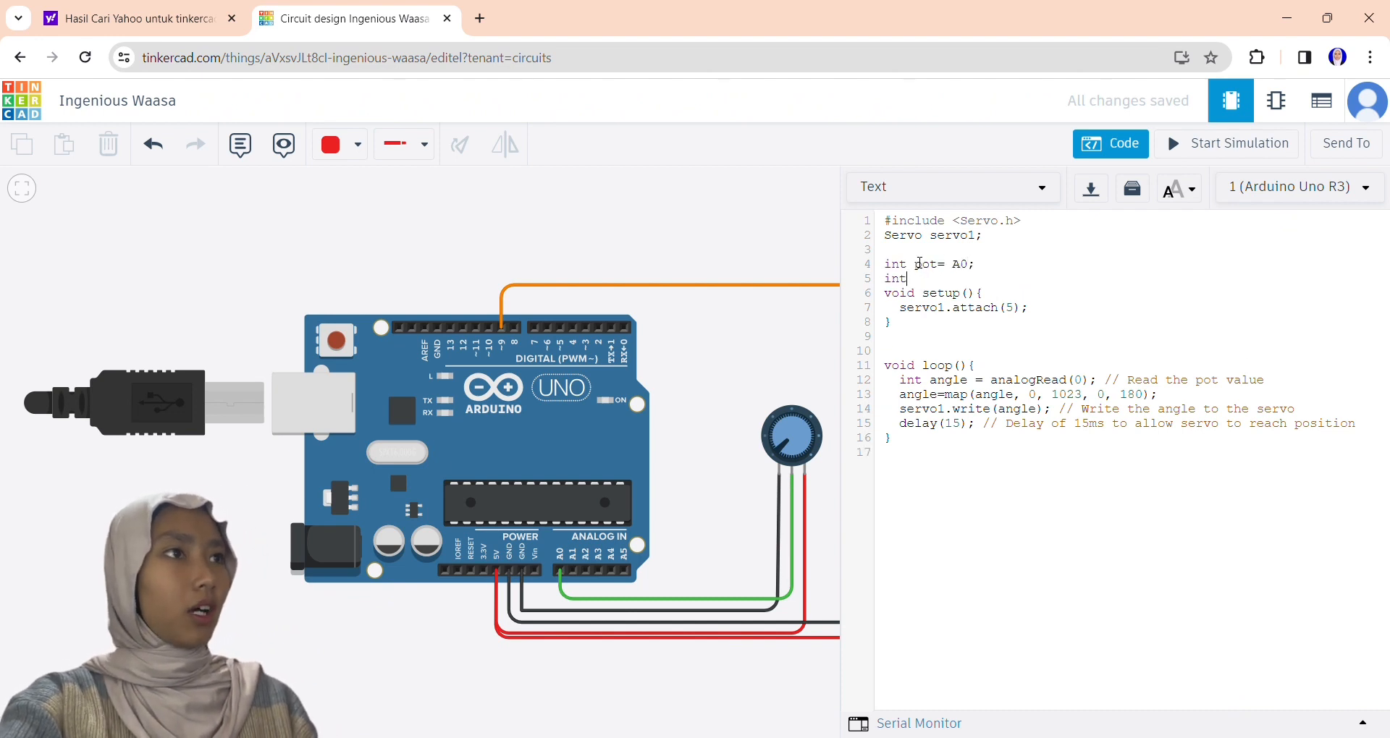
pyautogui.write(' Valu')
pyautogui.write('epot')
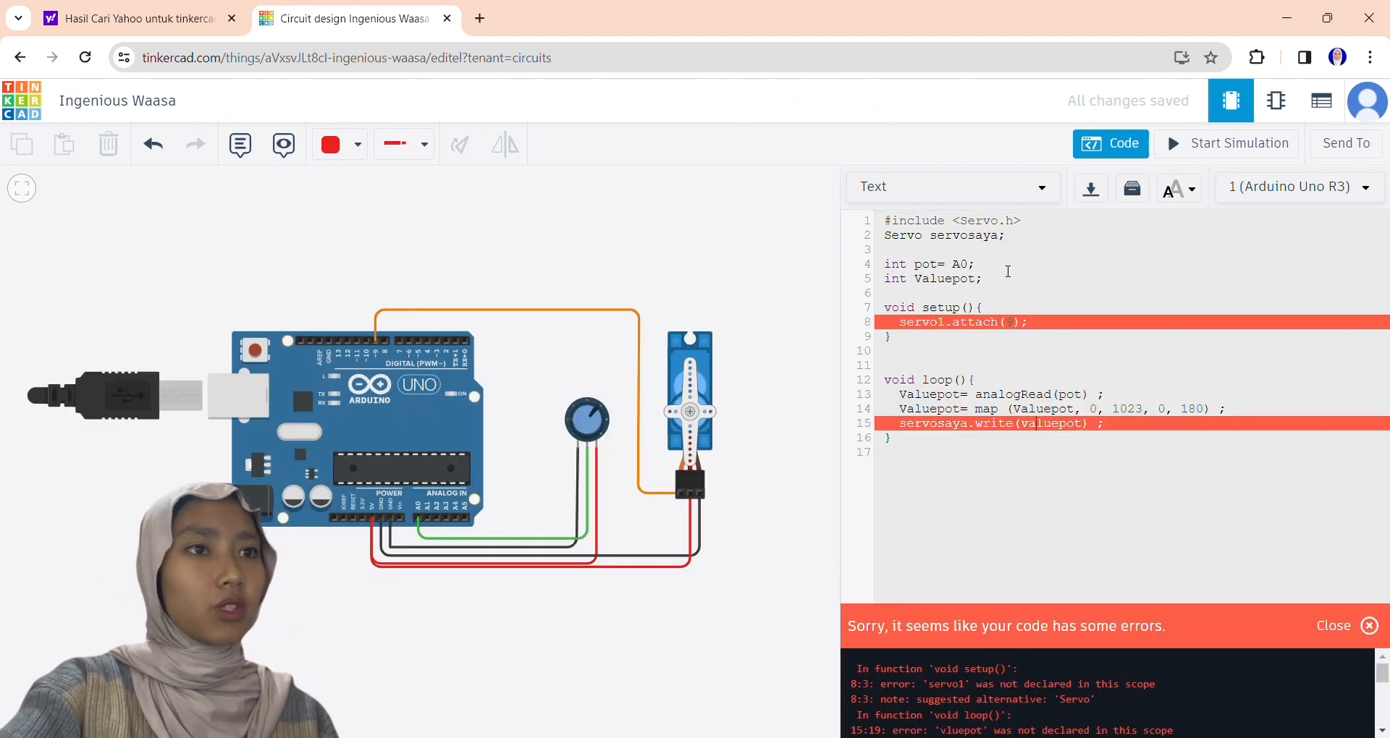
pyautogui.write('ya')
# Correct the setup line to servosaya.attach(9), correct the write argument to Valuepot, and start the simulation.
pyautogui.click(1228, 143)
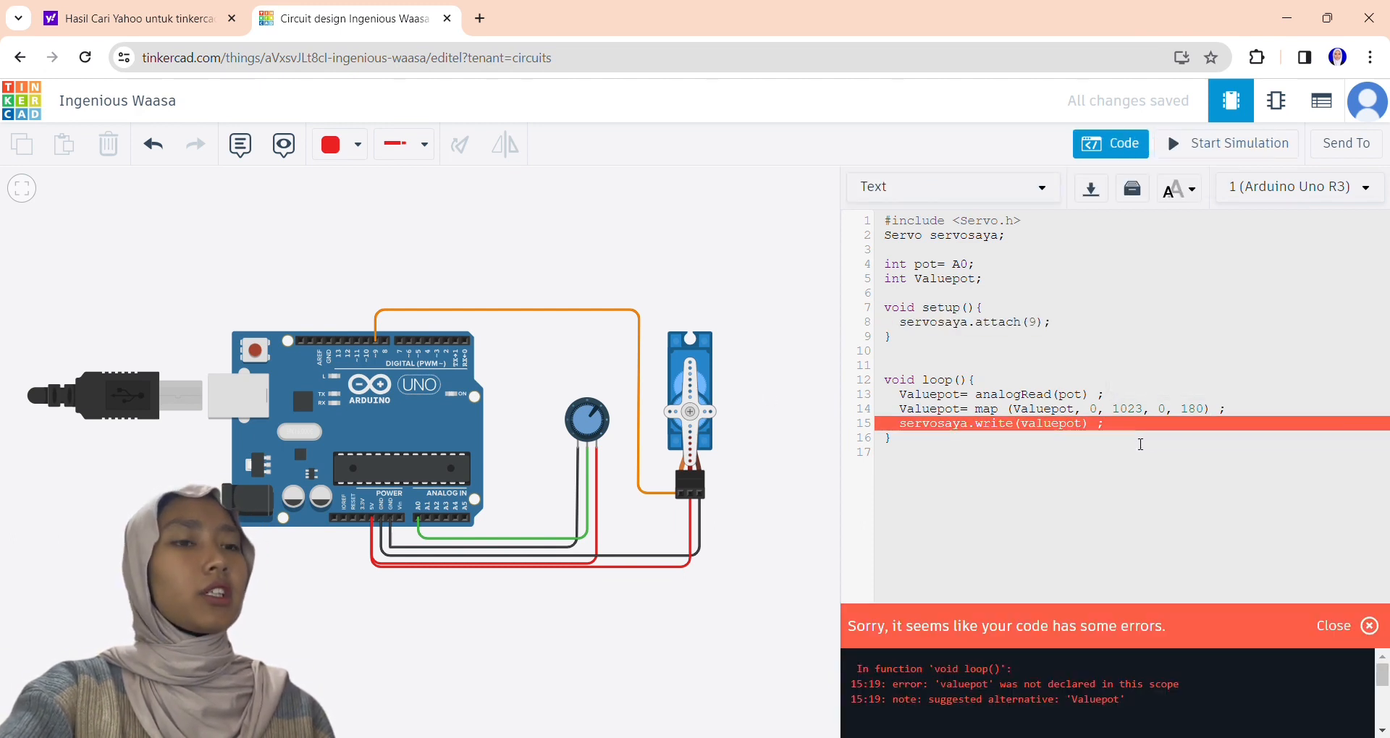
pyautogui.click(1228, 145)
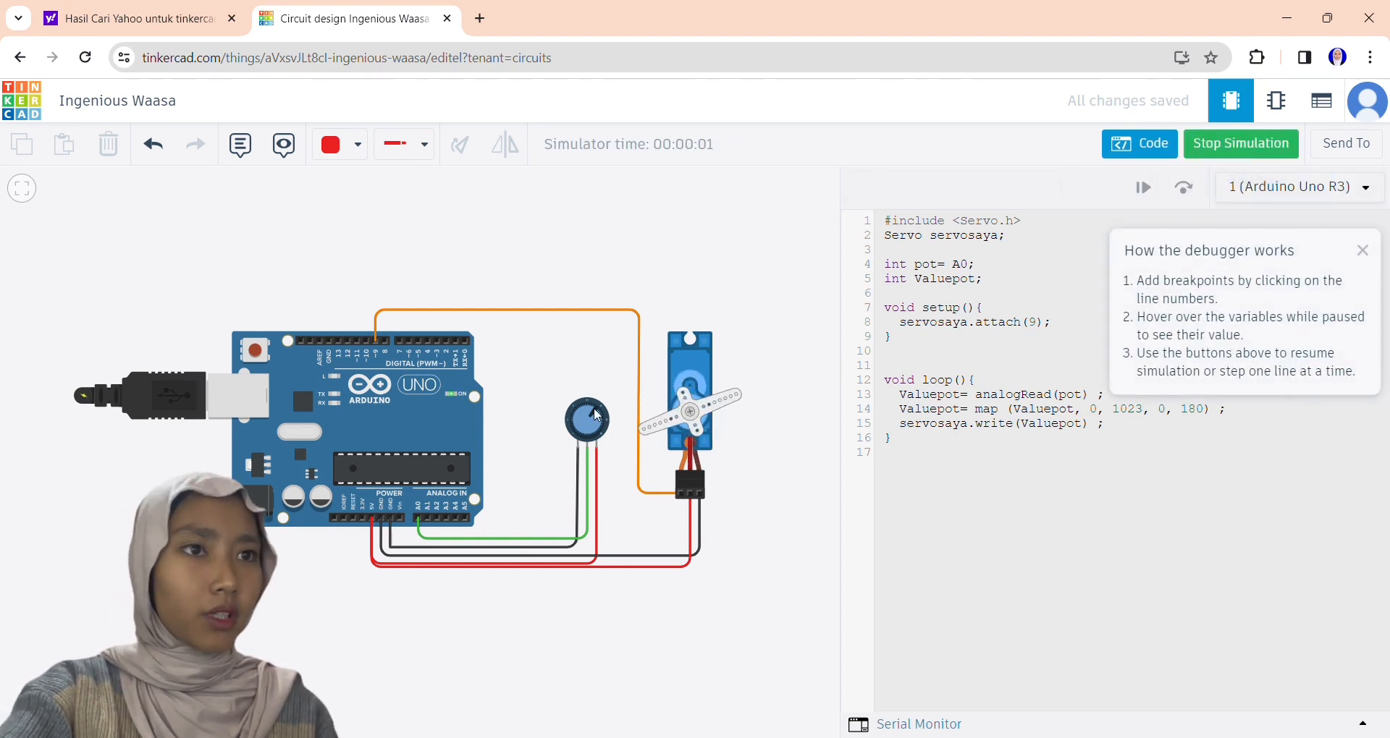
# Turn the potentiometer knob back and forth in the simulation to test the servo's rotation.
pyautogui.moveTo(595, 414); pyautogui.dragTo(576, 439)
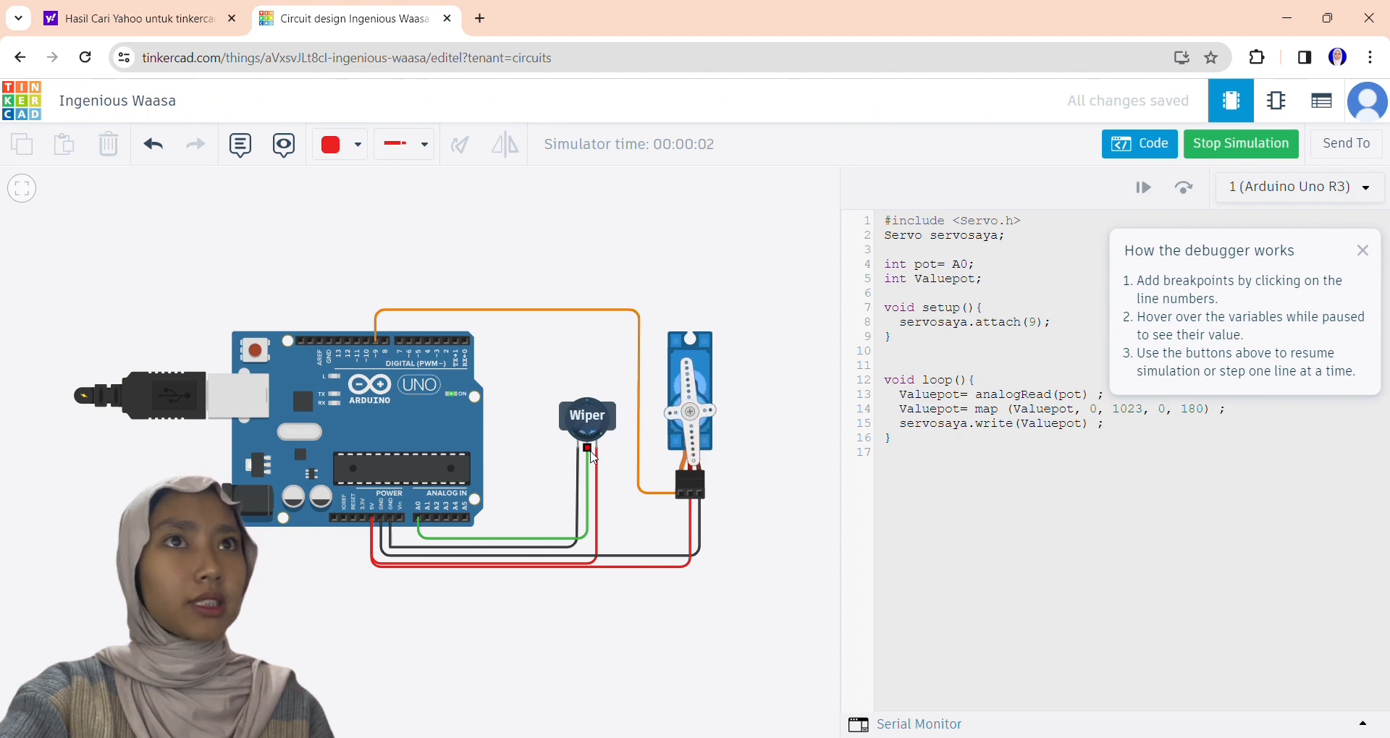
pyautogui.click(679, 416)
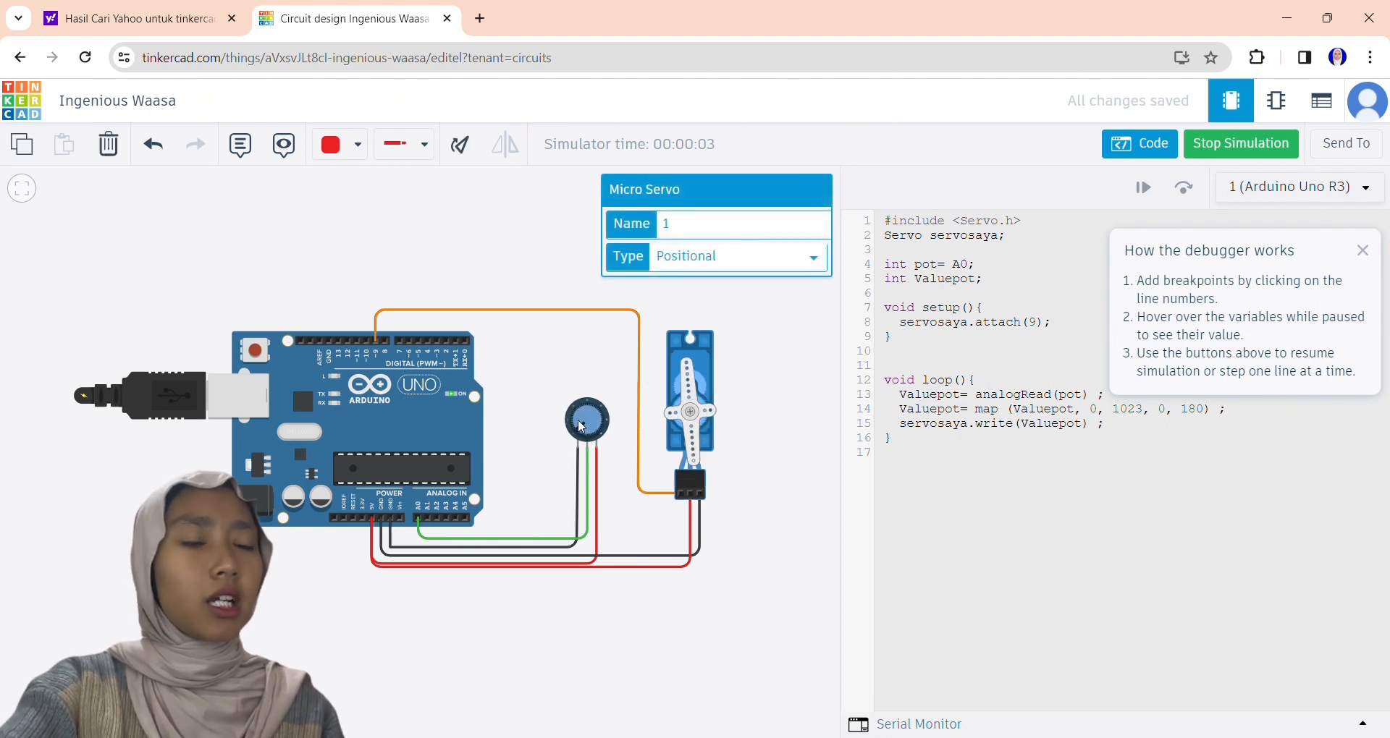
pyautogui.moveTo(582, 427)
pyautogui.mouseDown()
pyautogui.moveTo(592, 413)
pyautogui.moveTo(606, 440)
pyautogui.moveTo(546, 414)
pyautogui.moveTo(532, 460)
pyautogui.moveTo(577, 438)
pyautogui.mouseUp()
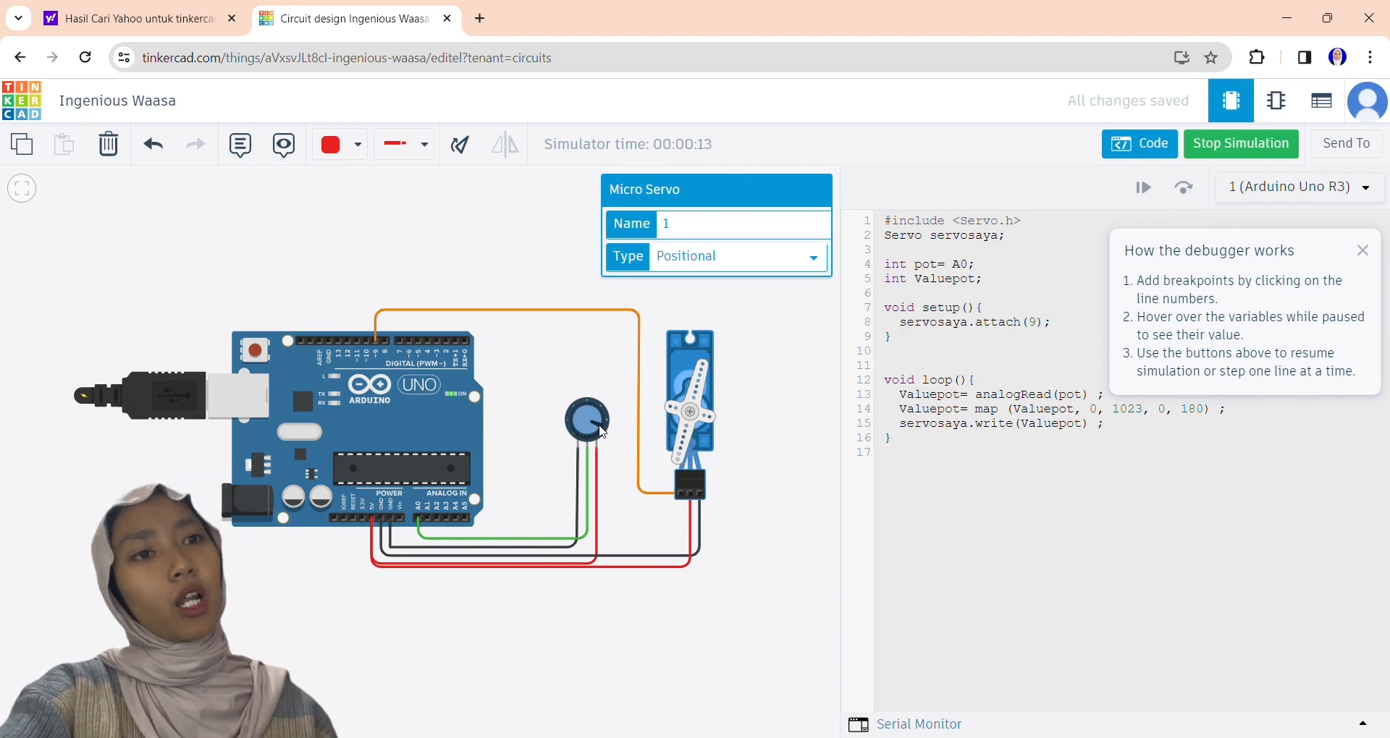
pyautogui.moveTo(608, 429)
pyautogui.mouseDown()
pyautogui.moveTo(588, 425)
pyautogui.moveTo(592, 444)
pyautogui.mouseUp()
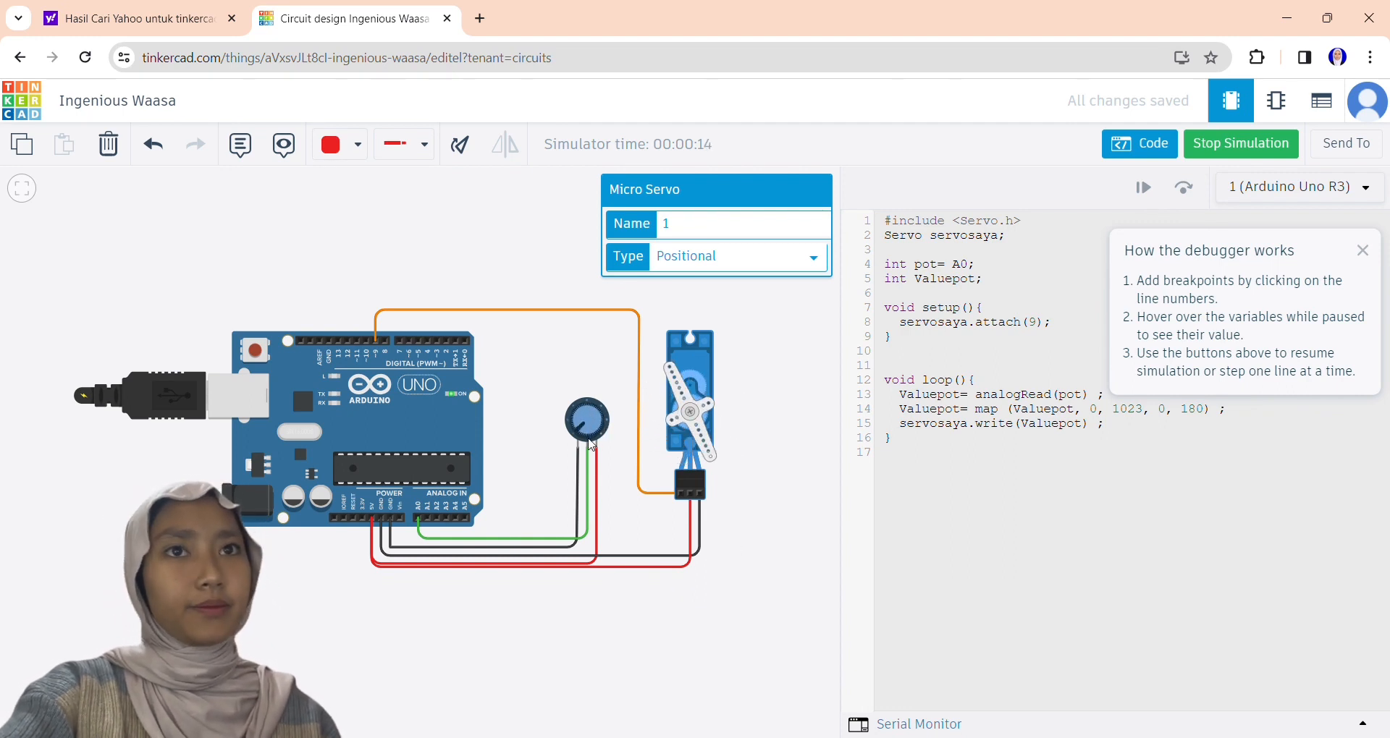